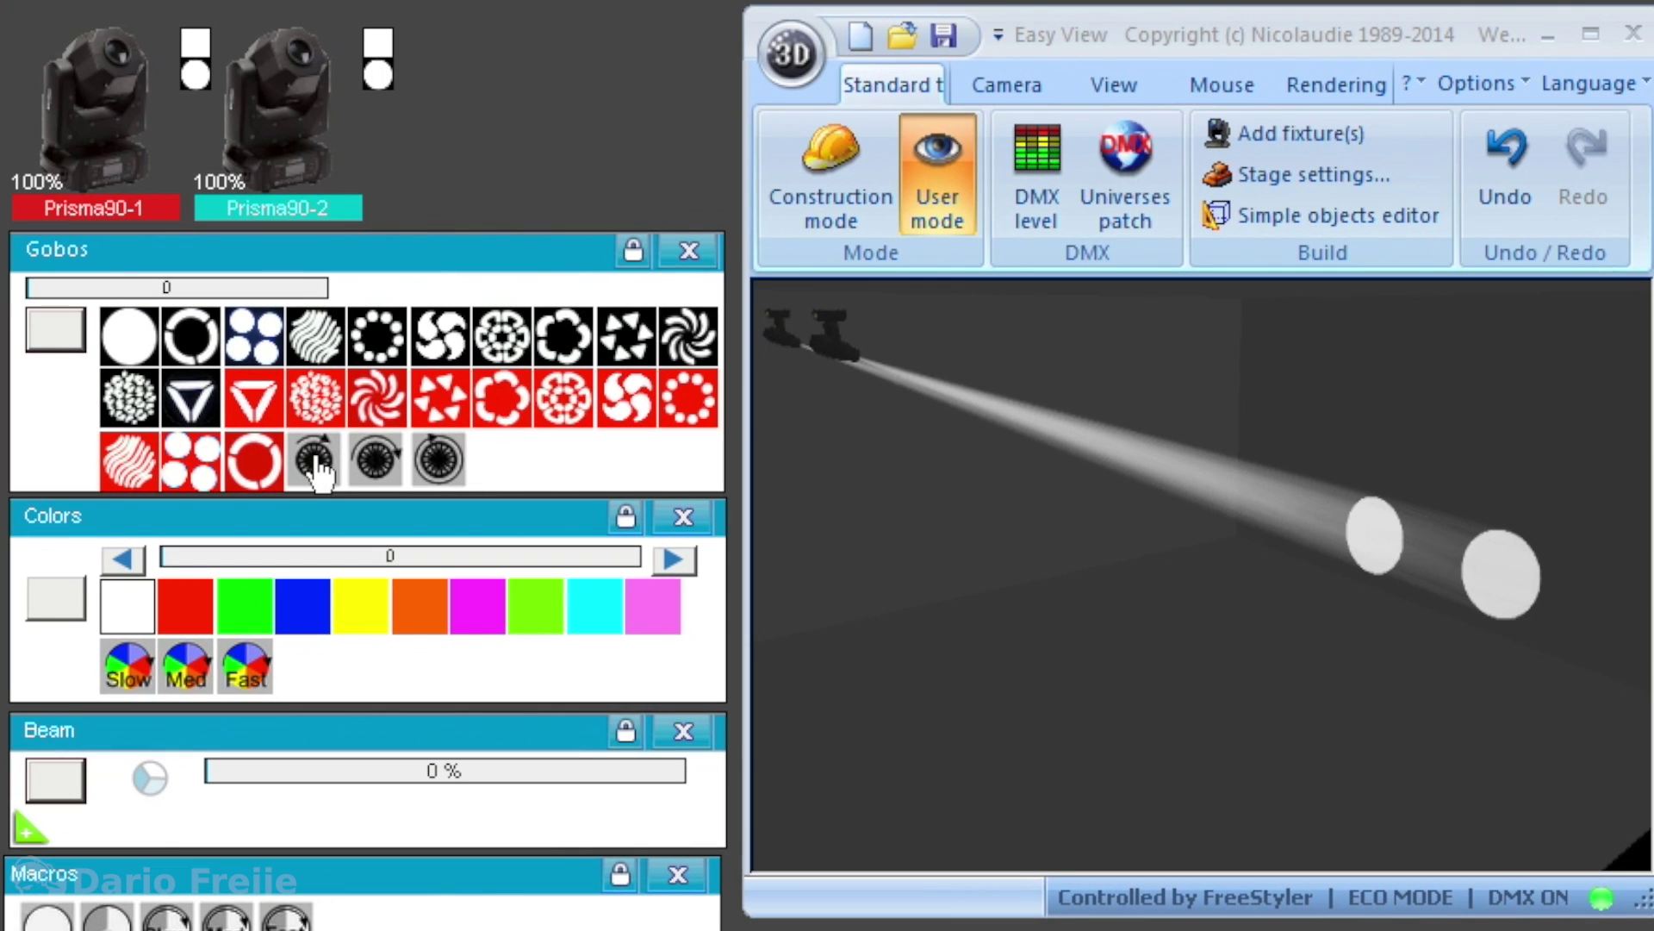
Test the gobo wheel rotation presets on both Prisma90 fixtures, finishing with the preset at level 255
left_click(197, 461)
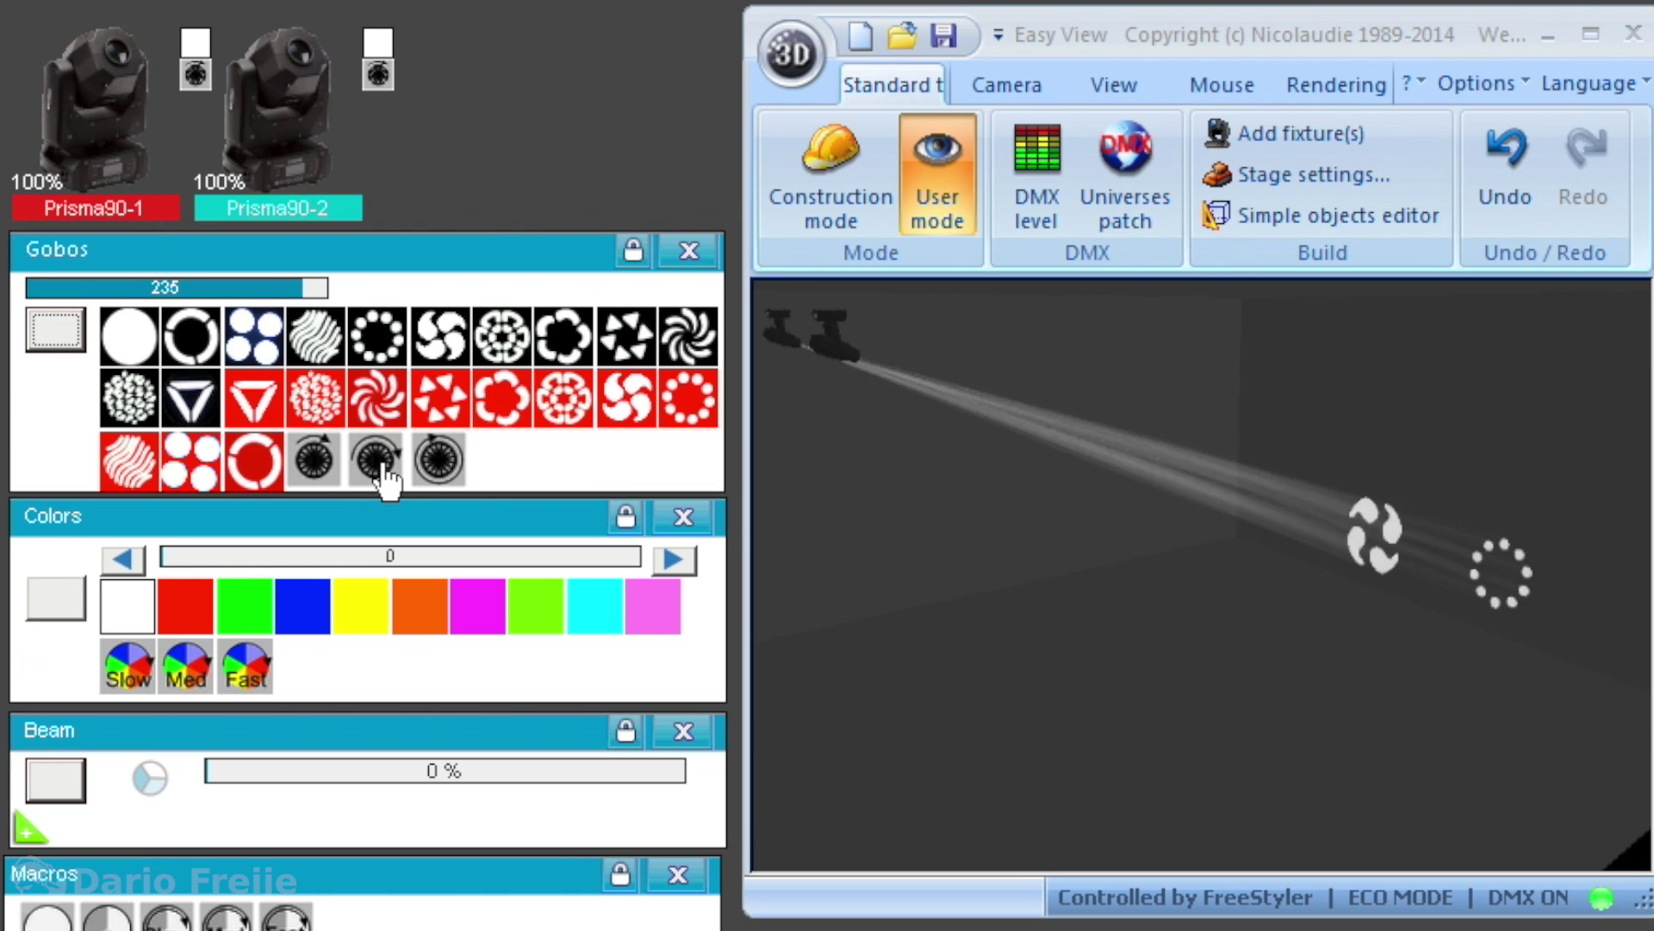
left_click(438, 461)
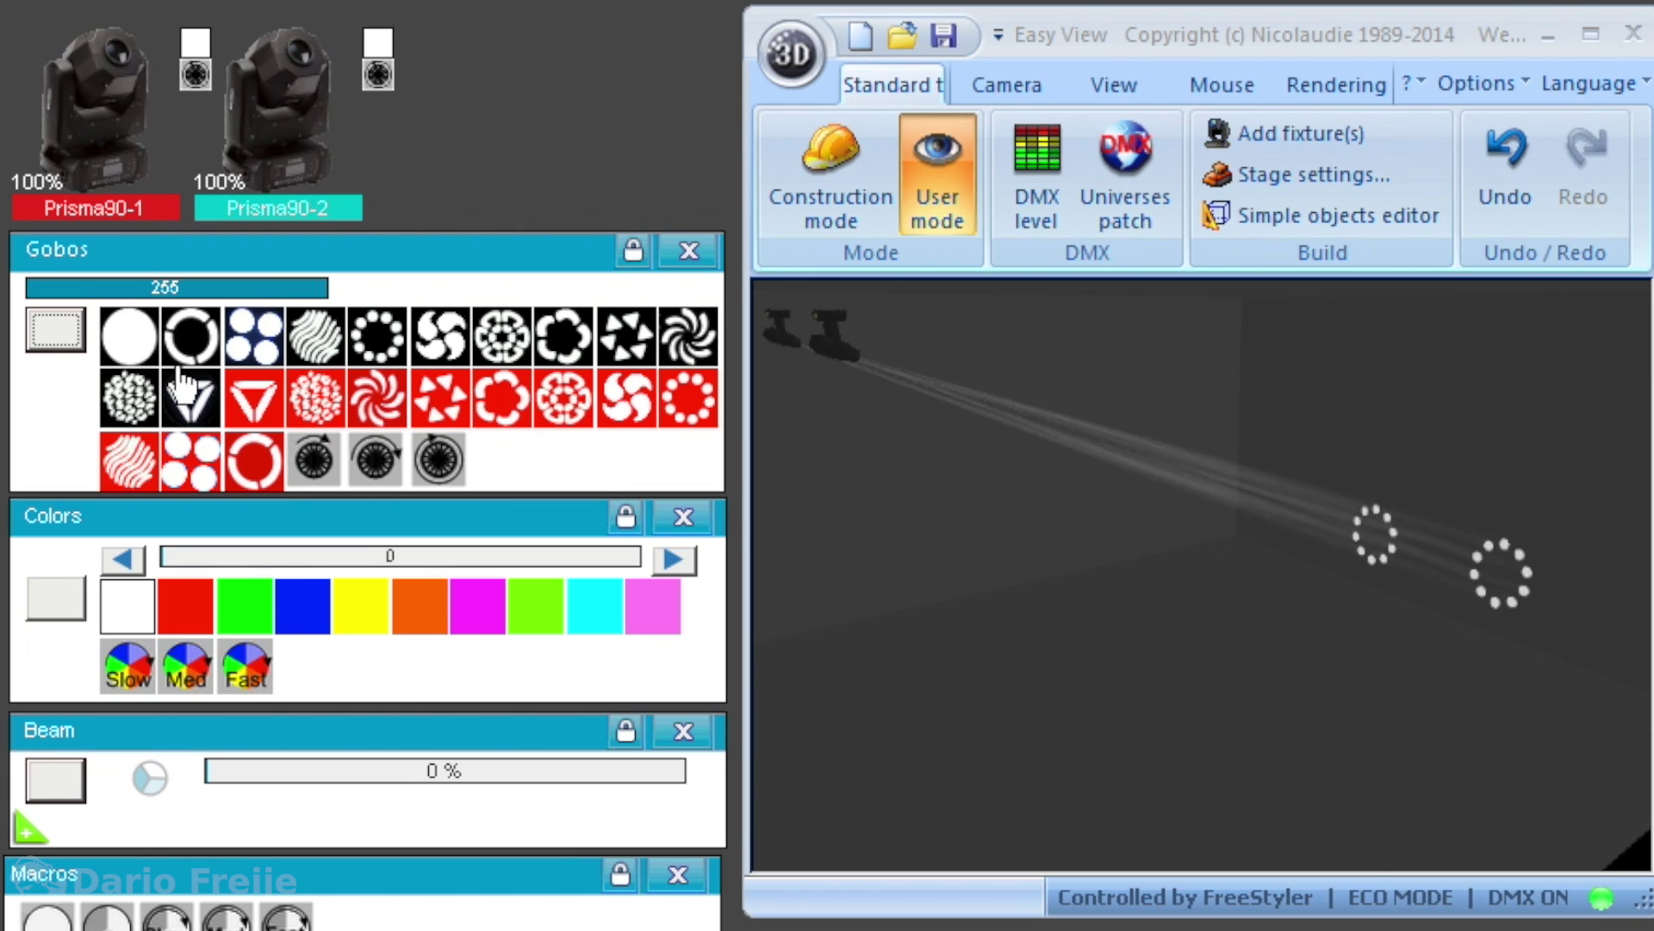
Test the Slow, Med and Fast colour wheel rotations, finishing by returning both fixtures to white
left_click(154, 677)
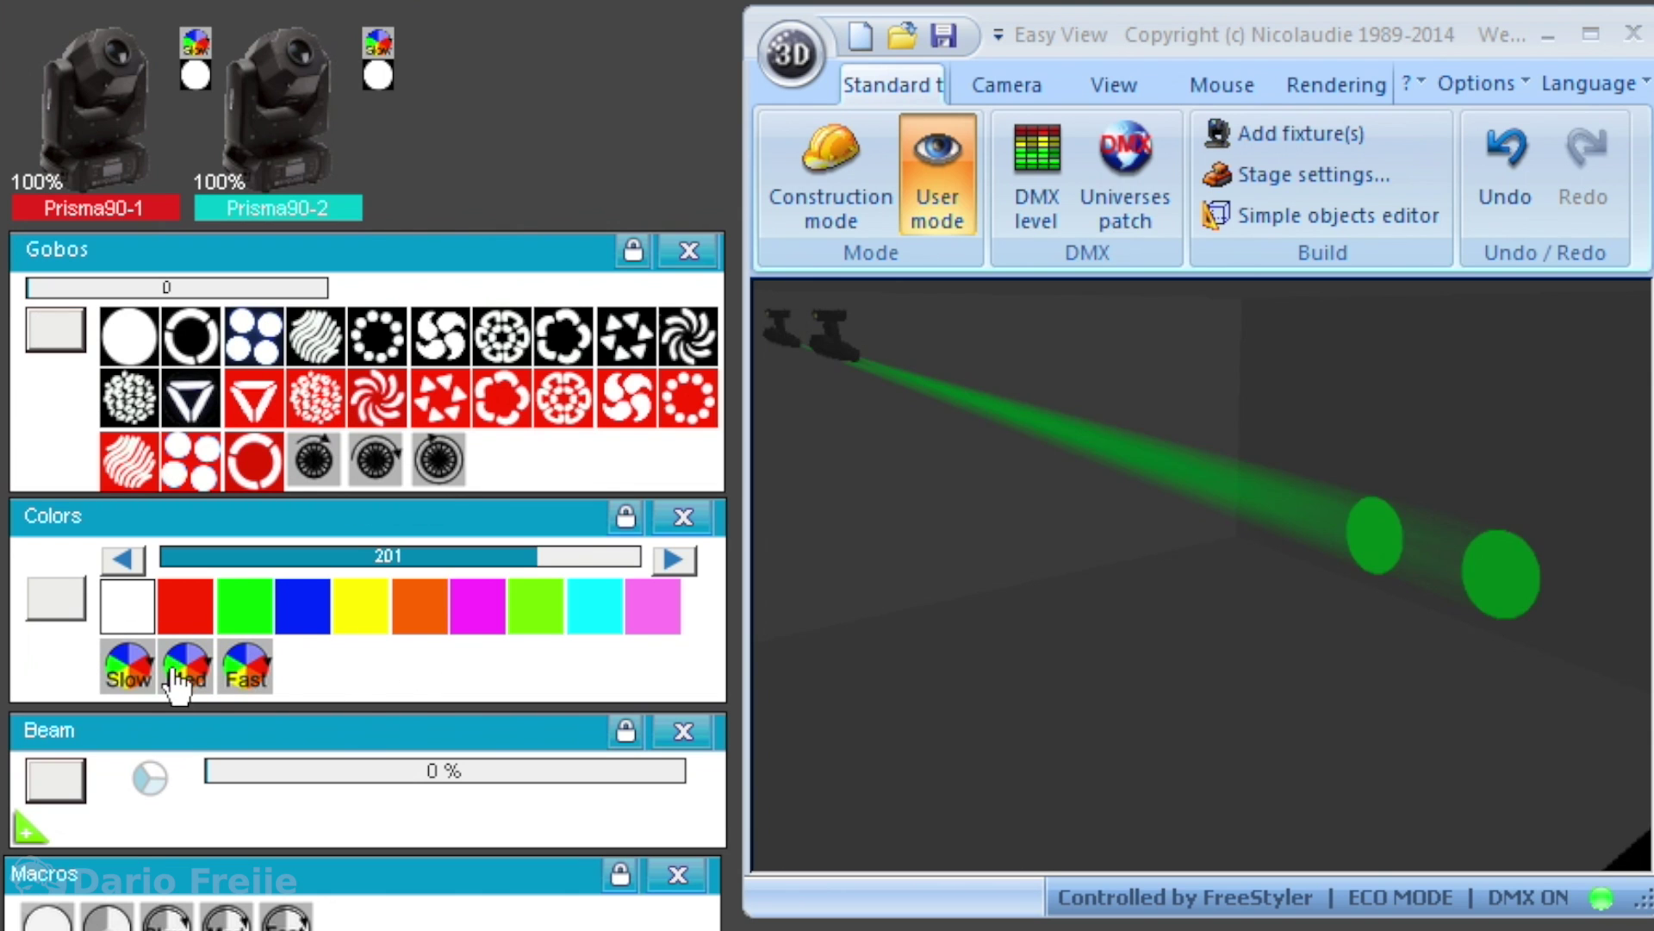
left_click(179, 677)
left_click(235, 681)
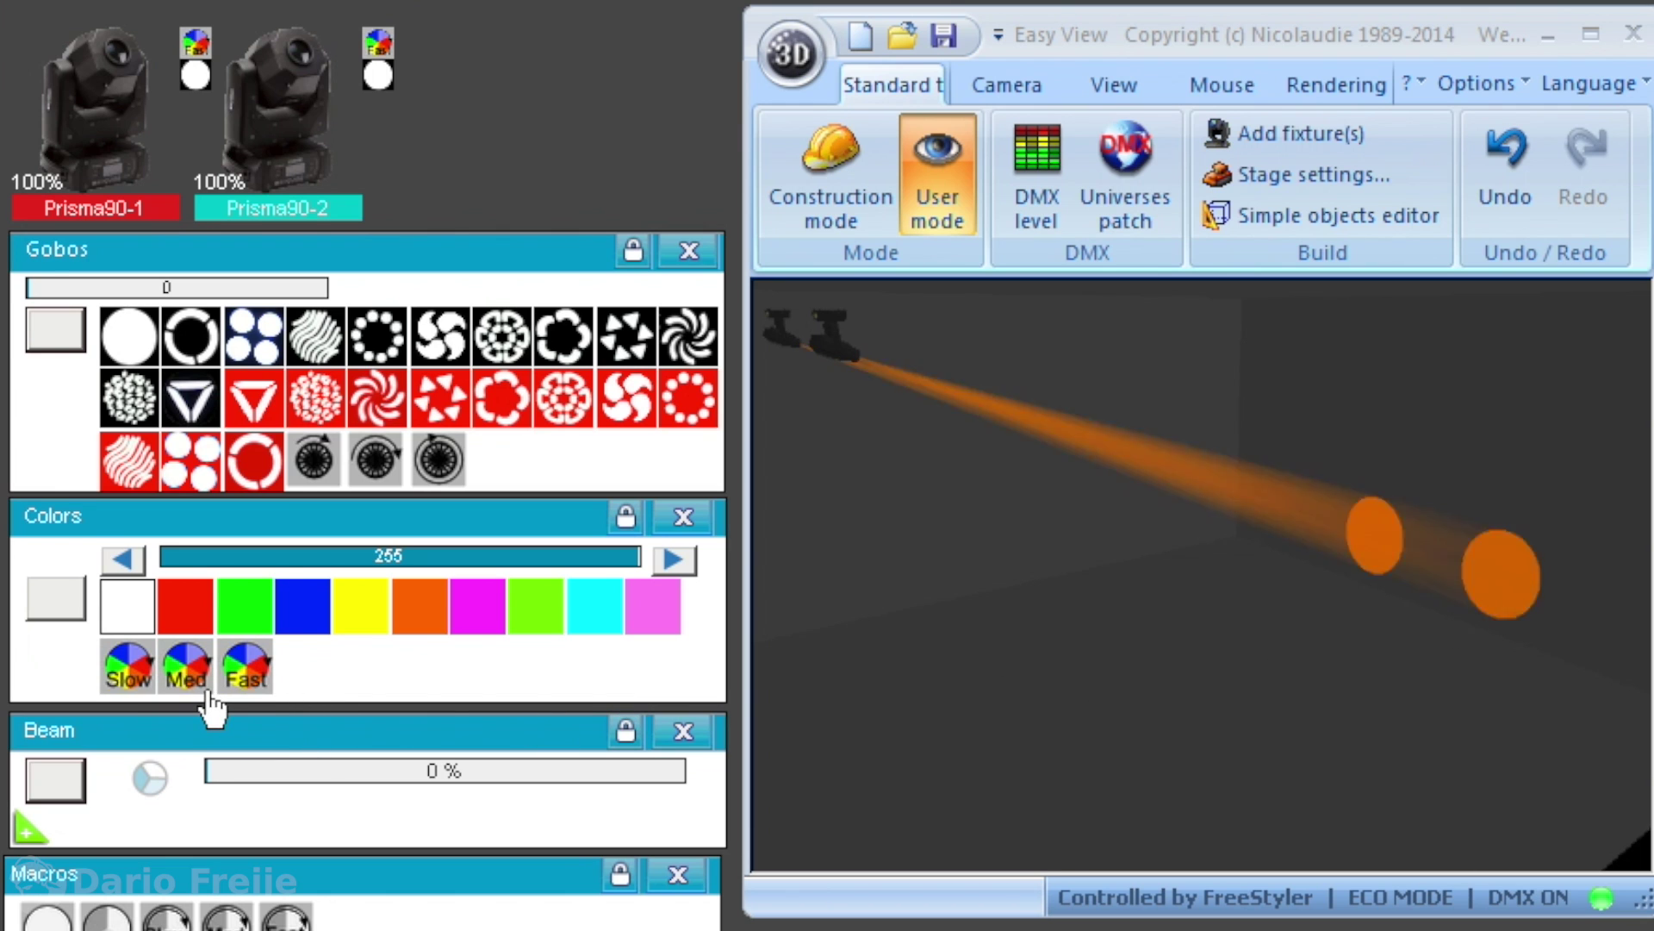
left_click(128, 603)
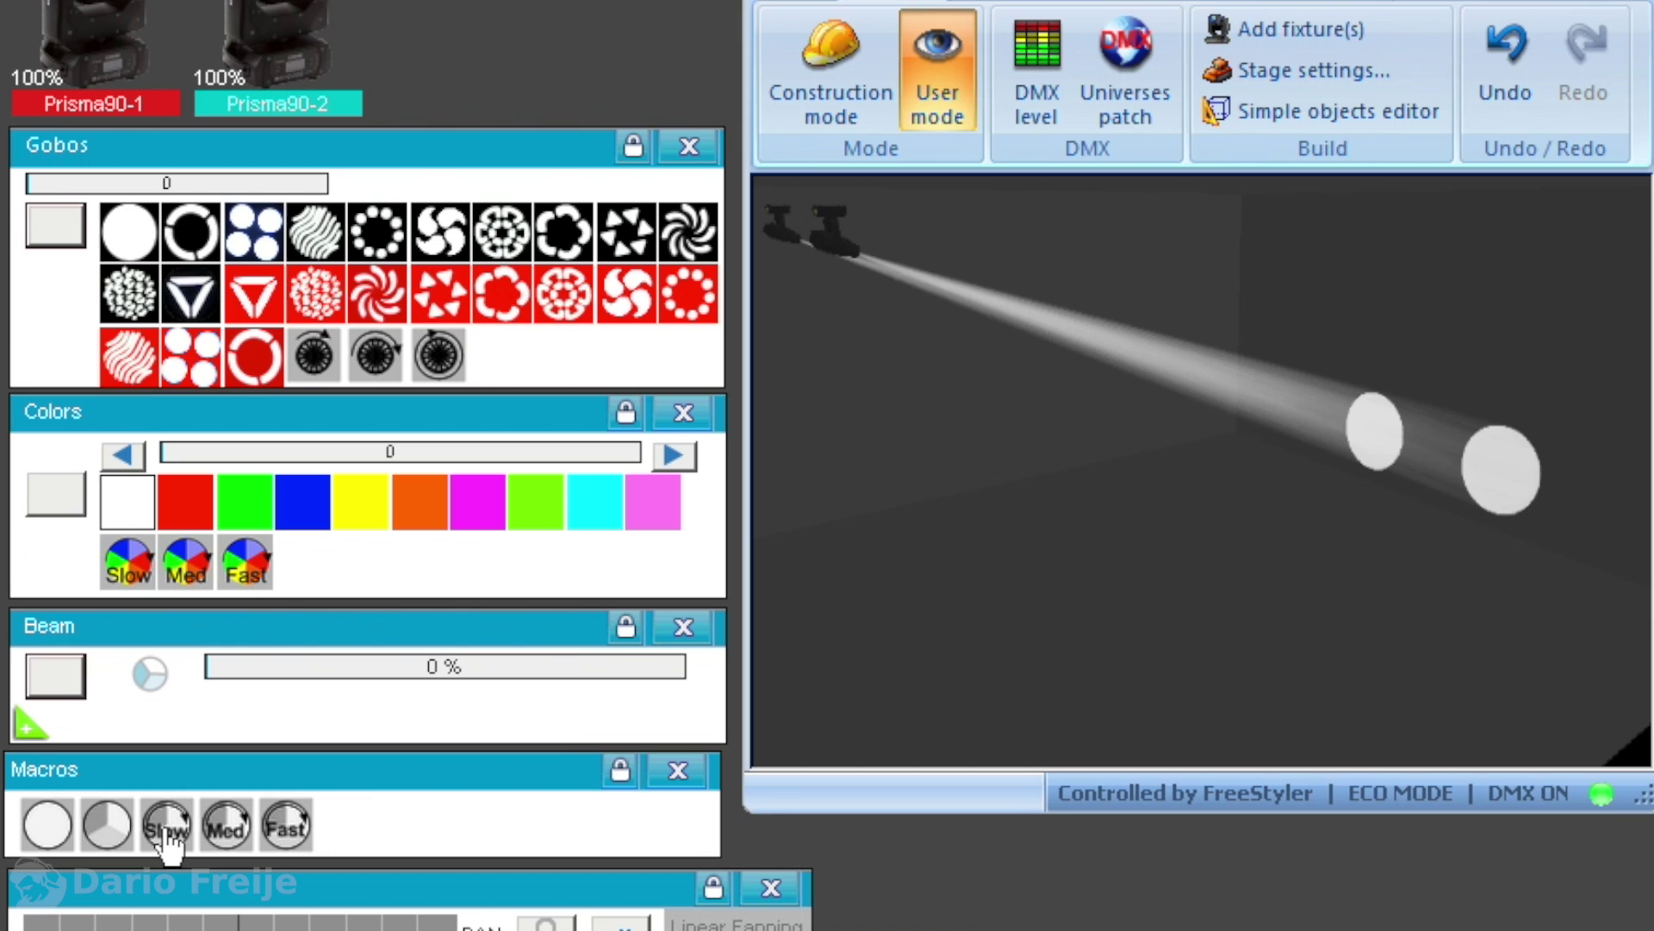
Test the Slow, Med and Fast prism rotation macros, repeat Slow, and finish with the open beam macro
left_click(168, 829)
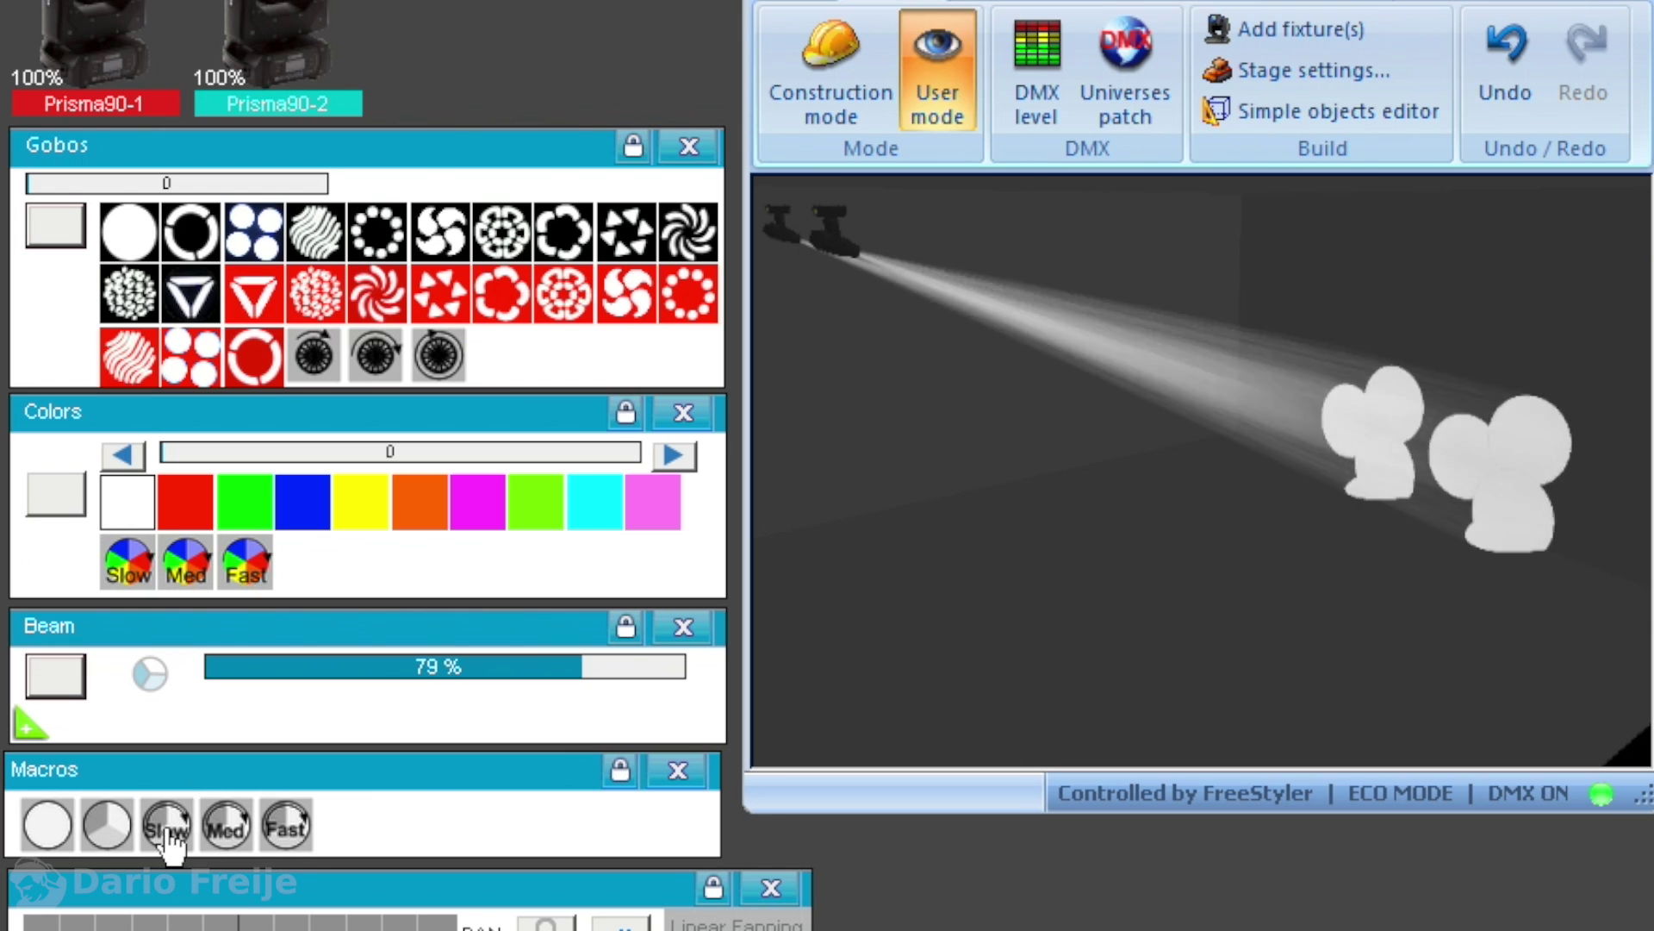
left_click(226, 829)
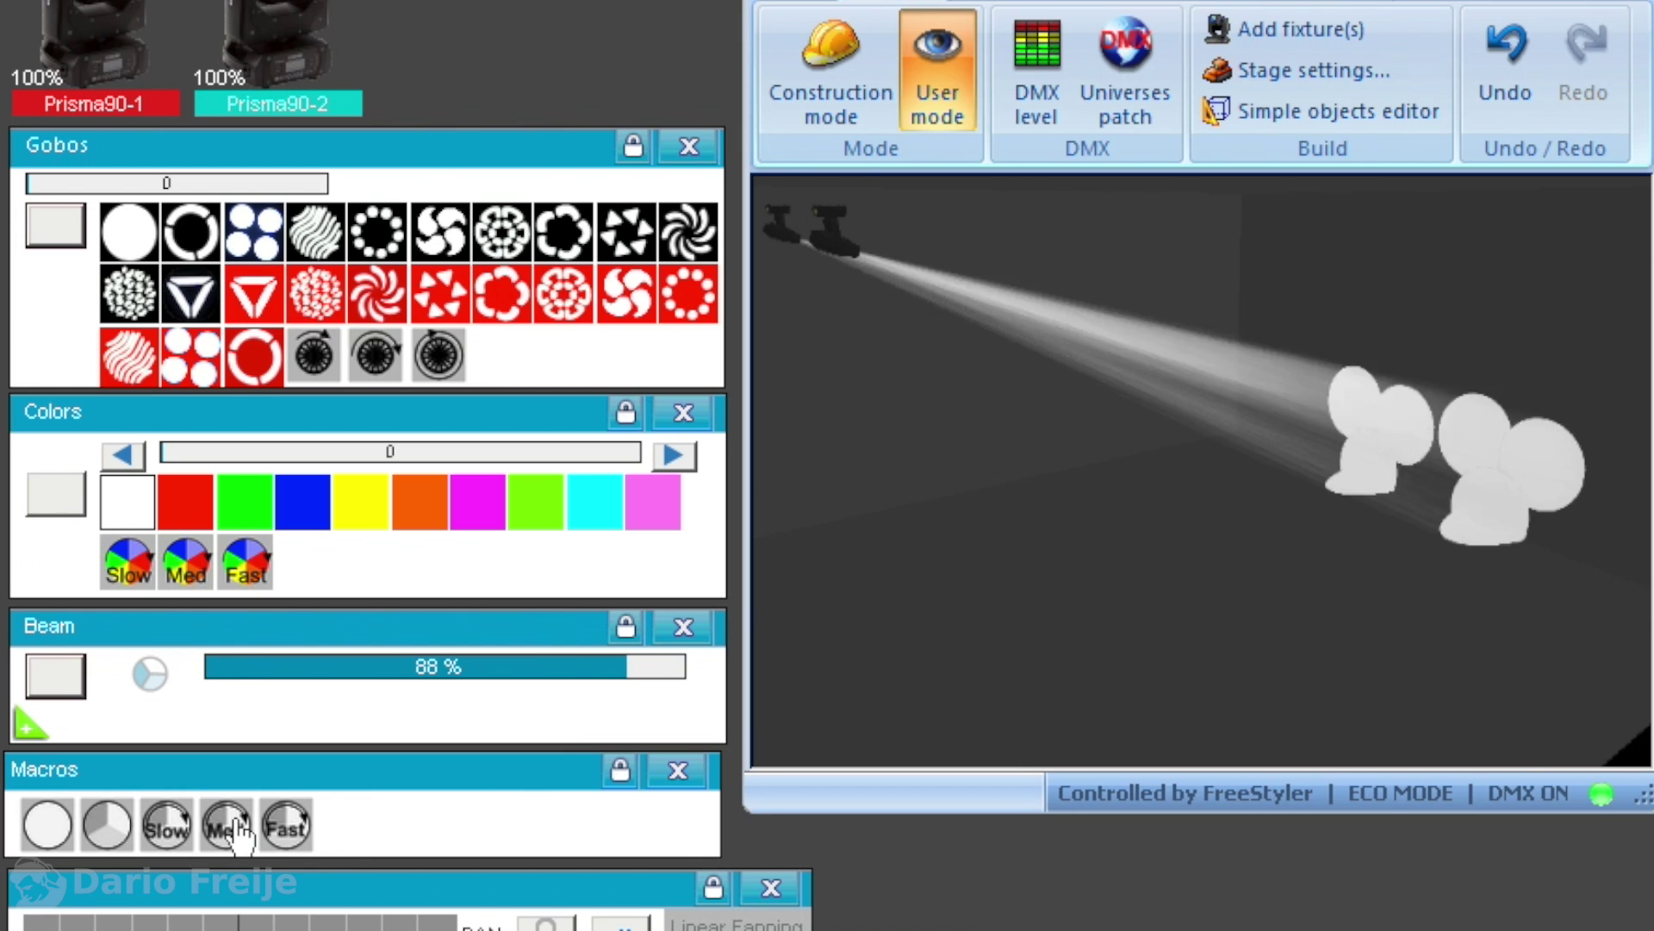
left_click(288, 829)
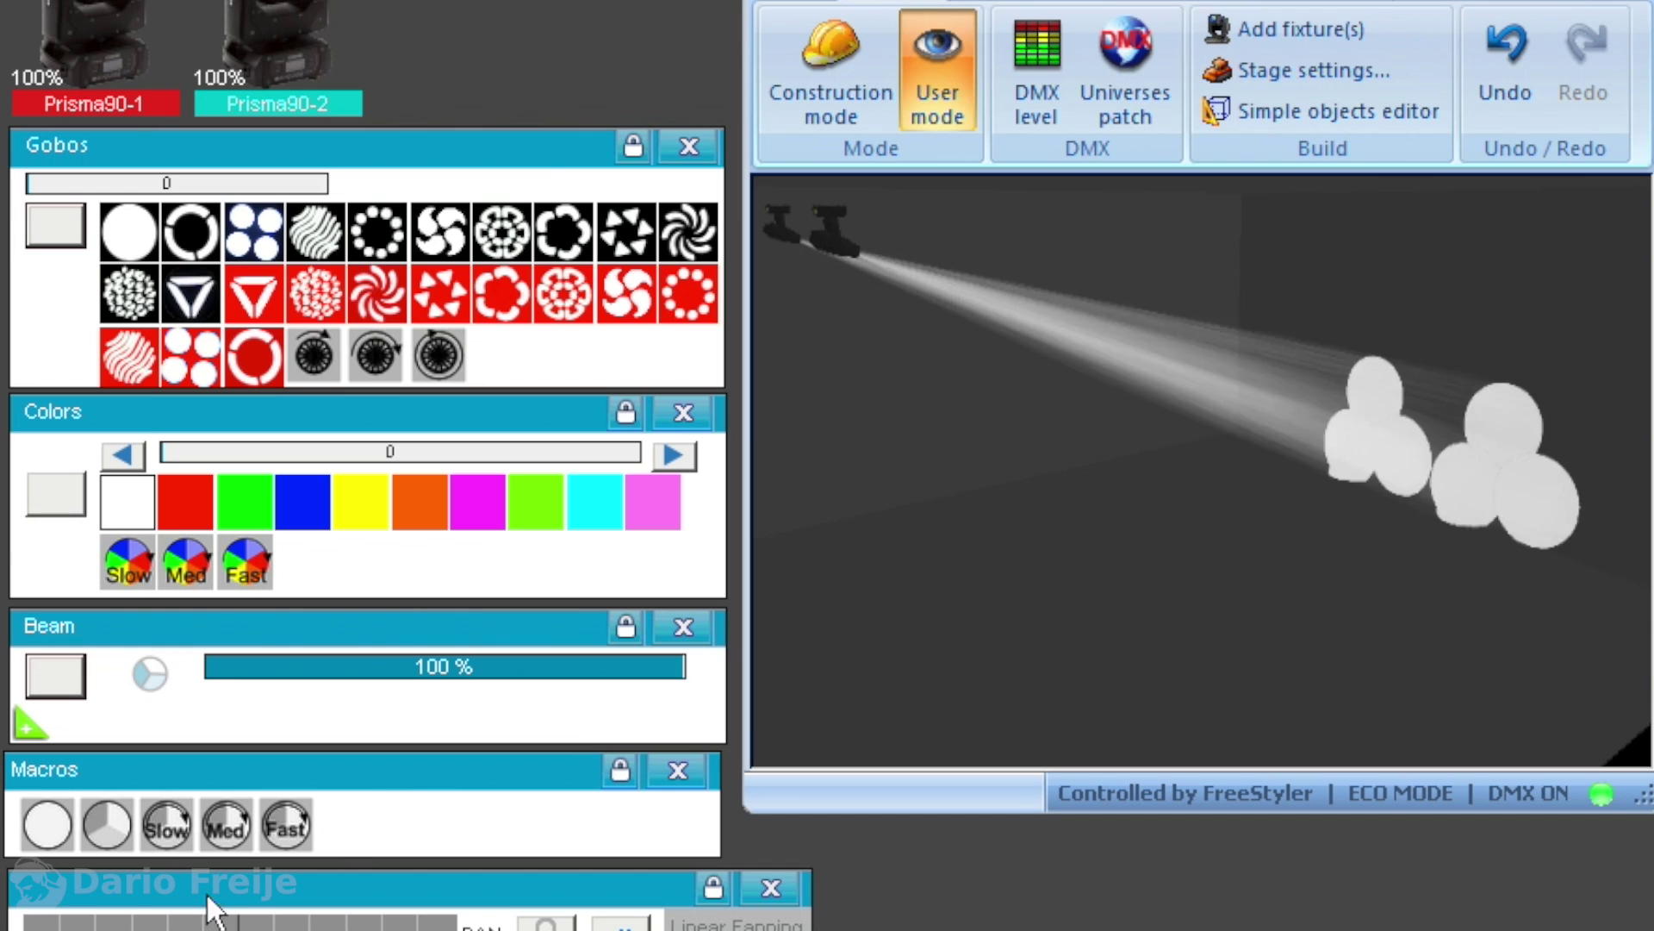
left_click(165, 827)
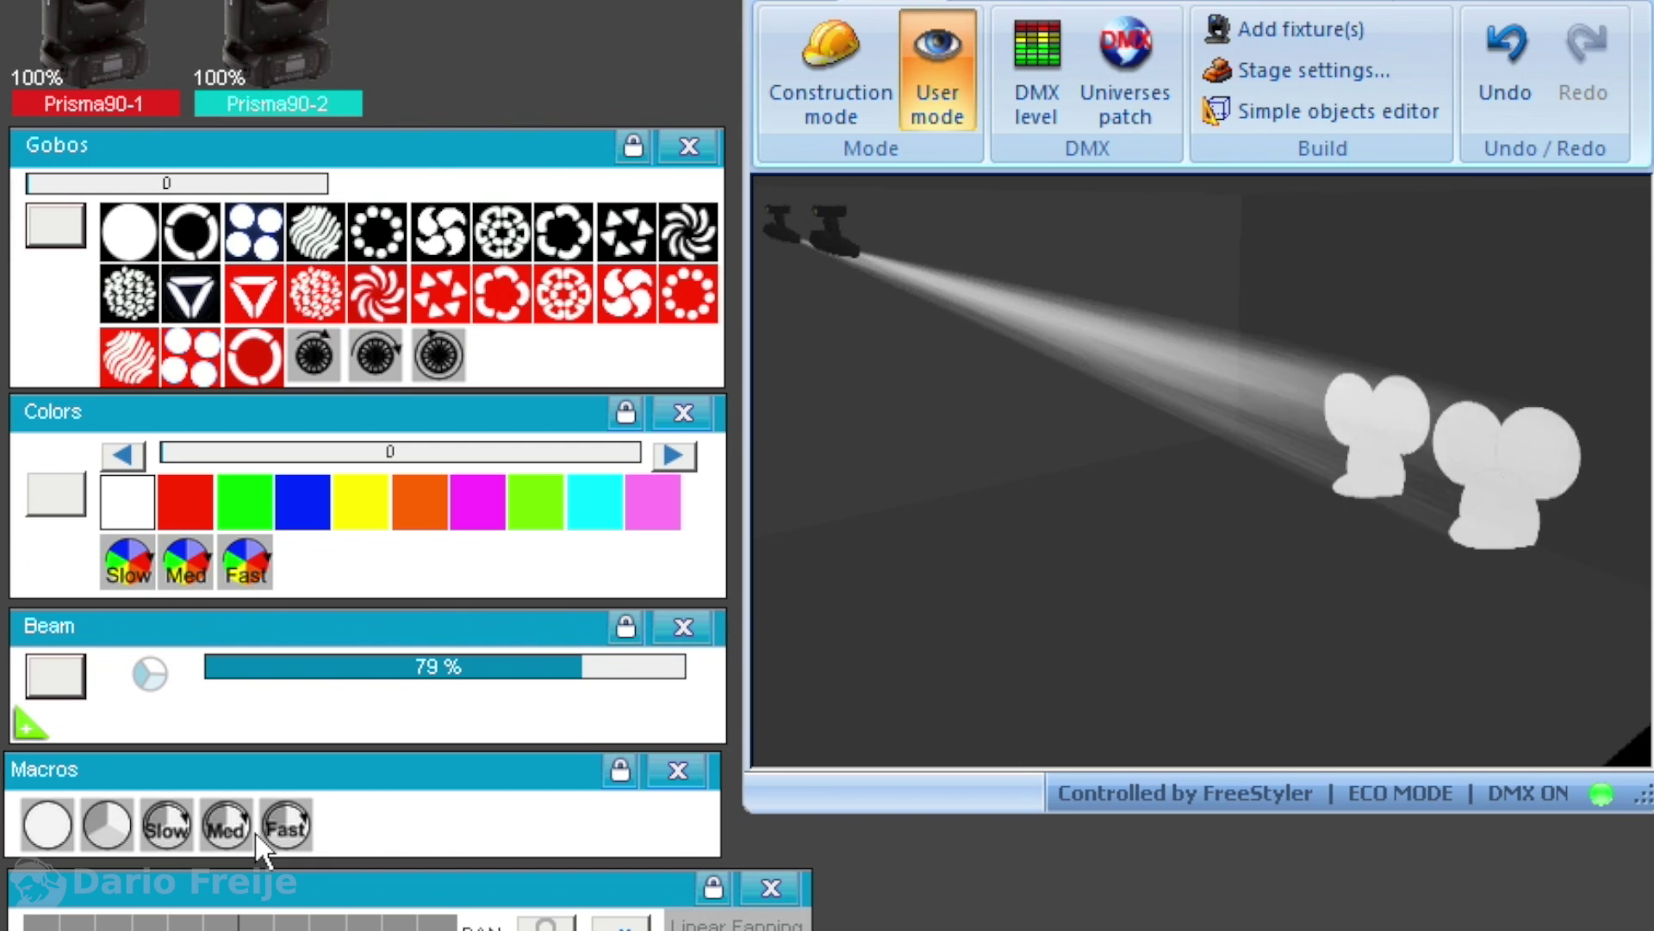
left_click(47, 824)
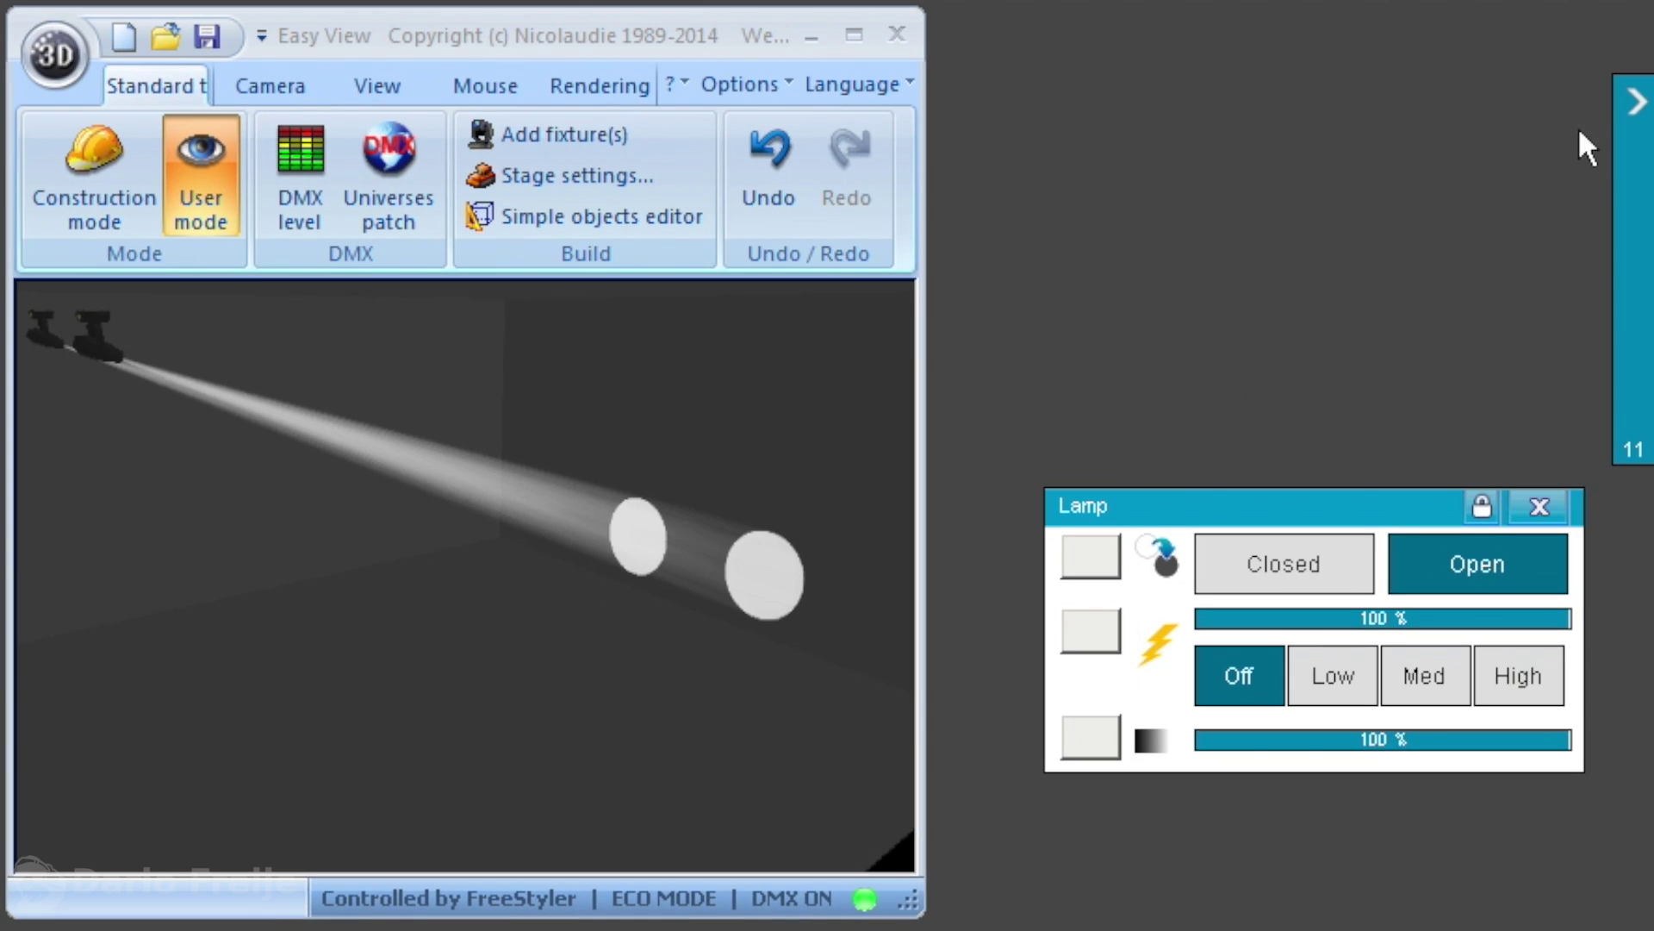
Show the fixture's channel levels, then test the Low lamp strobe with the Strobe channel raised to about 49
left_click(1637, 104)
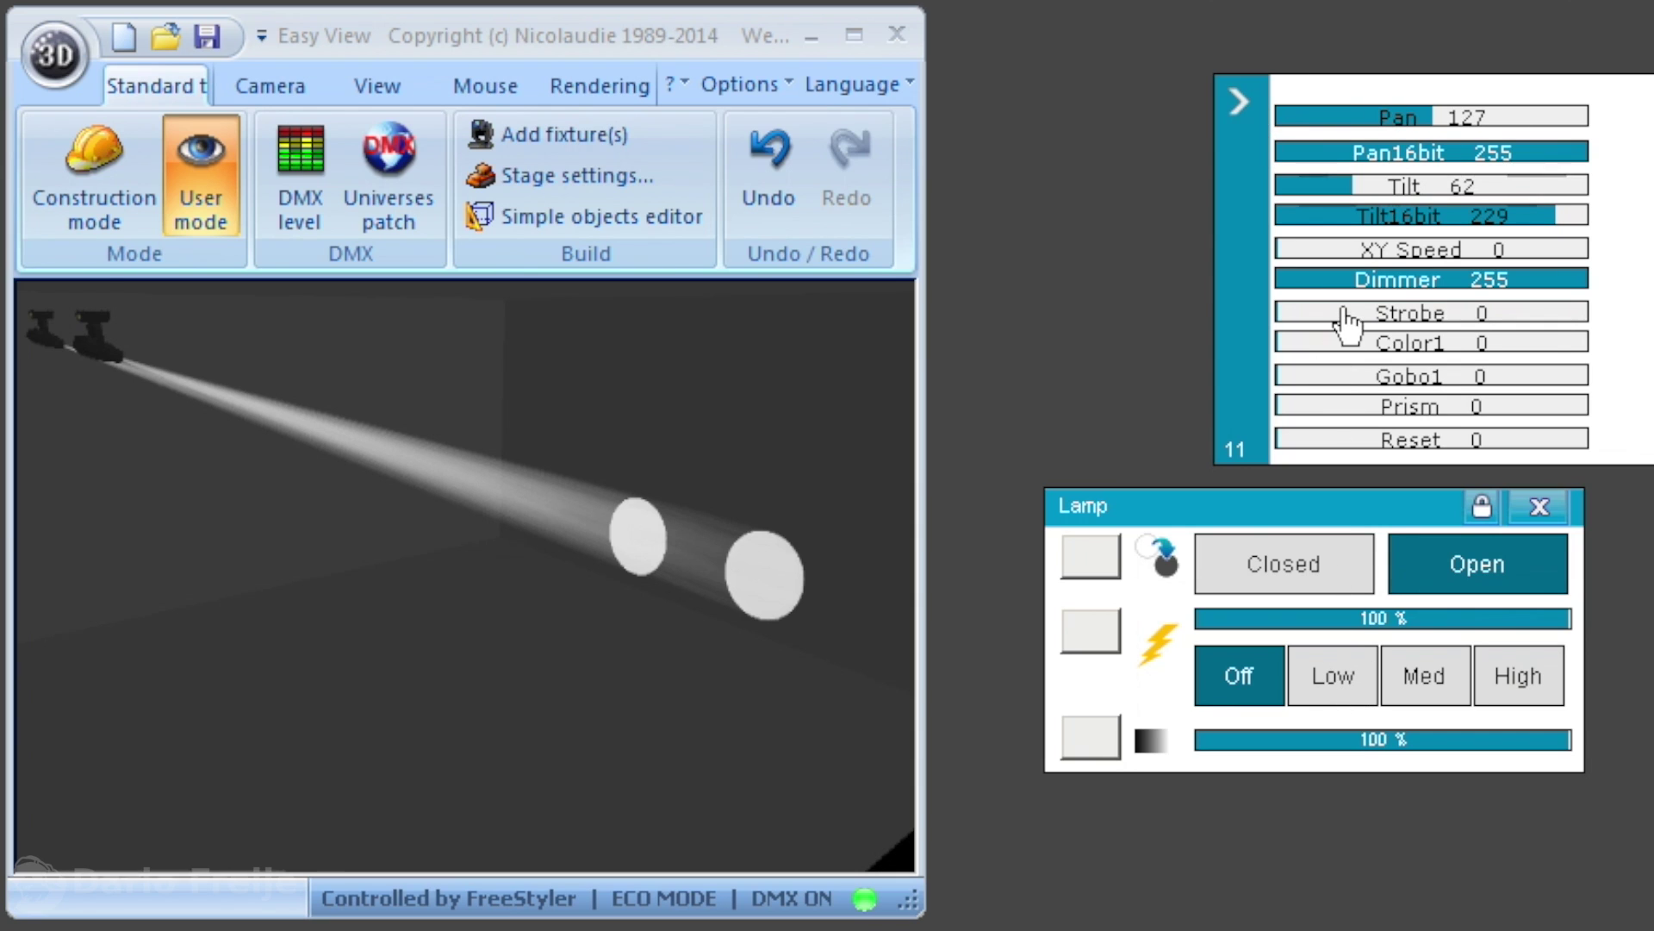
left_click(1331, 676)
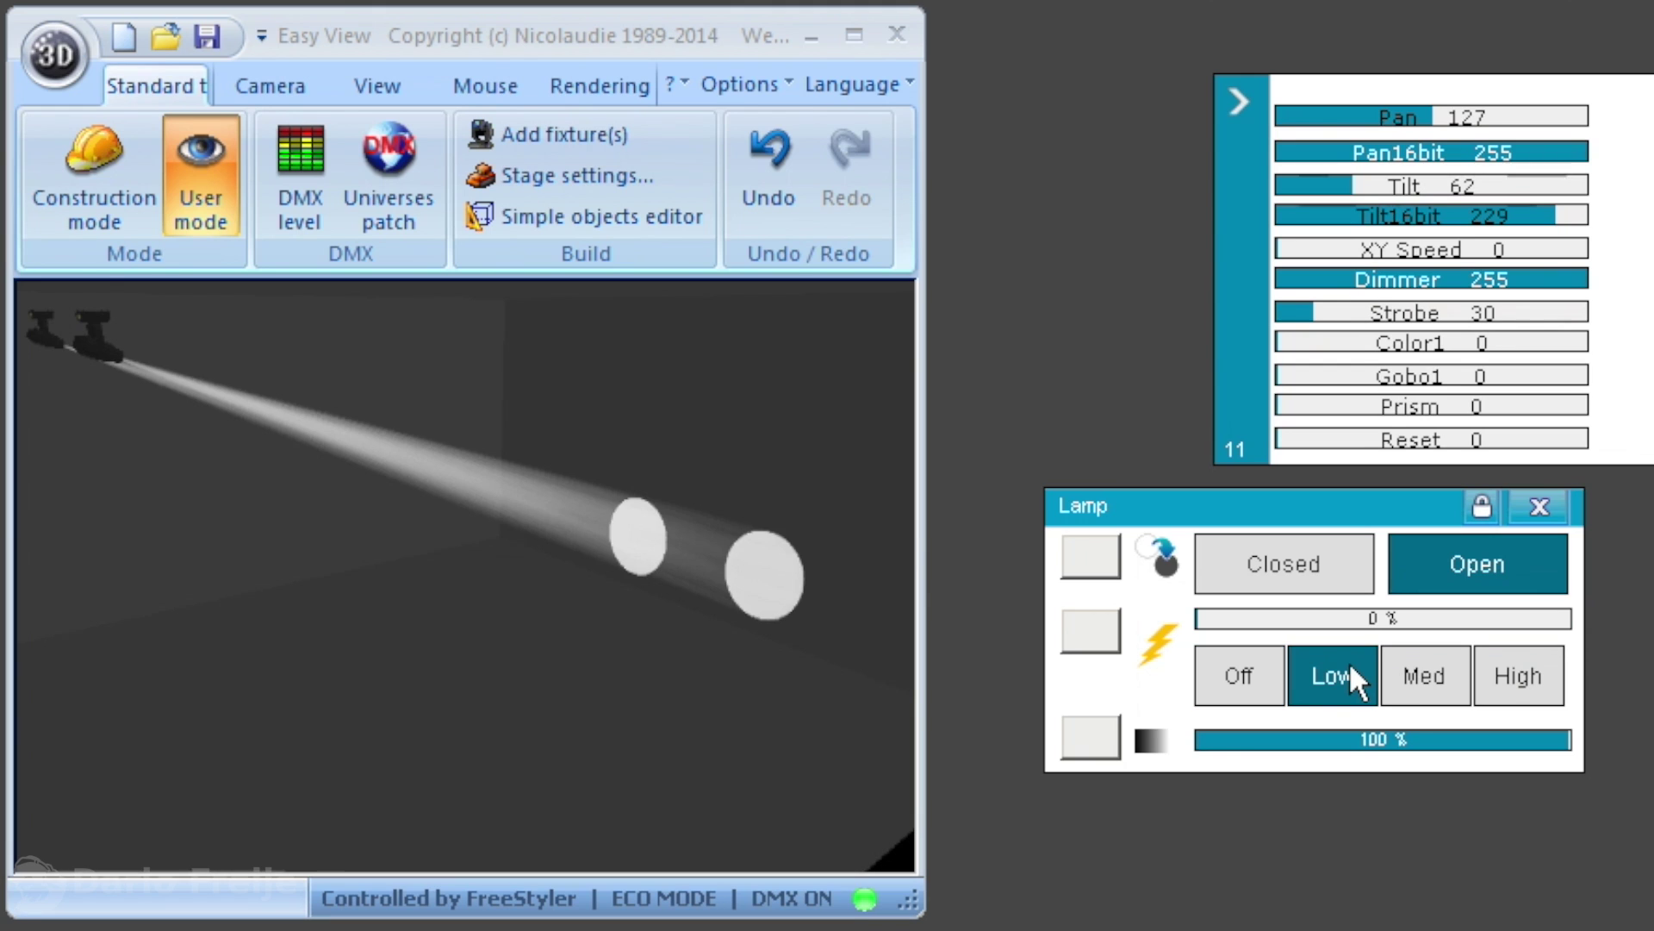
mouse_move(1519, 329)
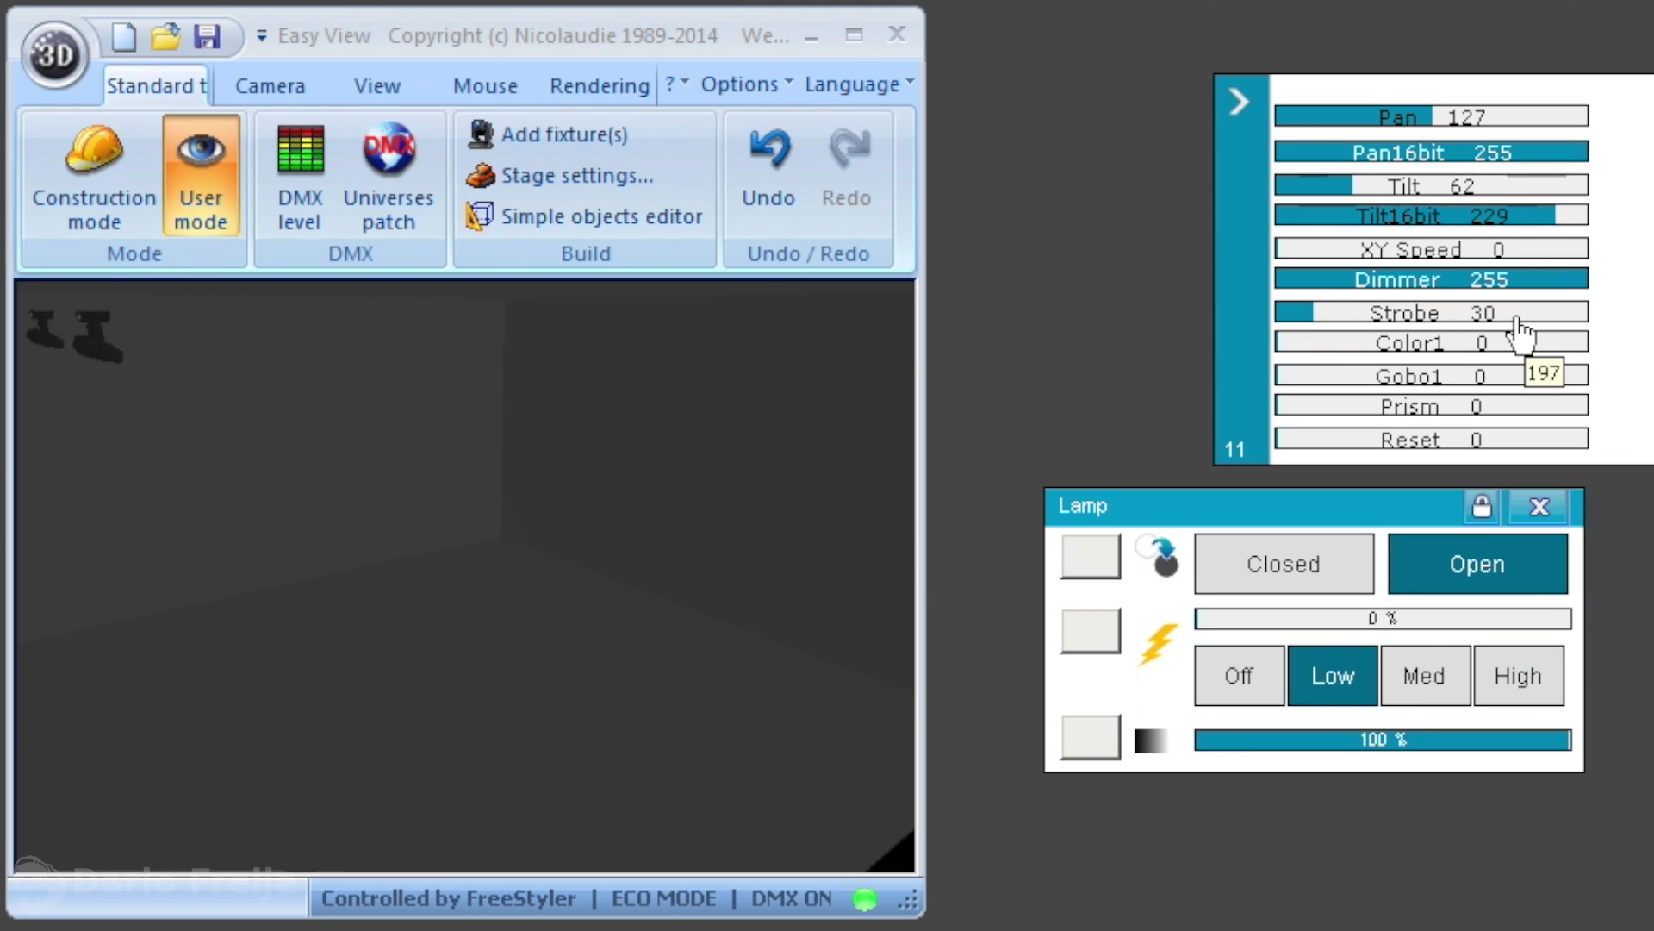
left_click(1335, 328)
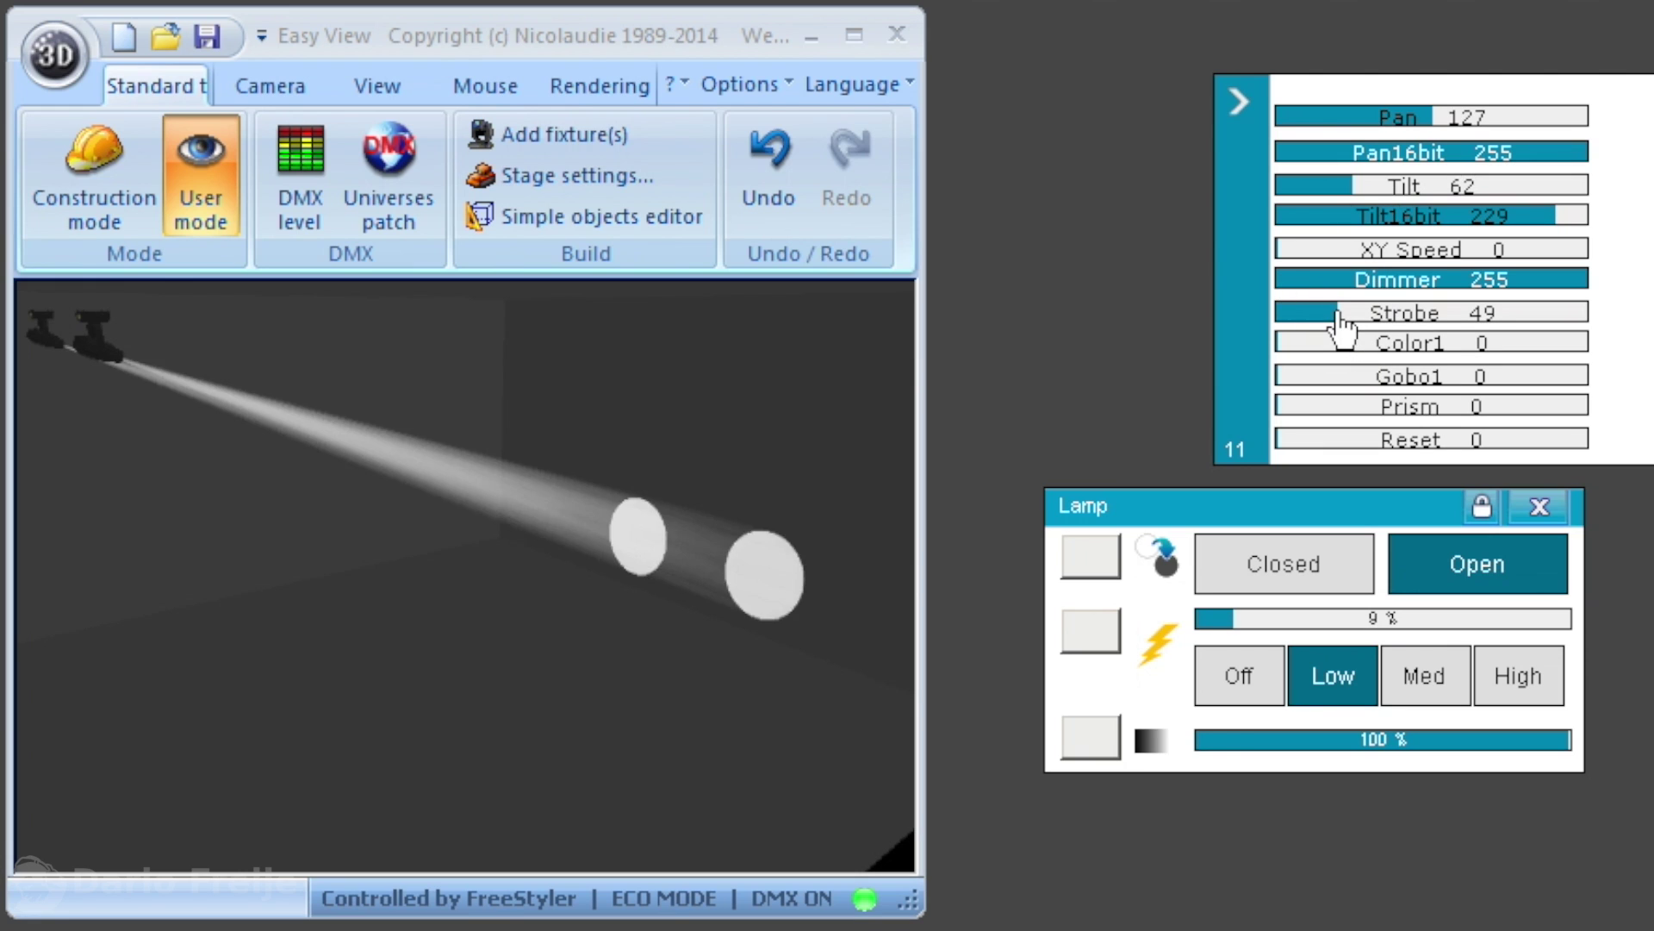
left_click(1341, 325)
Test the Med lamp strobe with the Strobe channel lowered to about 117
left_click(1402, 676)
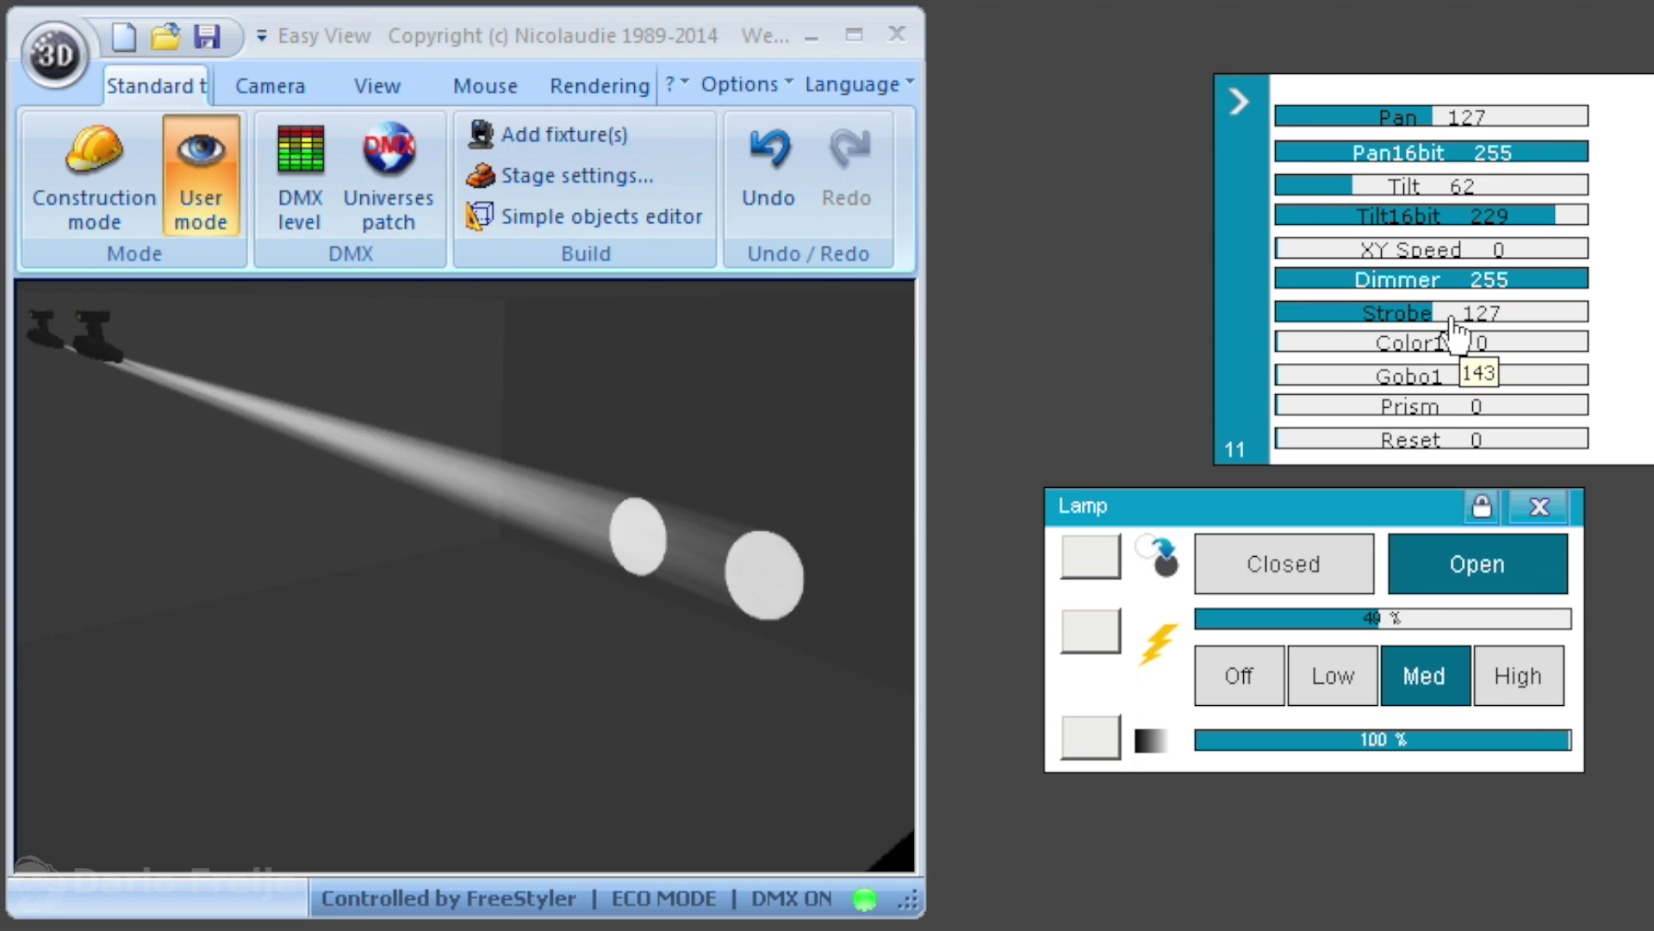
left_click(1417, 317)
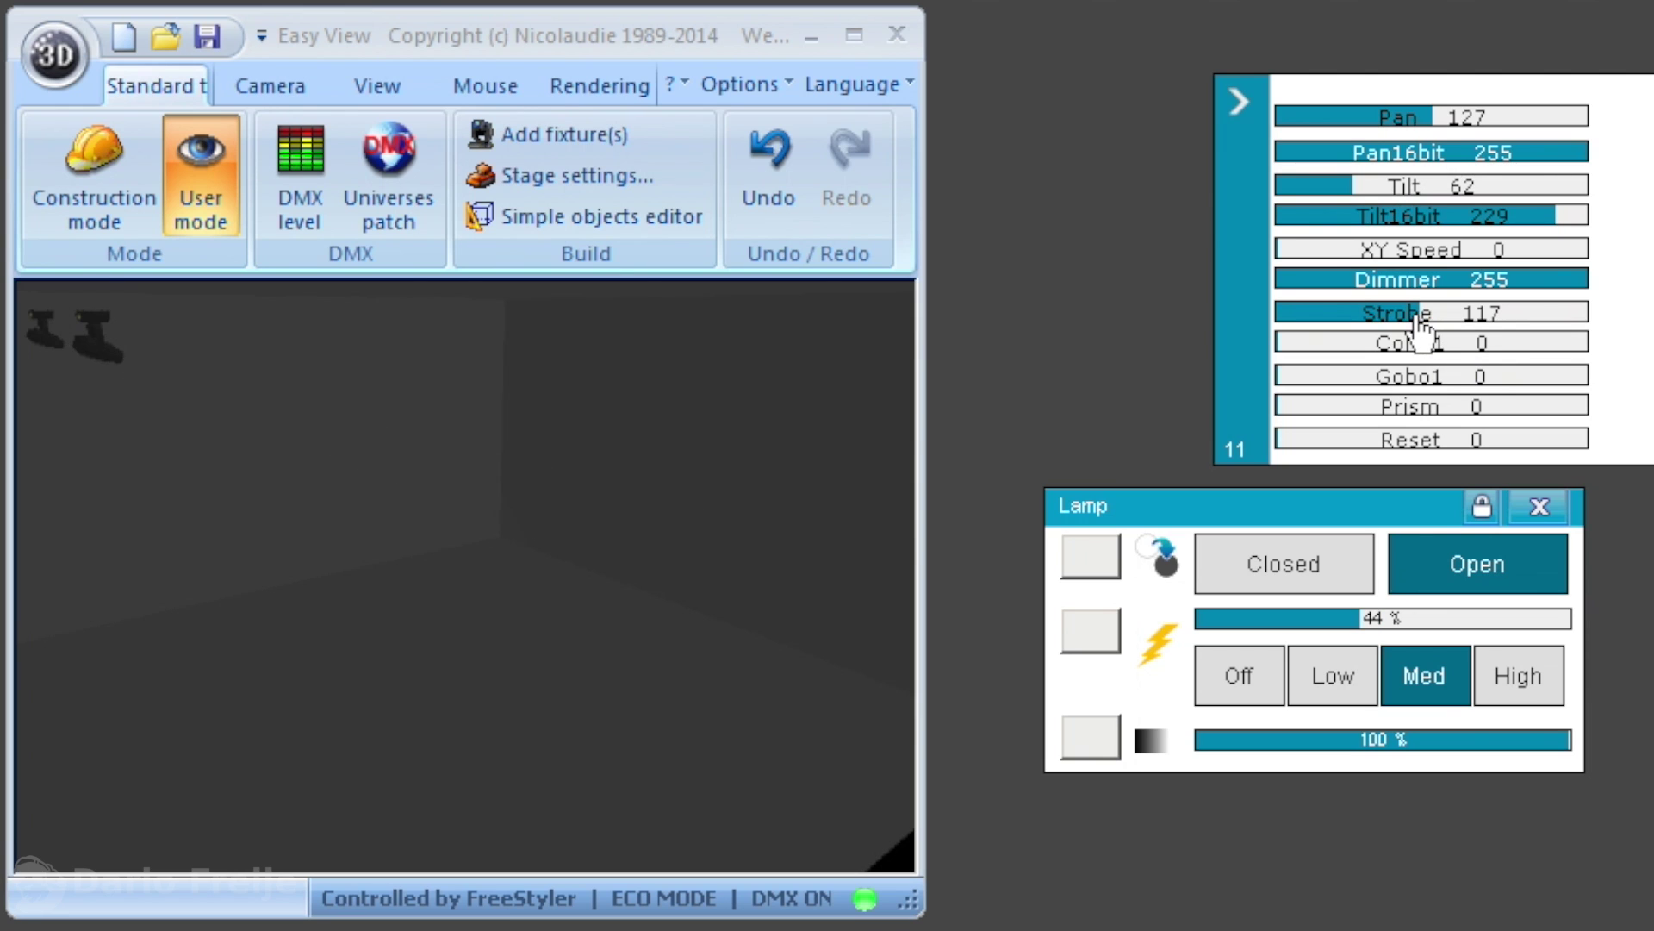
left_click_drag(1417, 317, 1409, 317)
Test the High lamp strobe with the Strobe channel lowered to about 206, then return the strobe speed to 100%
left_click(1513, 674)
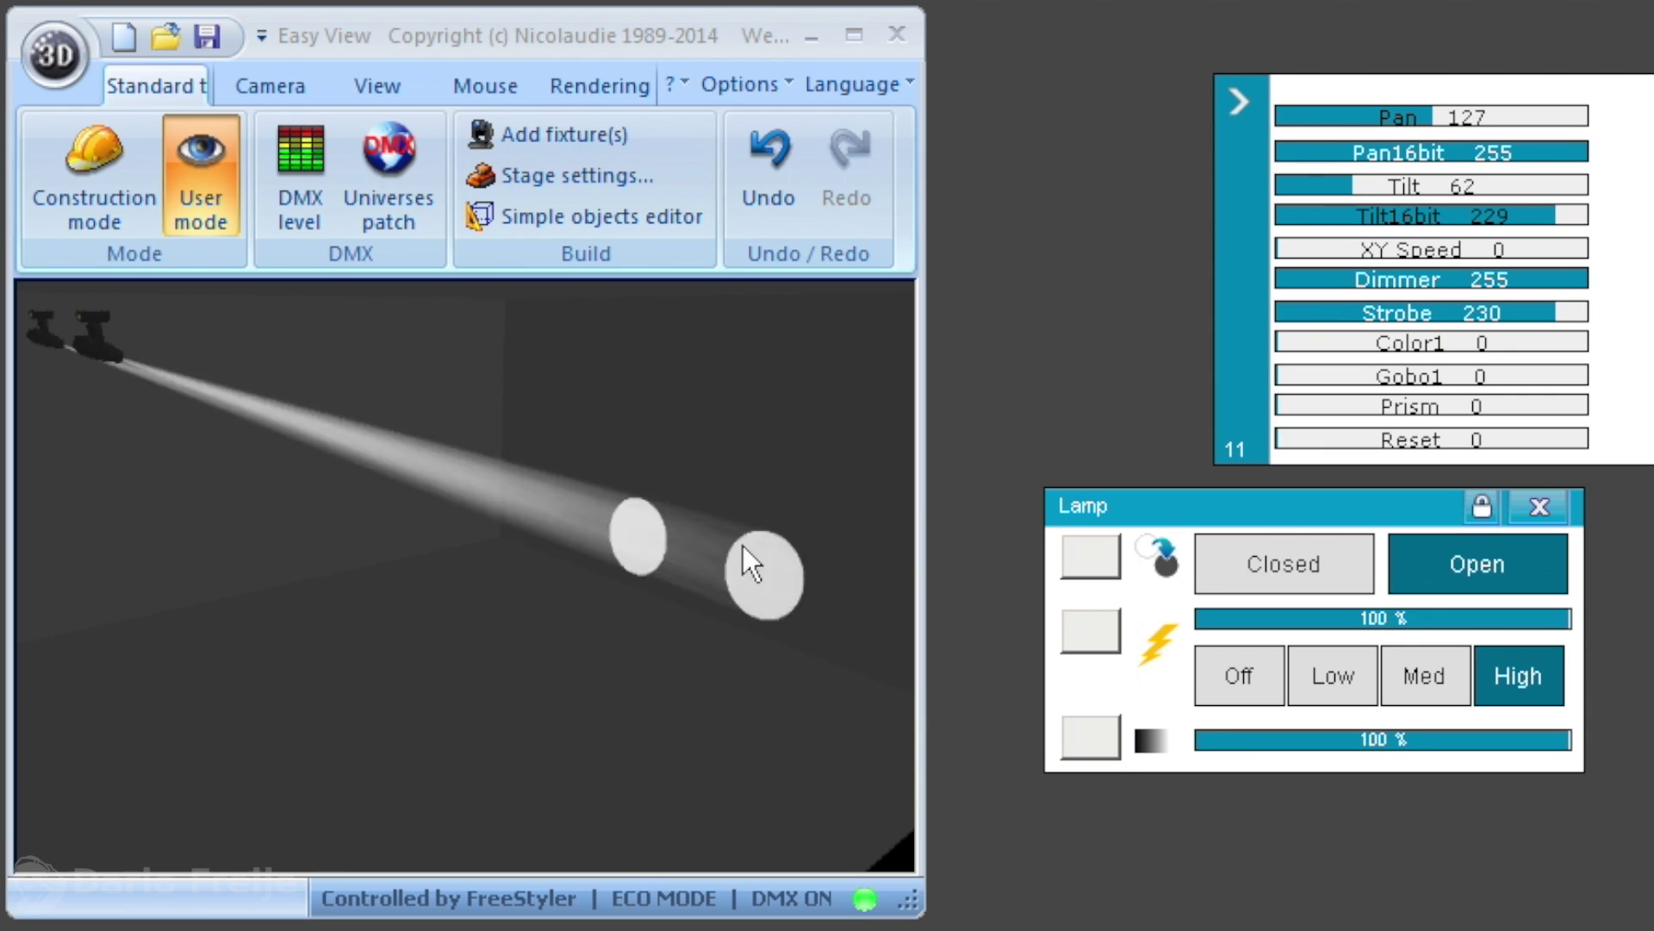
left_click(1542, 314)
left_click_drag(1543, 315, 1527, 317)
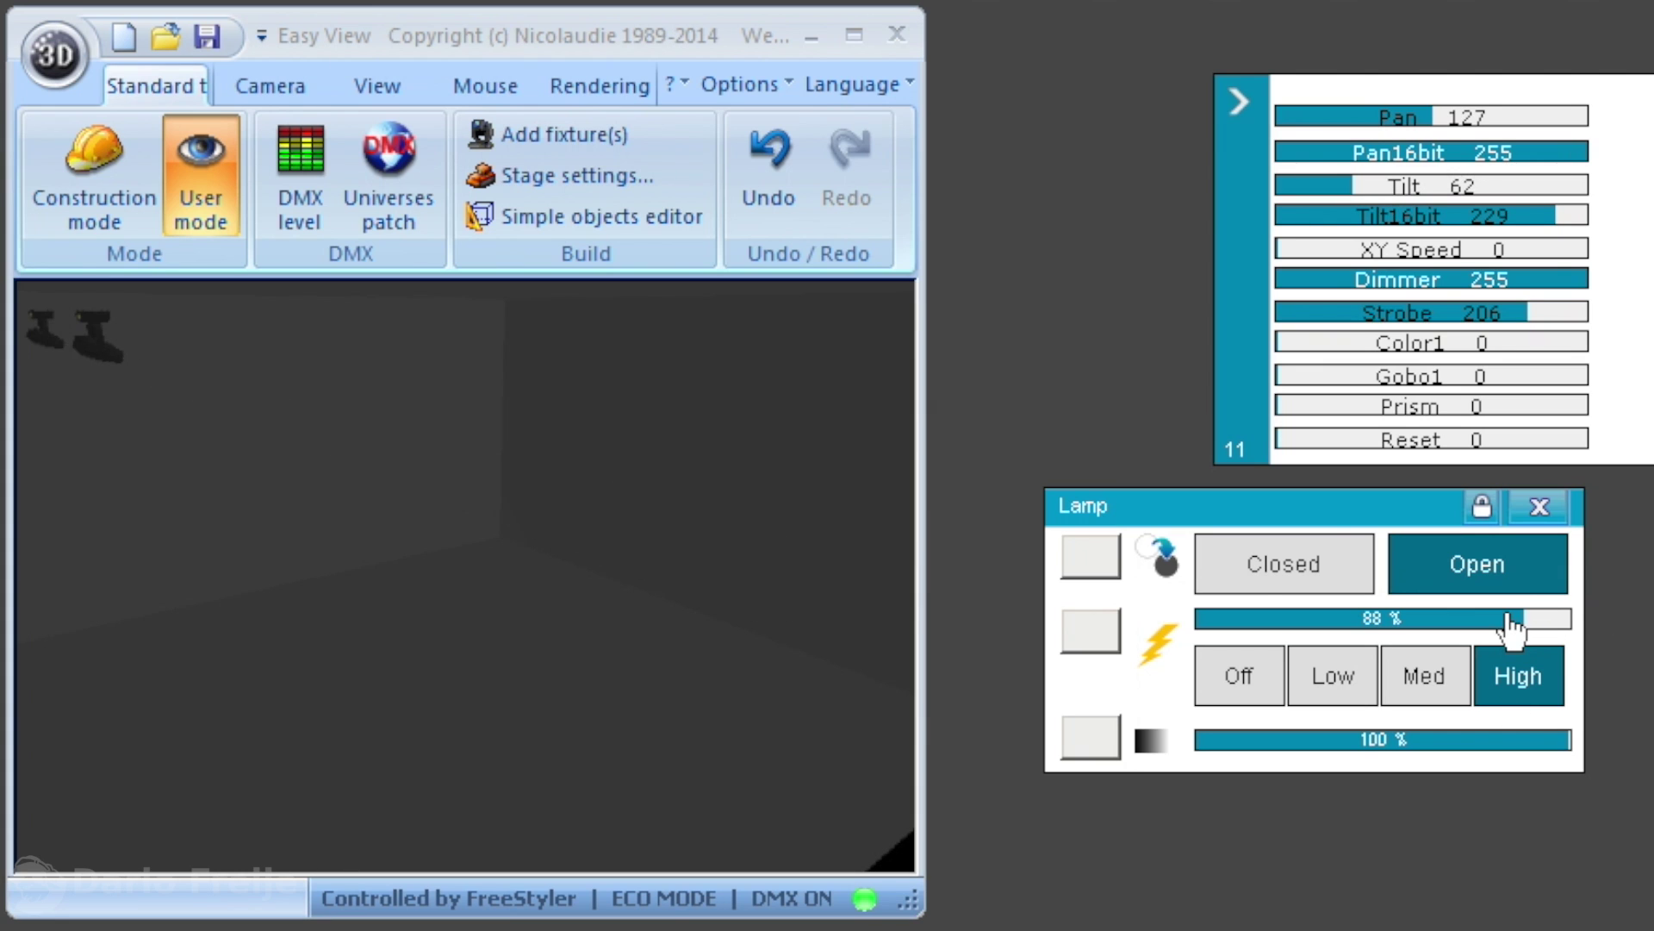
left_click_drag(1537, 634, 1579, 639)
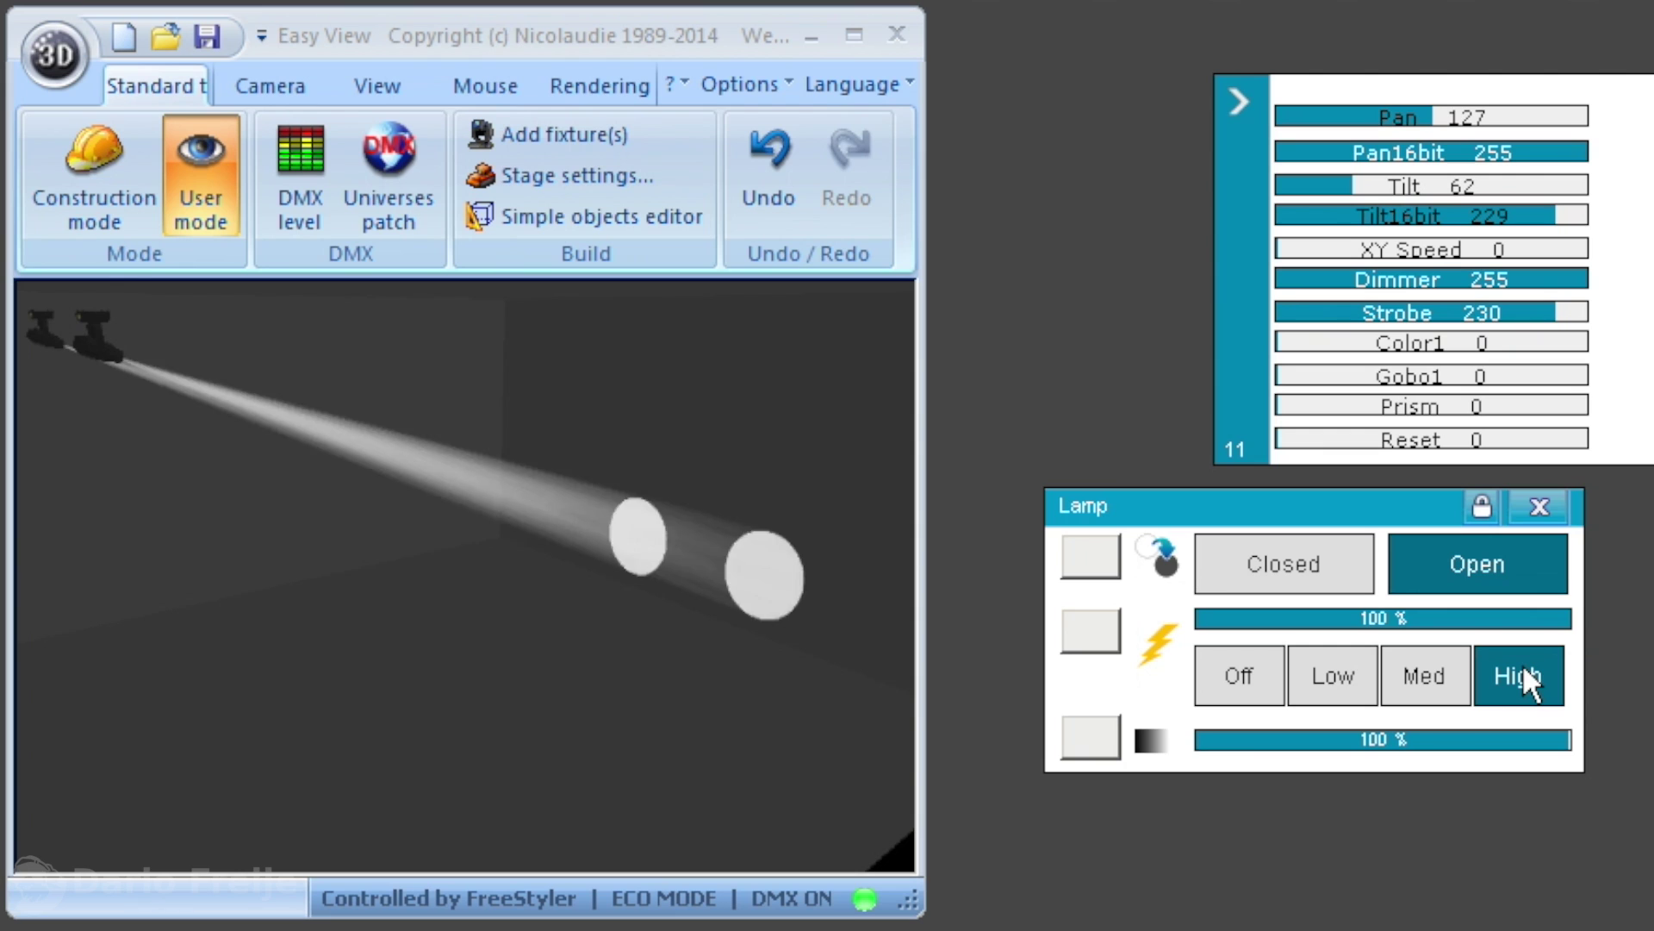
Test the Low lamp strobe with the Strobe channel lowered to about 18
left_click(1334, 678)
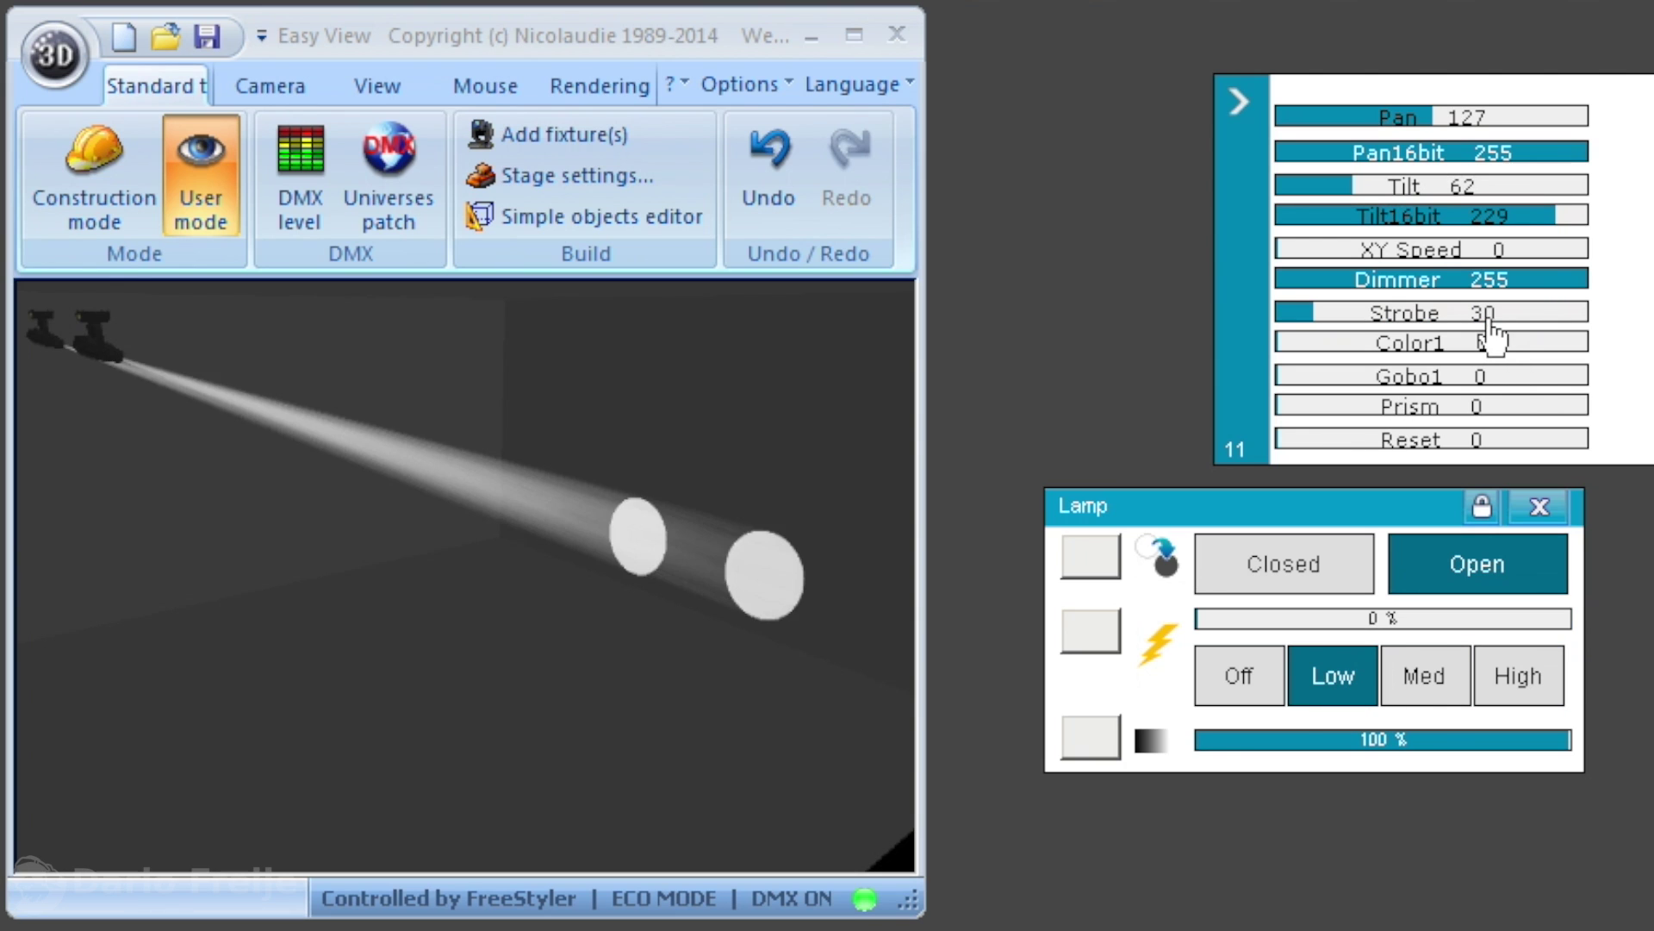
left_click(1217, 622)
left_click_drag(1310, 328, 1303, 328)
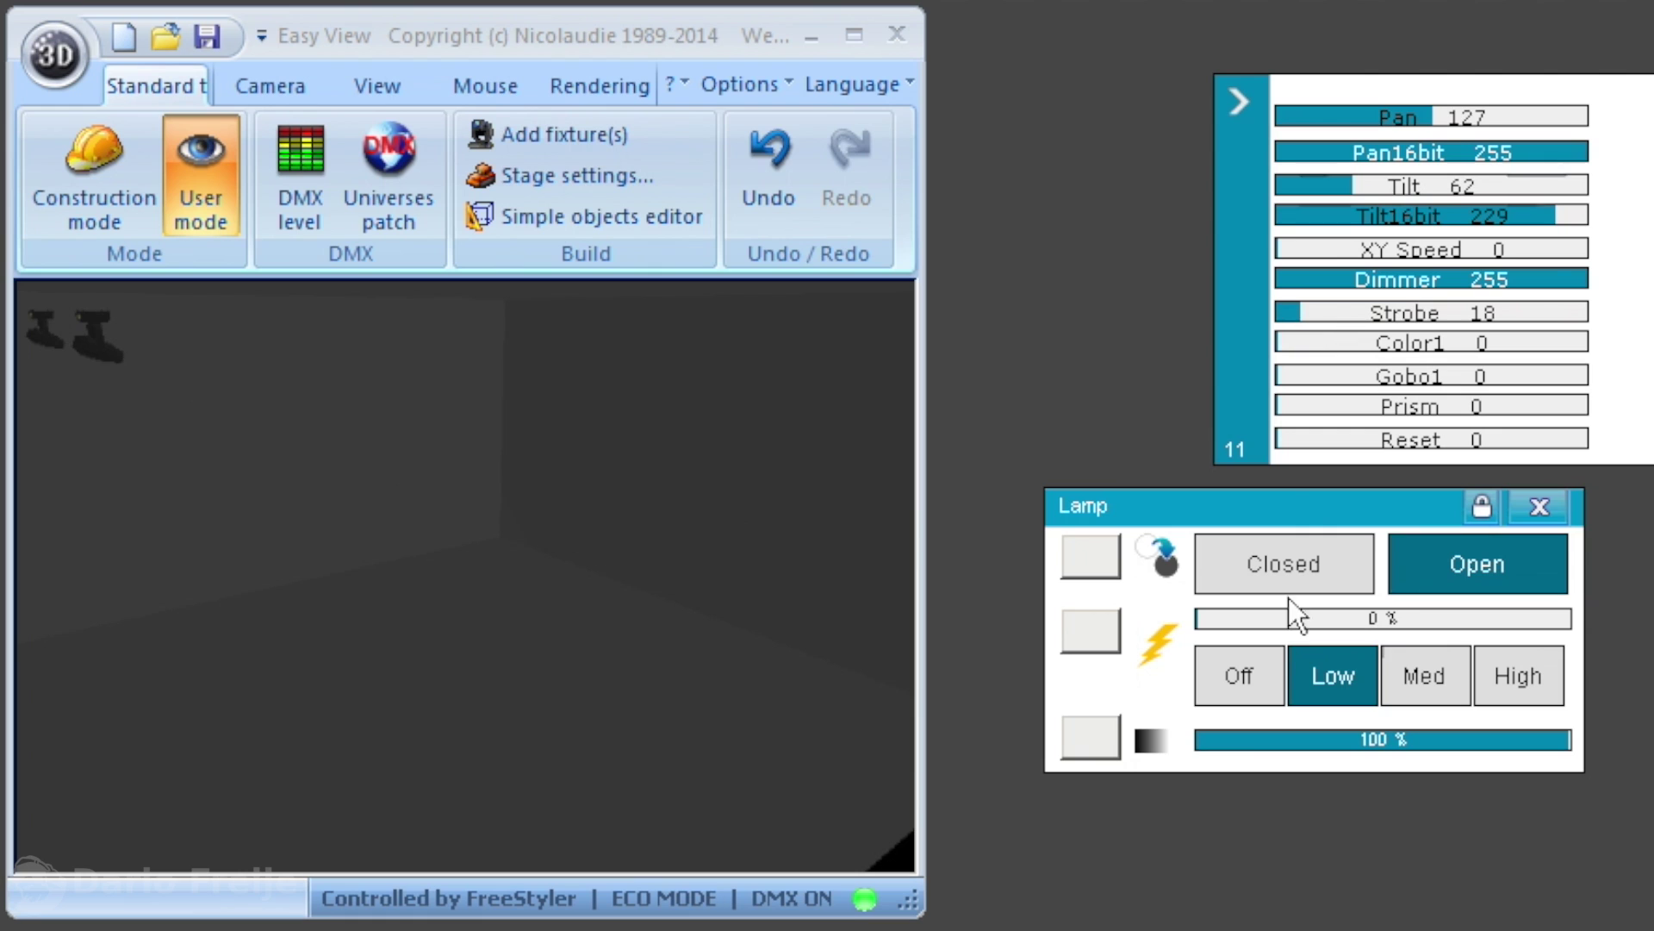
Switch the lamp strobe to High and vary its speed, finishing at 100%
left_click(1093, 632)
left_click(1520, 677)
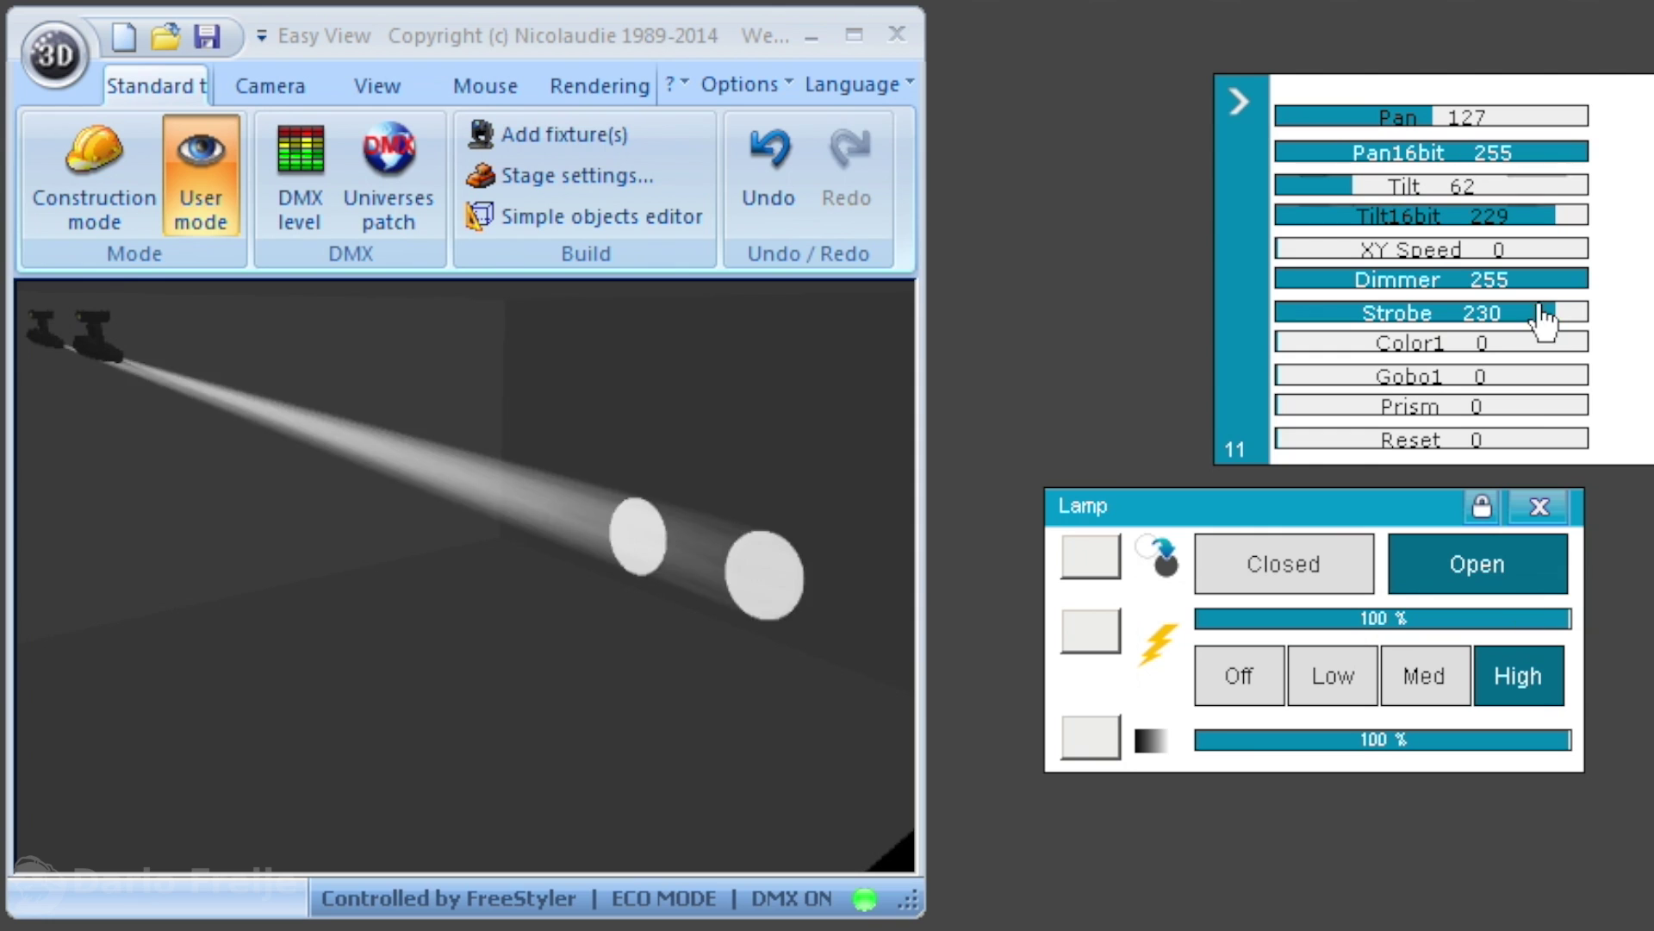
left_click(1435, 618)
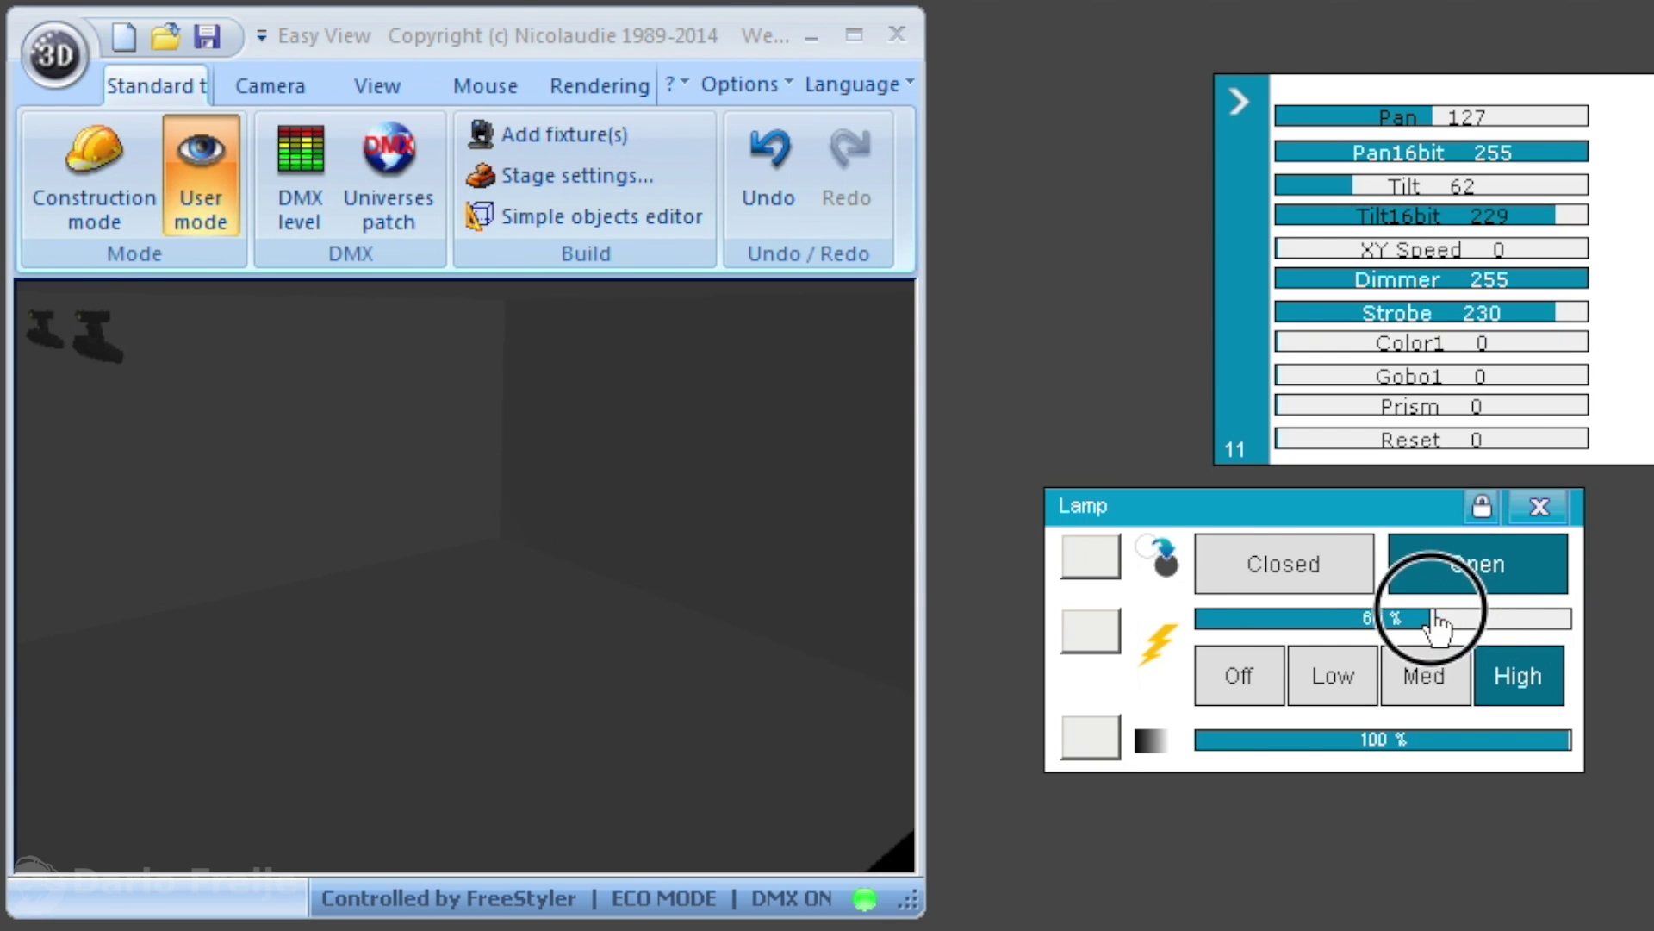
left_click_drag(1488, 620, 1613, 635)
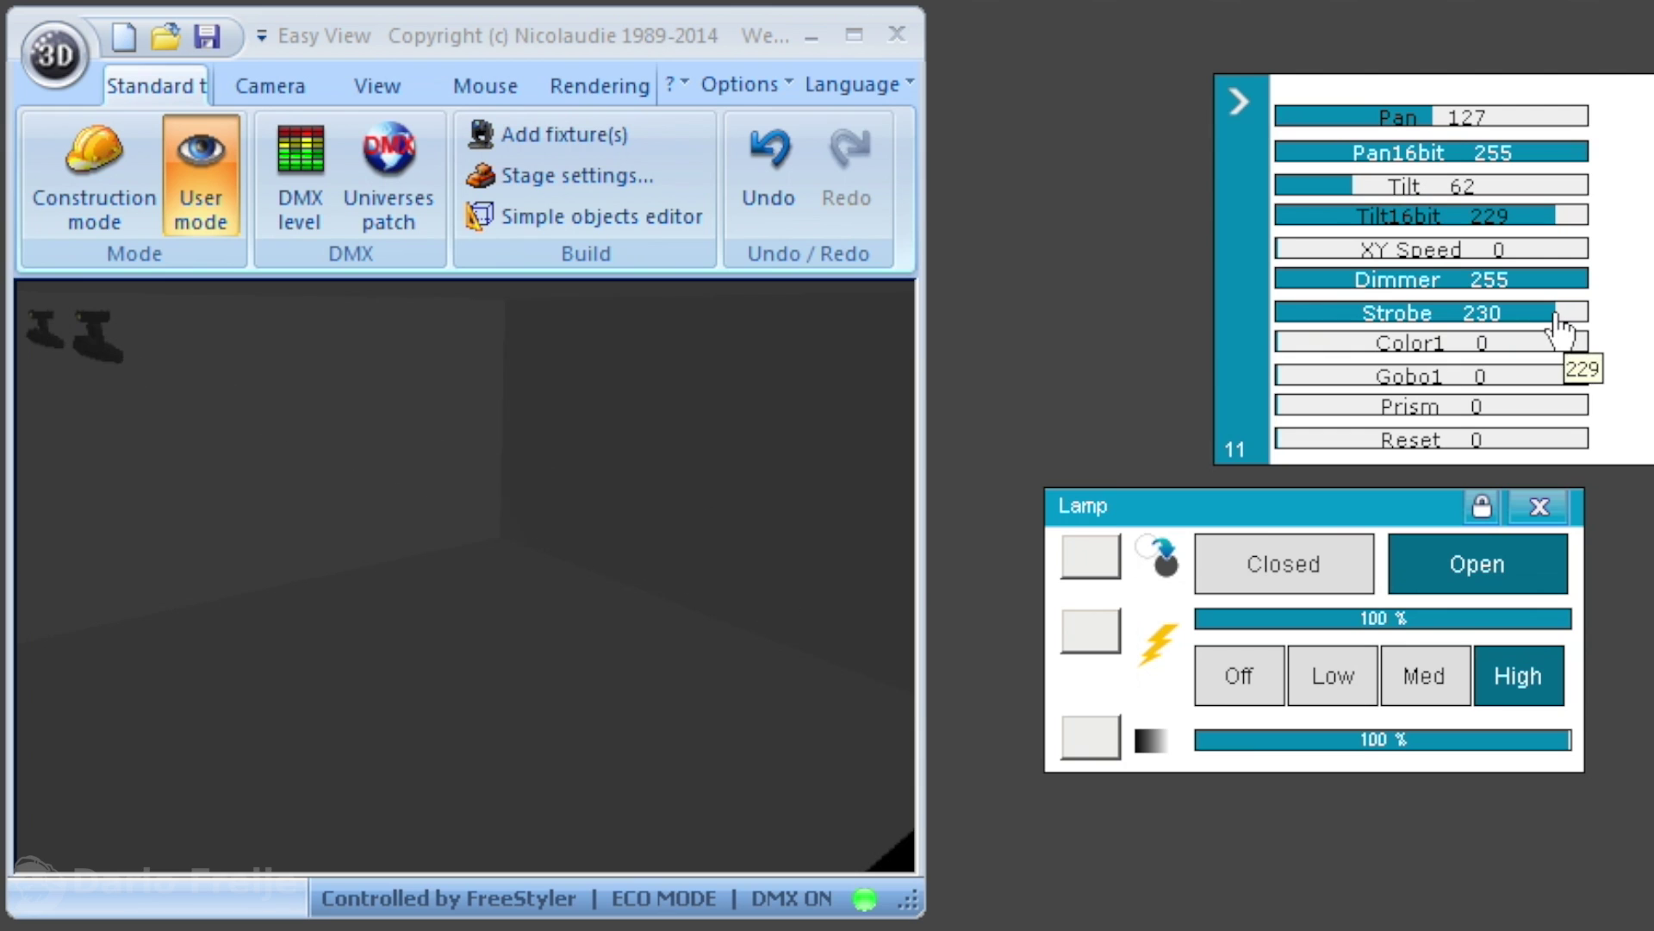
Test the Strobe channel at its maximum of 255, then lower it in stages to about 205
left_click_drag(1566, 323, 1591, 322)
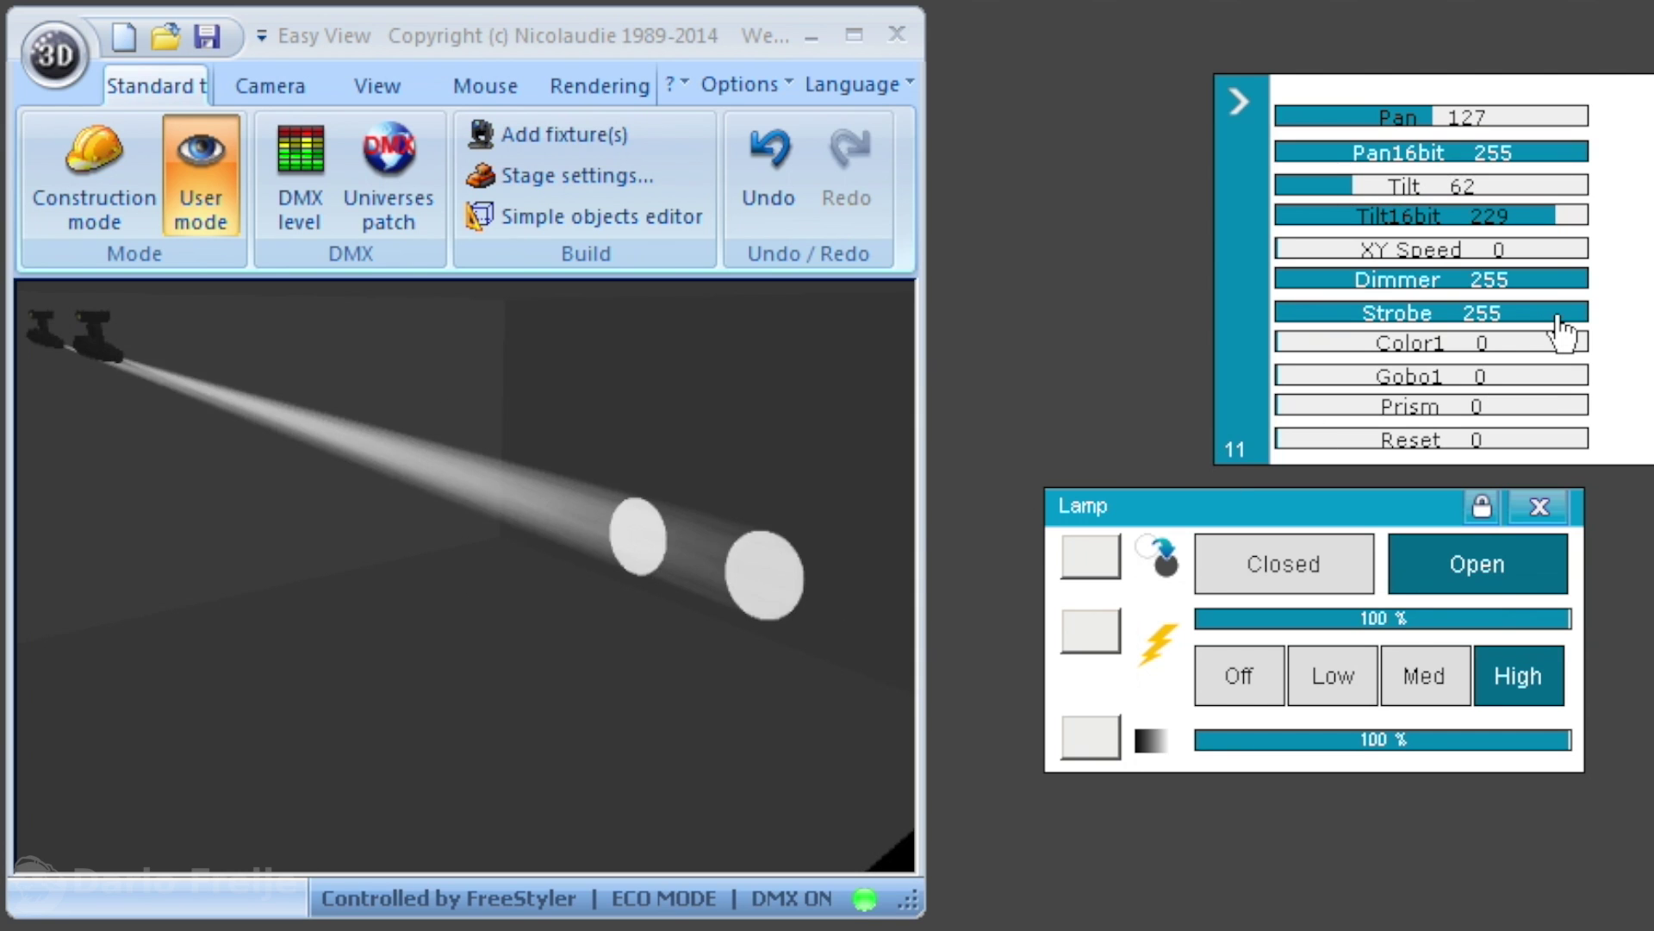
left_click(1589, 324)
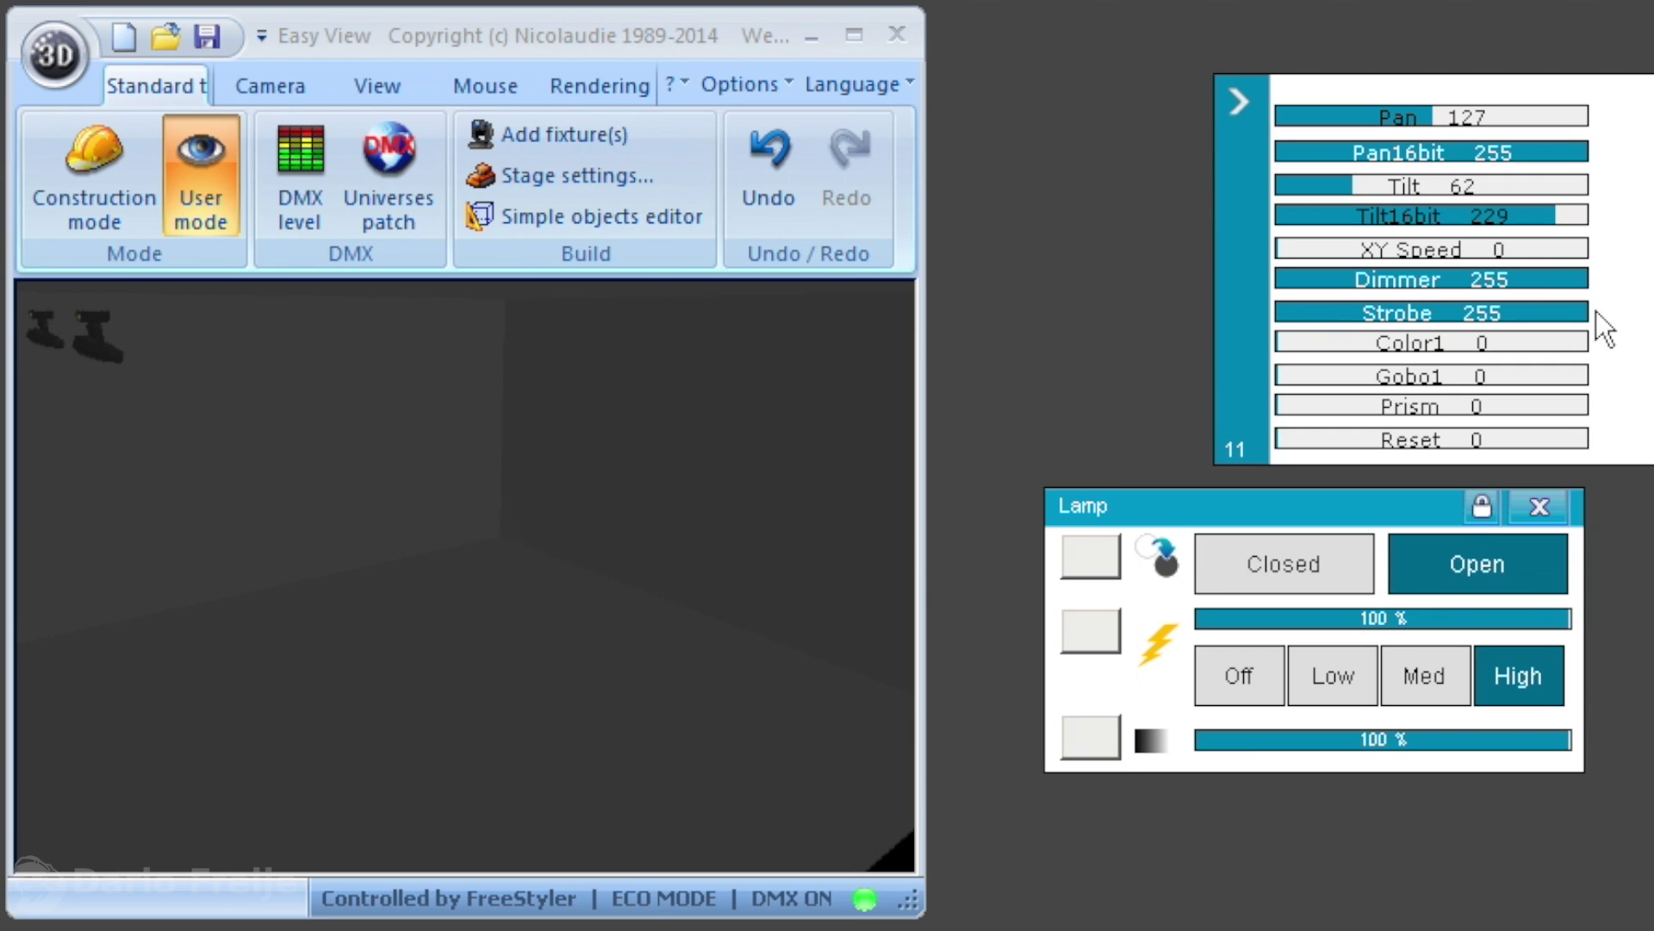
left_click(1536, 316)
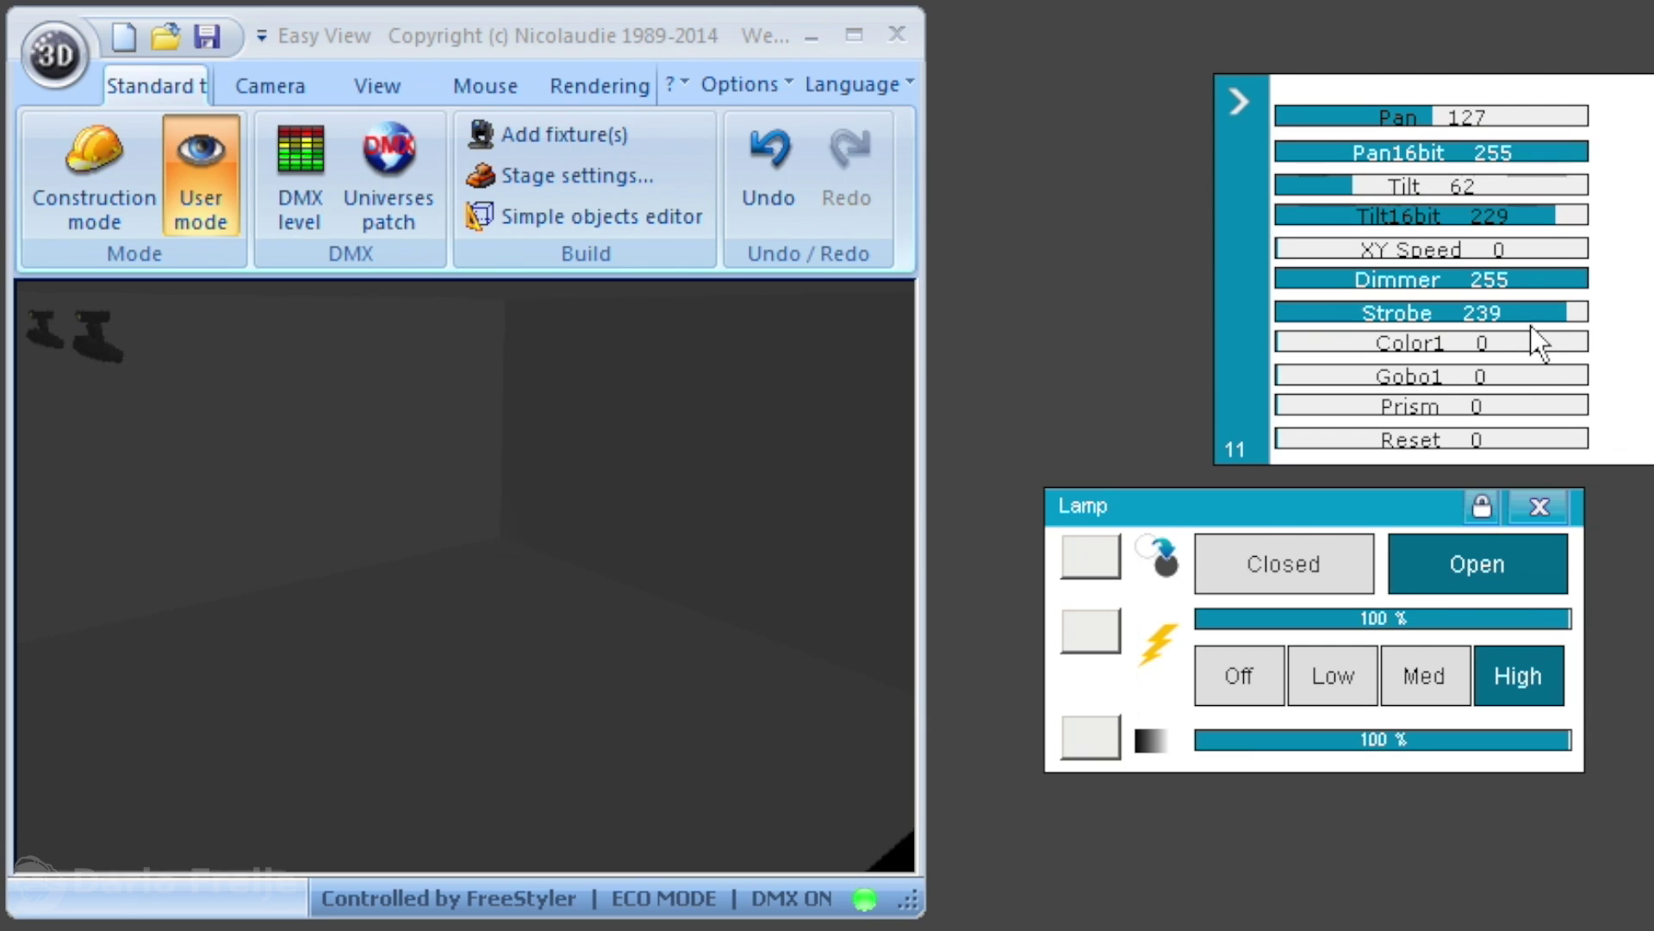
left_click(1532, 316)
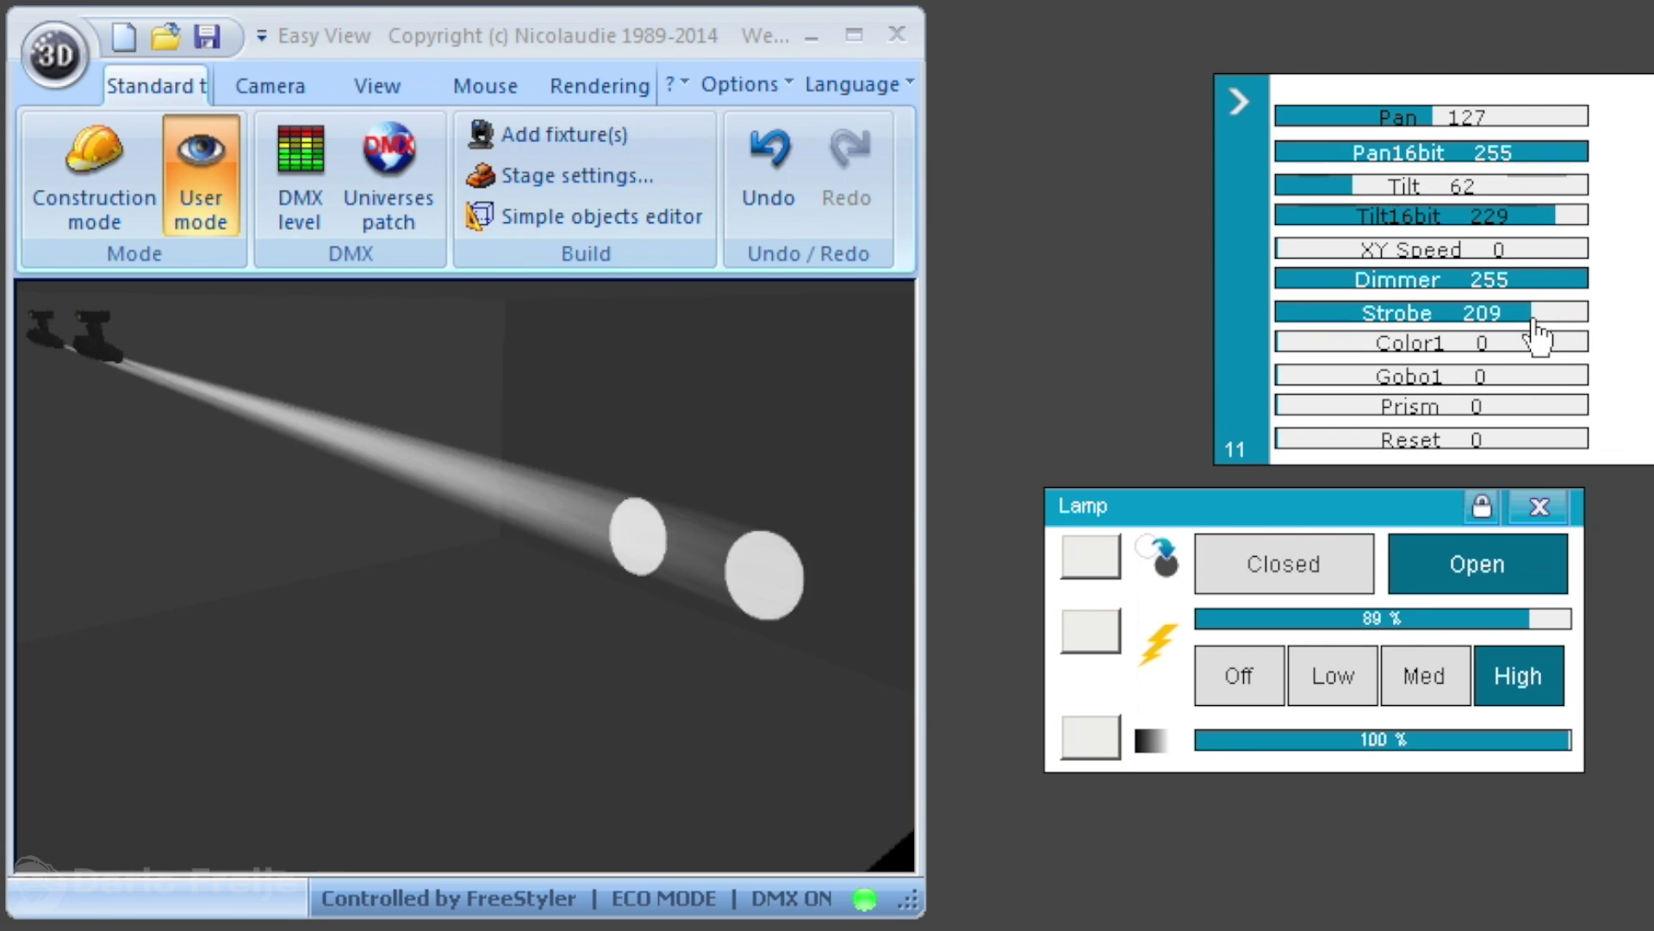
left_click(1529, 315)
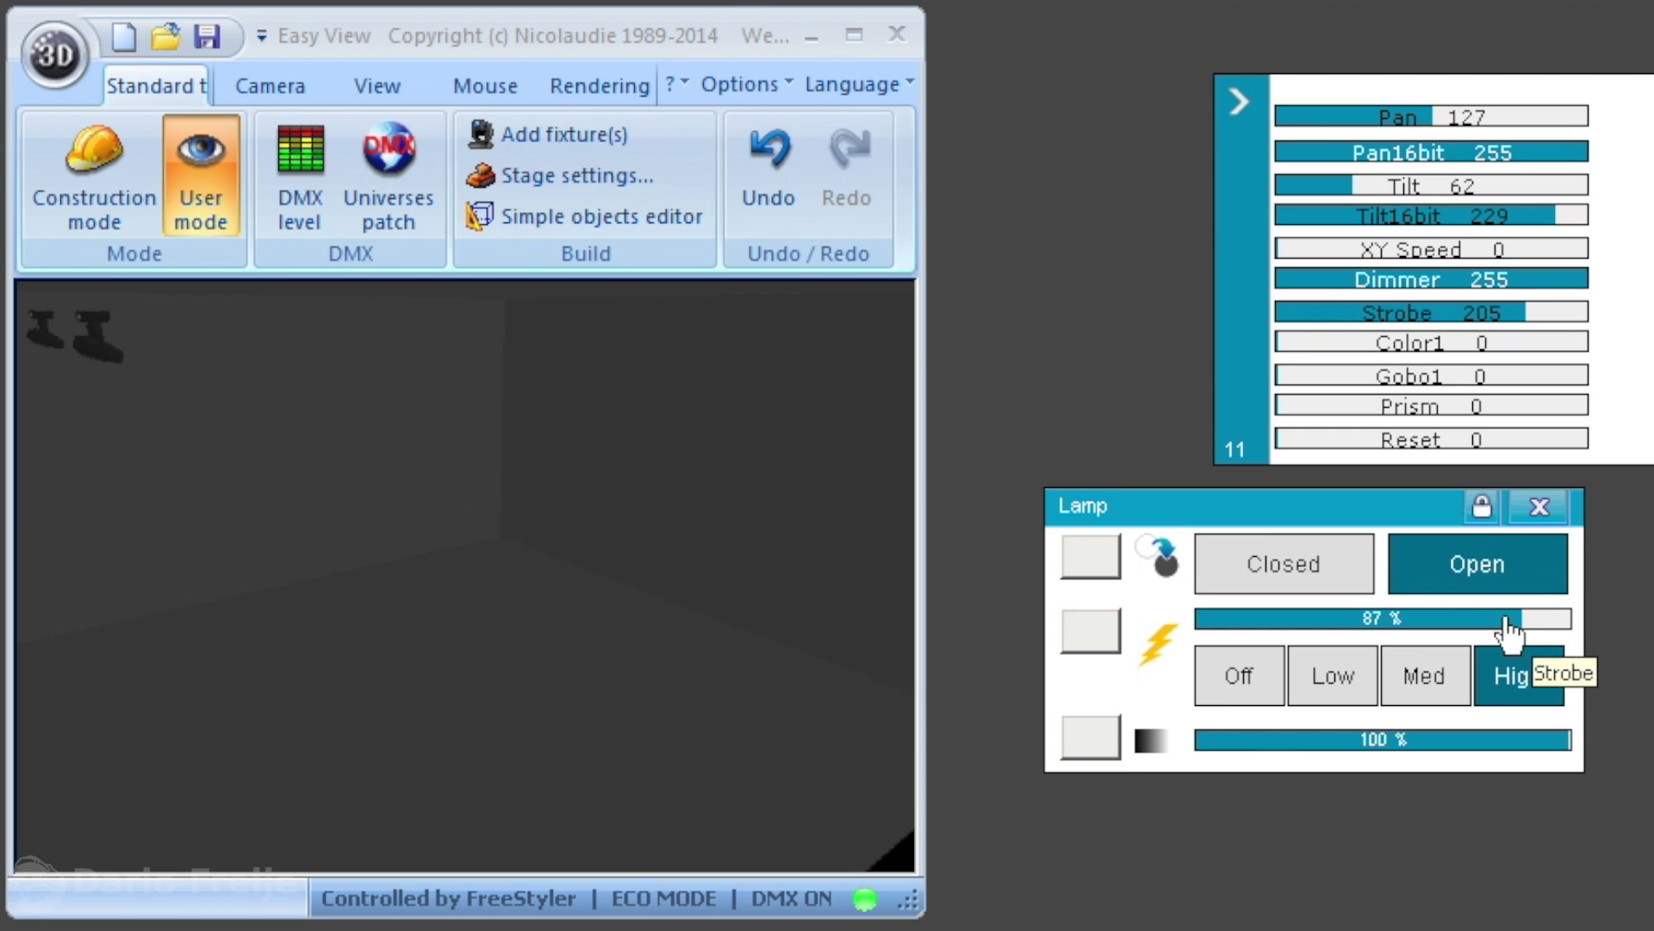
Return the strobe speed to 100%, then compare lower Strobe channel levels, finishing at a strobe speed of 87%
left_click(1552, 620)
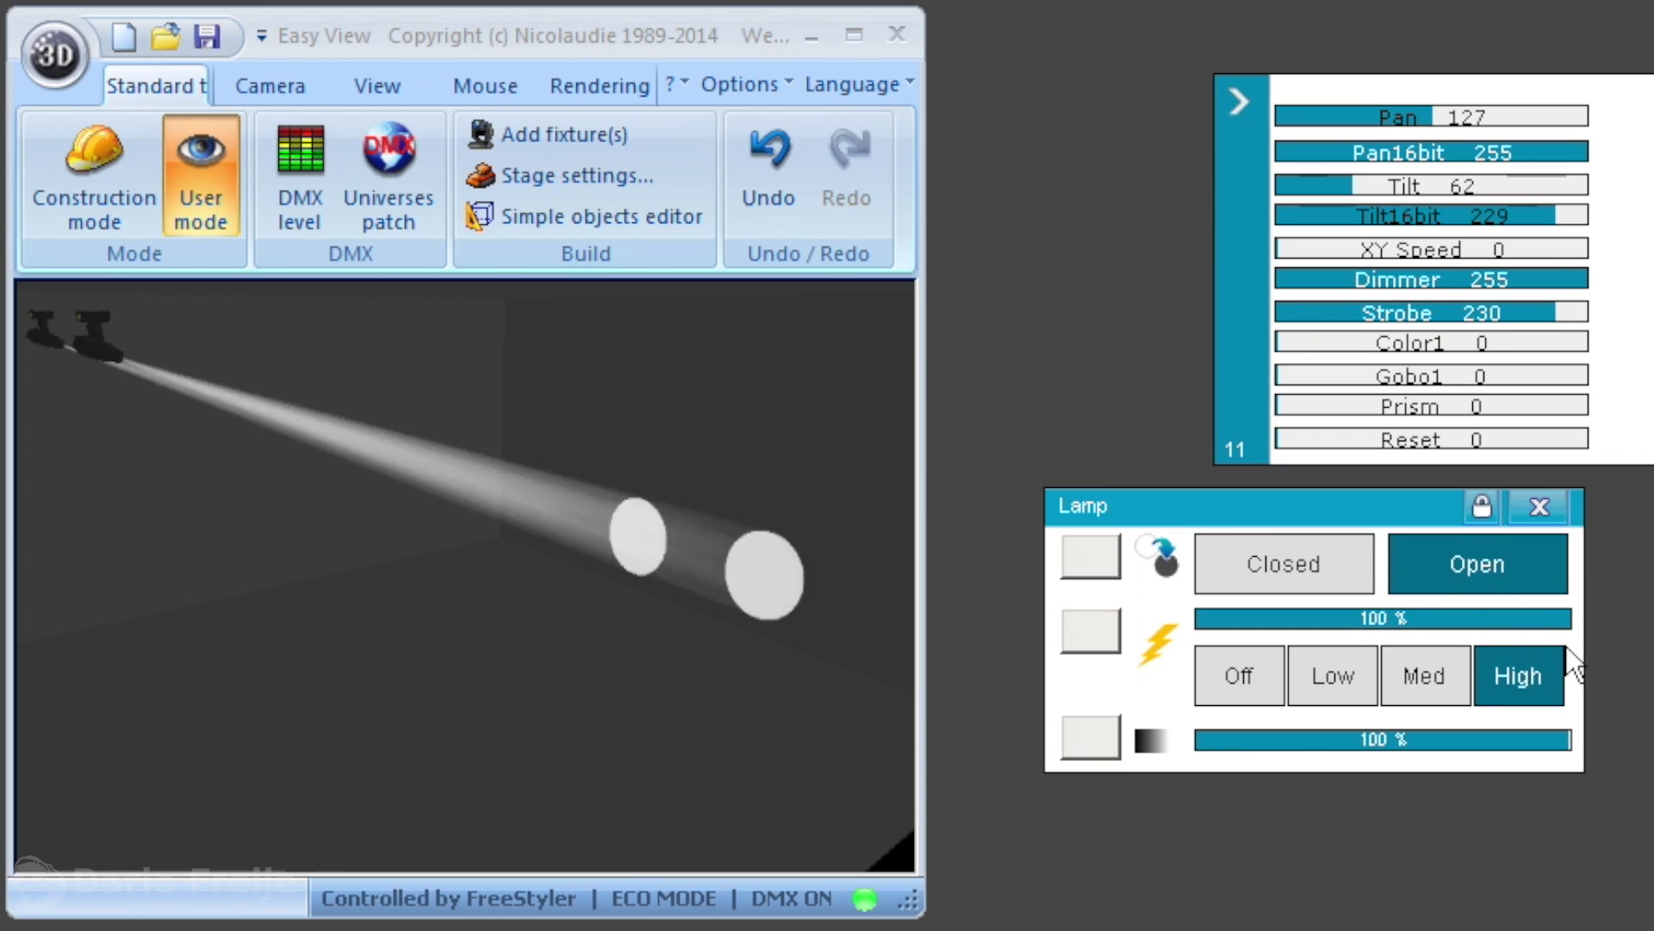
left_click(1518, 314)
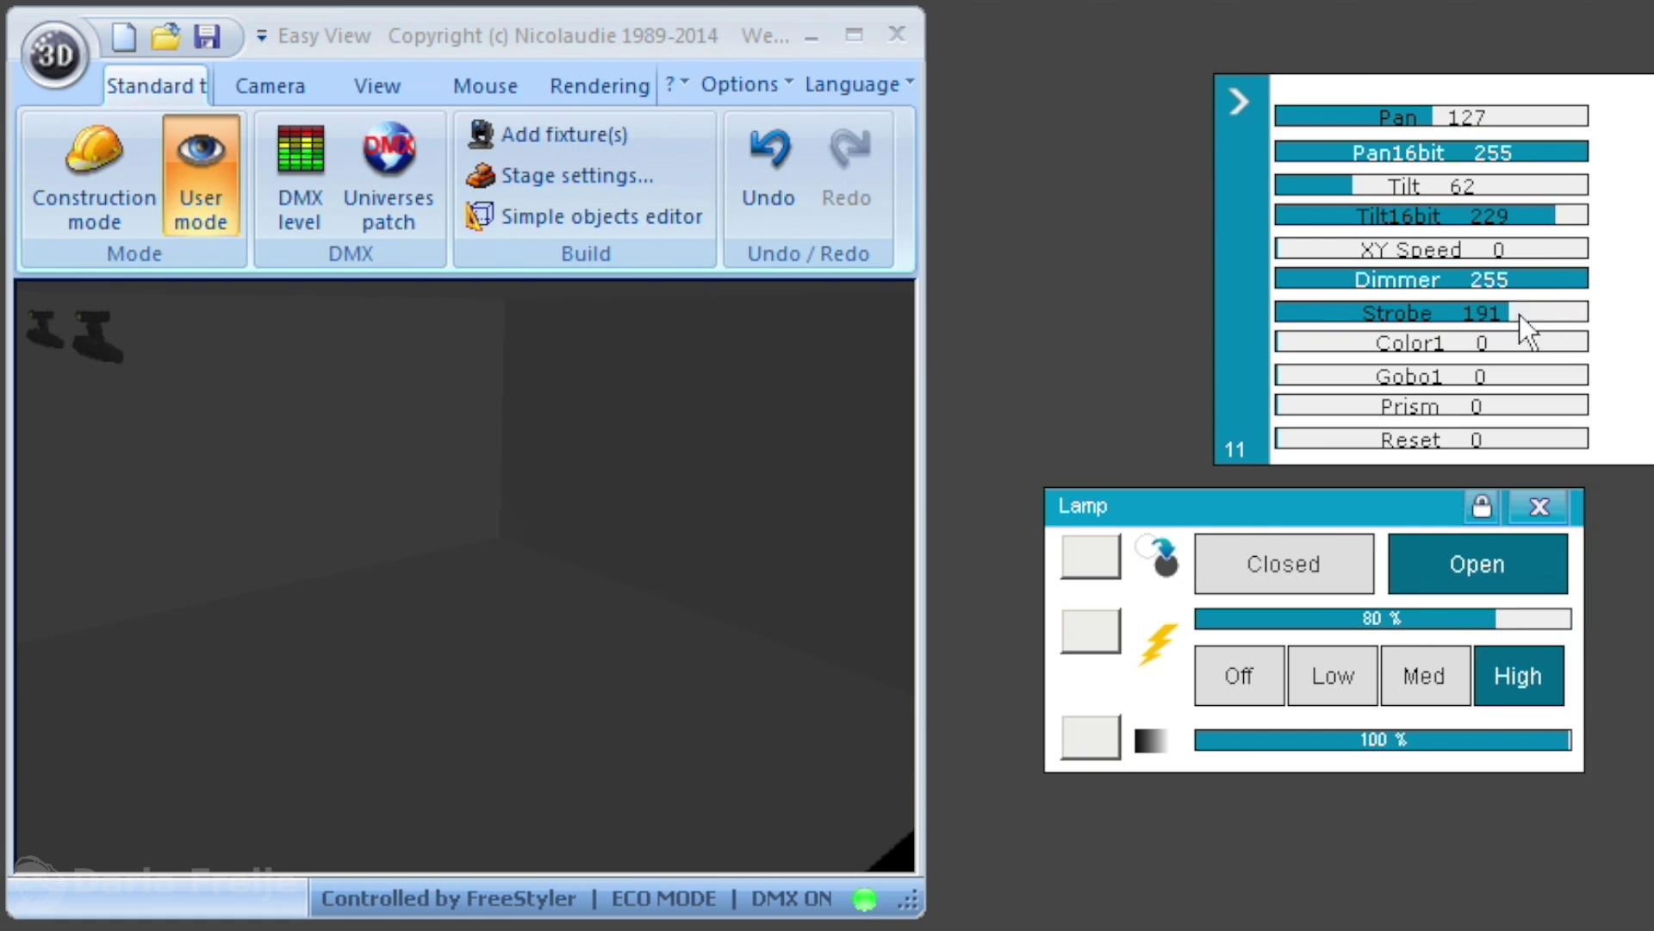
left_click(1527, 310)
Close the lamp and reopen it so both fixtures shine steadily with the strobe off
left_click(1331, 569)
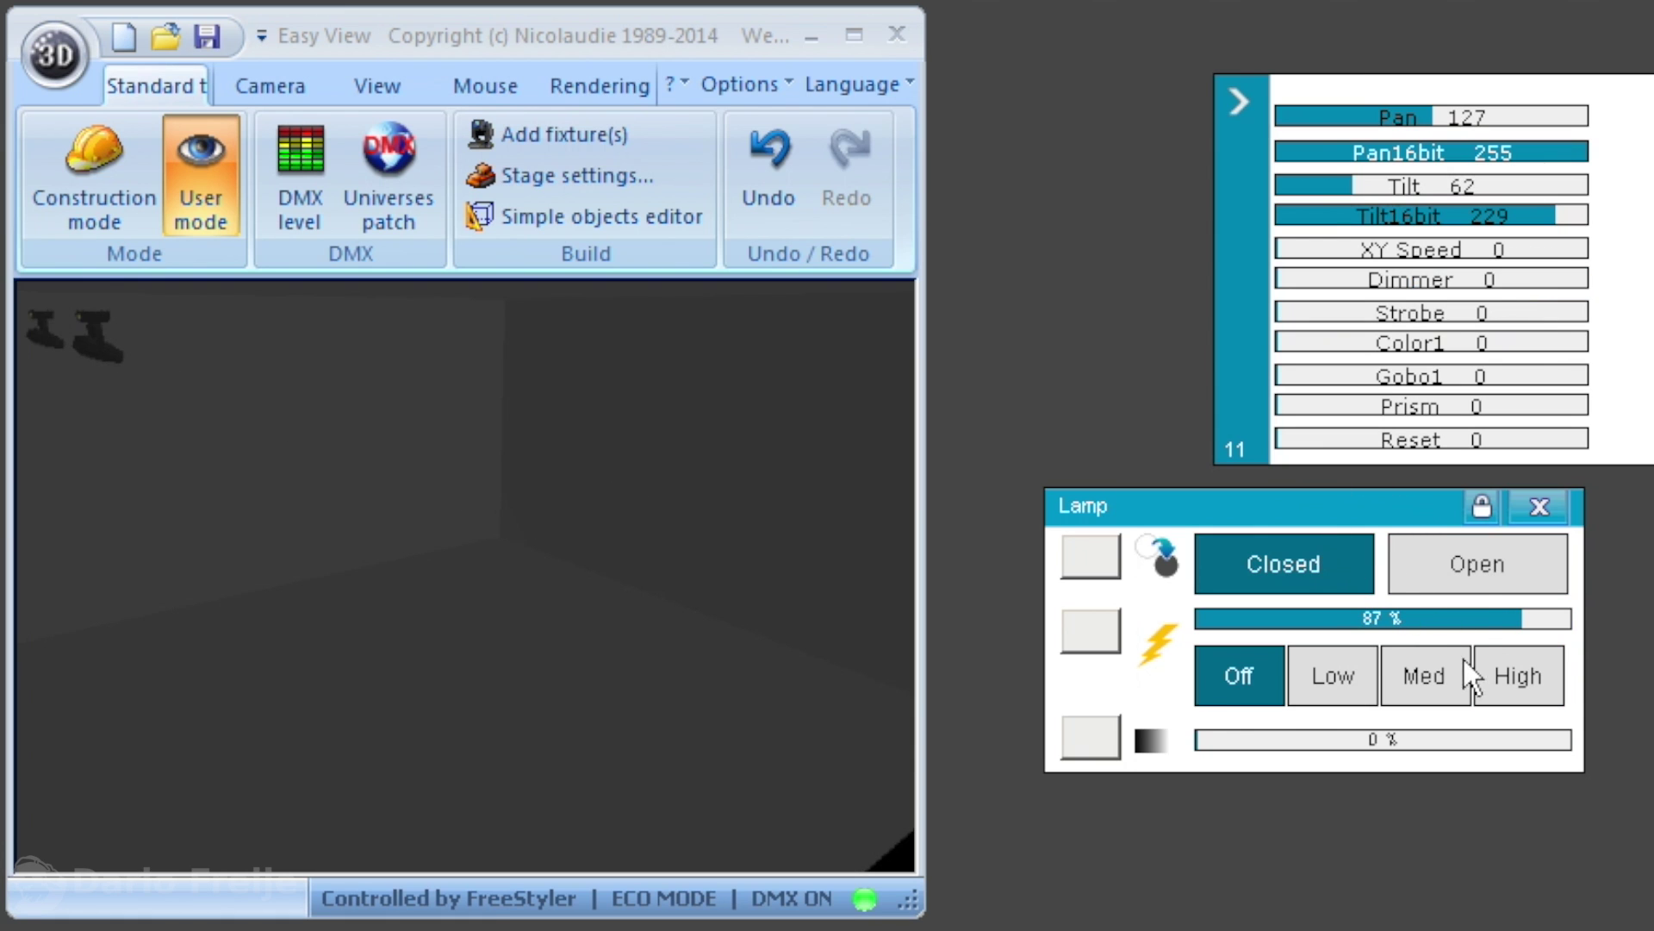
left_click(1477, 573)
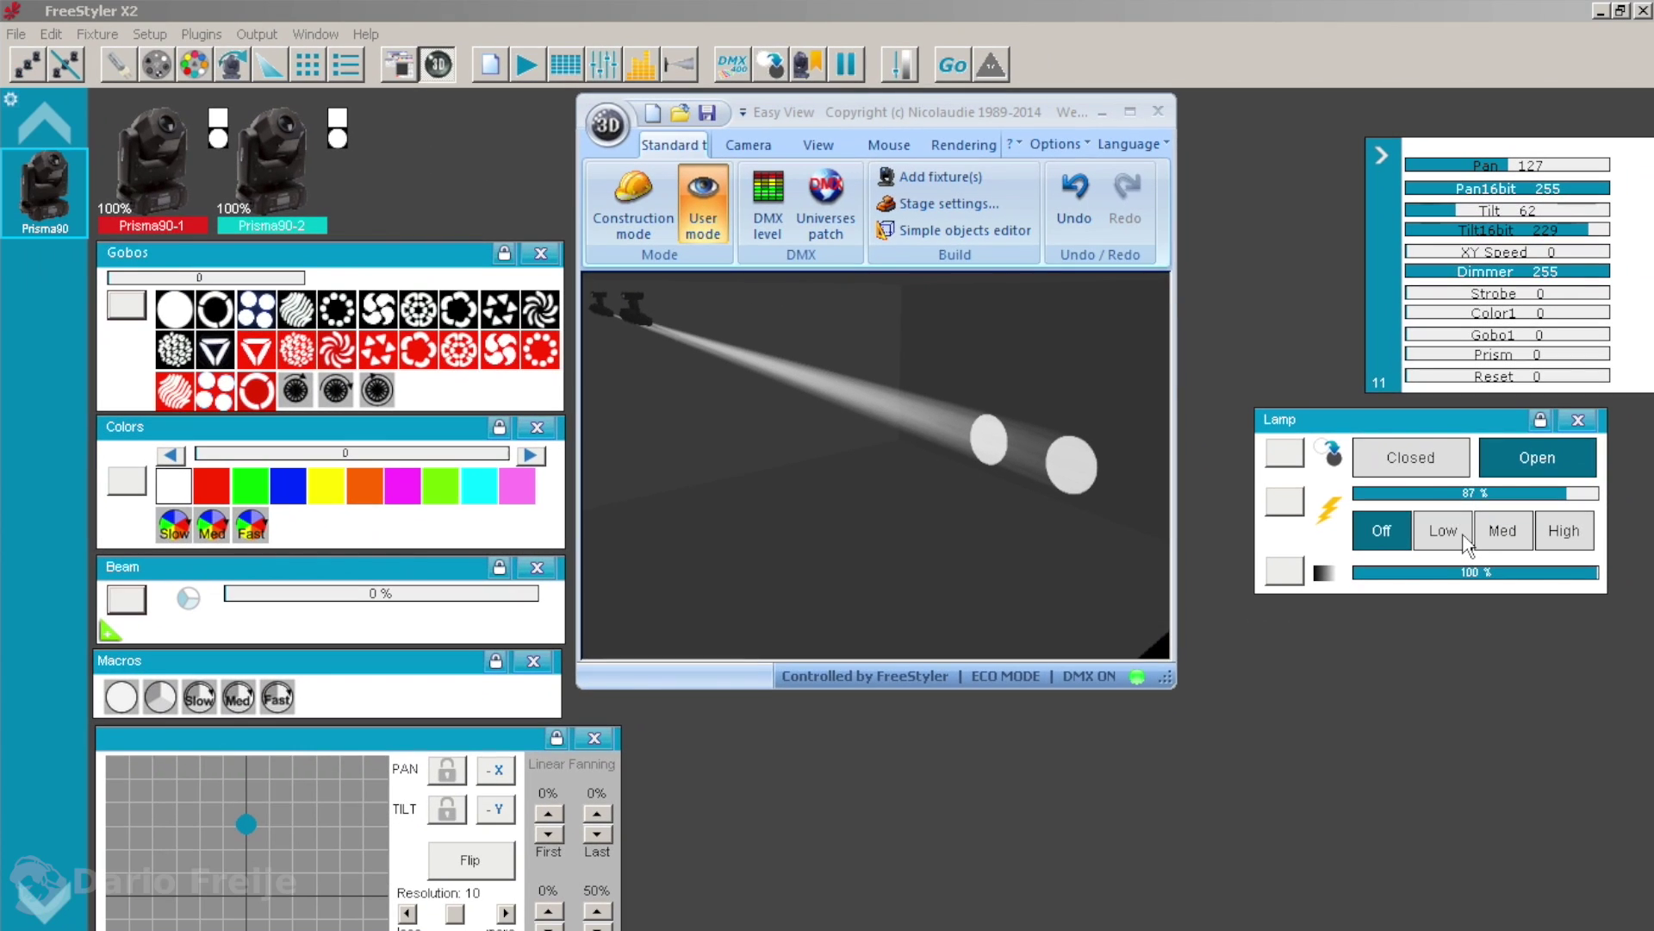
Open the Prisma90 fixture definition for editing in Fixture creator
right_click(276, 169)
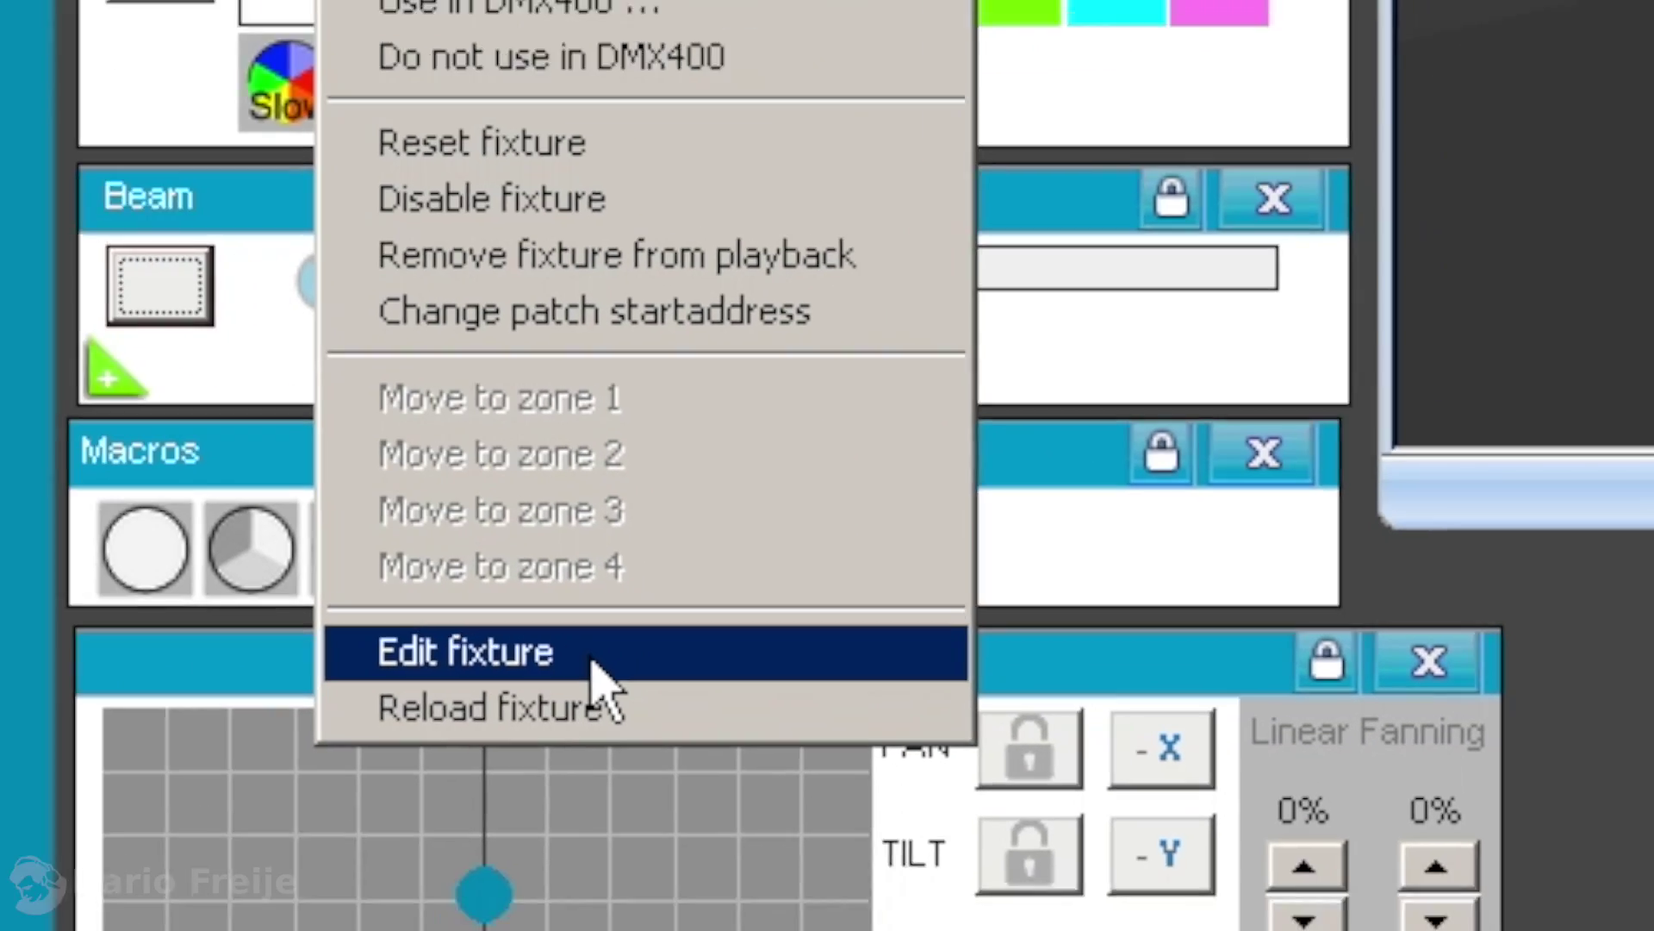
left_click(510, 705)
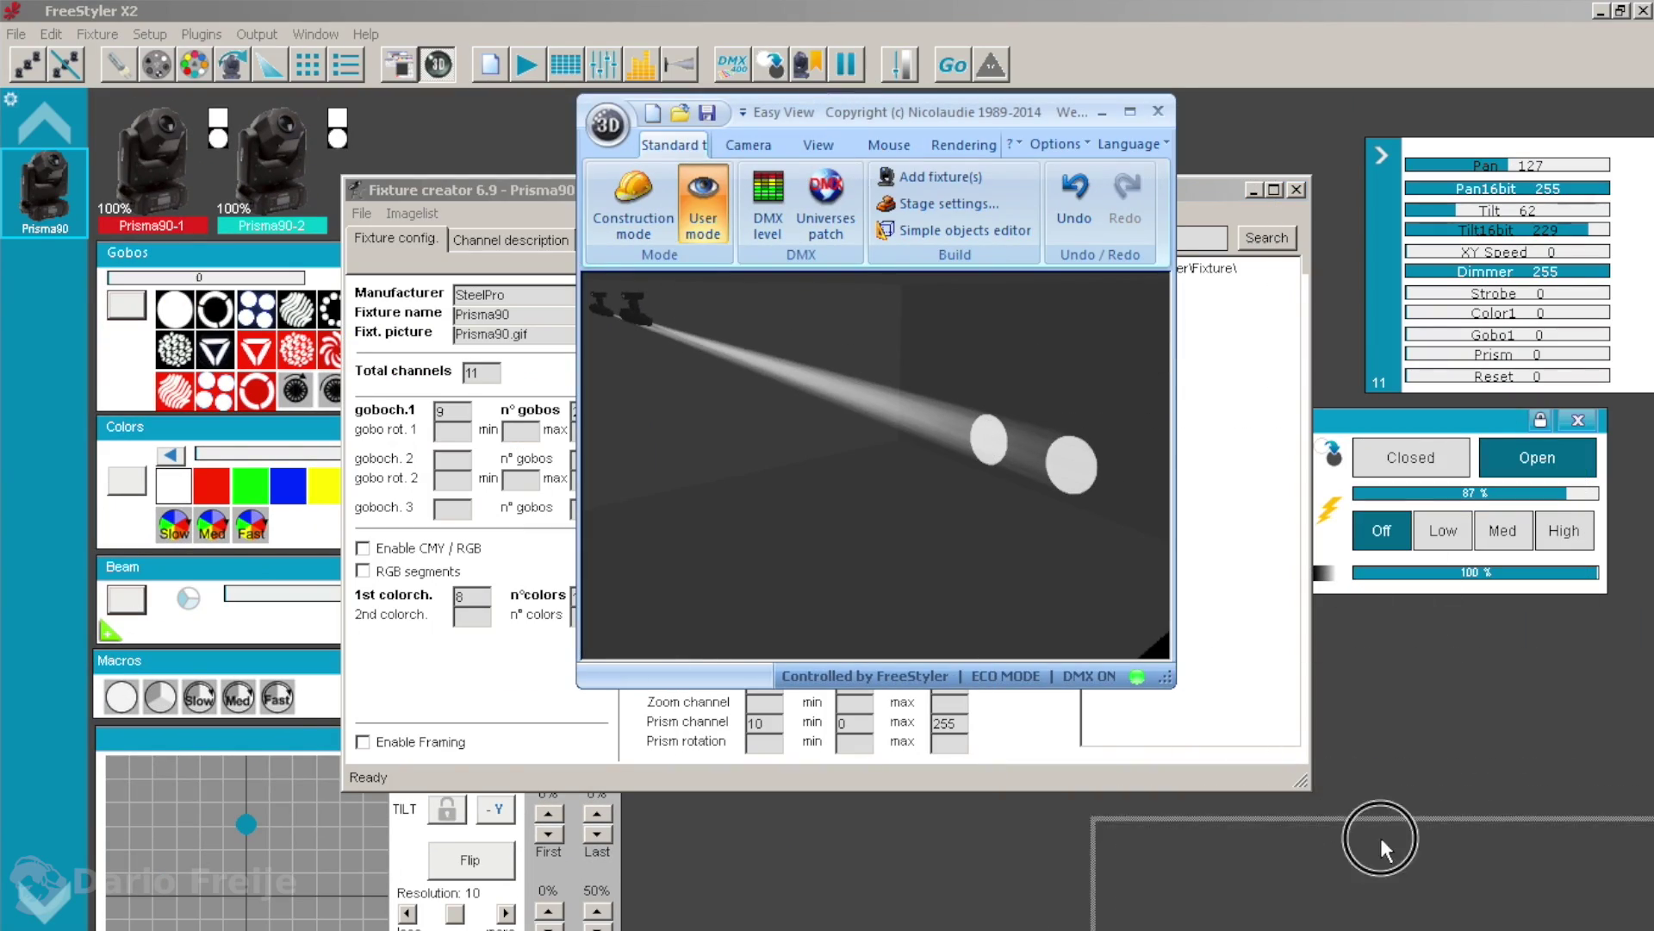
Compare the Low, Med and High strobe presets with the strobe values in the Prisma90 fixture definition
left_click(1379, 834)
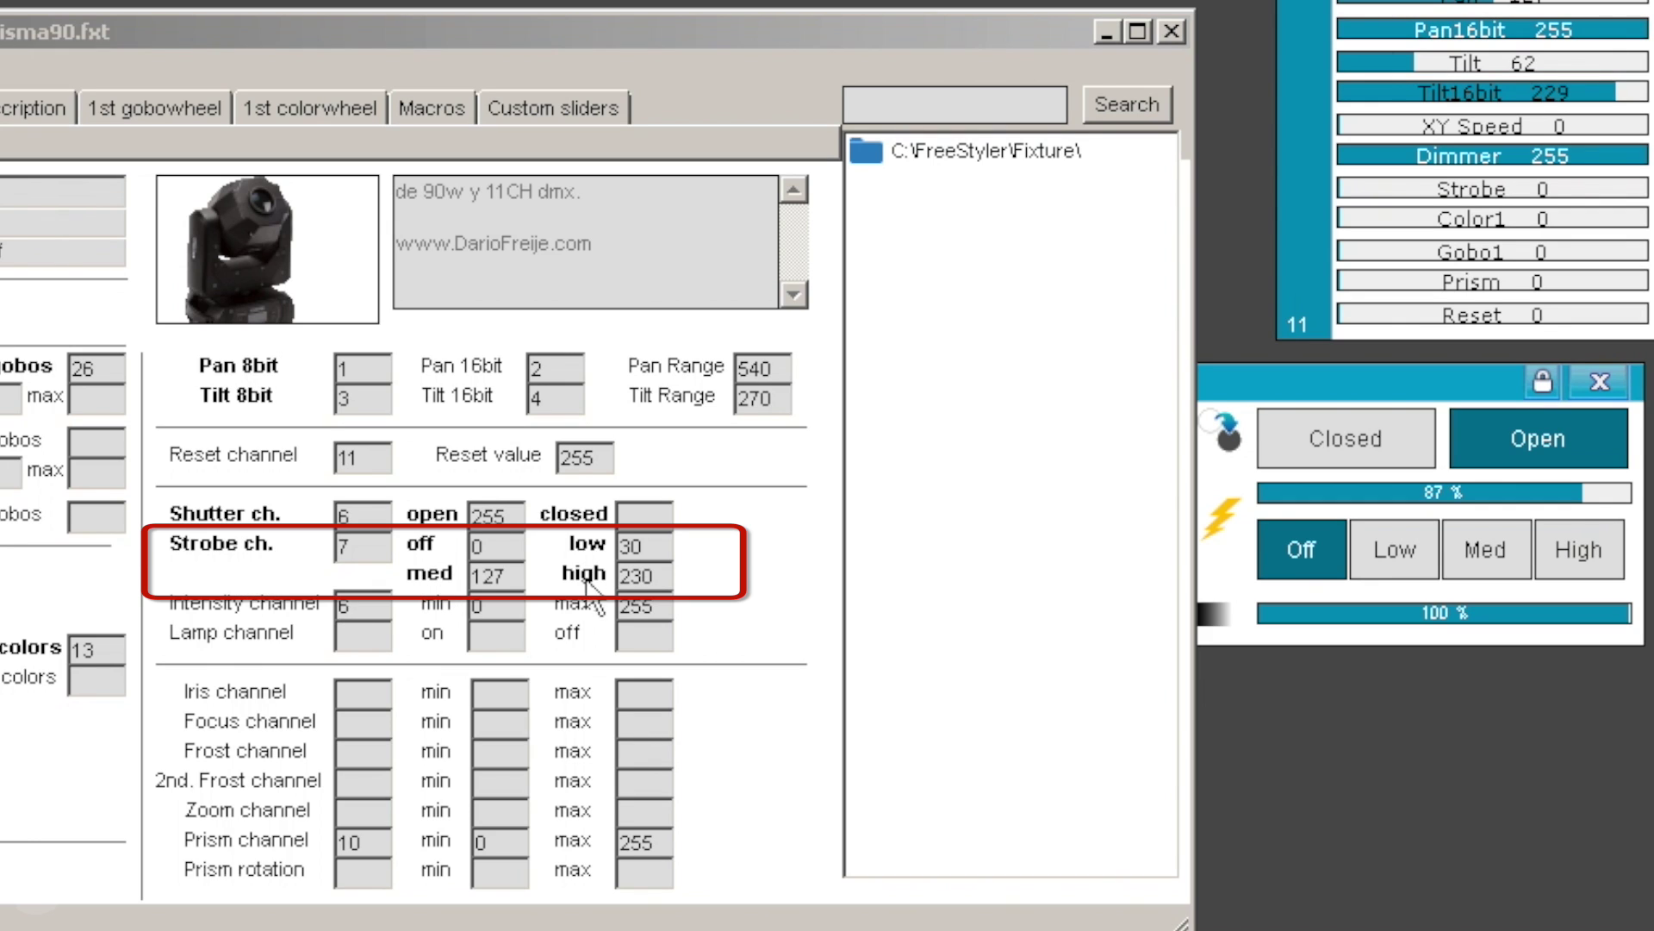
left_click(1388, 547)
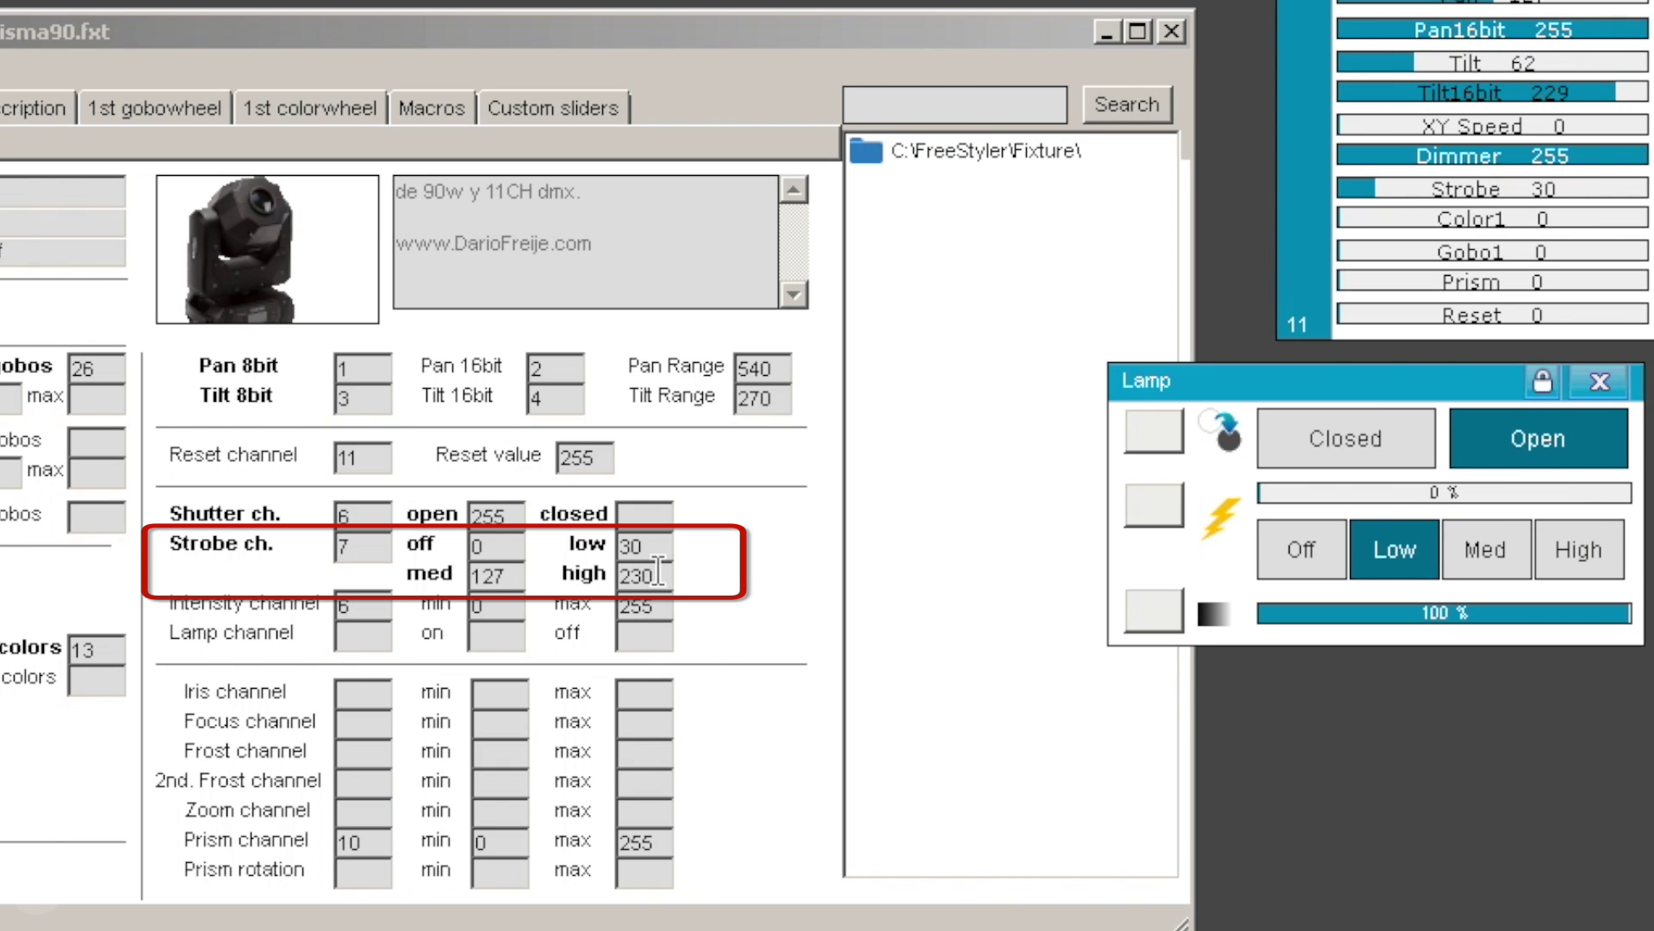
left_click(1485, 550)
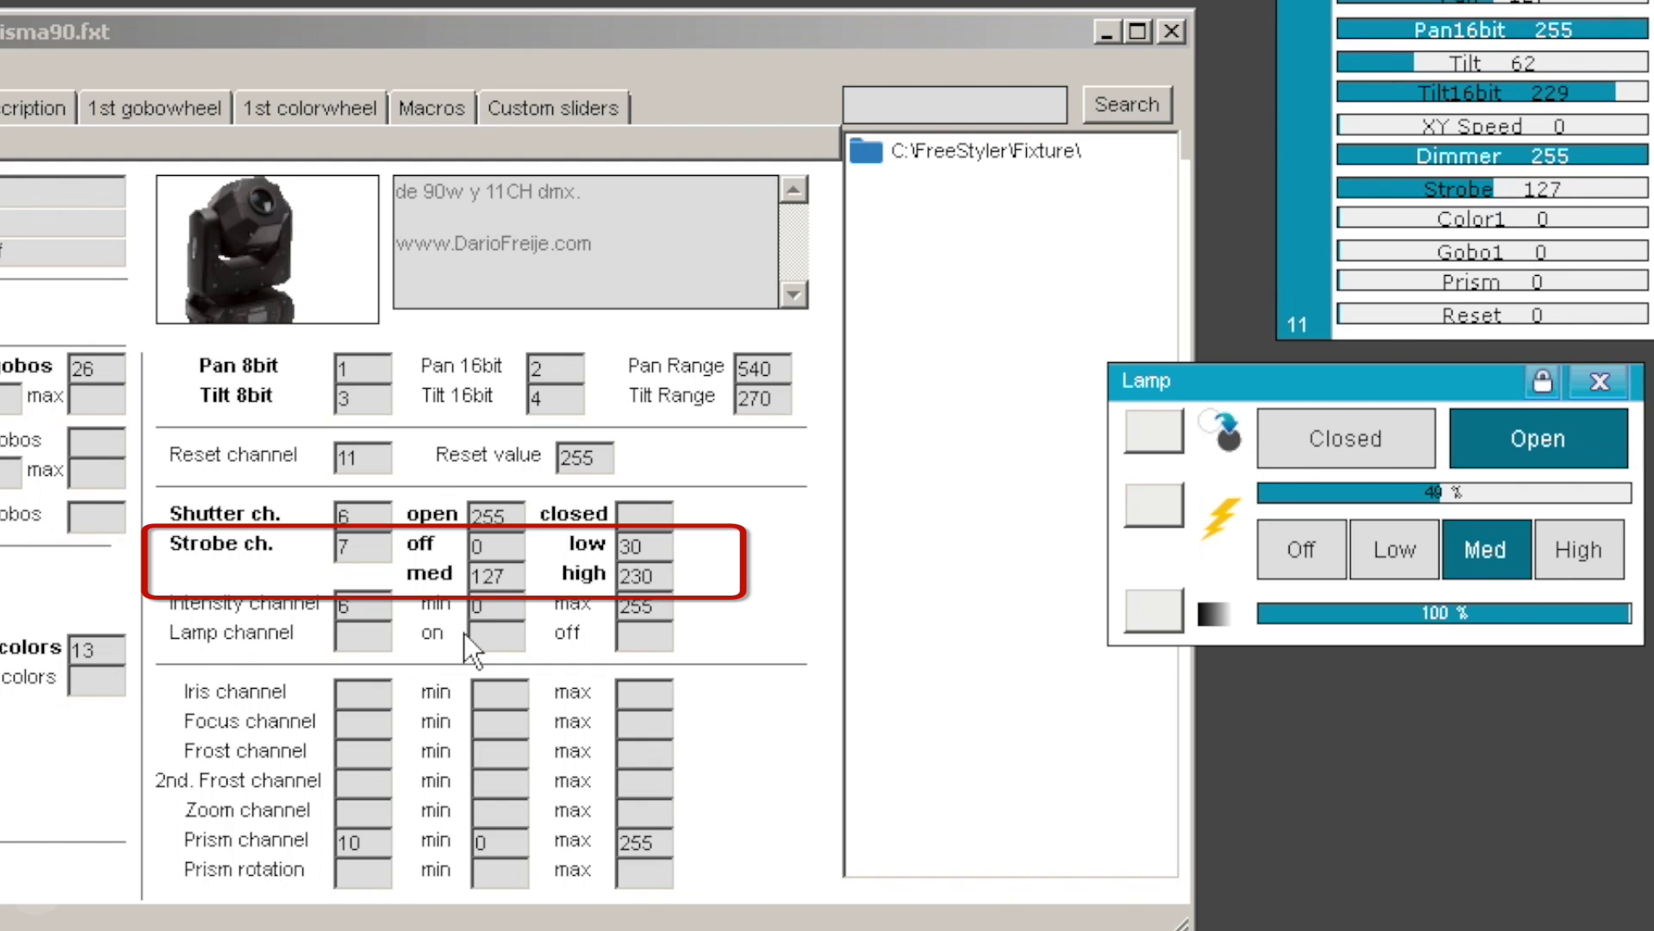
left_click(1583, 549)
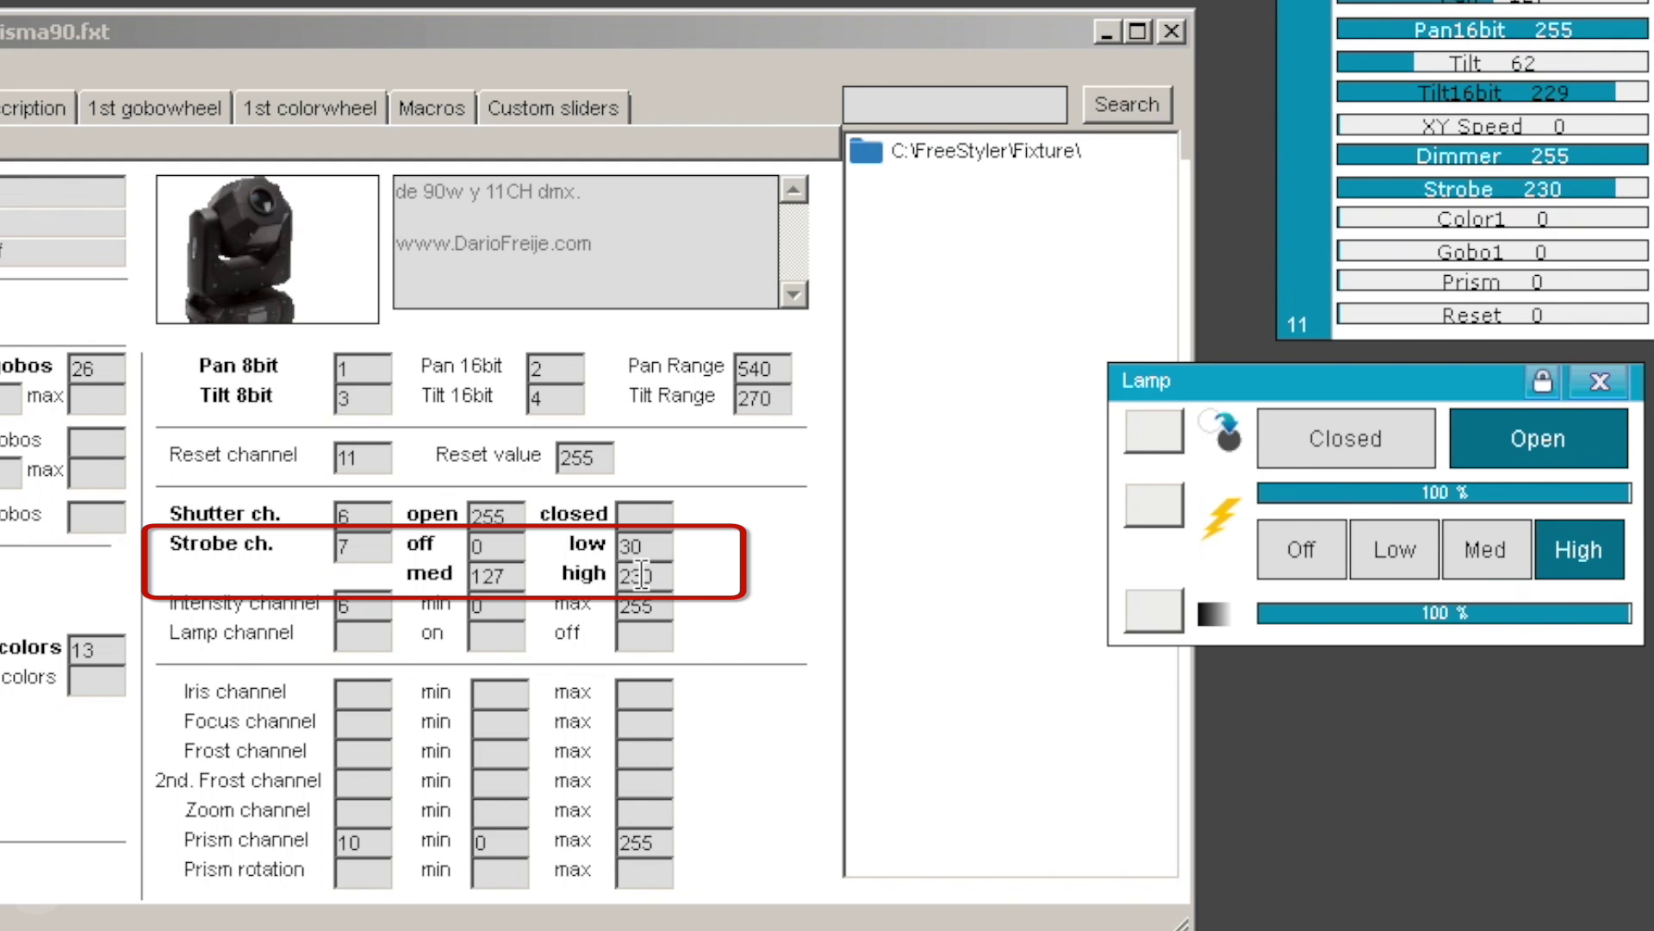
Set the Prisma90 strobe values to 55 for low, 109 for med and 206 for high
left_click(614, 538)
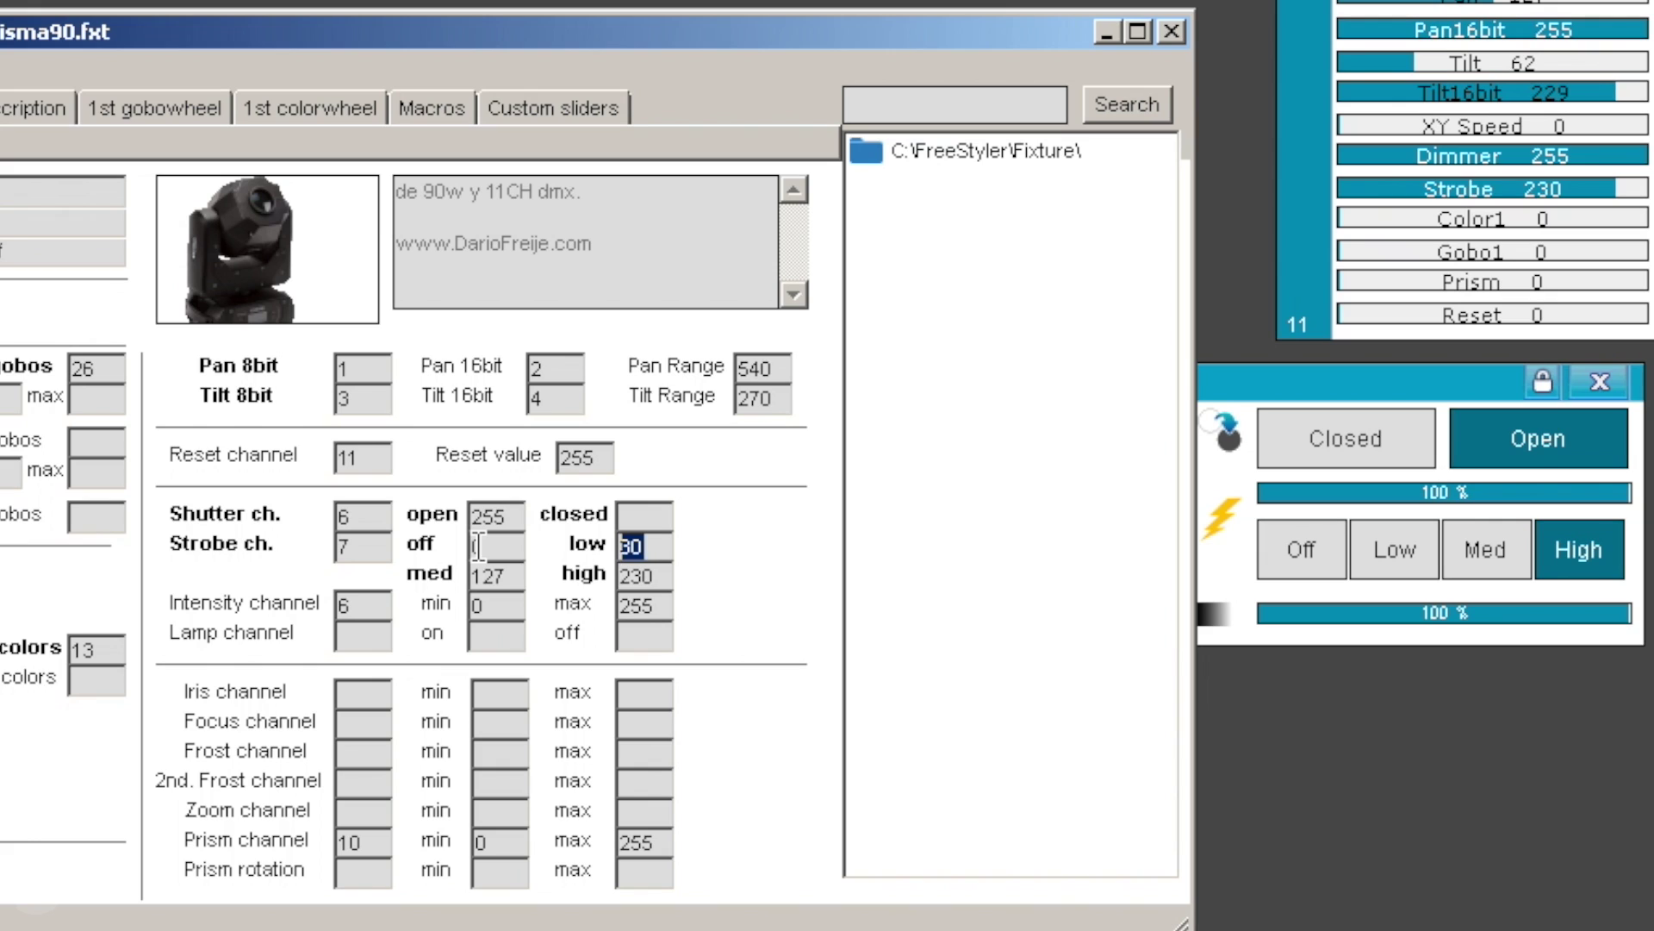
type("55")
left_click(523, 567)
type("109")
left_click(642, 575)
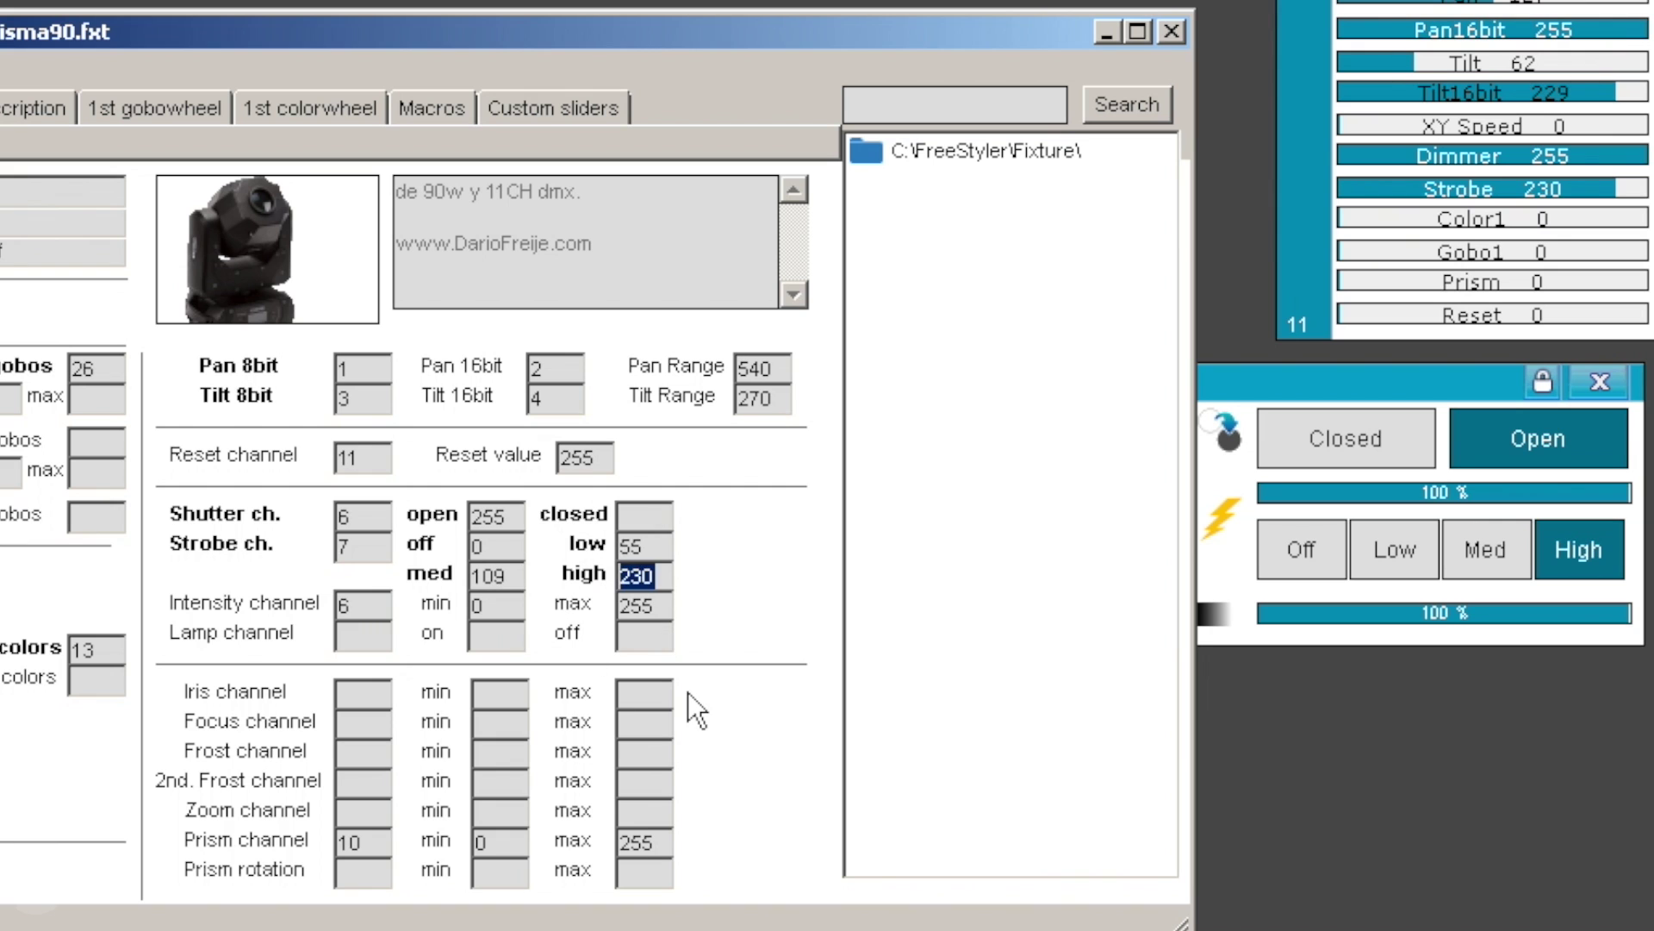
type("206")
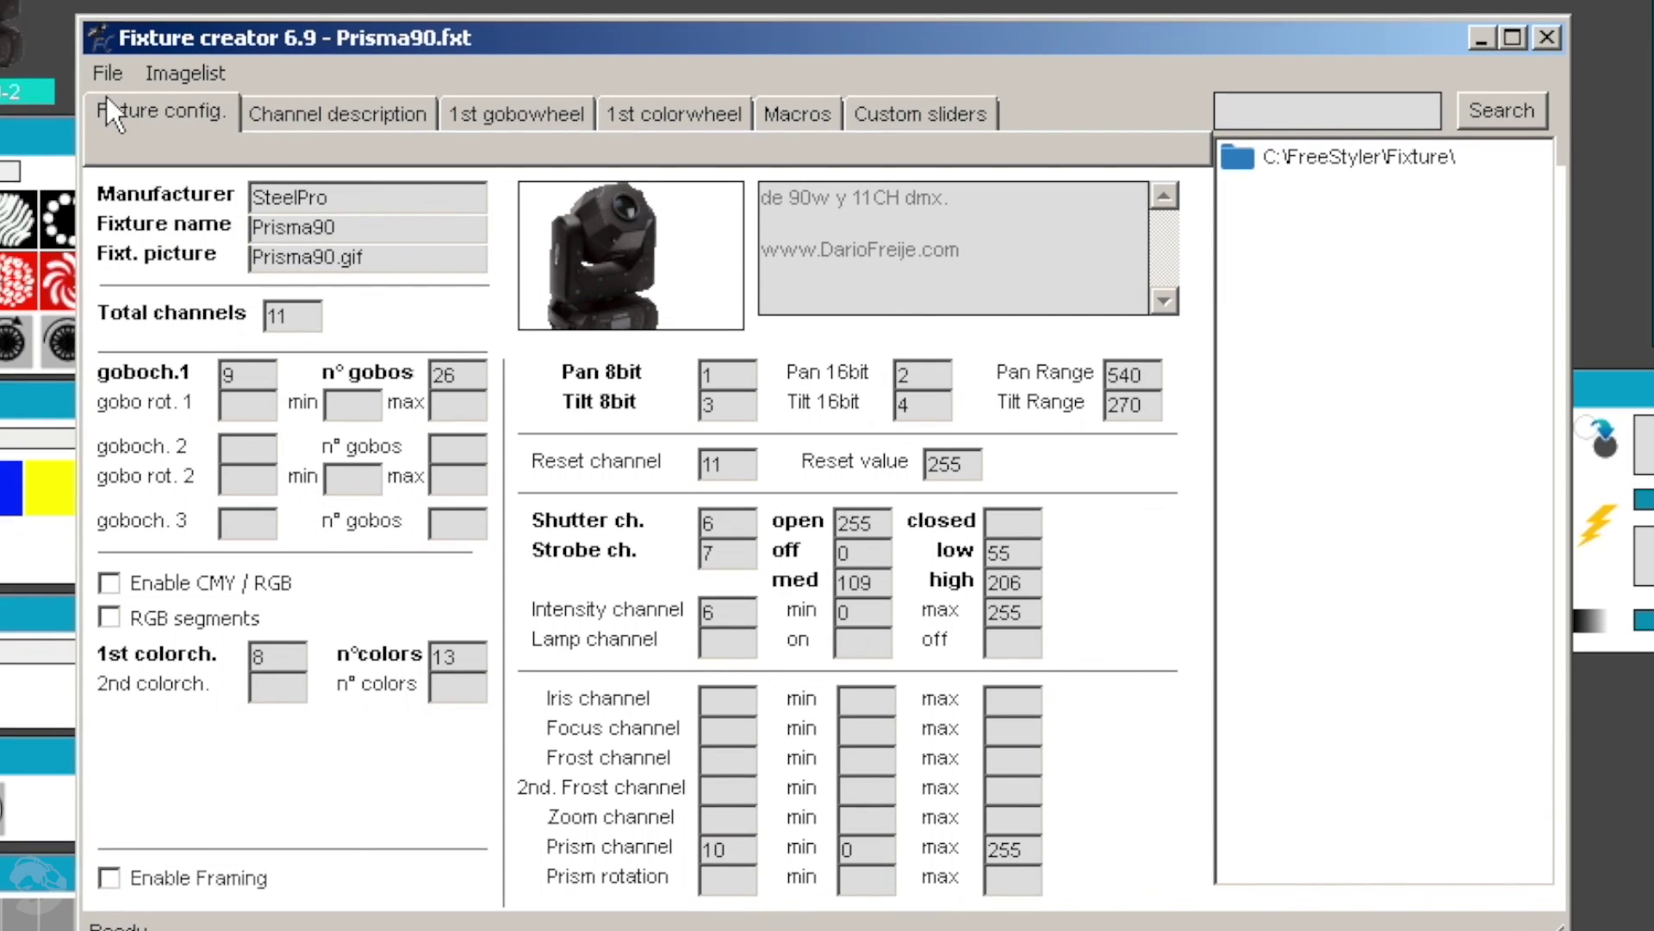
Save the Prisma90 fixture definition and close Fixture creator
left_click(106, 67)
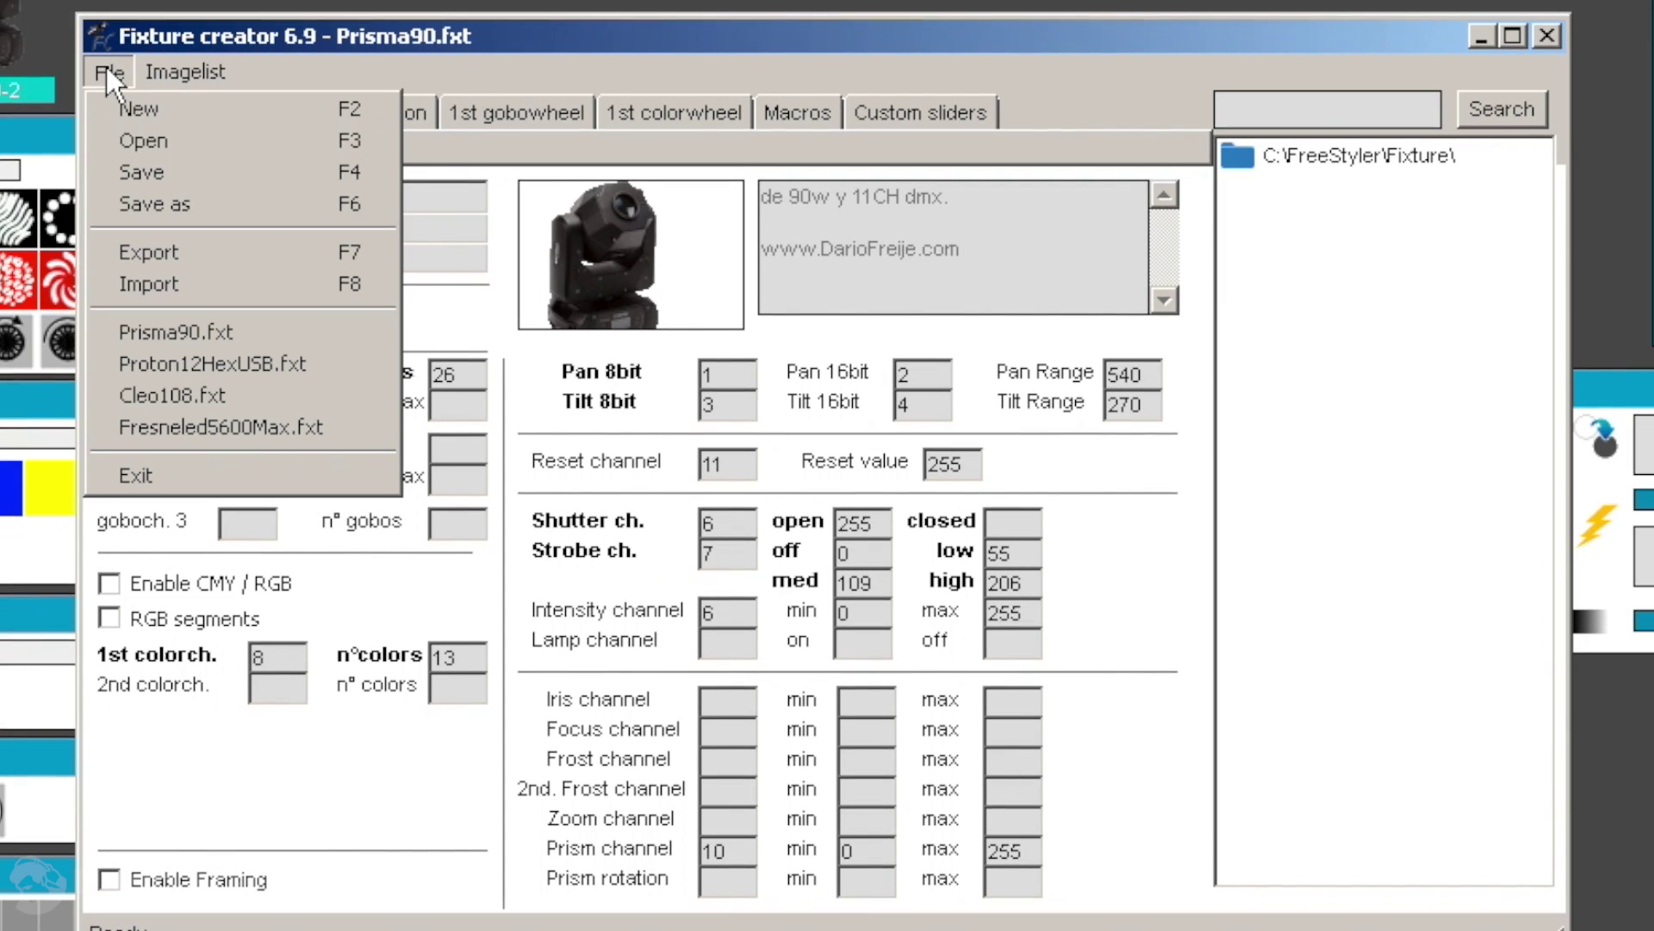
left_click(172, 170)
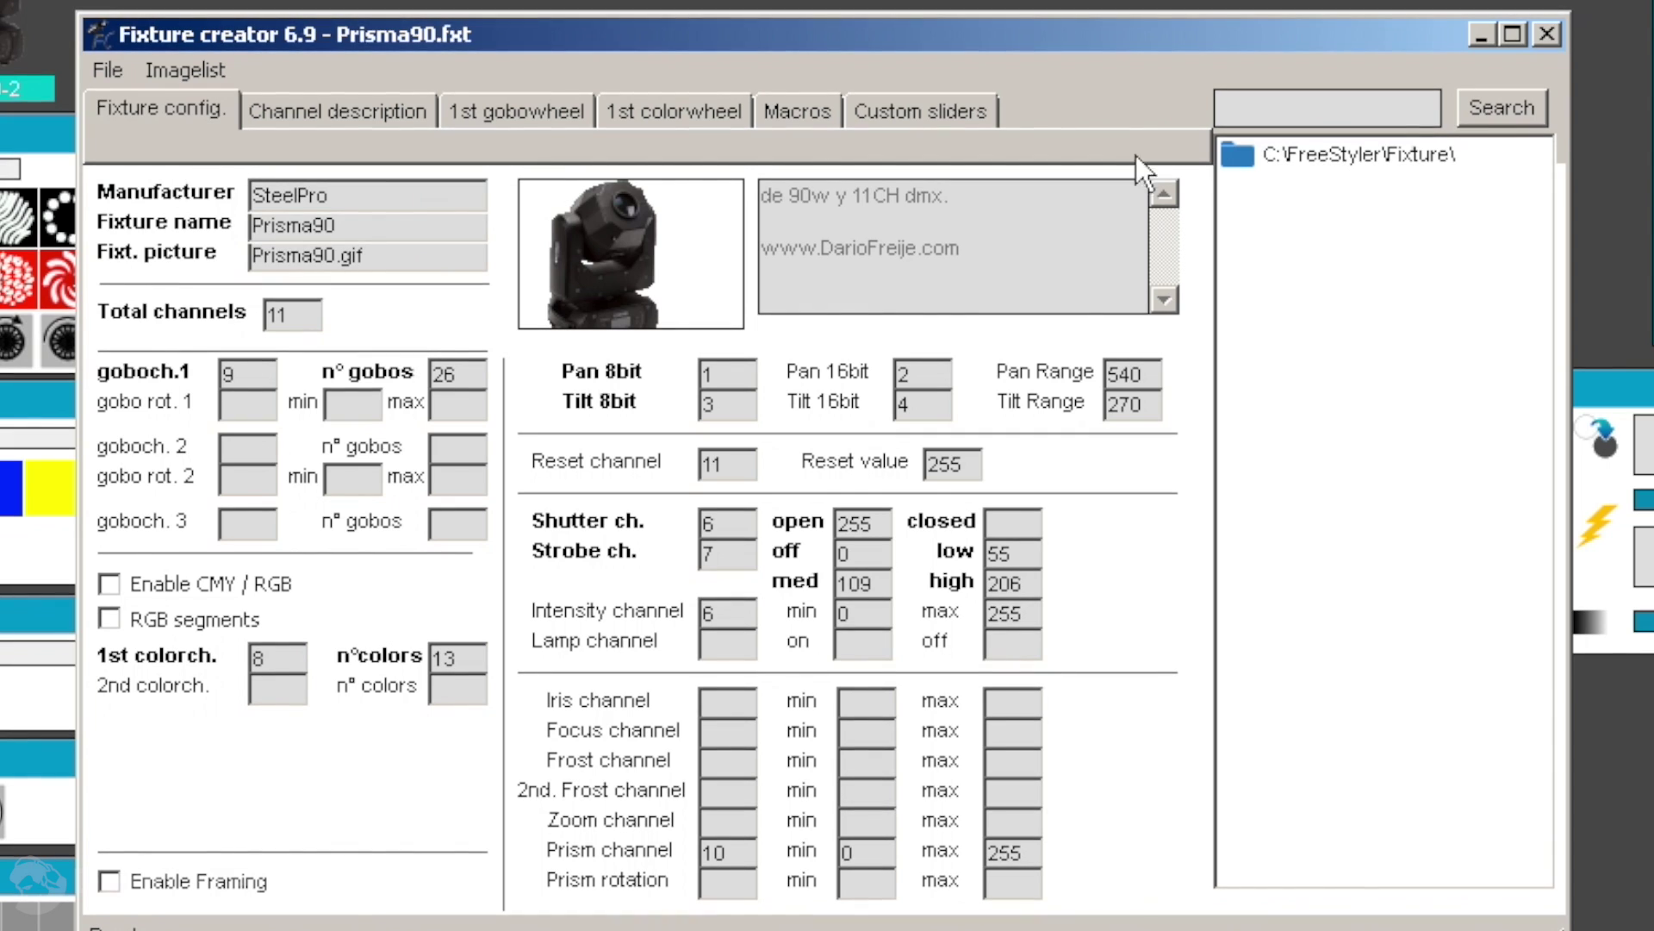
left_click(1548, 33)
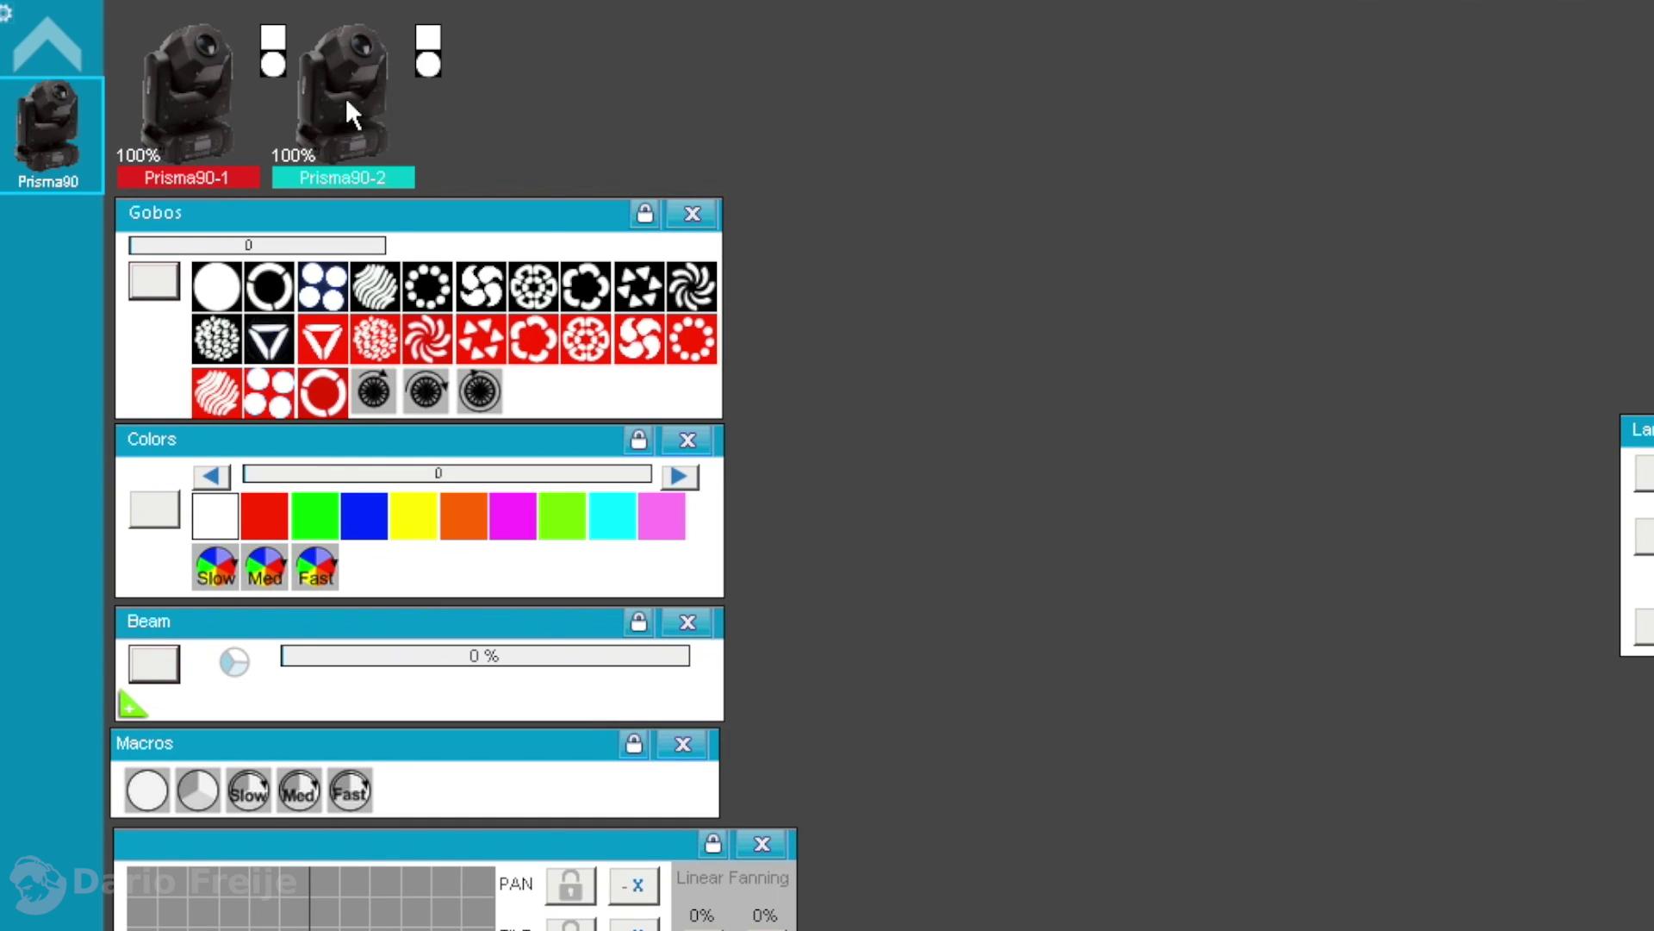
Reload the Prisma90 fixture and reselect both units of the Prisma90 group
right_click(347, 102)
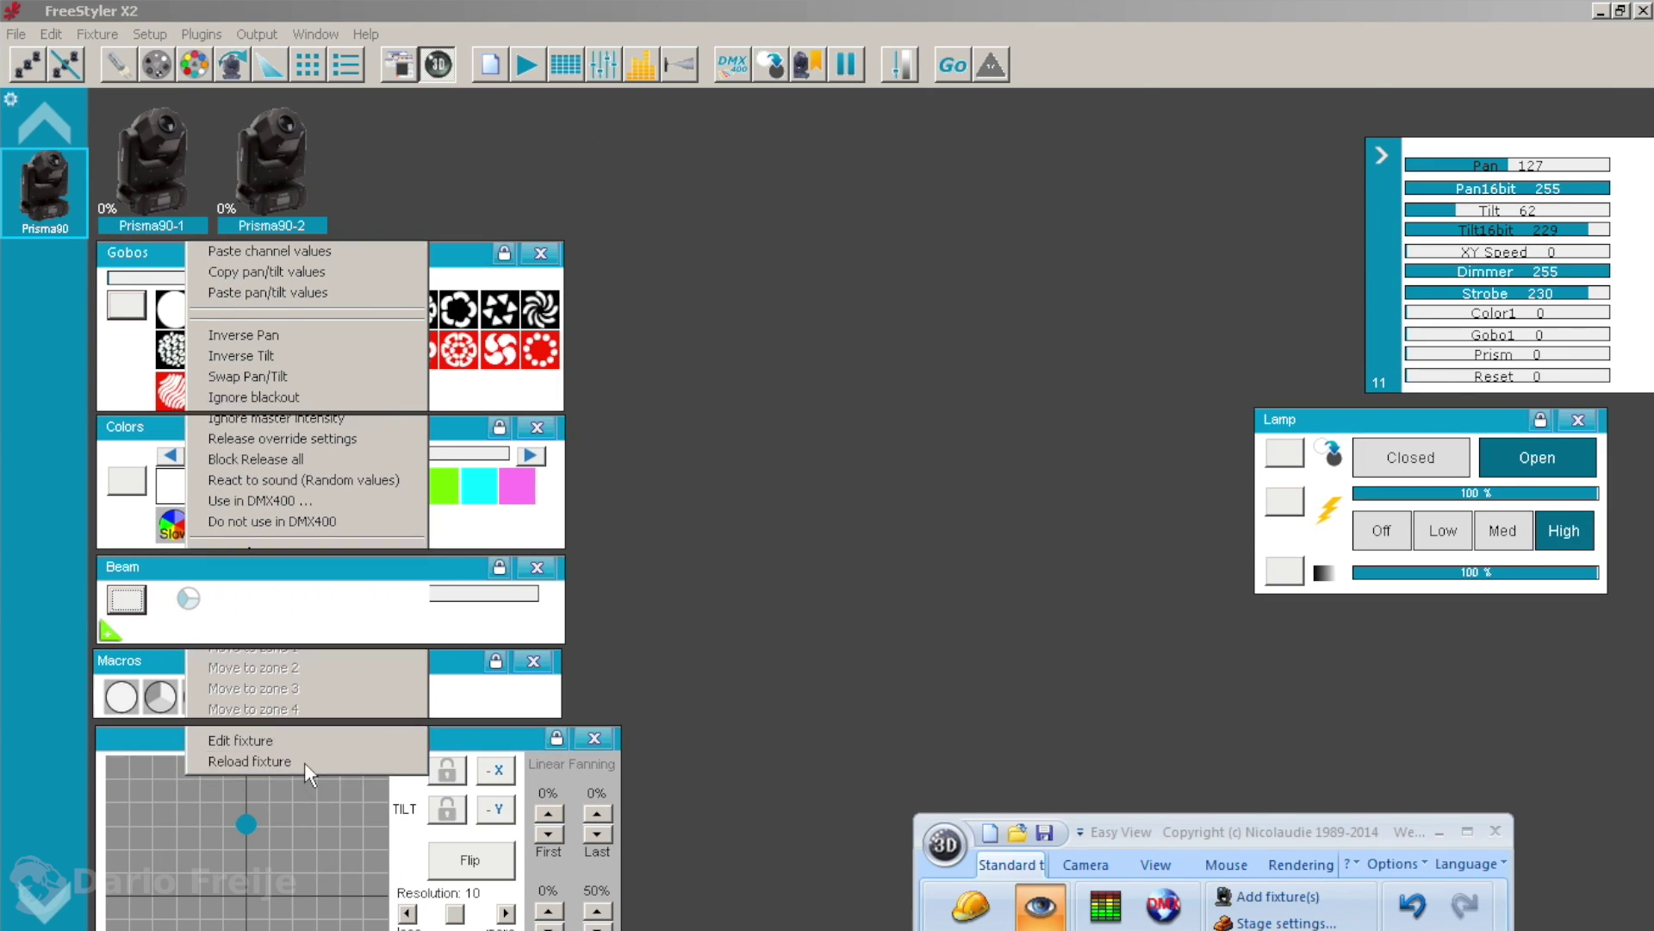
left_click(574, 679)
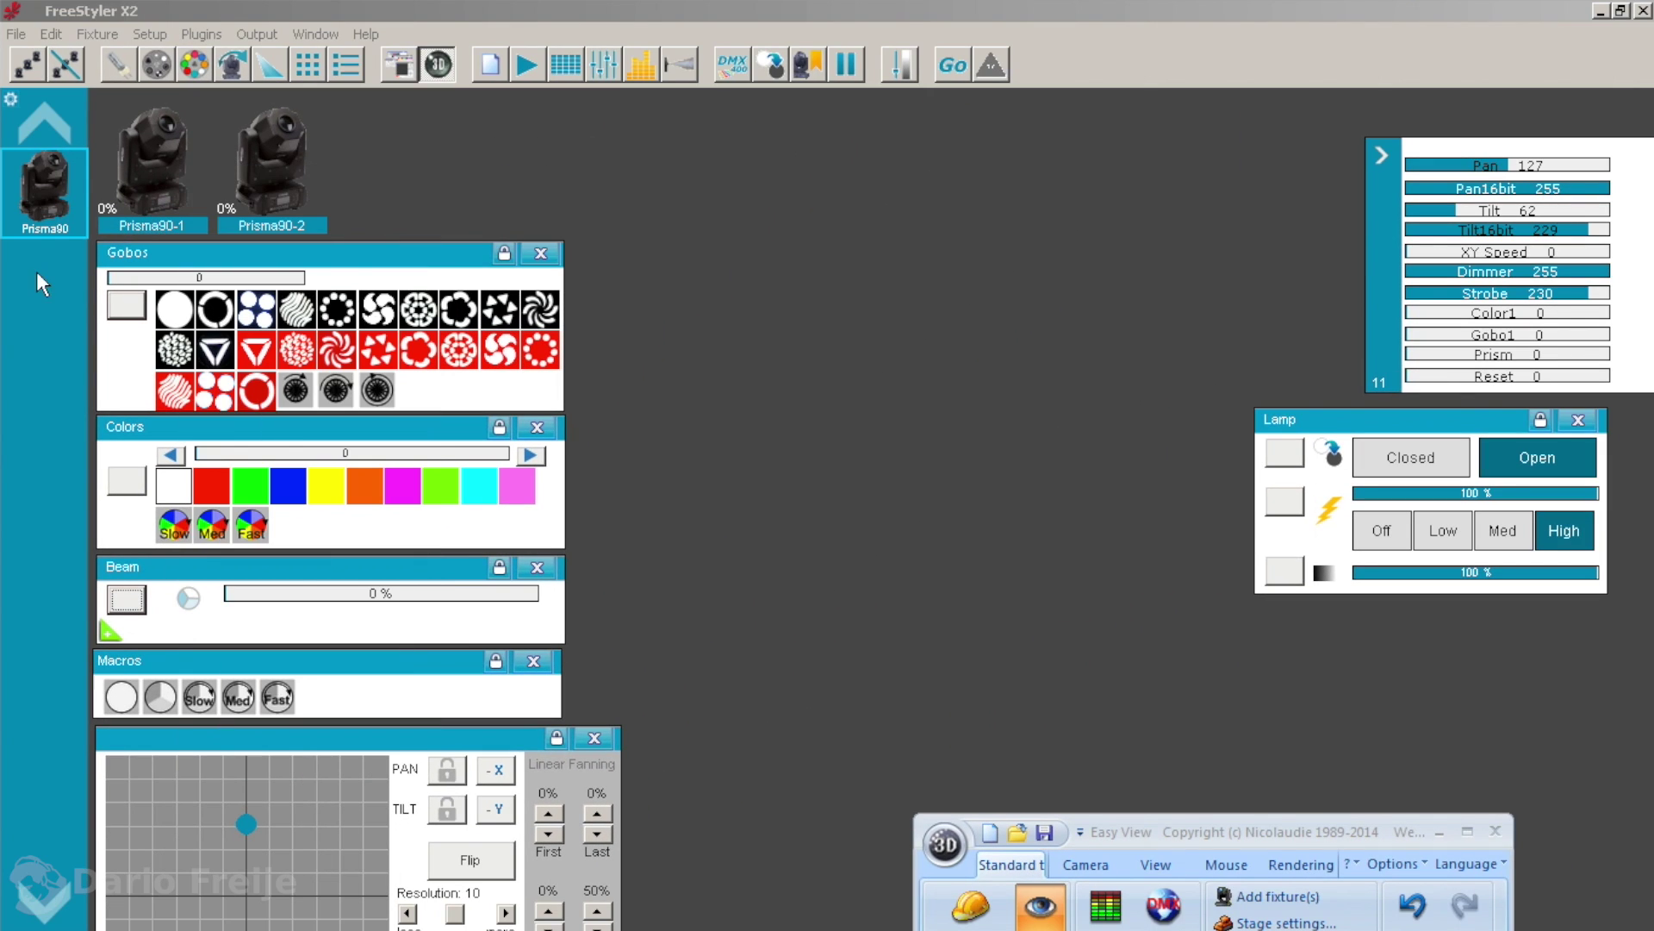
left_click(43, 204)
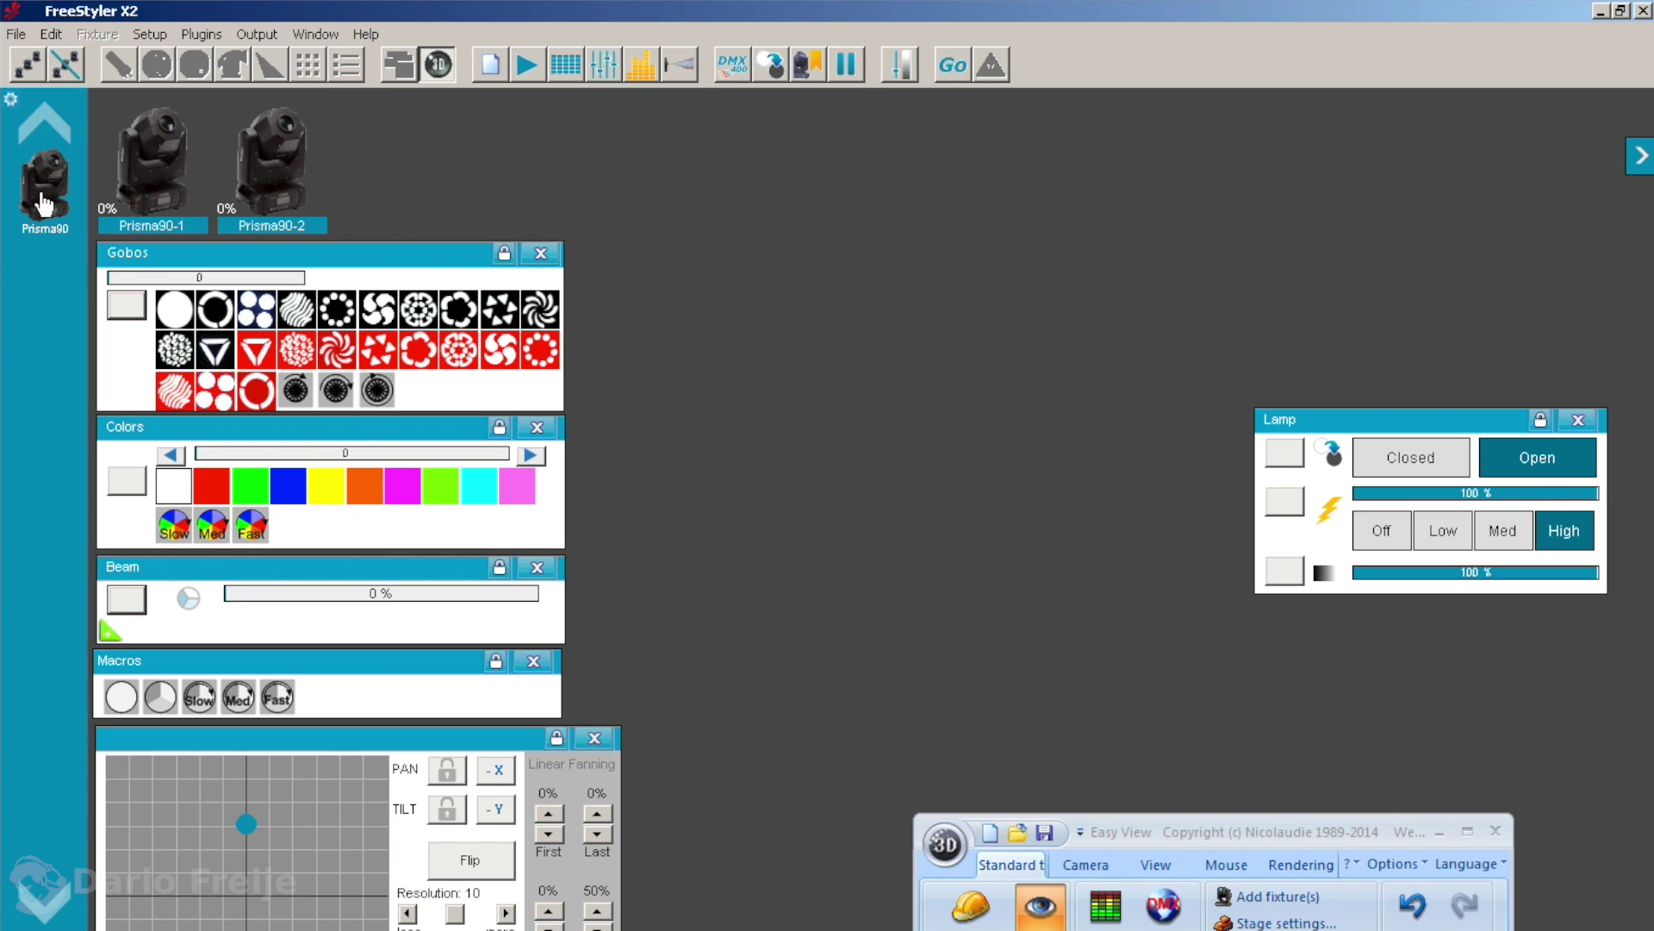
left_click(43, 204)
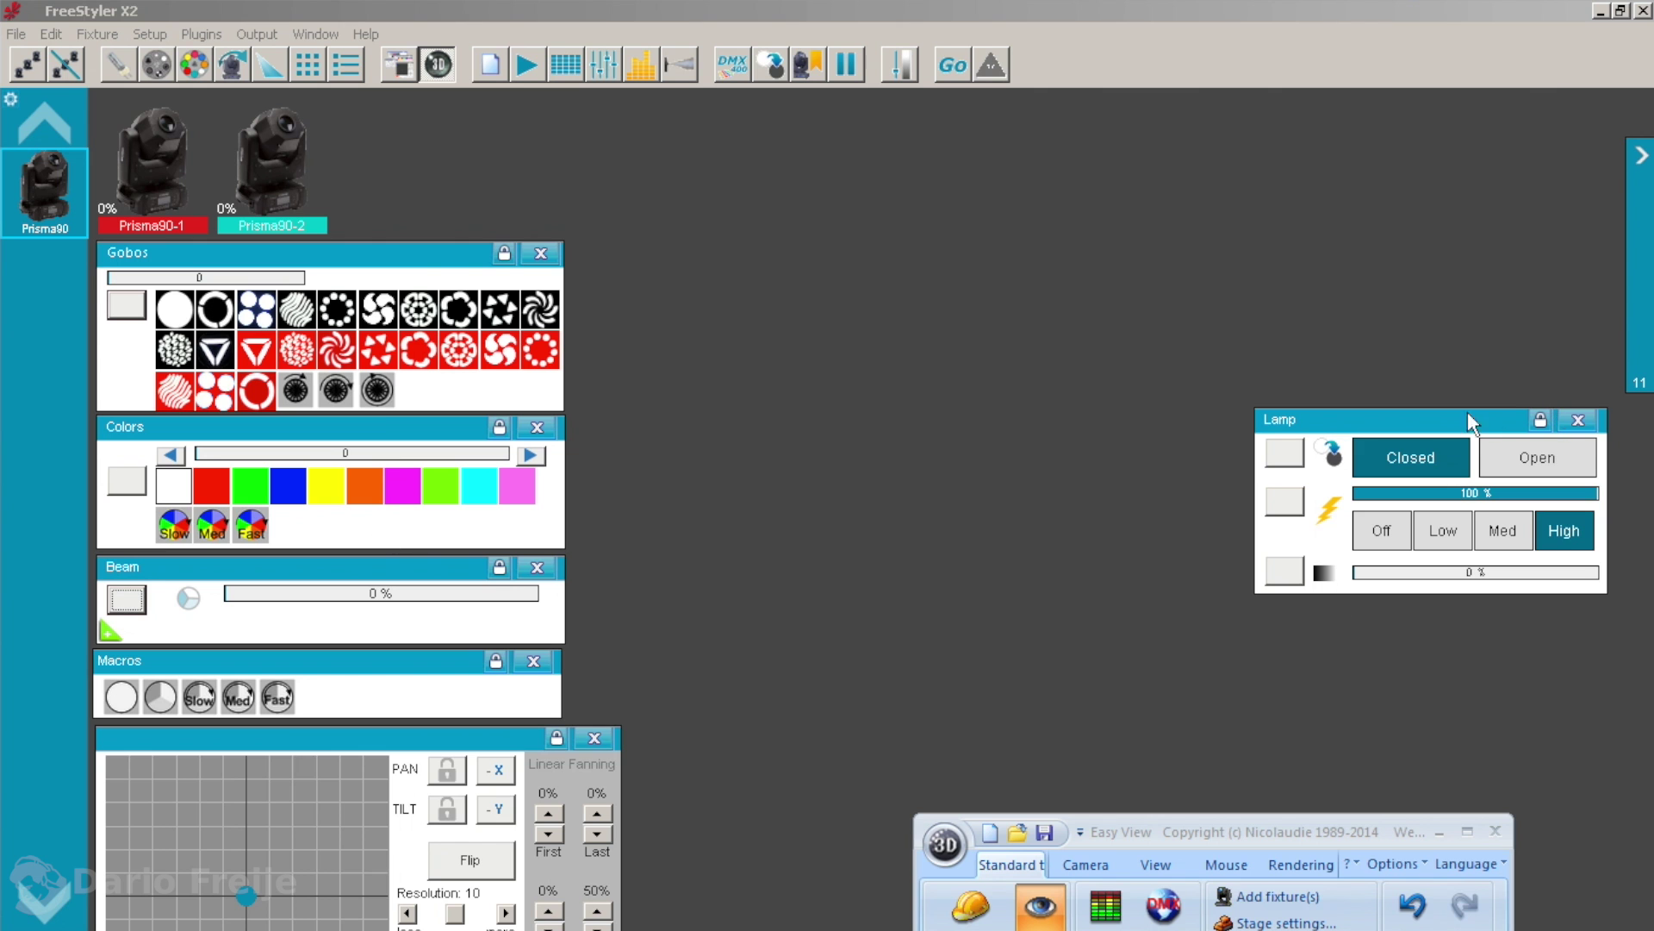
Open the lamp, move the Easy View window fully into view and aim the beams at about pan 130, tilt 57
left_click(1537, 463)
left_click_drag(1253, 826, 984, 106)
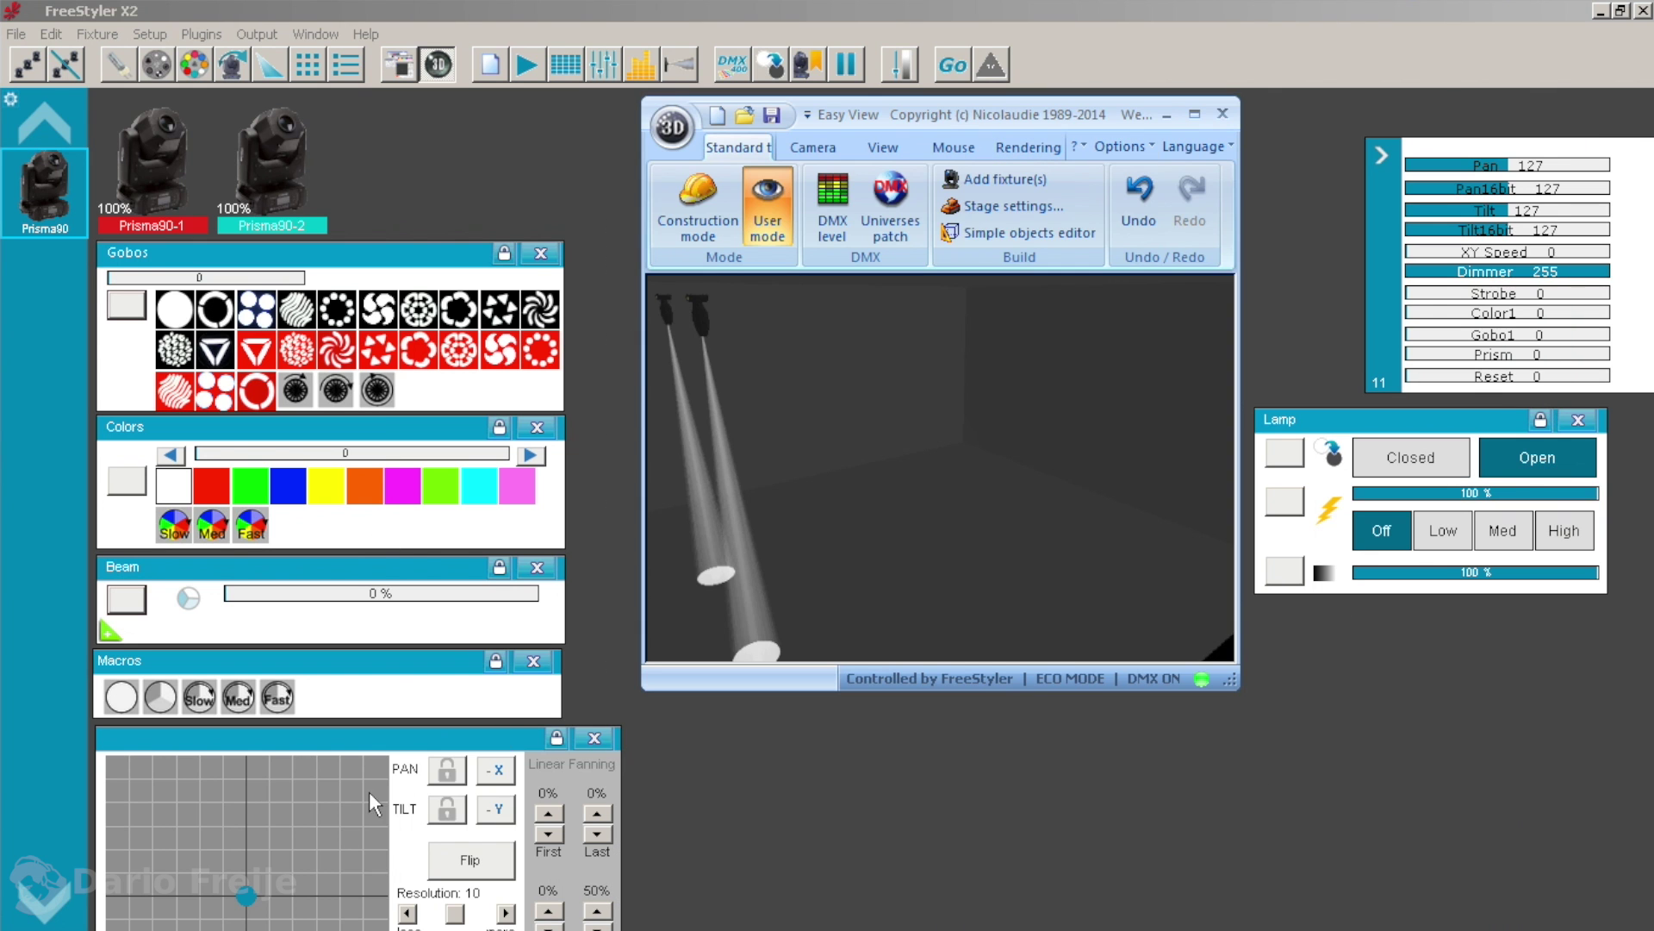
left_click_drag(244, 834, 244, 808)
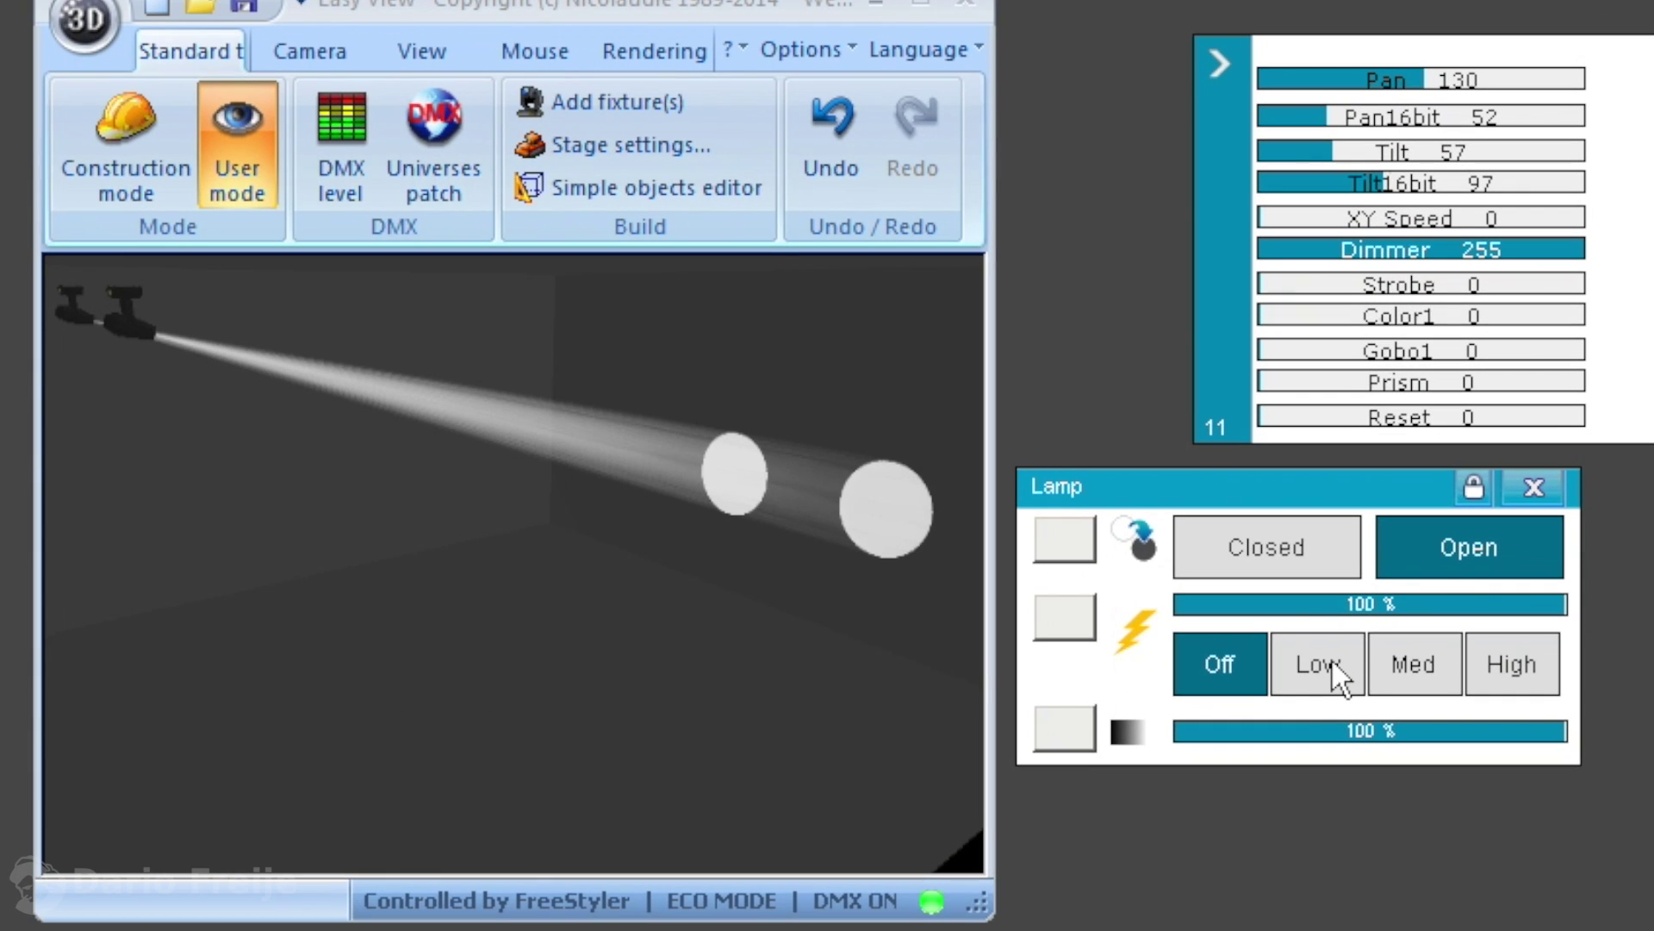
Test the Low, Med and High strobe presets in turn on the 3D beams
left_click(1332, 660)
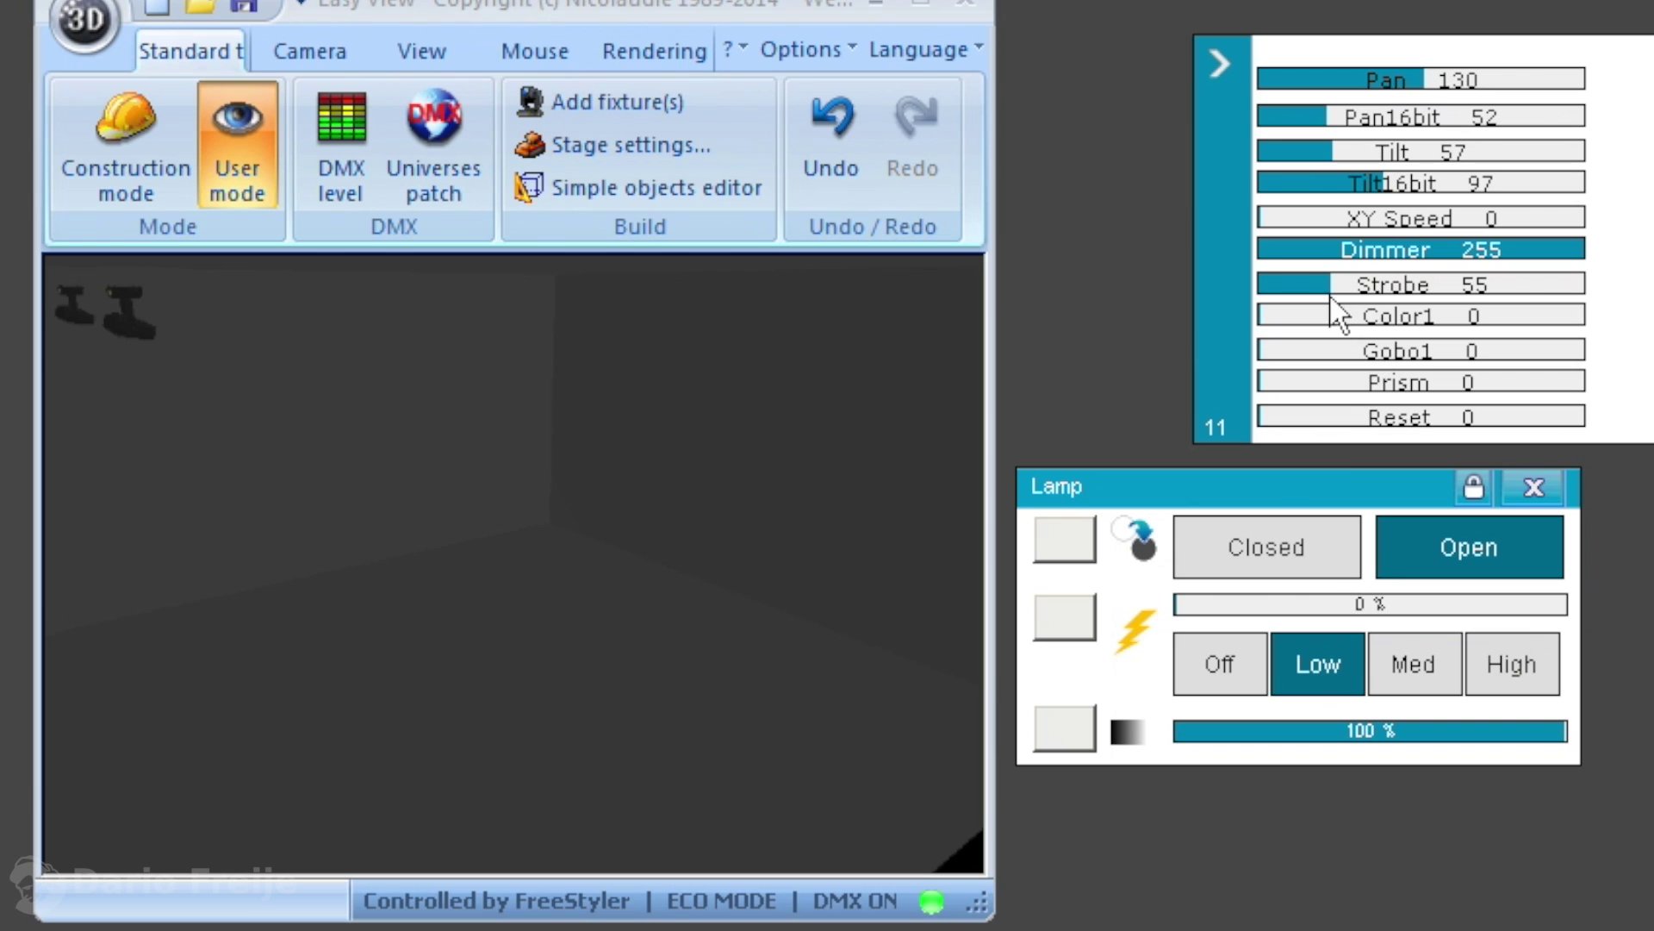
left_click(1413, 660)
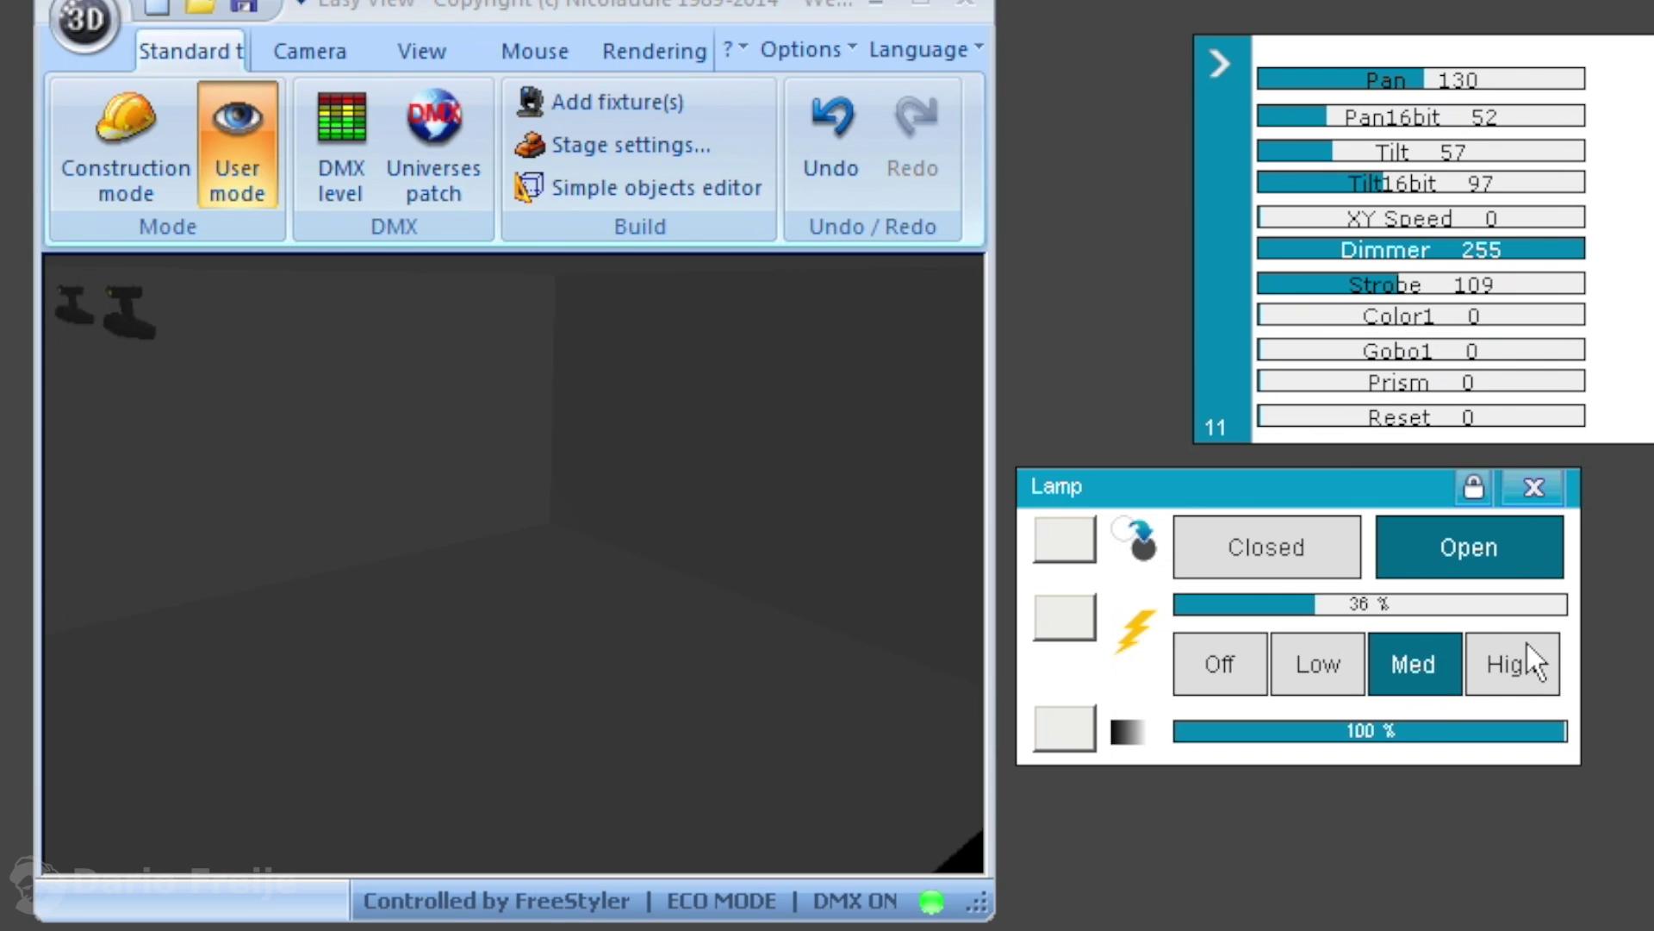
left_click(1518, 665)
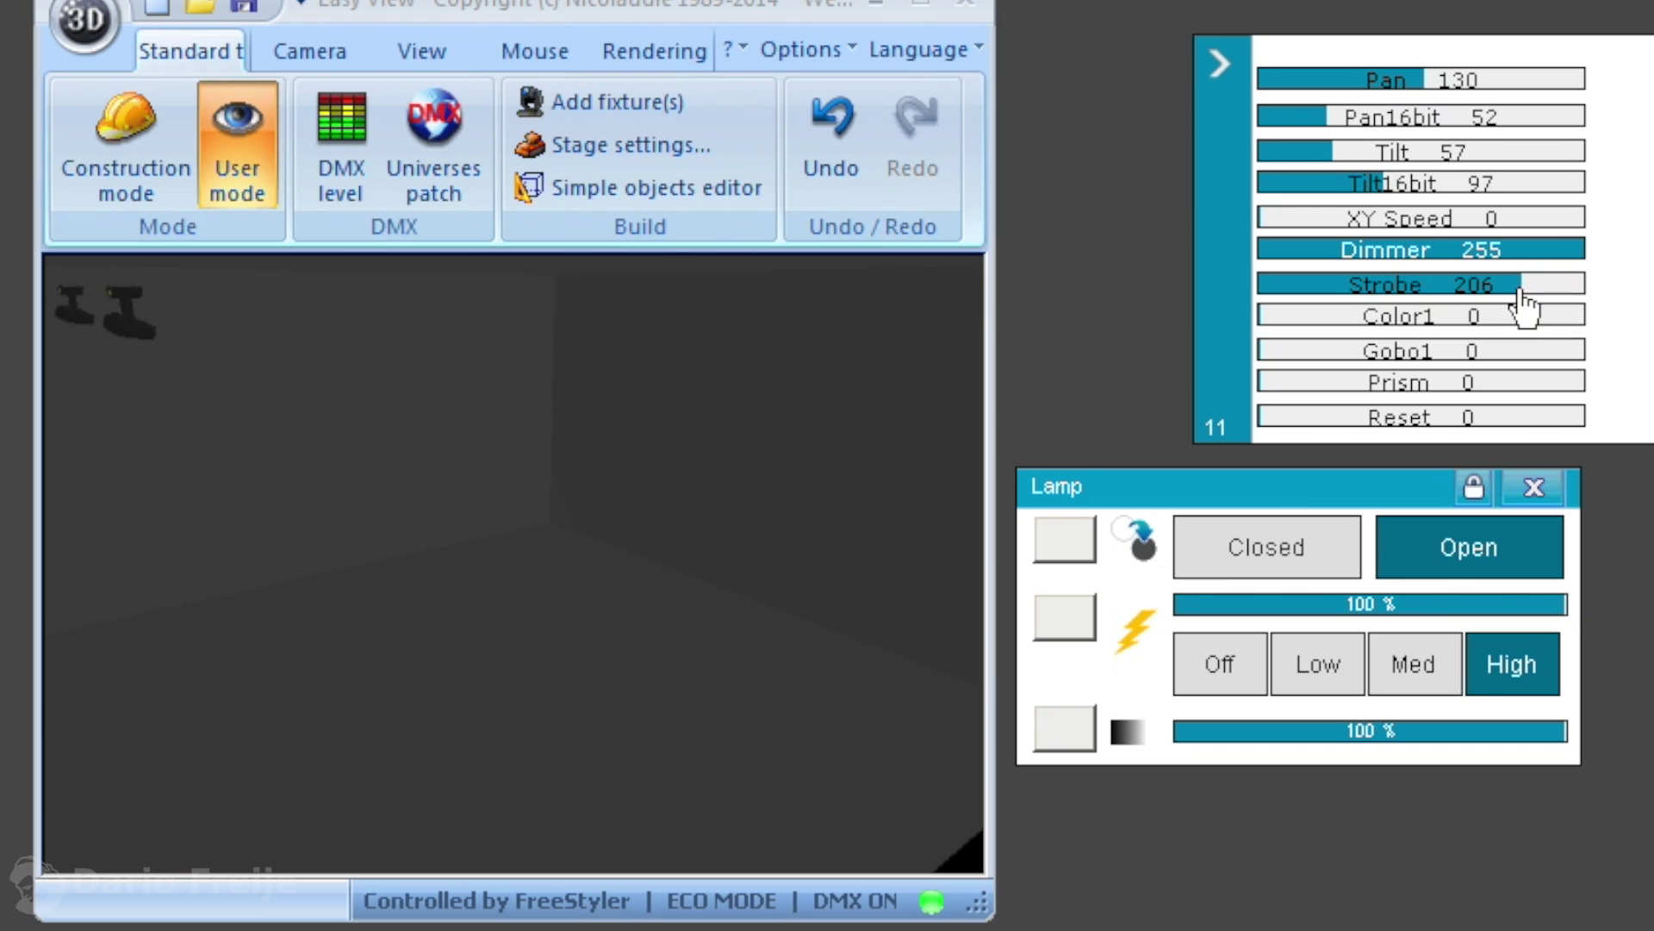
Compare the strobe speed slider's maximum with the Strobe channel, raising the channel directly to about 248
left_click_drag(1523, 606, 1581, 606)
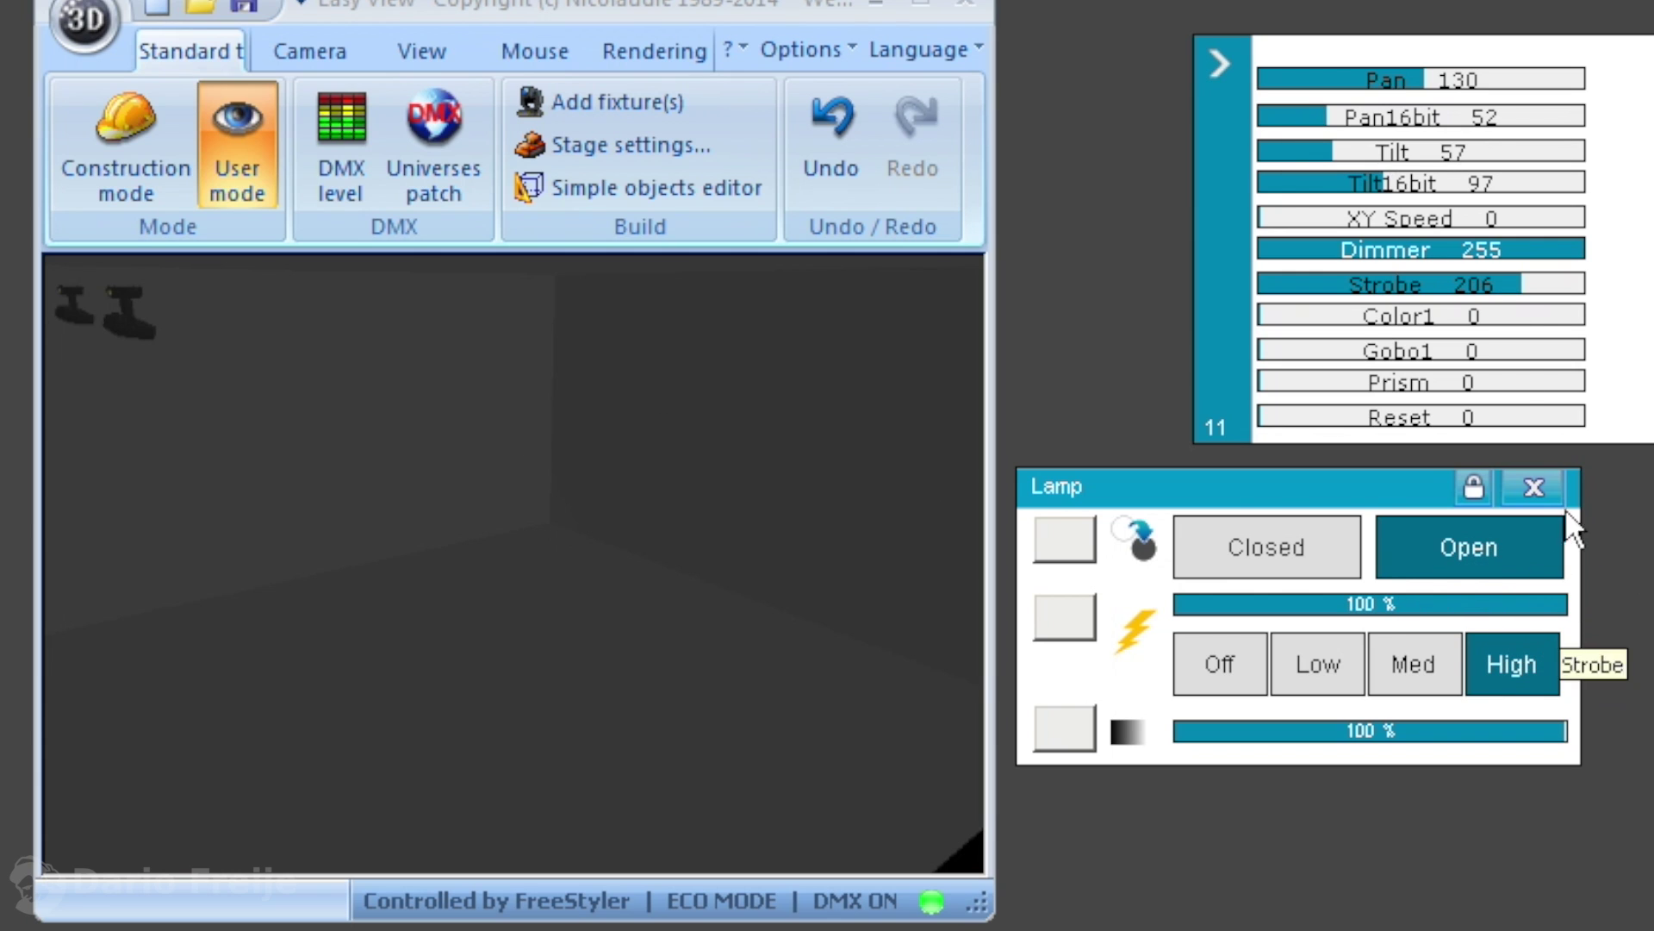
mouse_move(1525, 306)
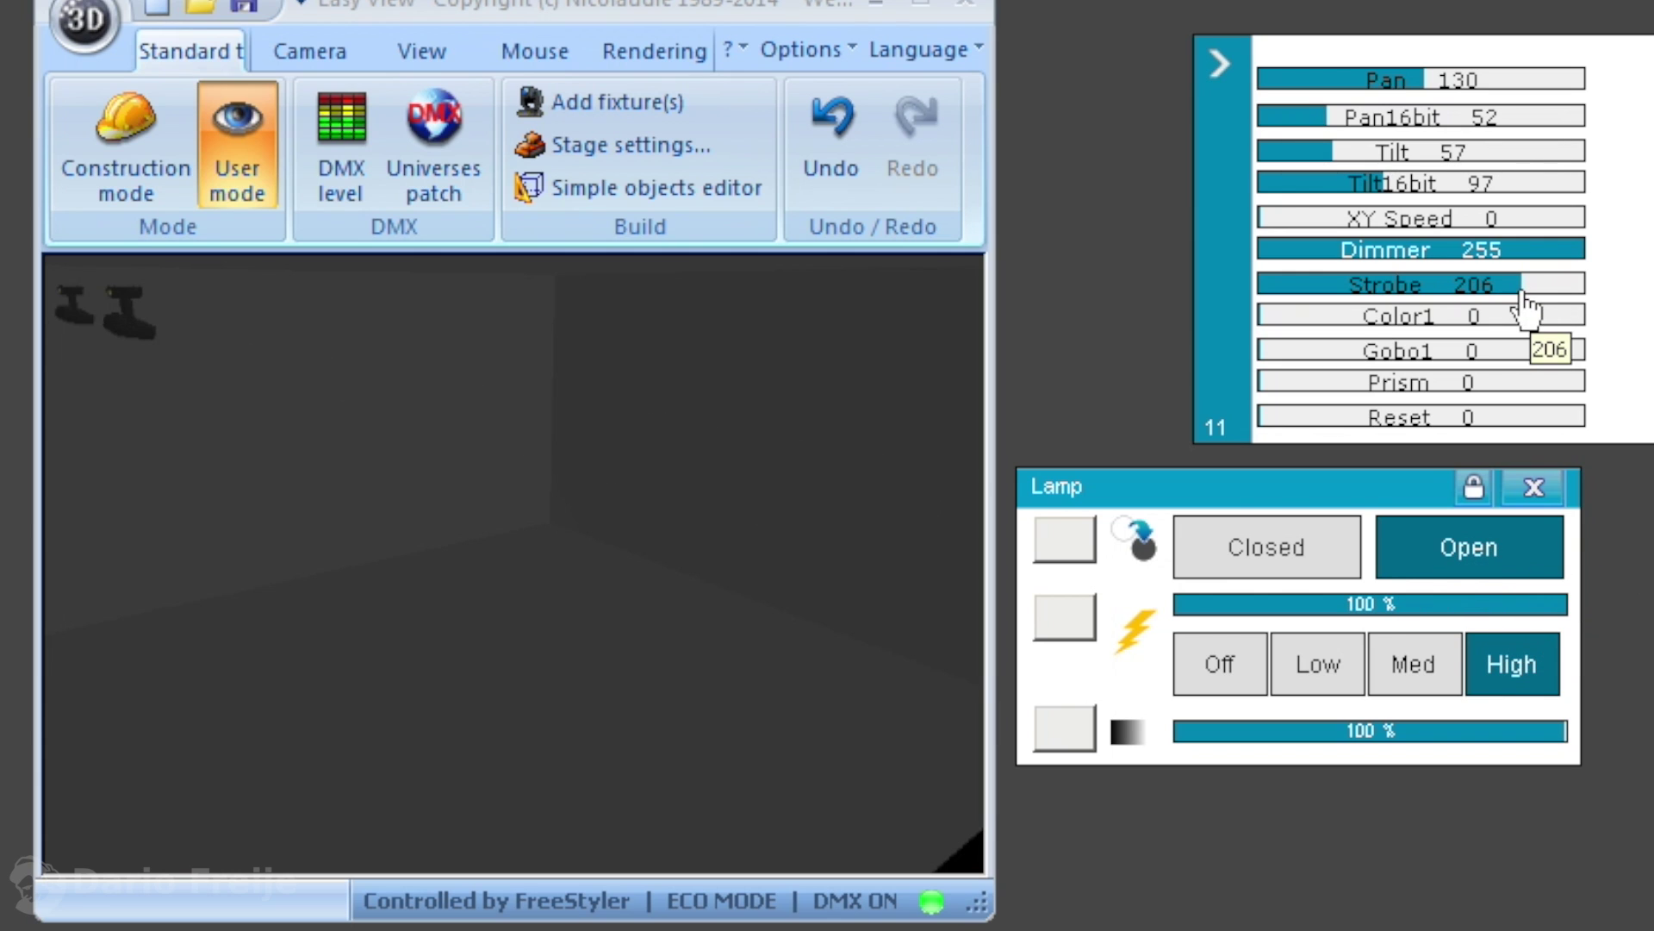
left_click_drag(1525, 306, 1577, 304)
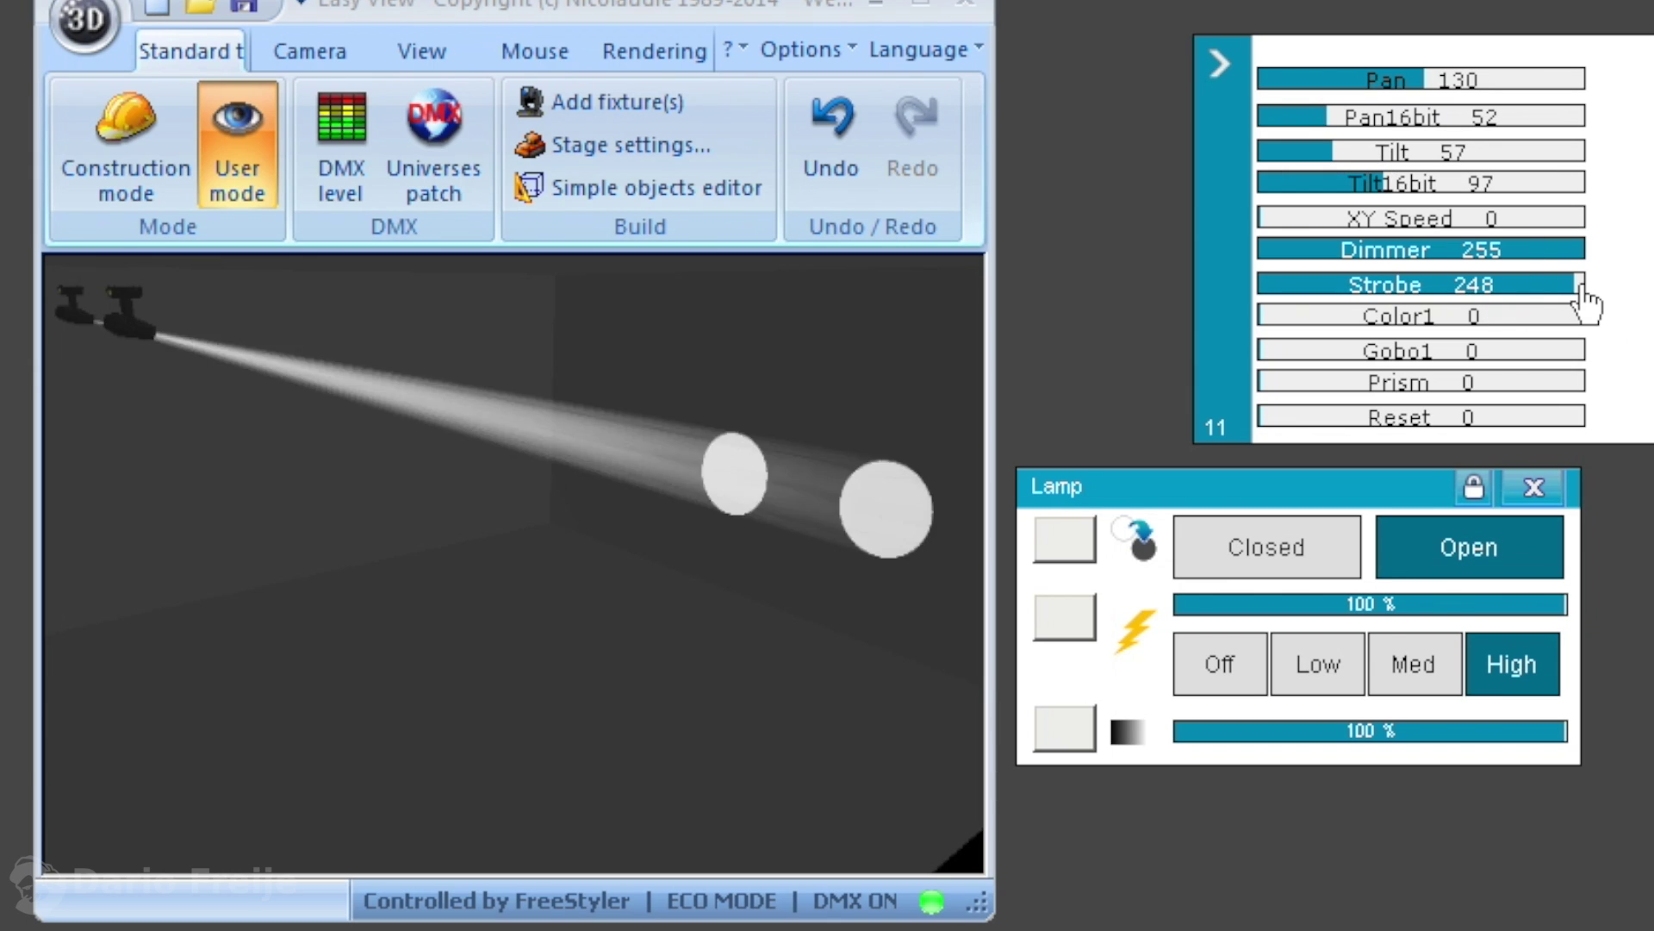
Return to the High strobe preset, then close and reopen the lamp to turn the strobe off
left_click(1511, 674)
left_click(1225, 570)
left_click(1547, 555)
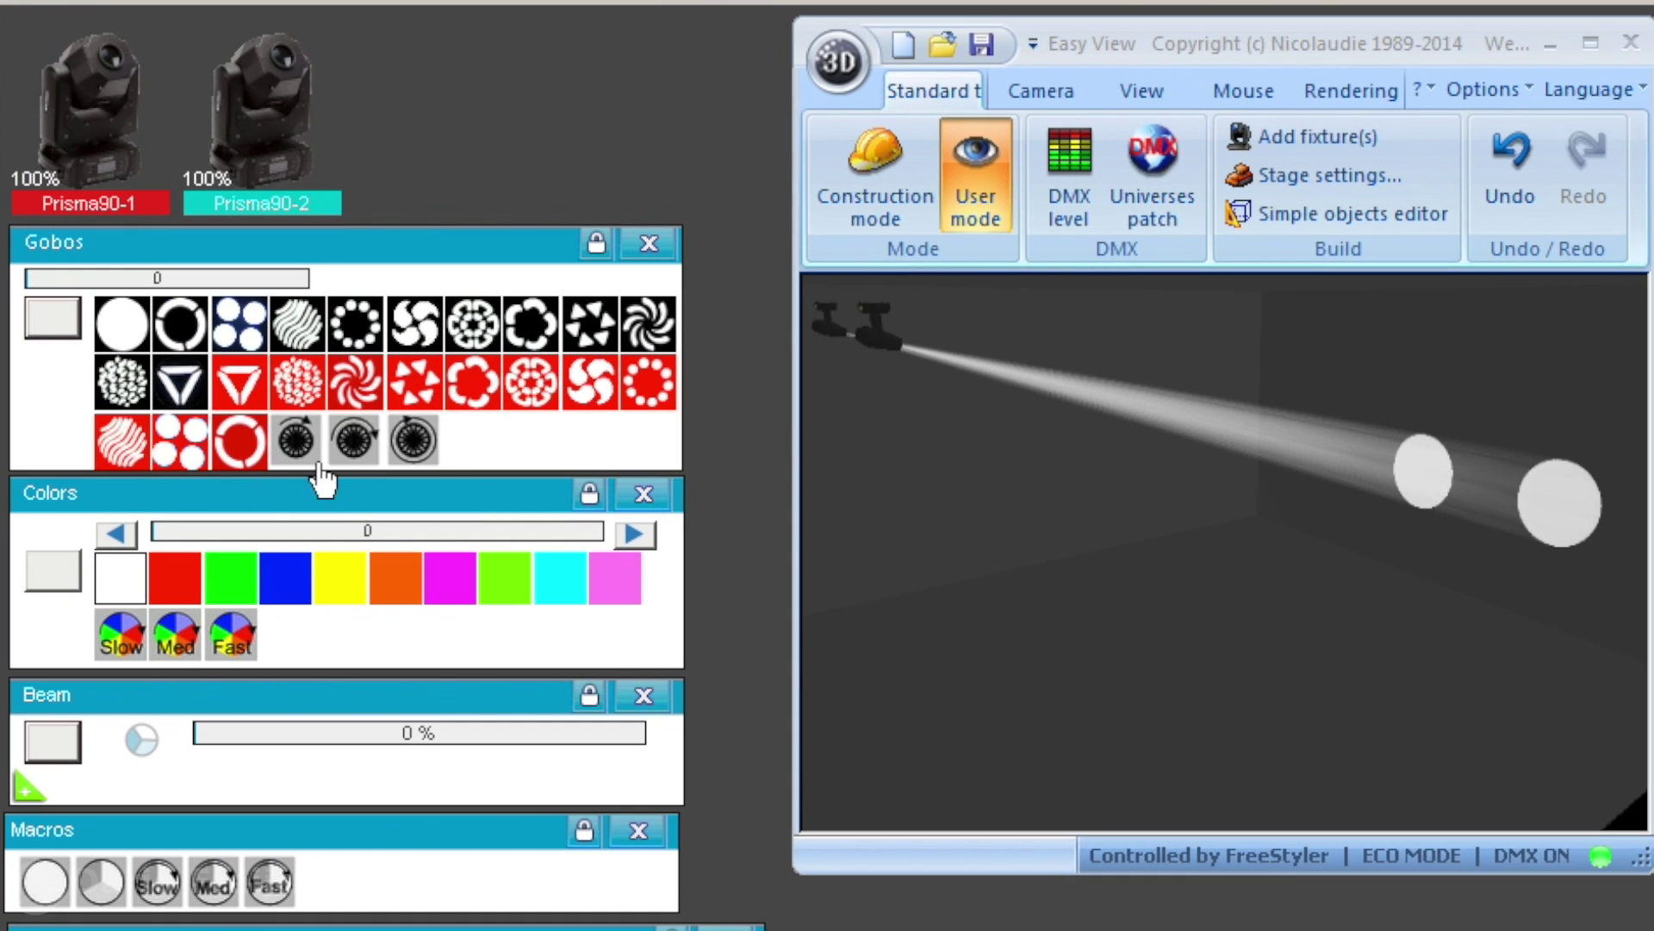
Run the three gobo wheel rotation presets in turn, at gobo values 235, 247 and 255
left_click(294, 443)
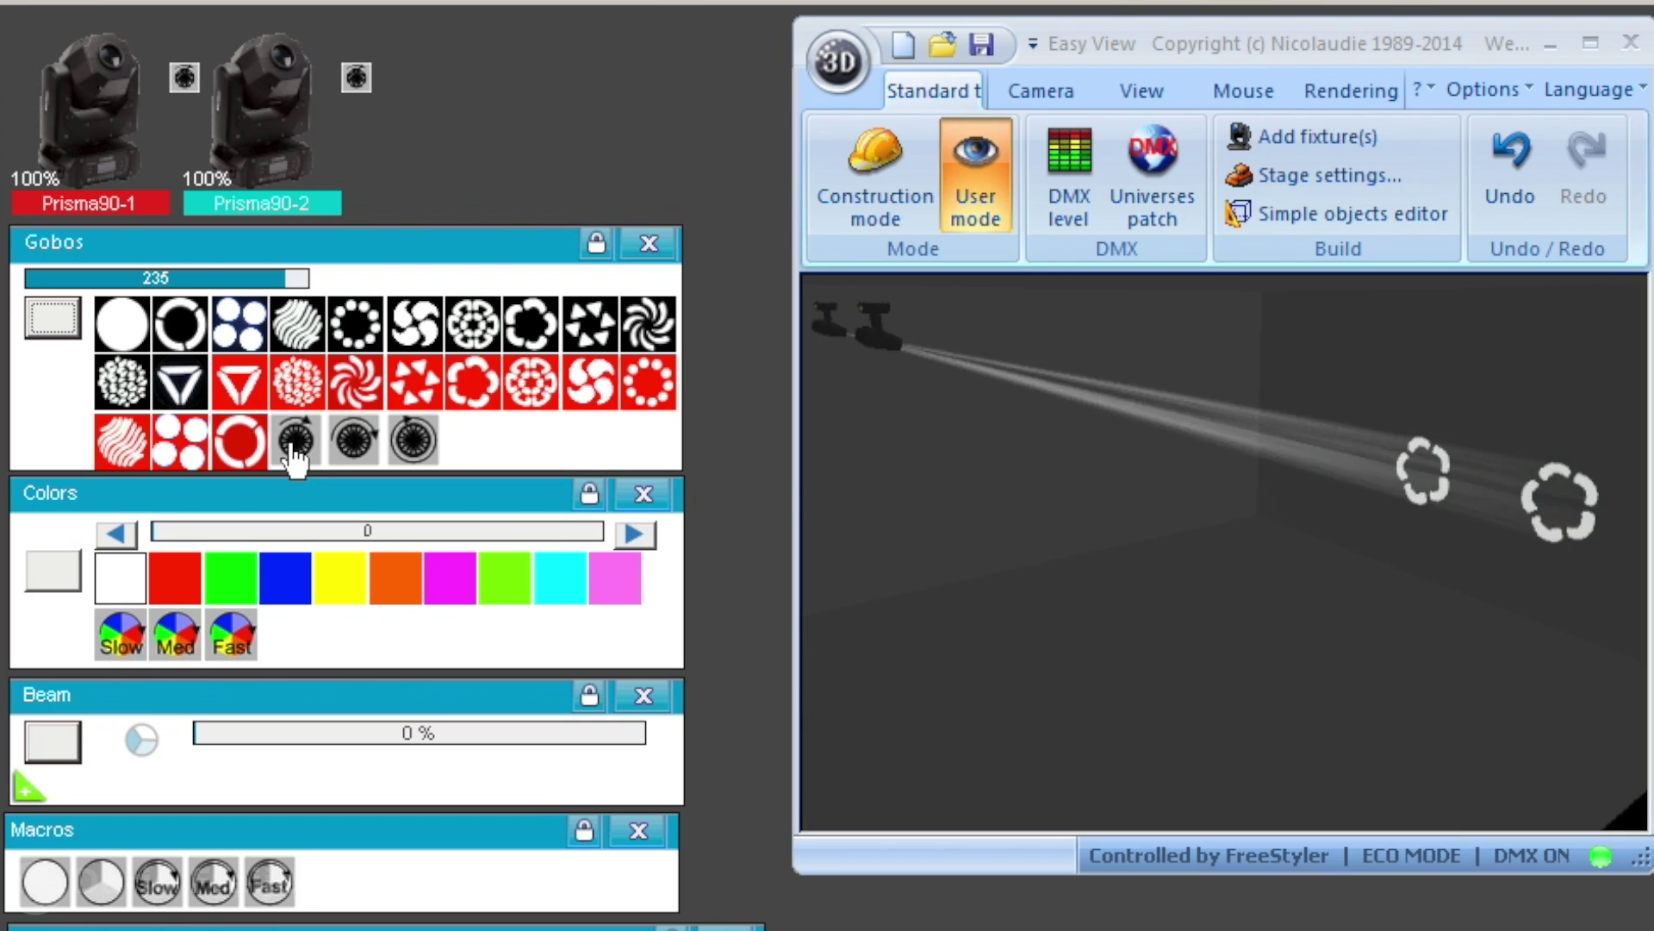
left_click(351, 441)
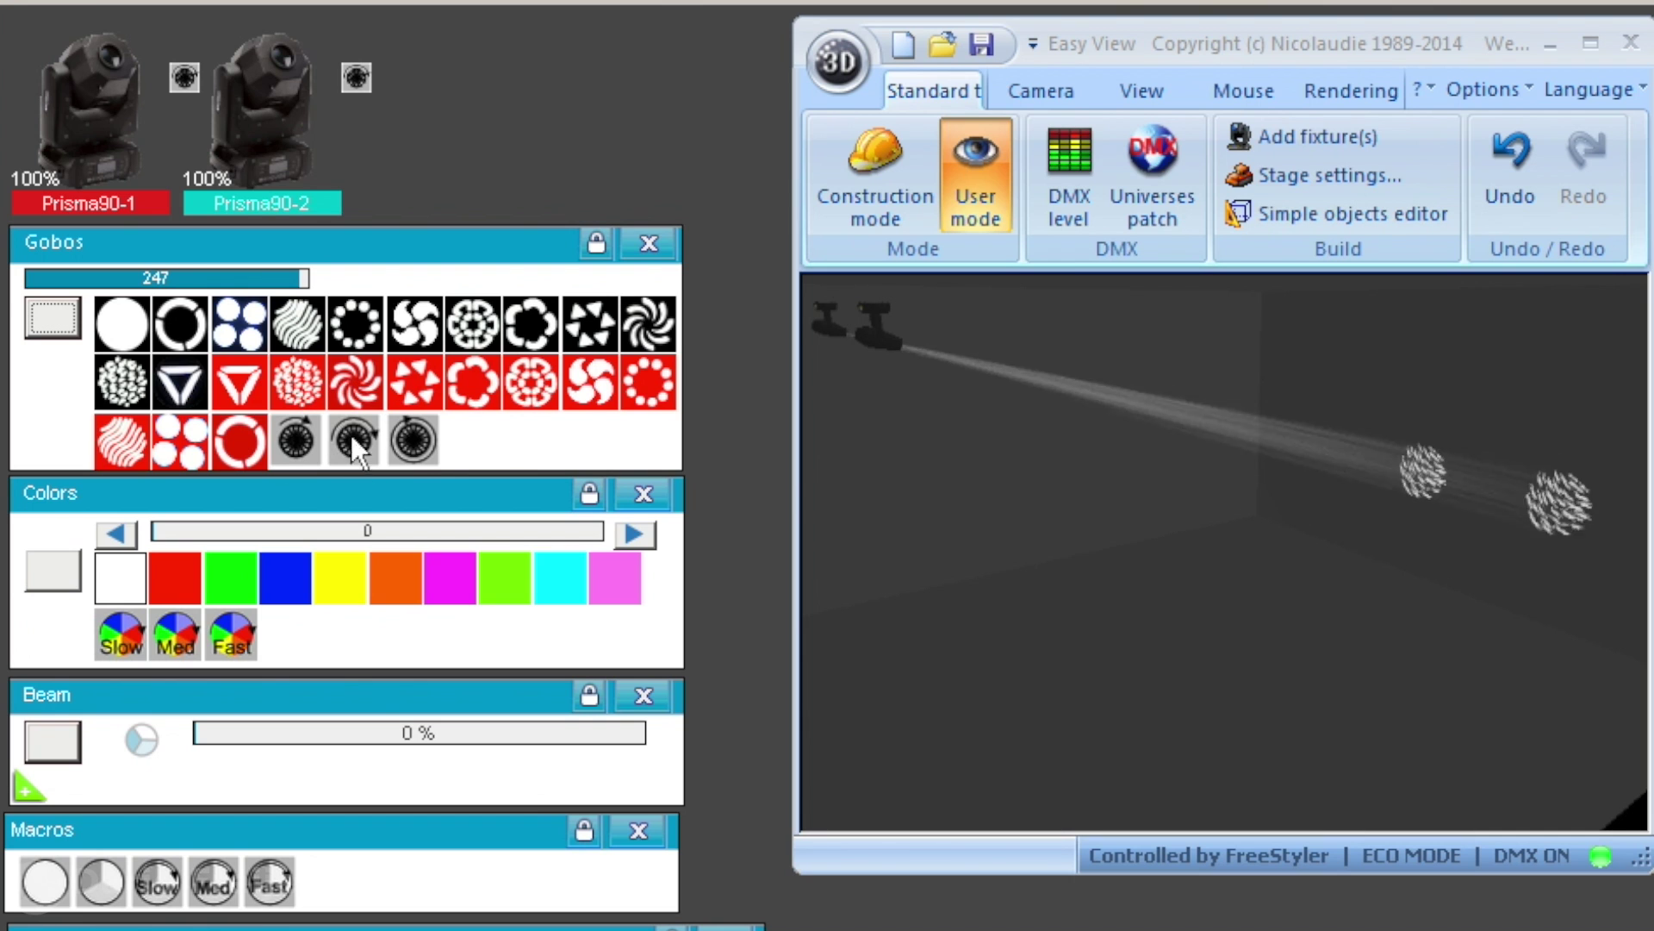
left_click(413, 441)
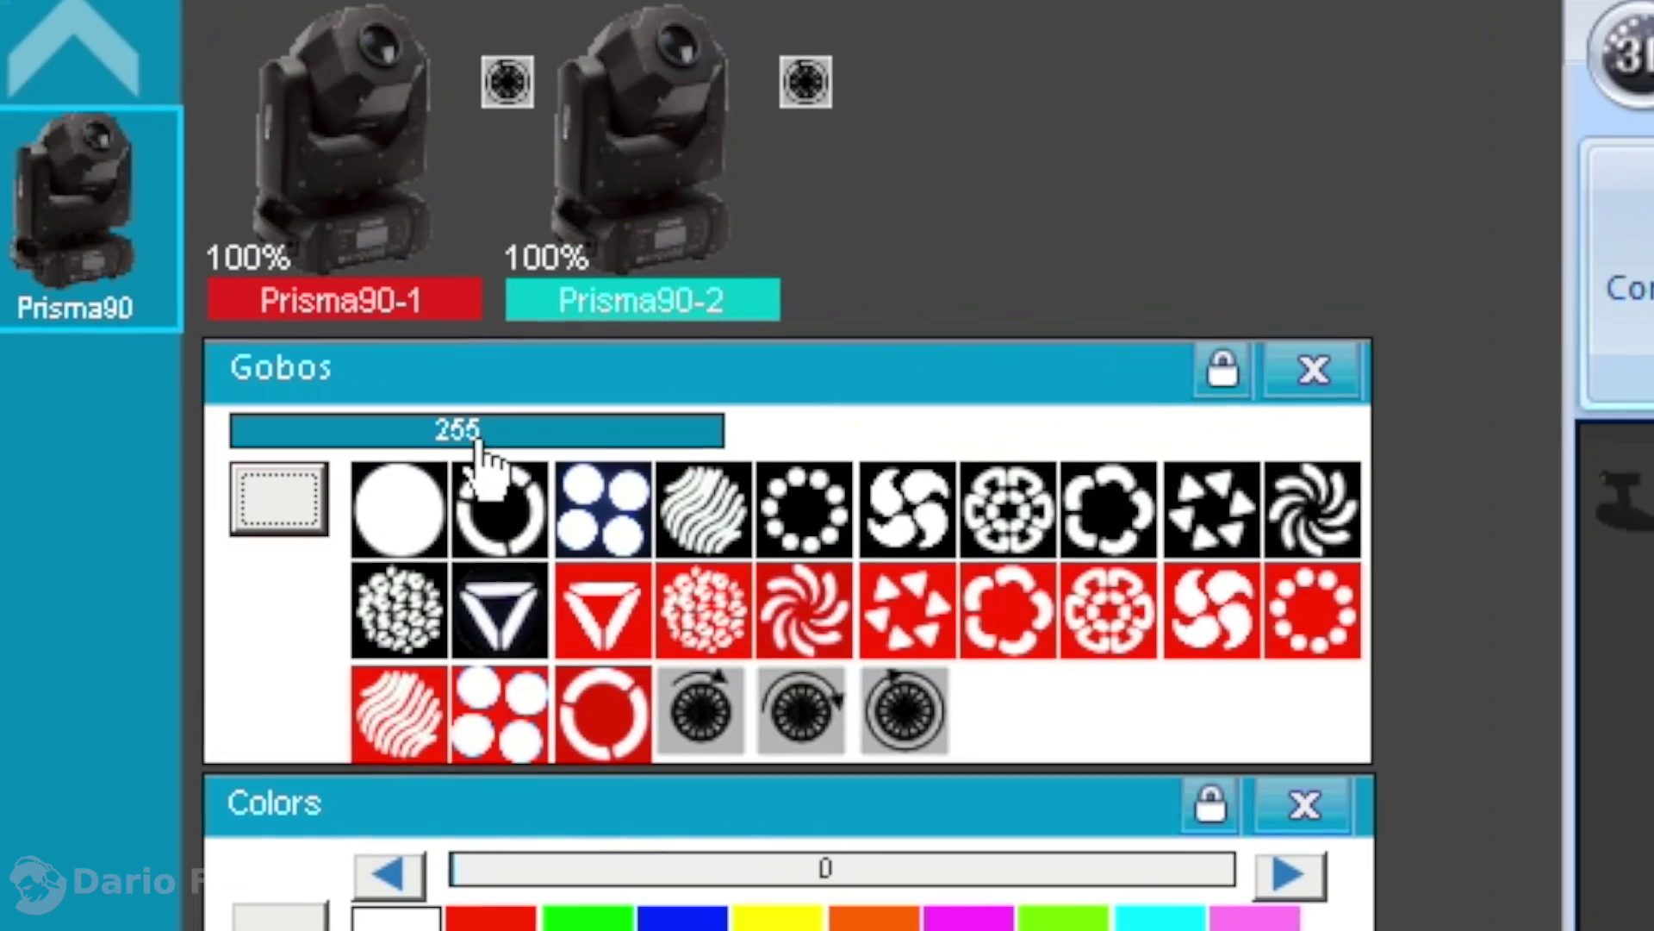
Compare the gobo slider with the Gobo1 channel around 230, then fine-tune the second rotation preset at about 247
left_click(672, 432)
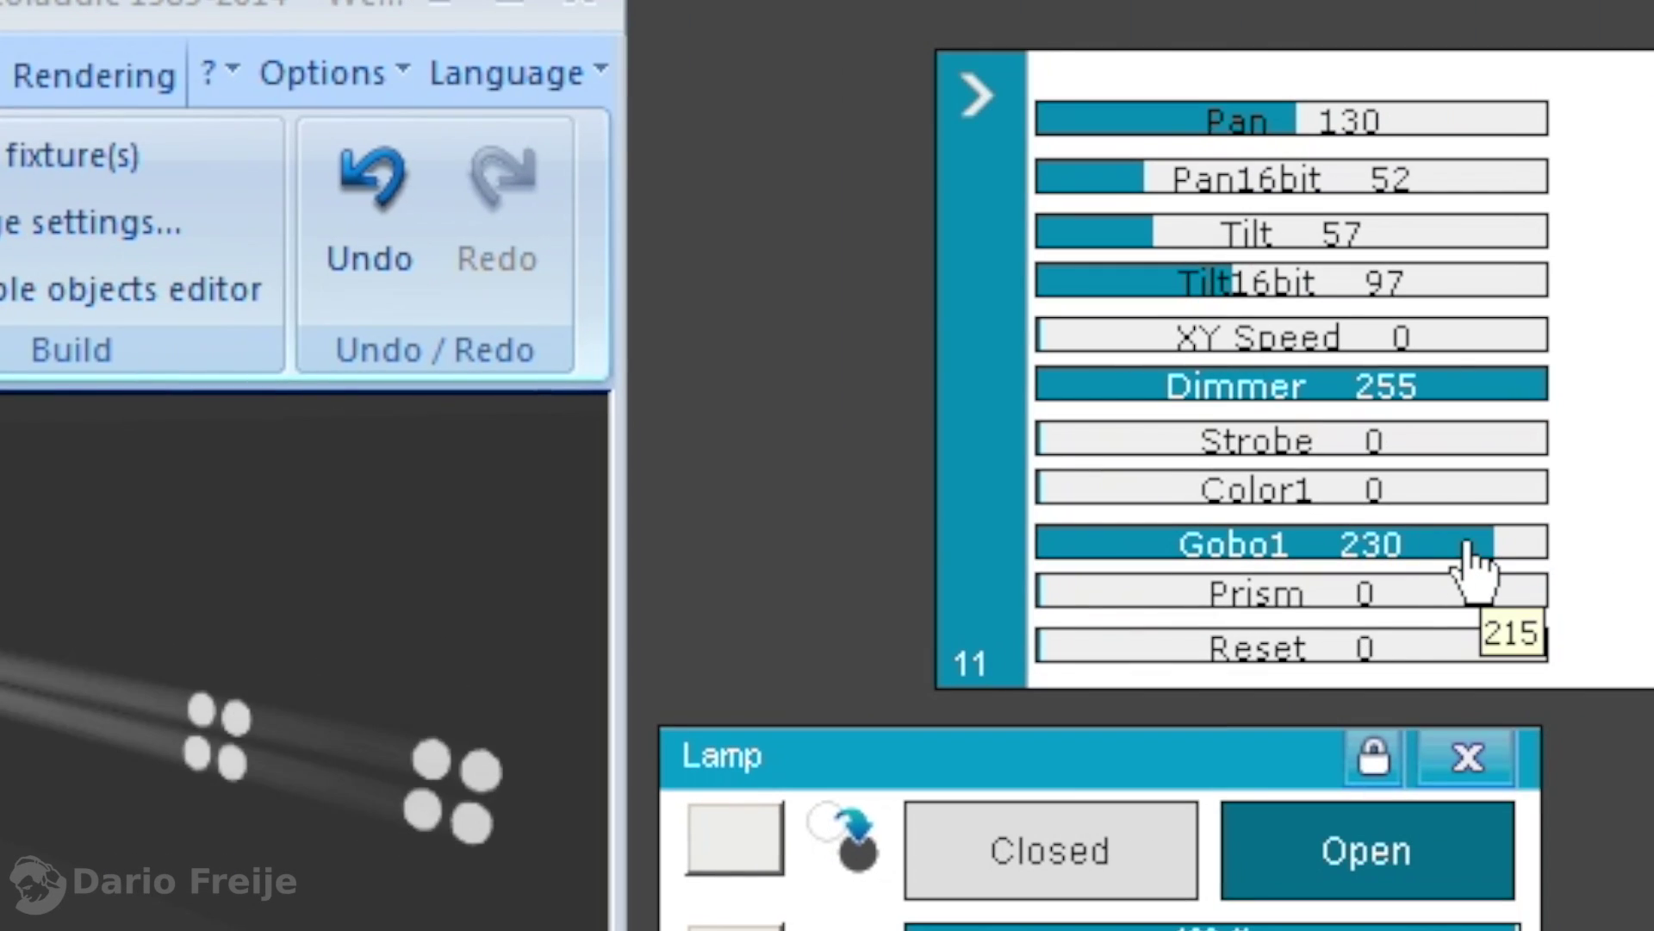
left_click(1564, 543)
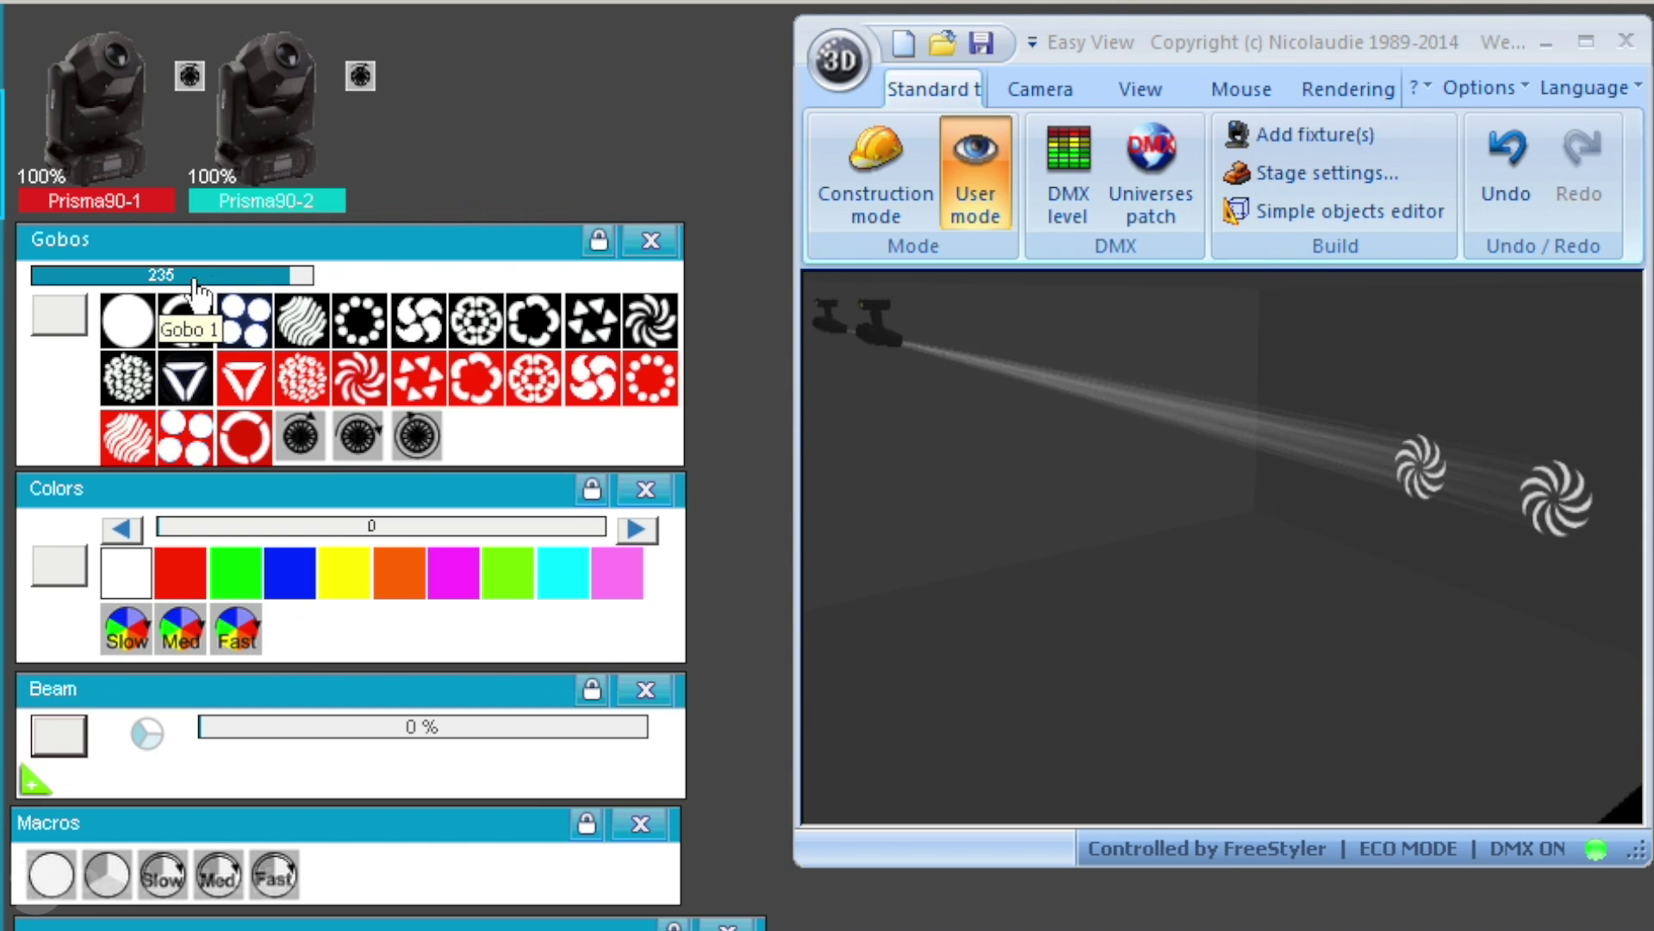
left_click(363, 452)
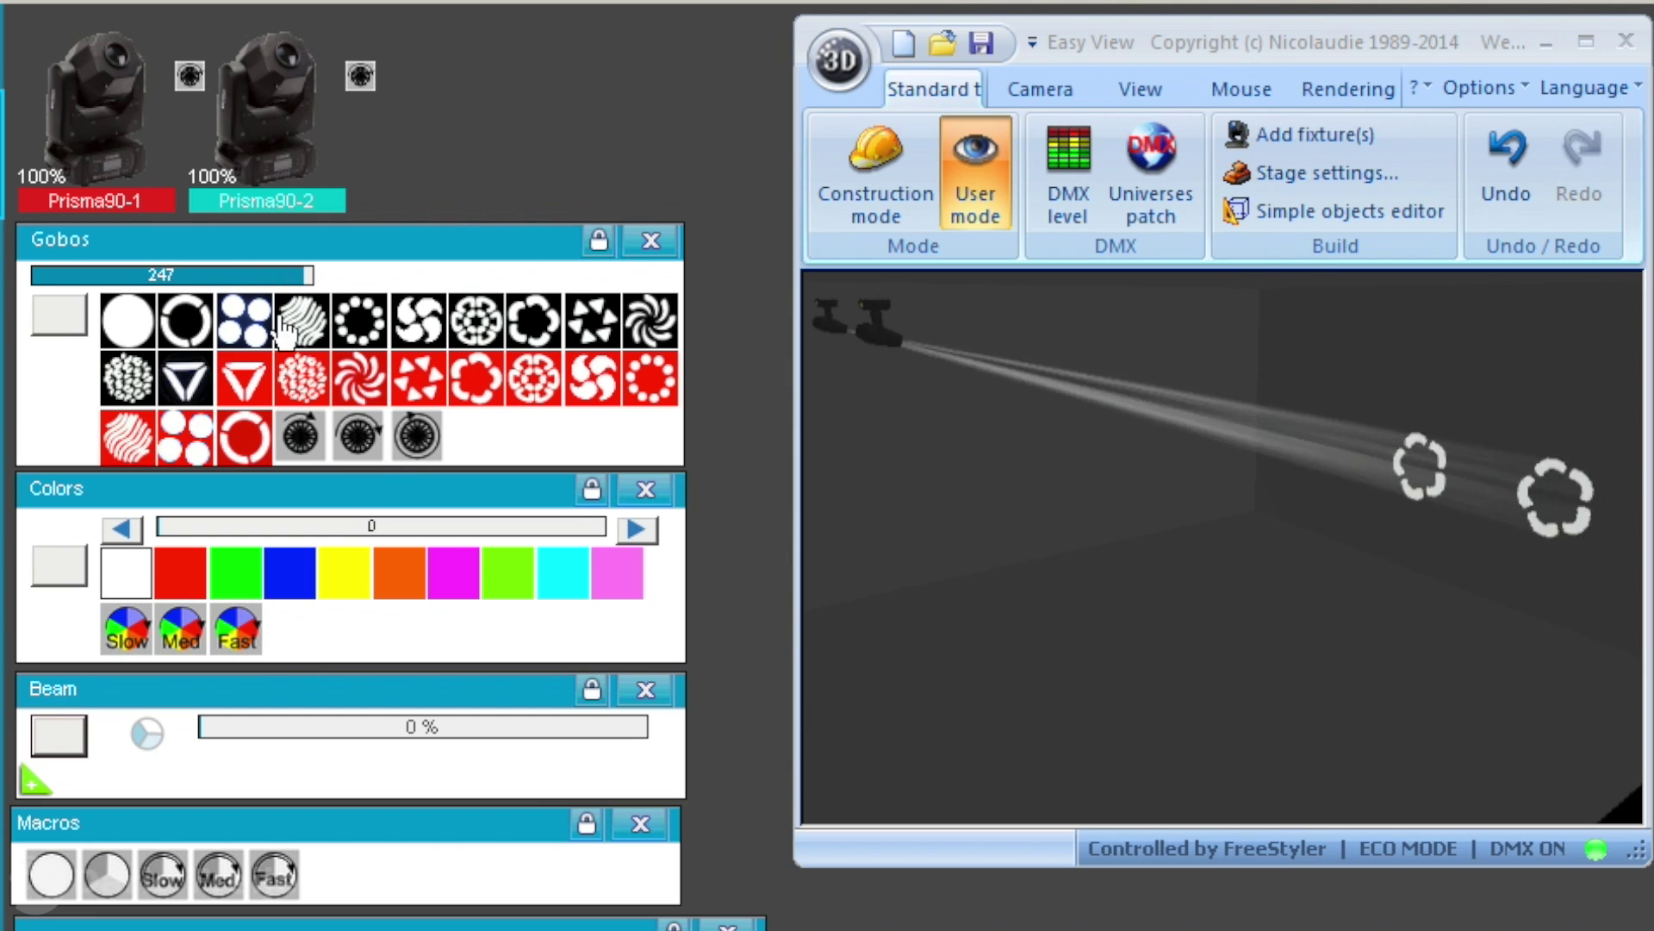
left_click_drag(303, 285, 300, 284)
Run the third gobo rotation preset, lower the gobo value to about 246, then restore the open gobo
left_click(418, 437)
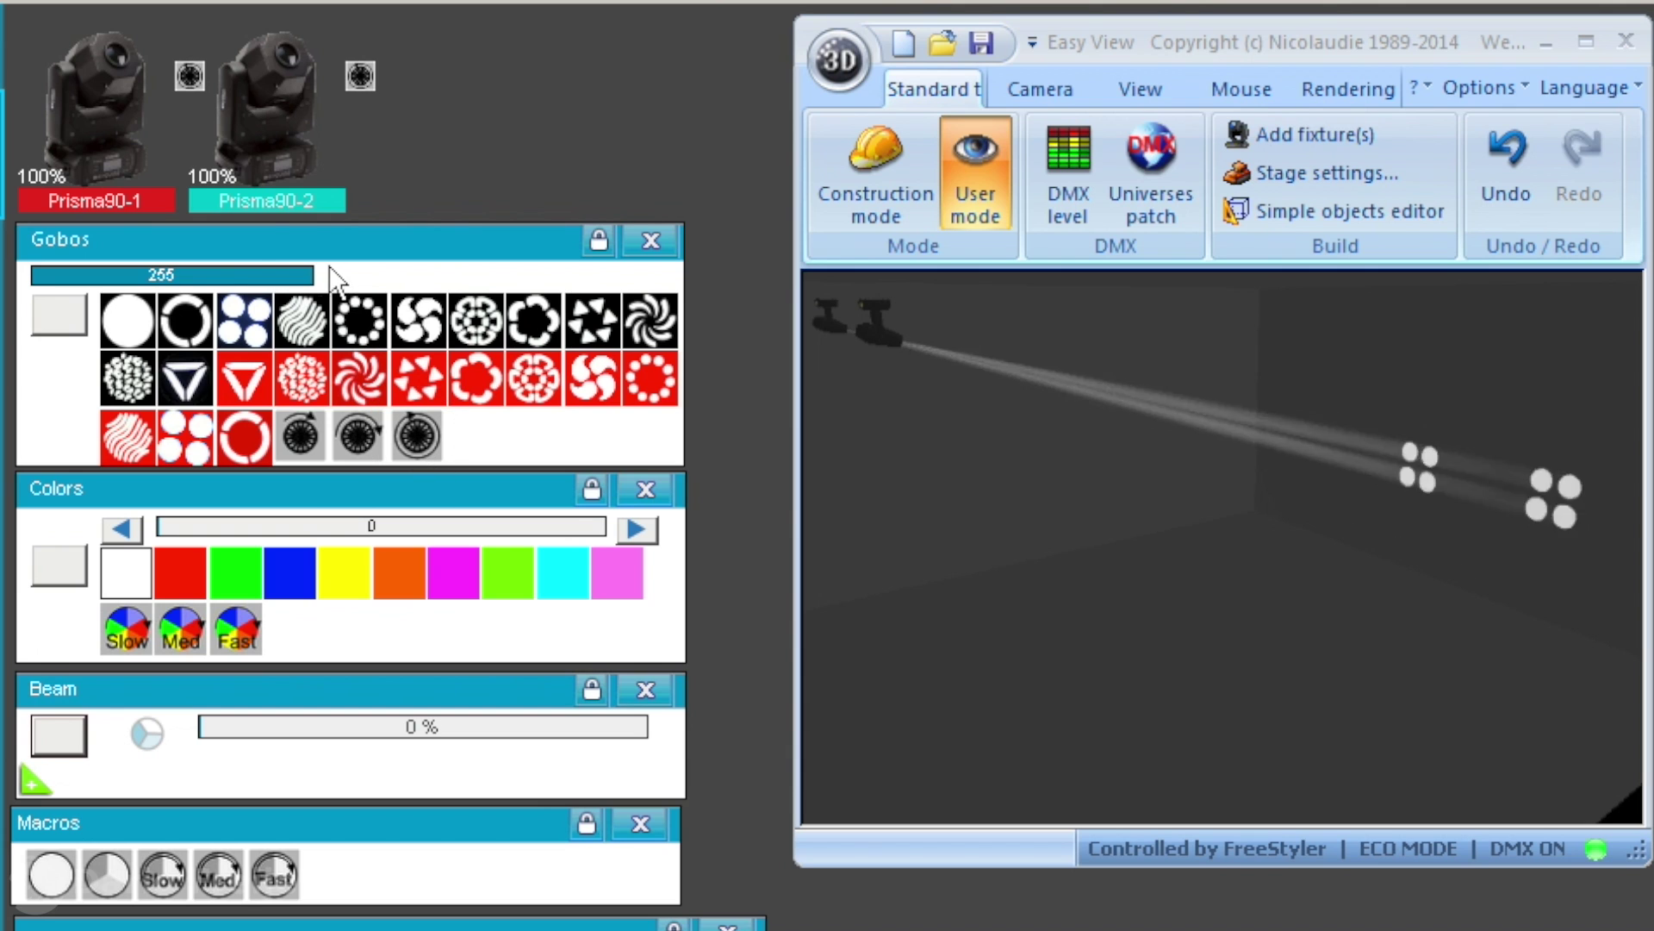
left_click(299, 276)
left_click_drag(299, 277, 305, 278)
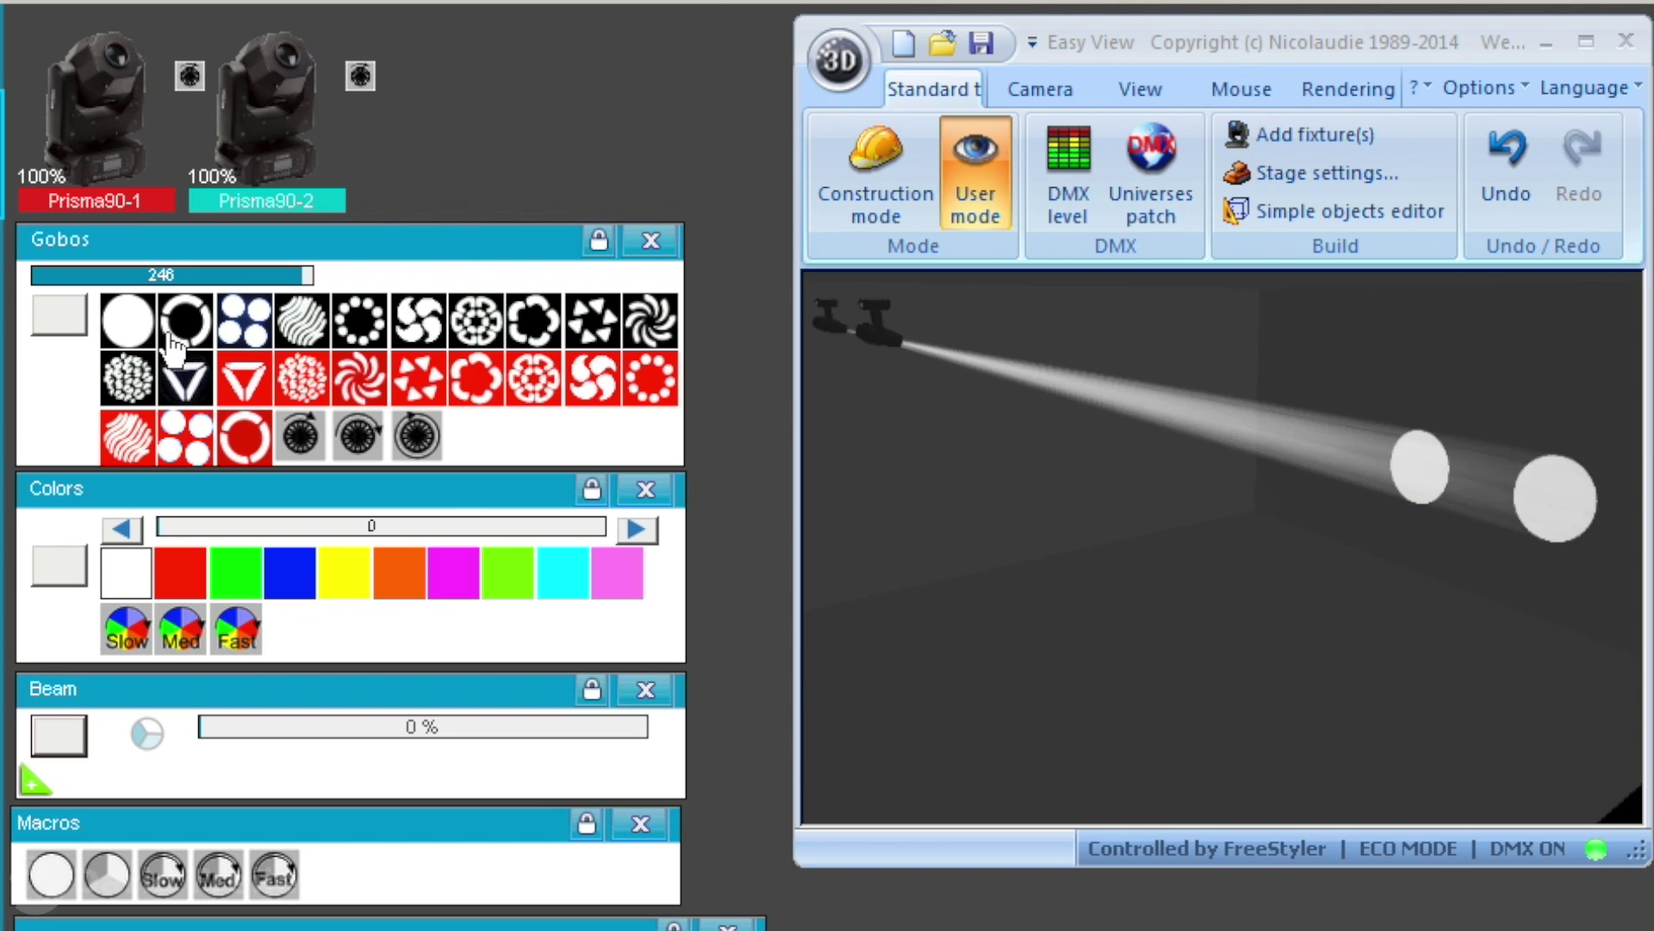
left_click(112, 333)
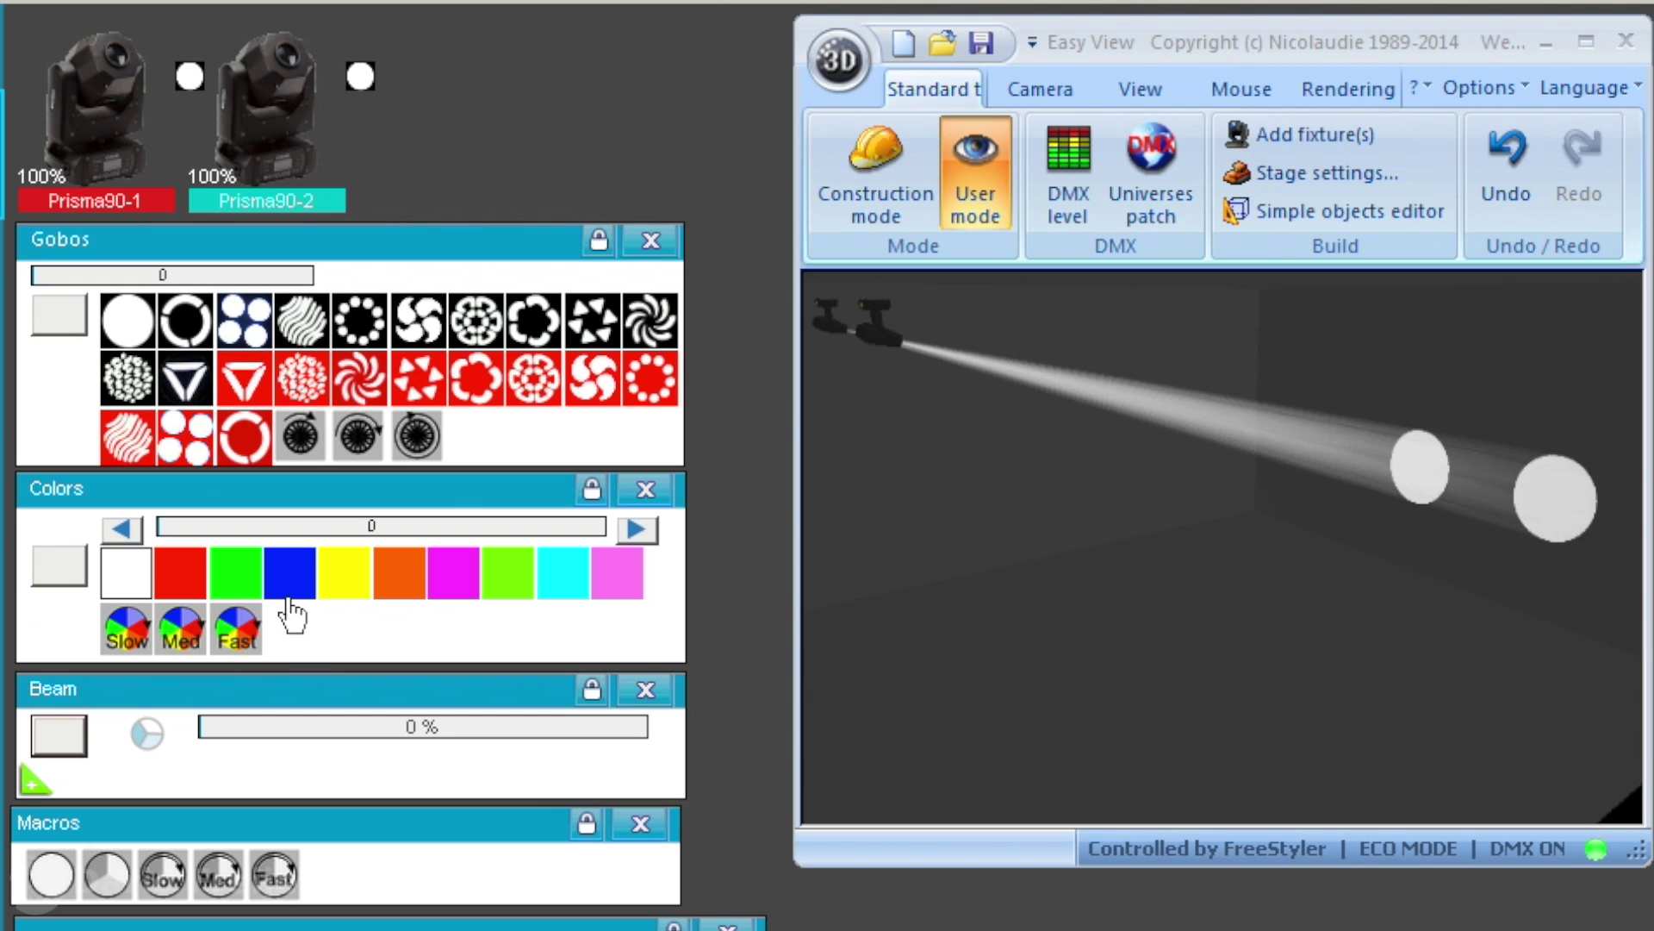
Run the slow and medium colour wheel rotations, then lower the colour value to 218
left_click(129, 642)
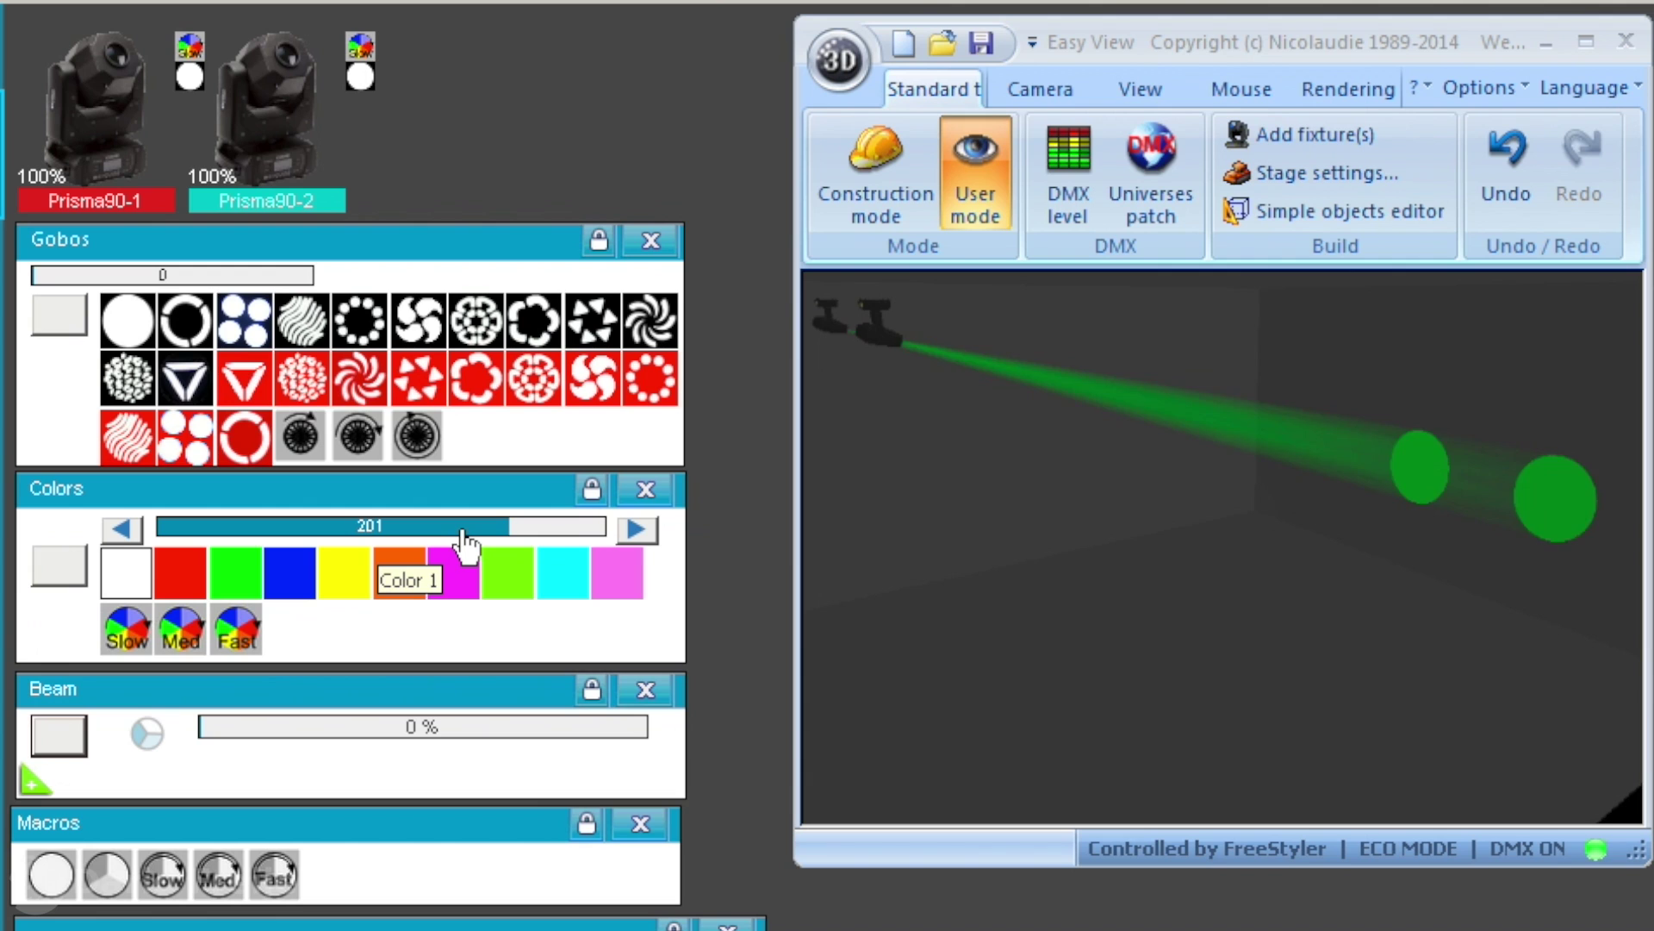
left_click(190, 648)
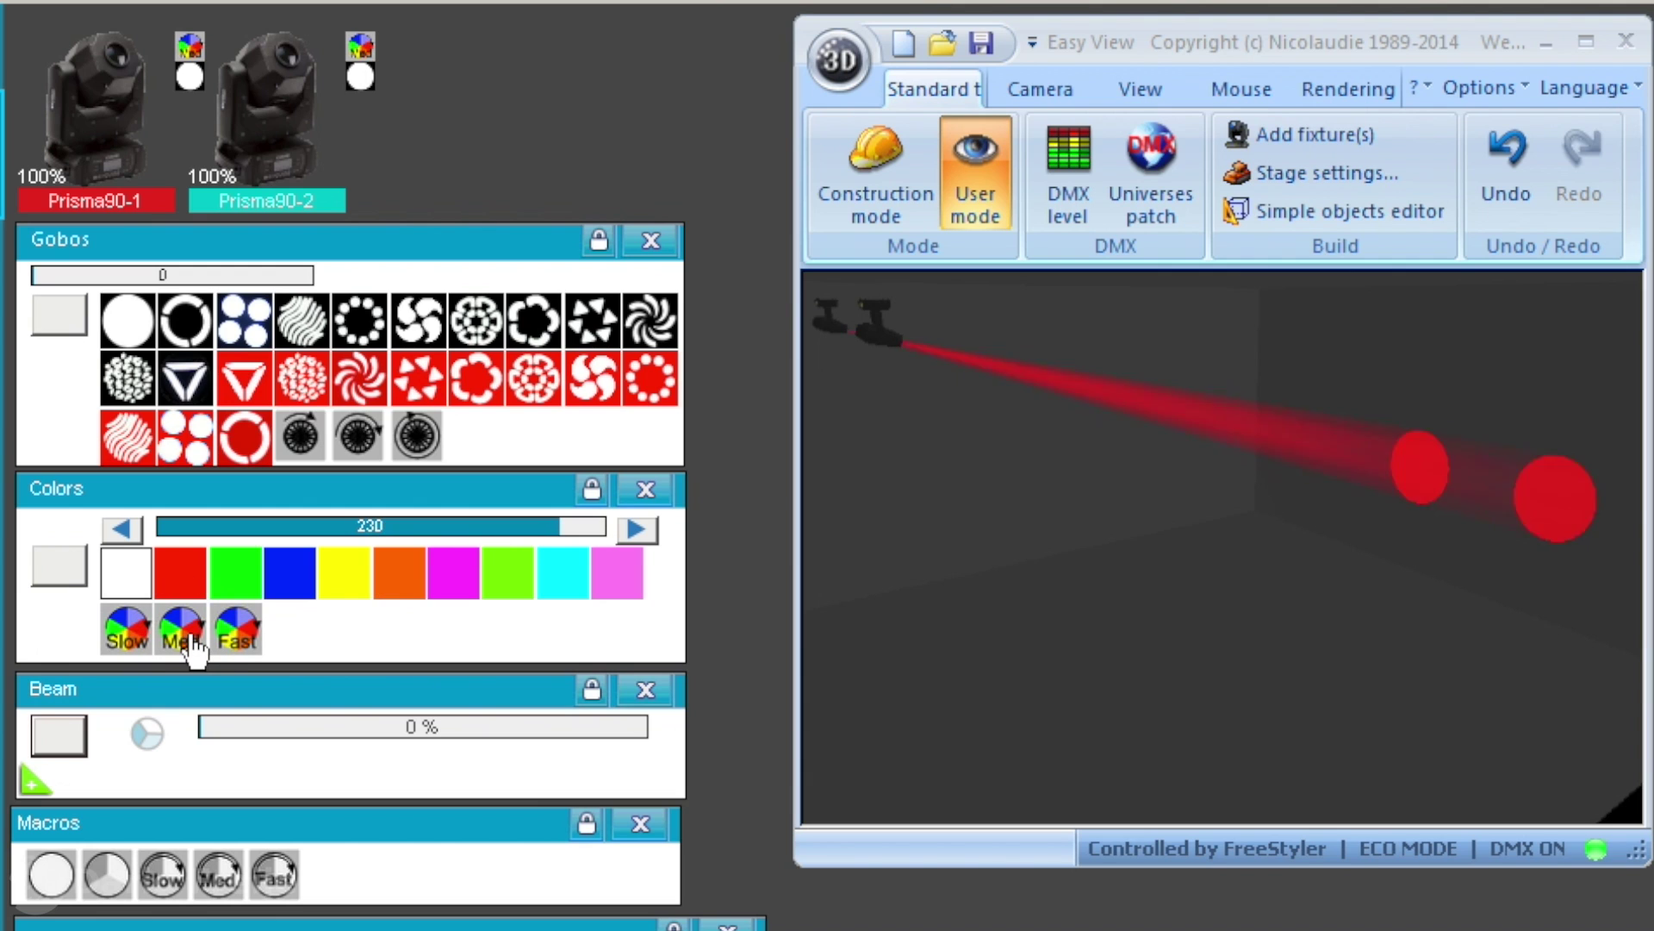
left_click(546, 527)
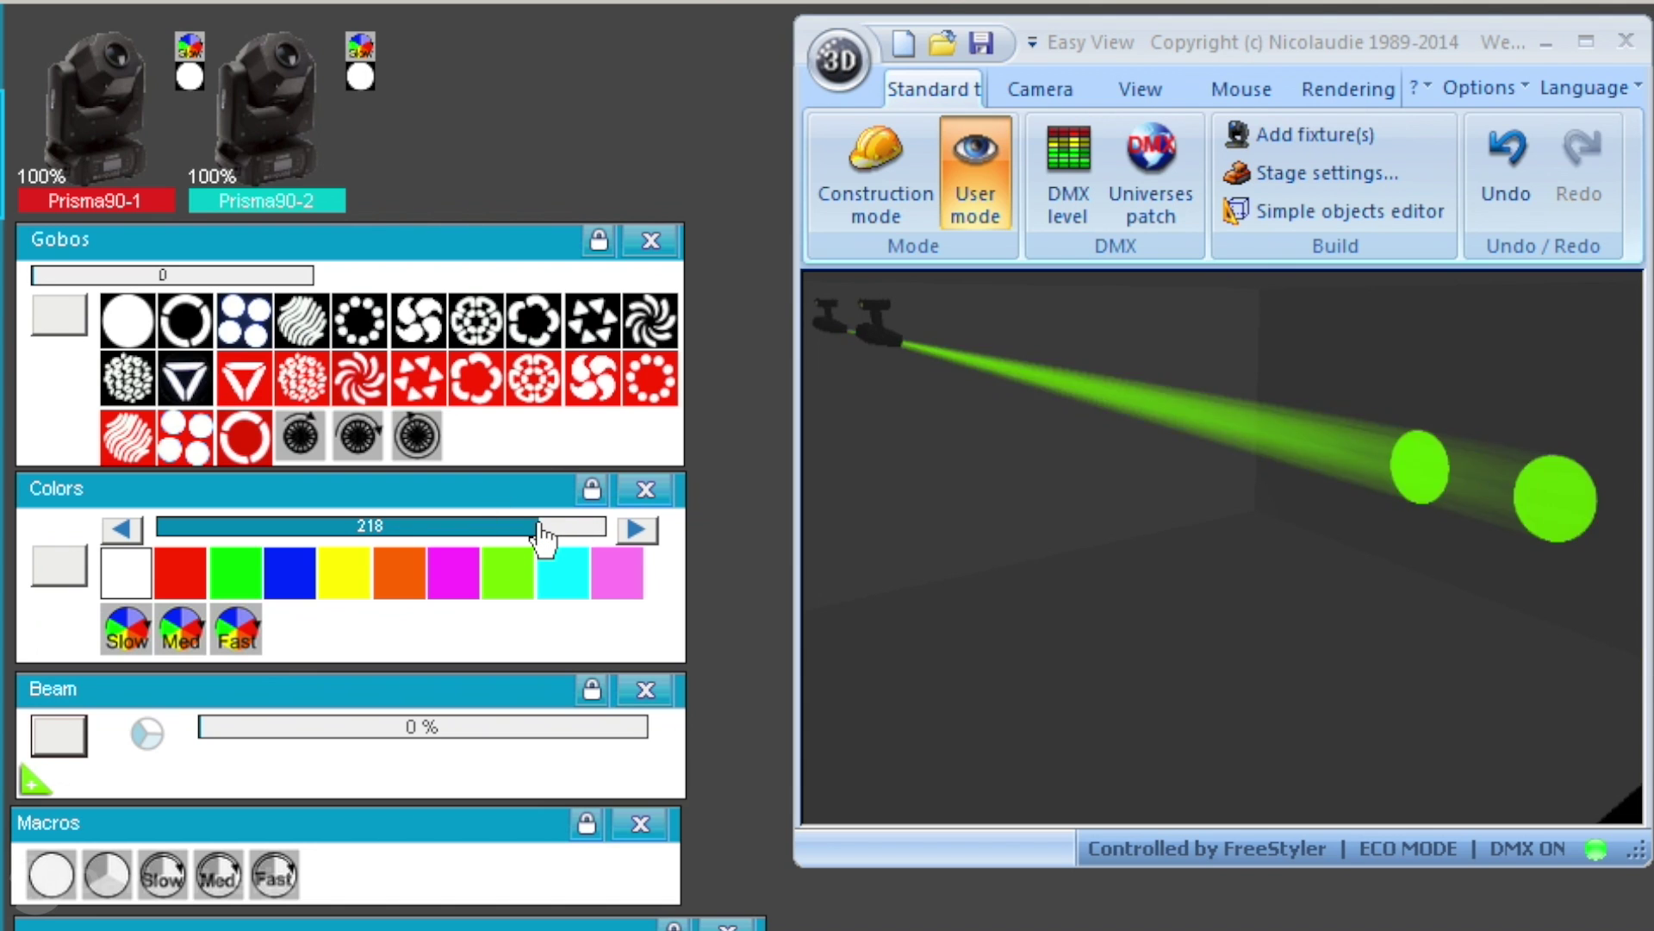
Test the fast colour wheel rotation with the colour value at 231, then restore white
left_click(242, 629)
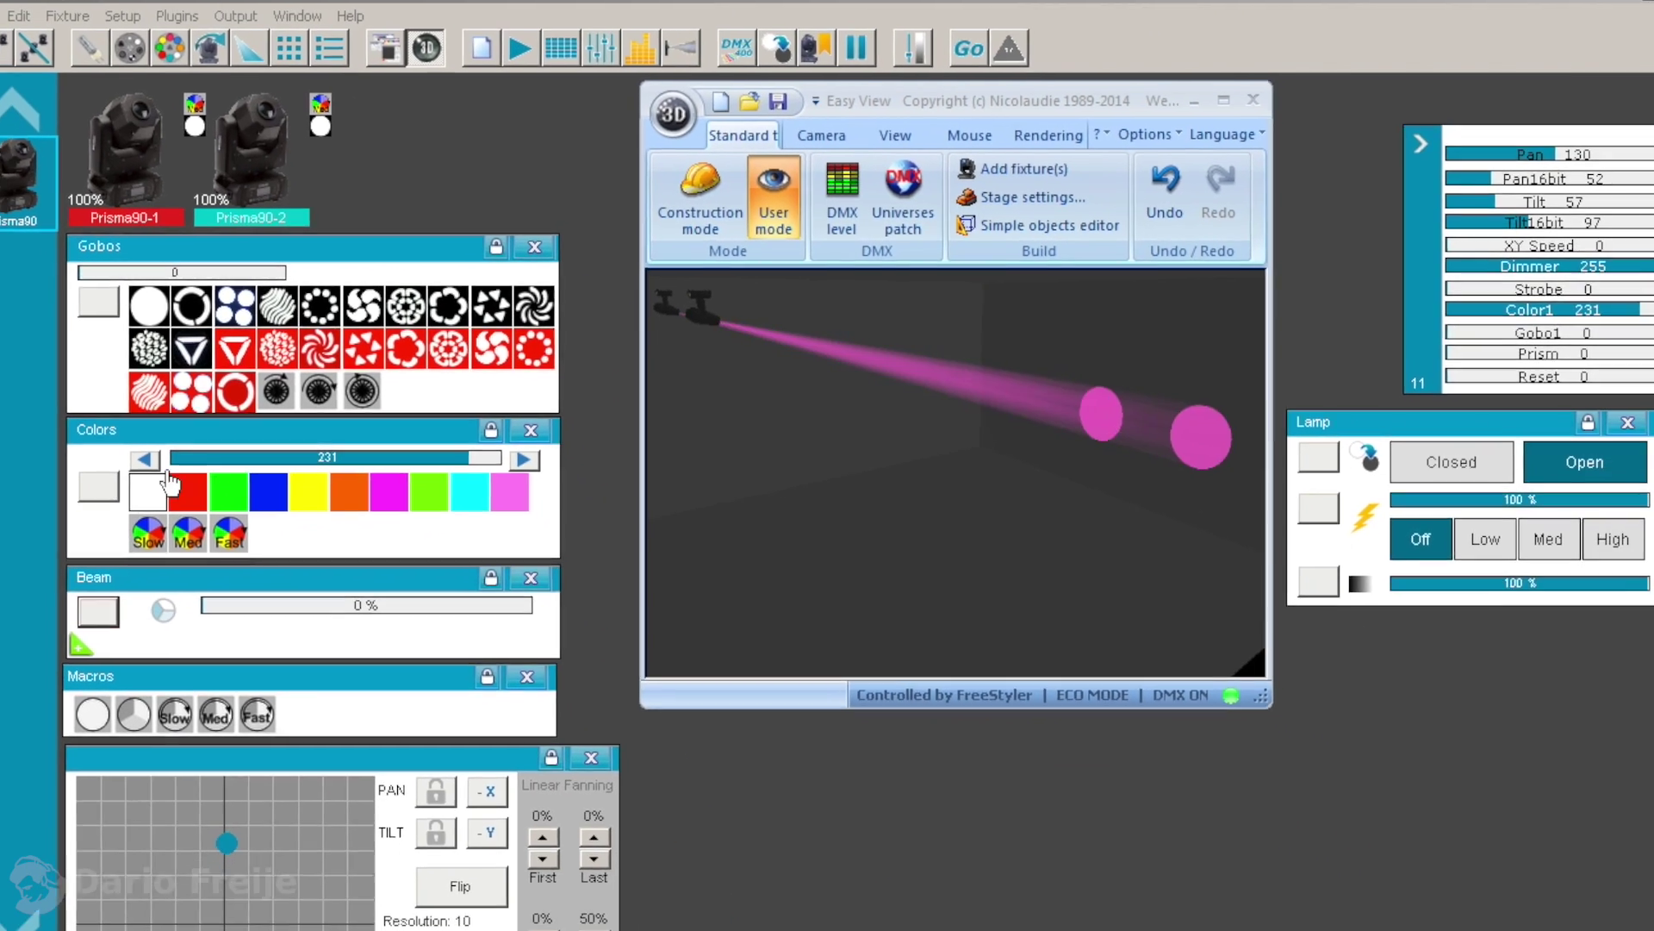
left_click(126, 564)
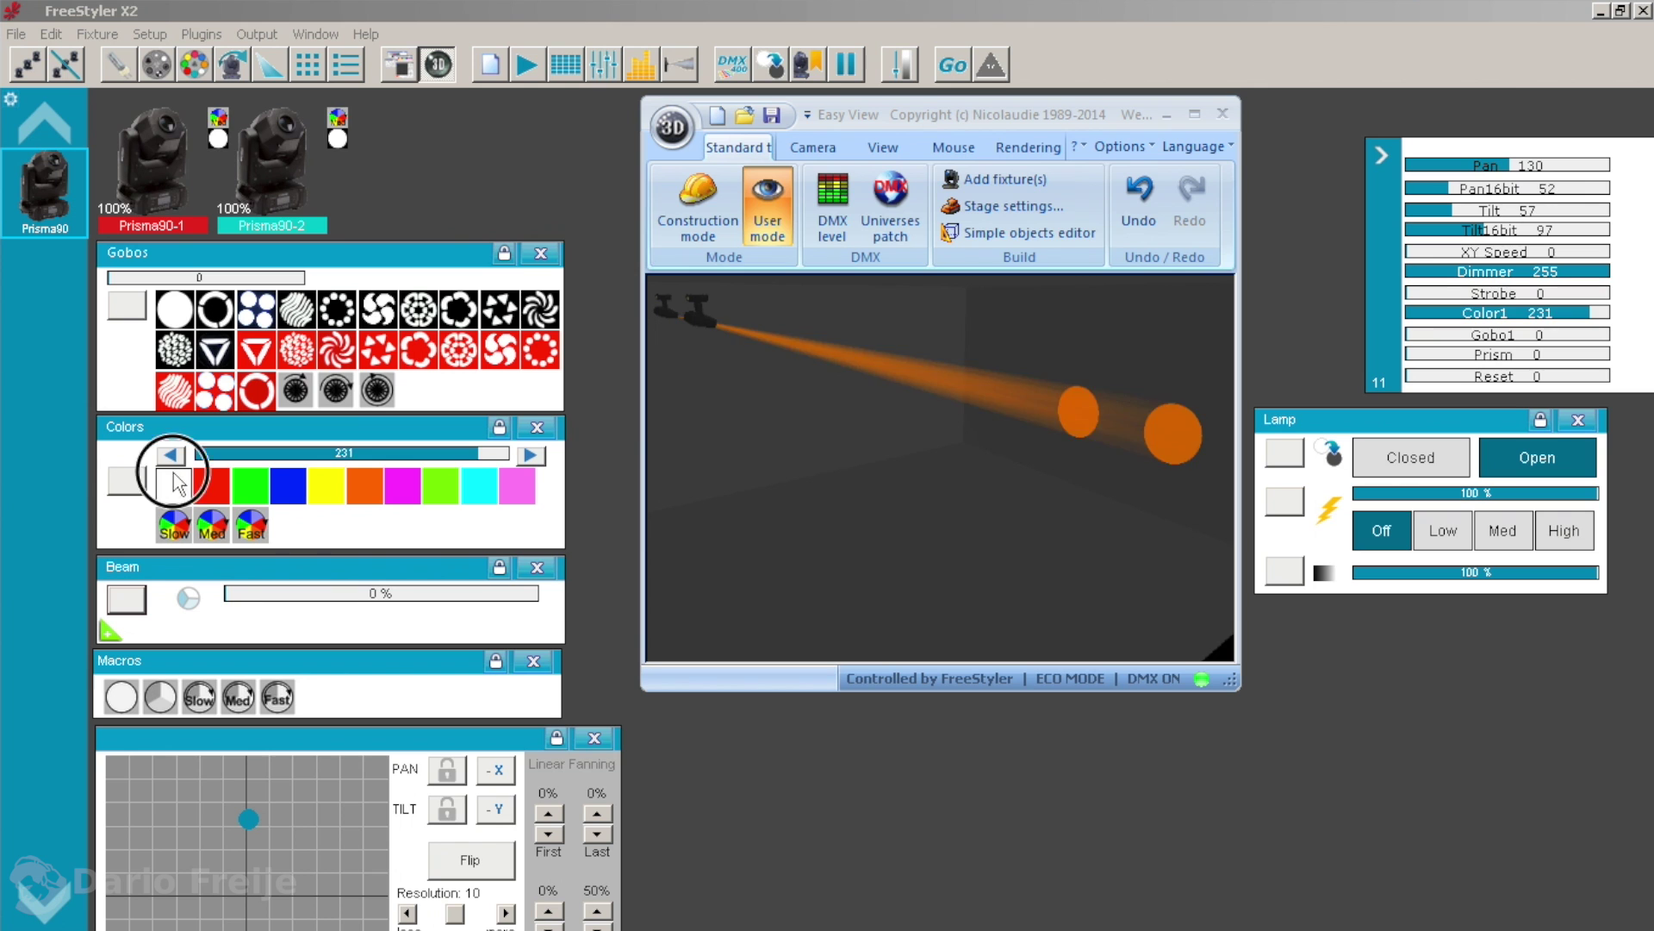
Edit the Prisma90 fixture's gobo wheel, setting the DMX values of Misc_Gobo_Rot_S to 239 and Misc_Gobo_Rot_F to 246
right_click(259, 164)
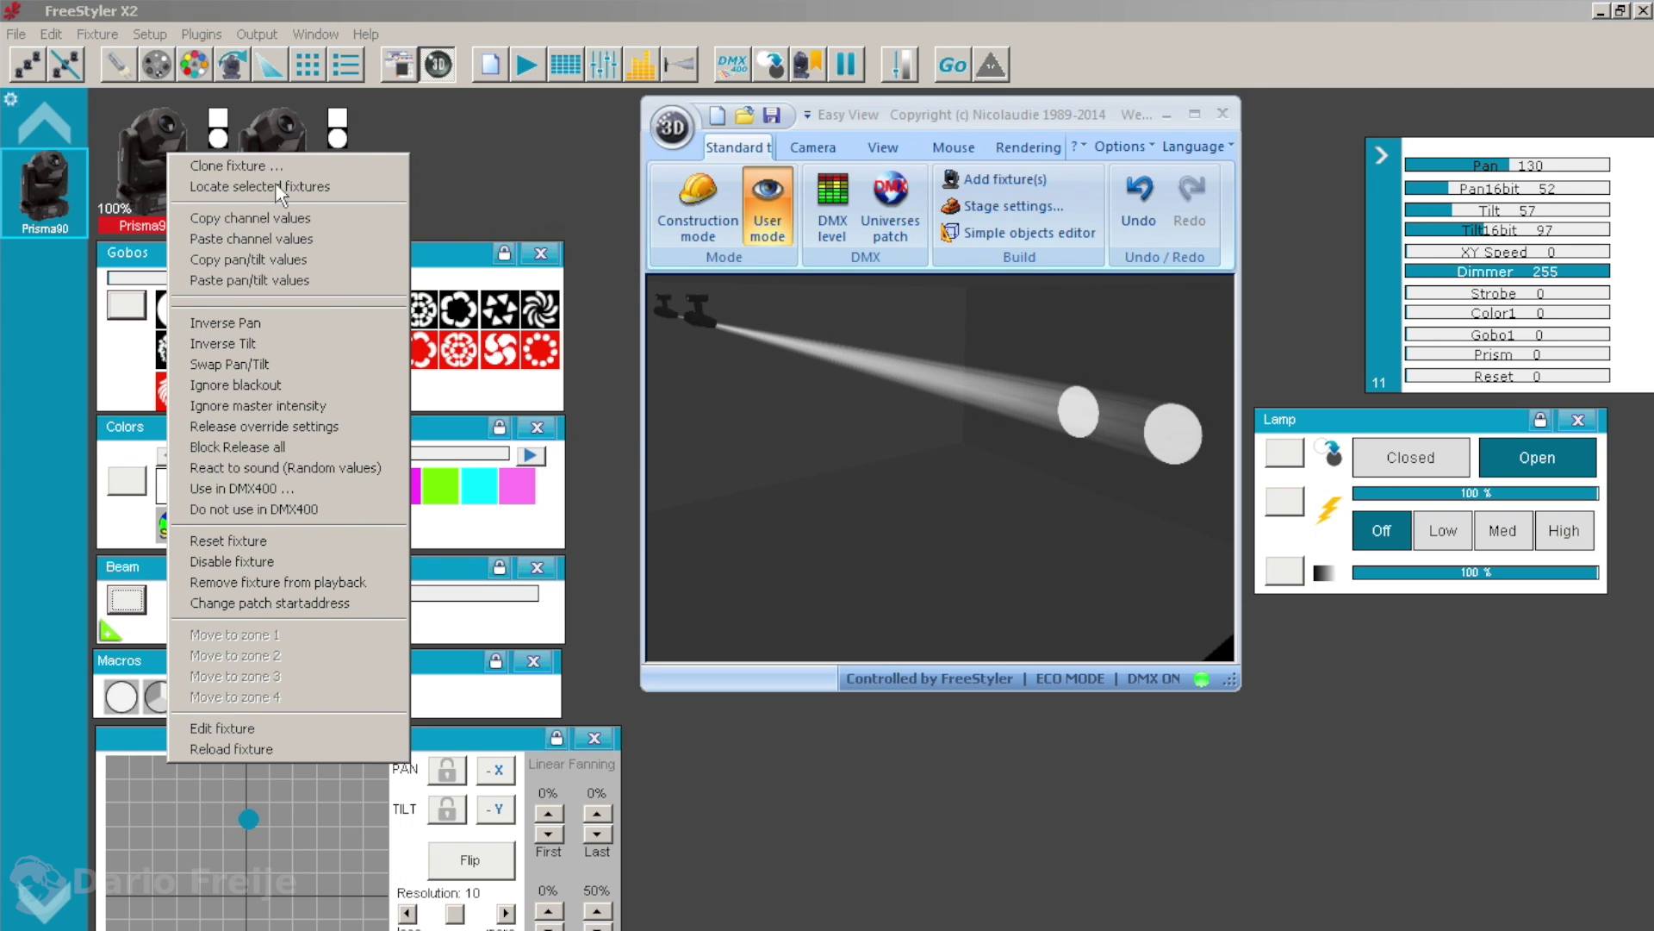
left_click(267, 732)
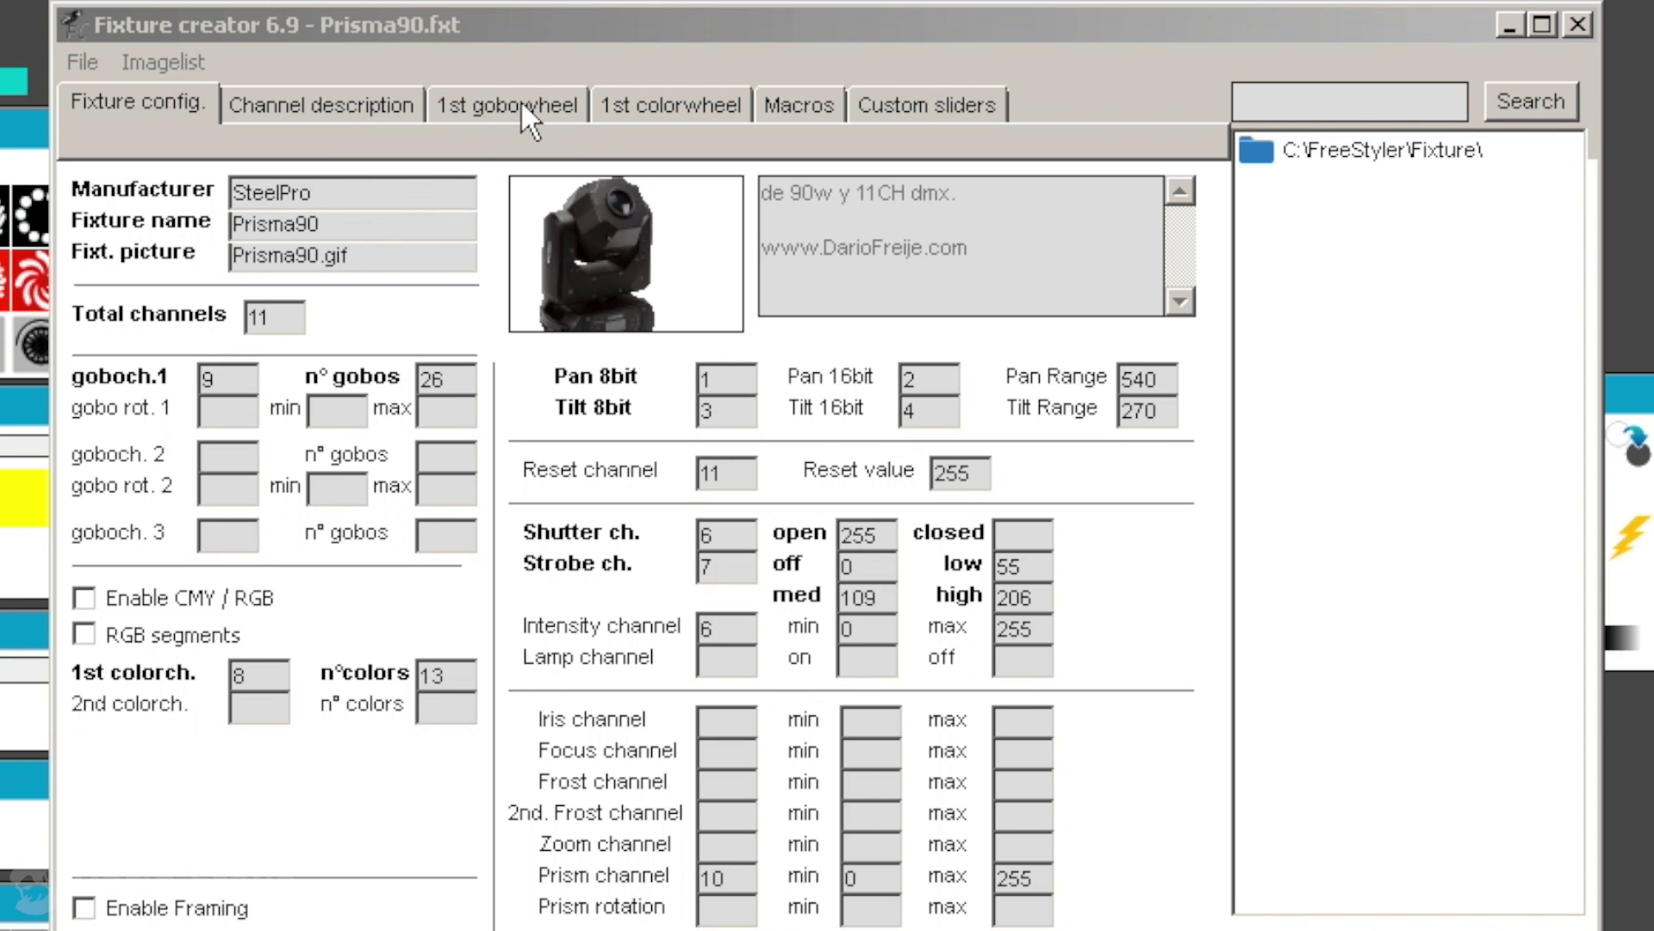
left_click(517, 101)
left_click(1211, 816)
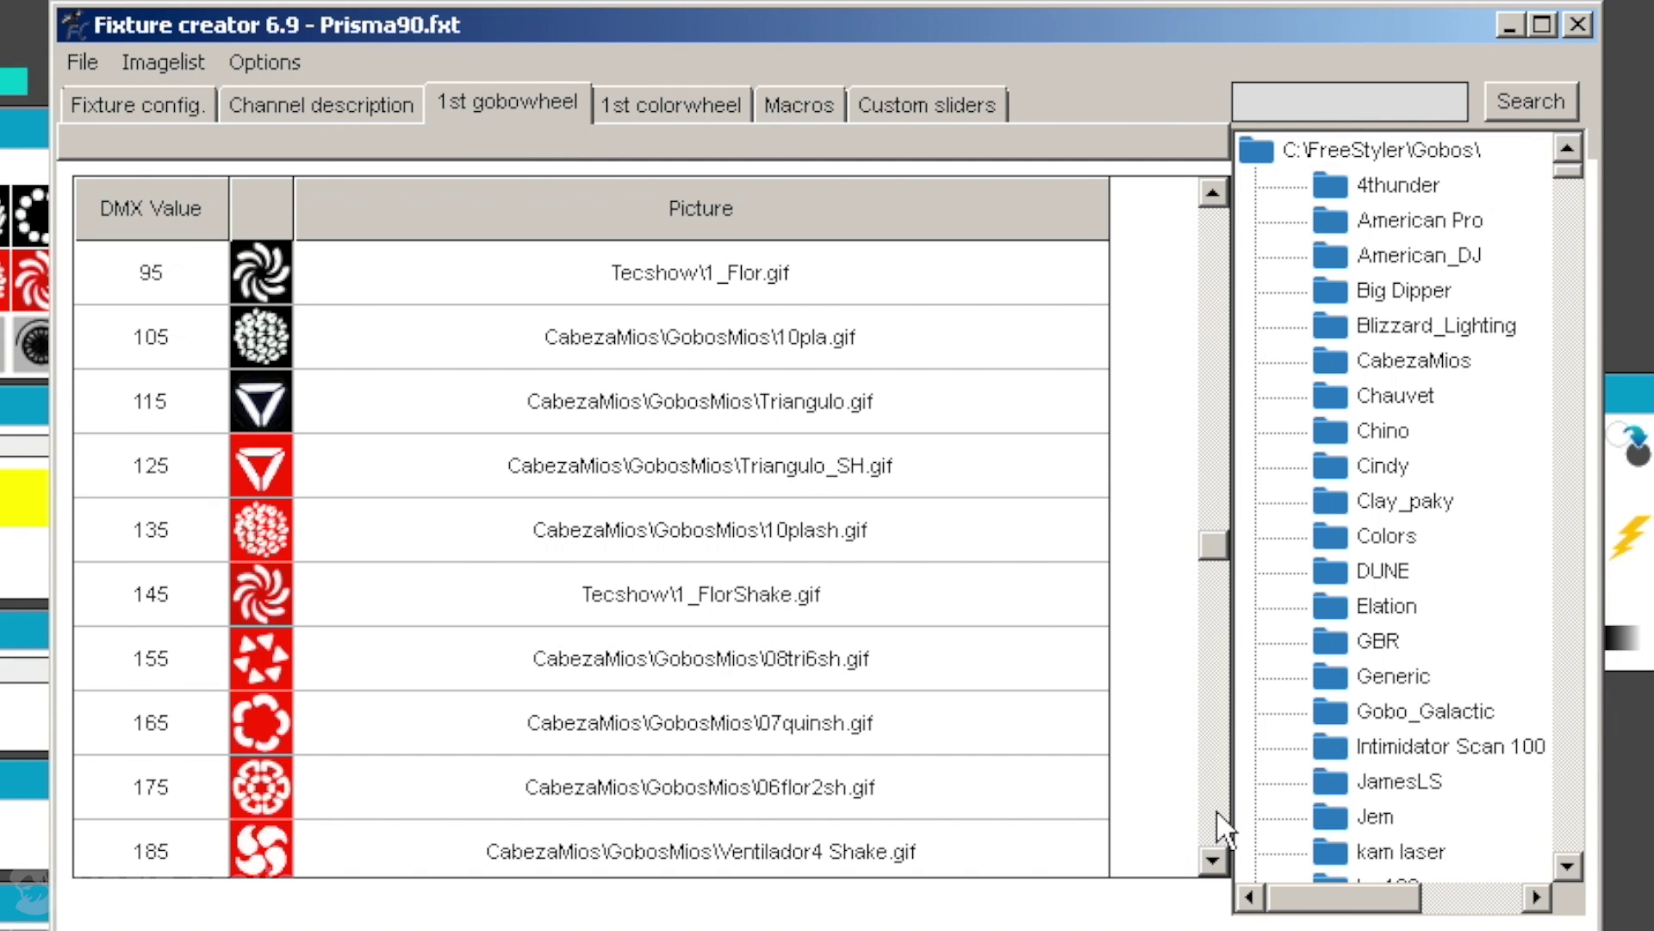
left_click(1213, 819)
left_click(183, 660)
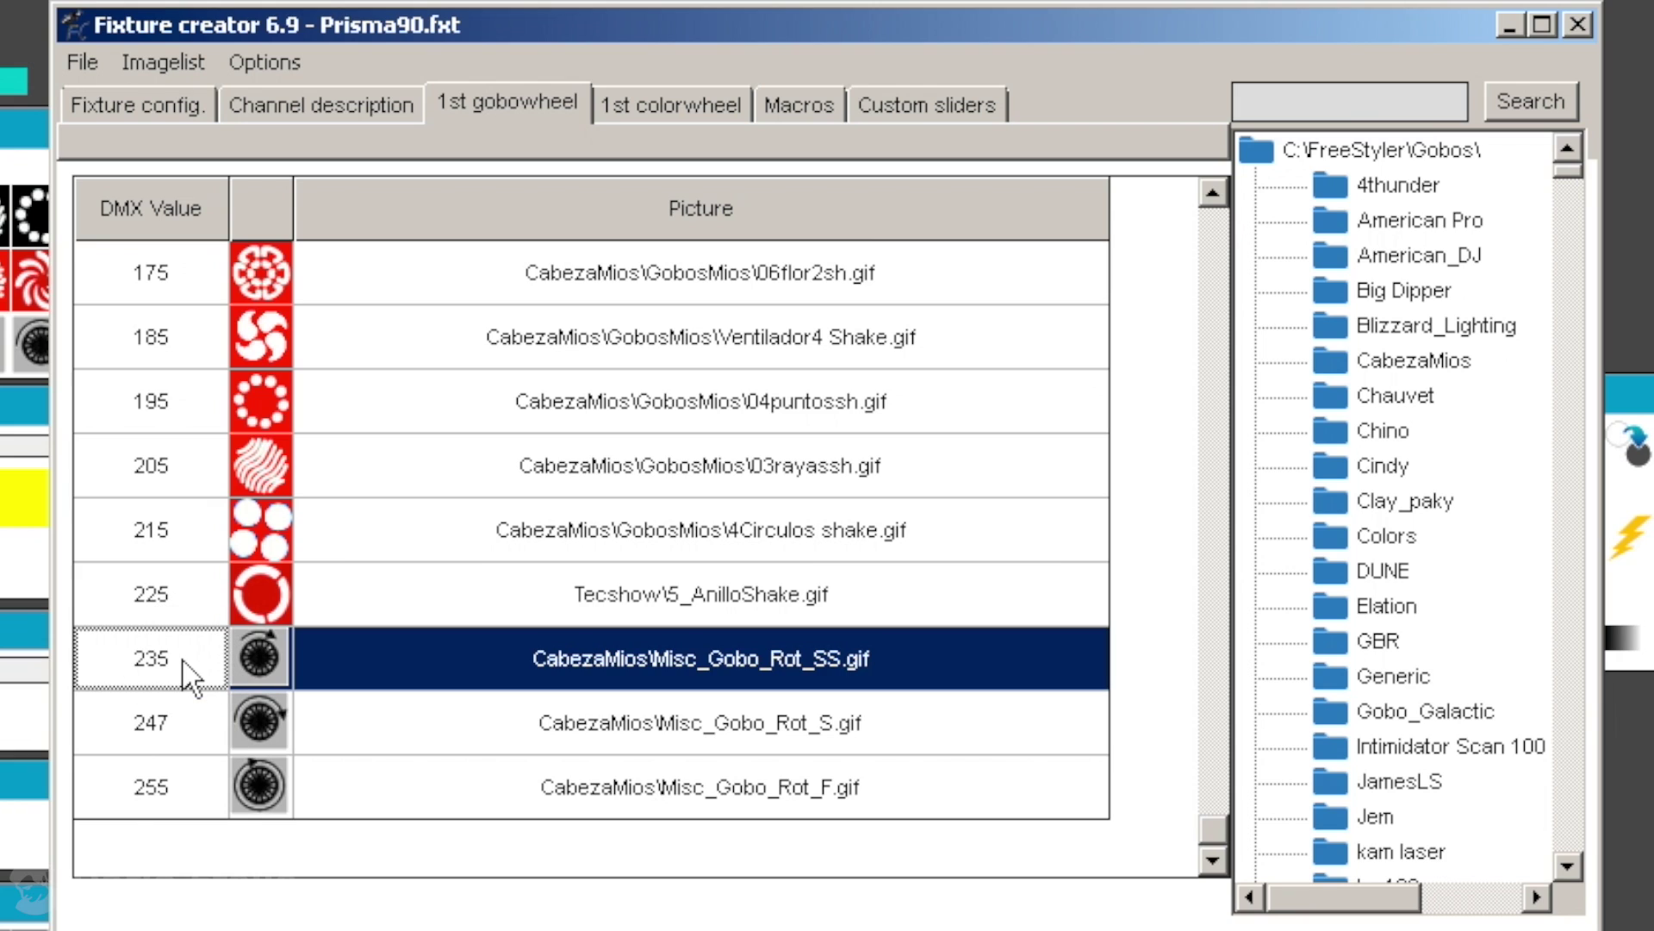
left_click(183, 715)
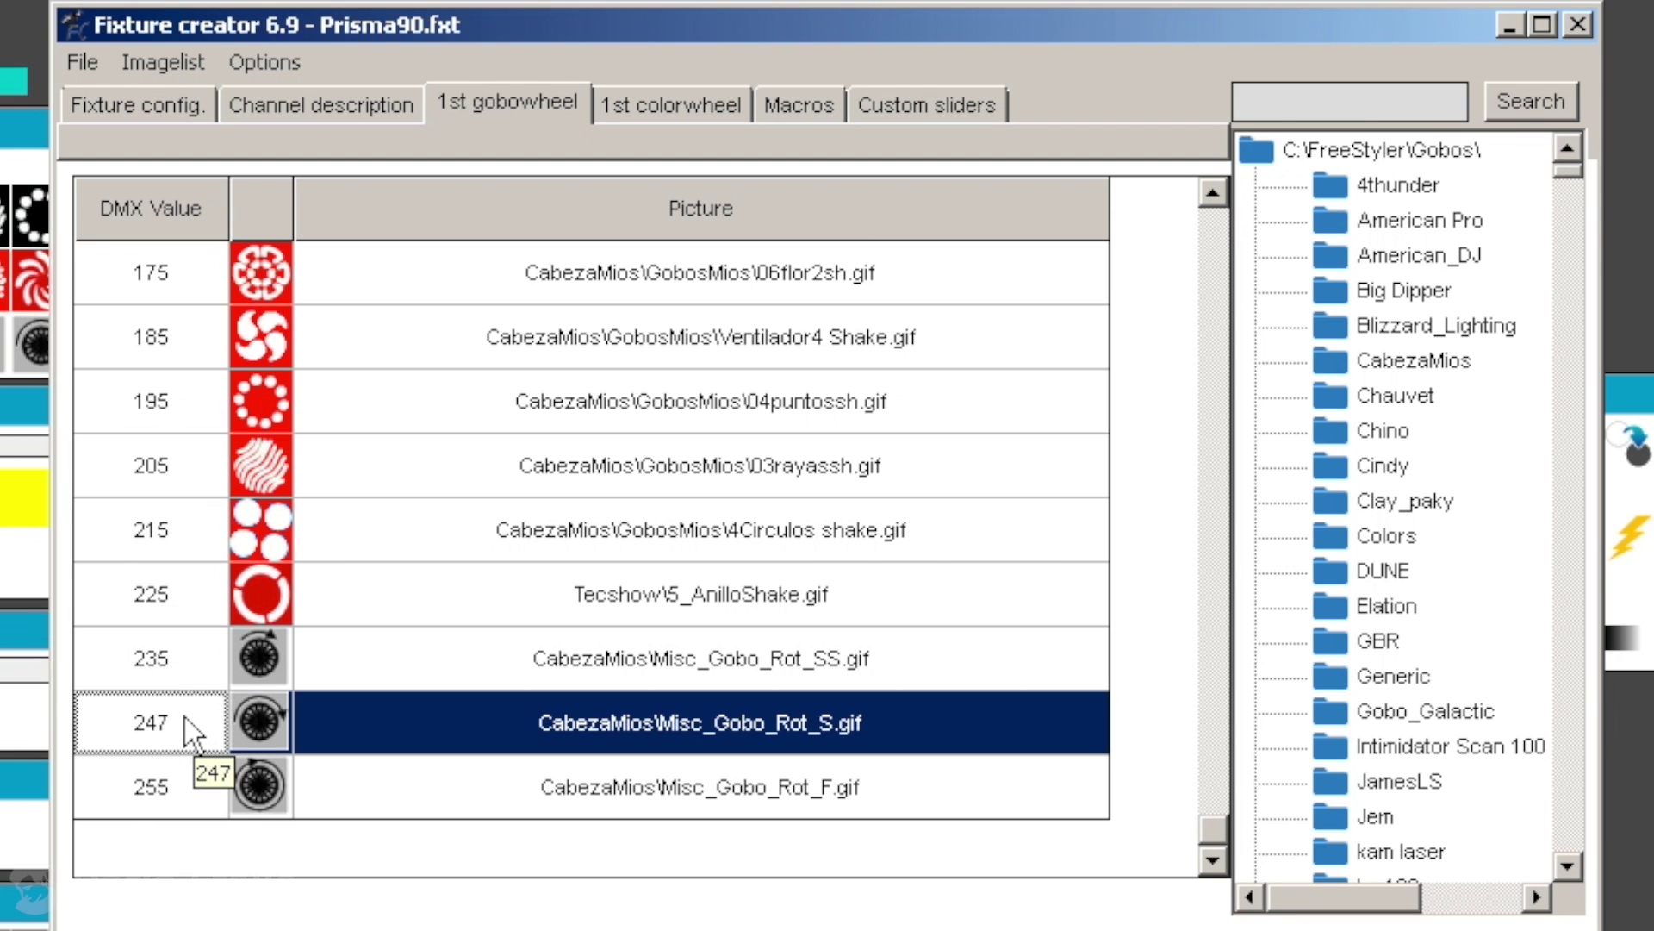
key("BackSpace")
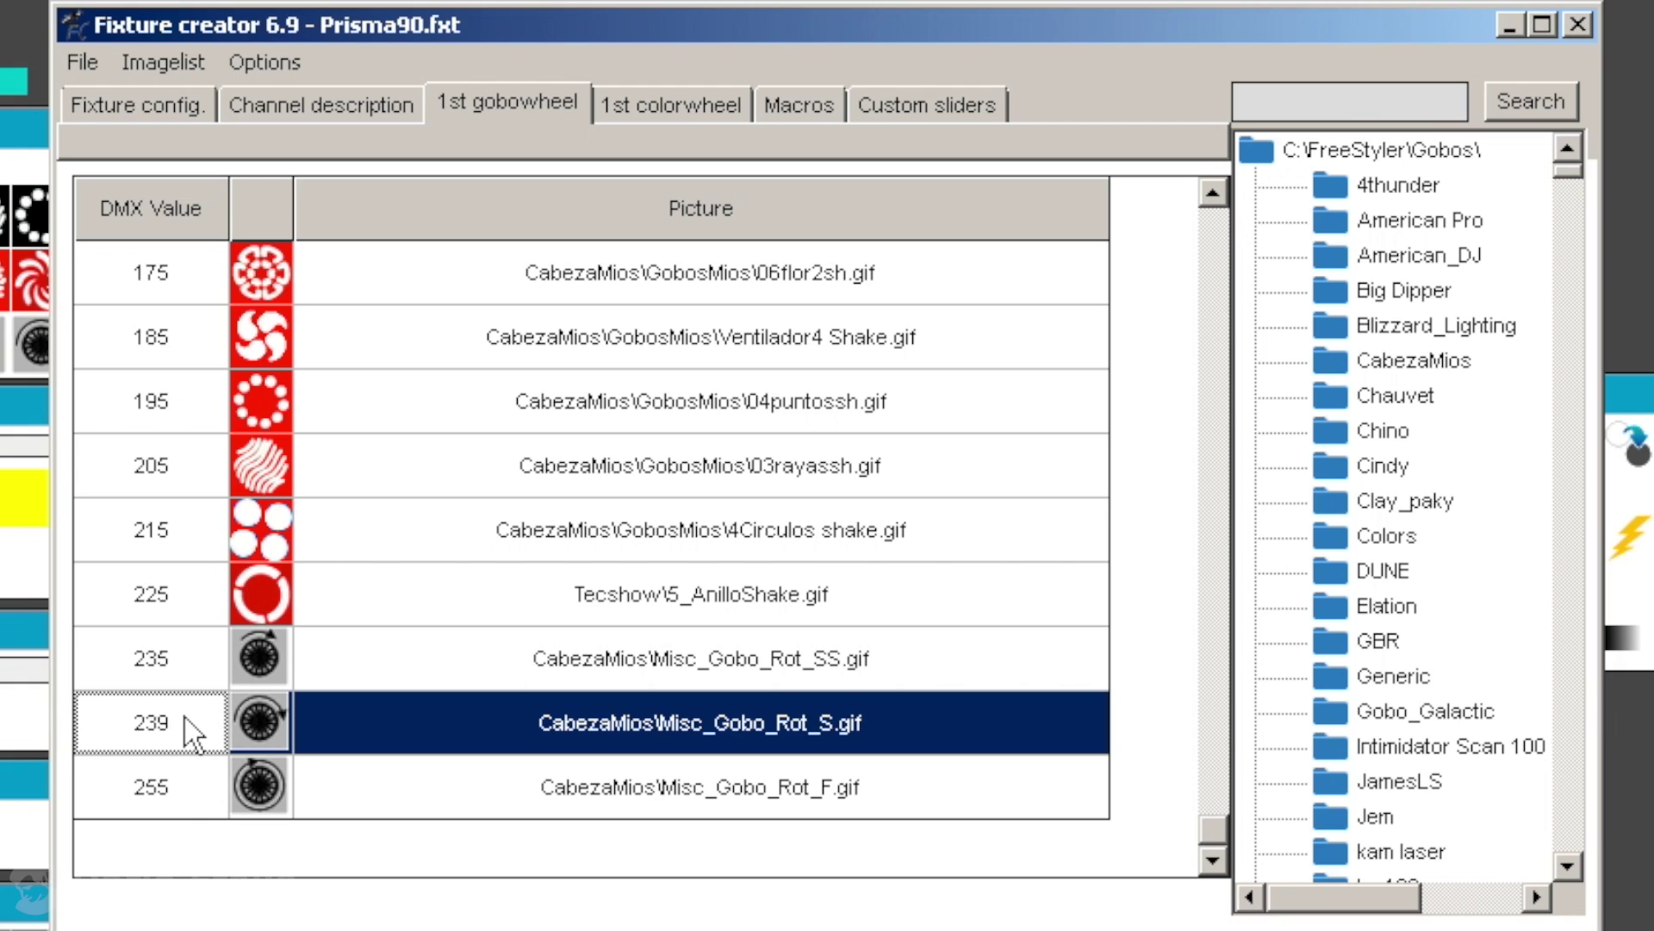
left_click(181, 788)
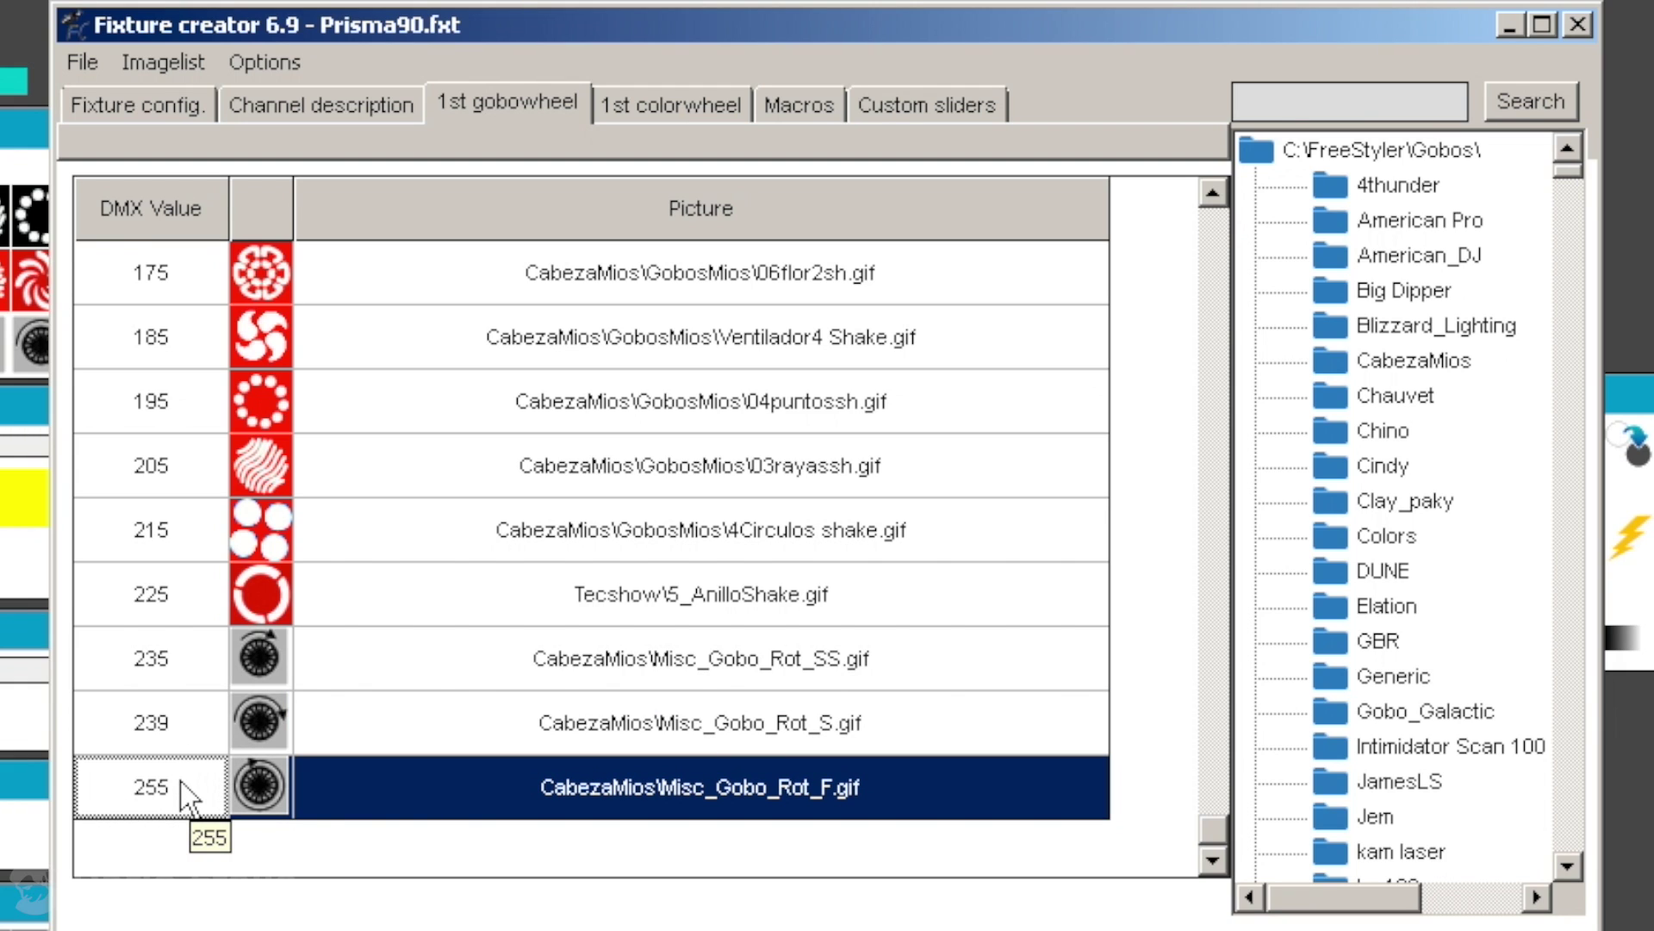
key("BackSpace")
Set the colour wheel's DMX values to 218 for the medium rainbow rotation and 231 for the fast one
left_click(689, 108)
scroll(1149, 748, "down", 2)
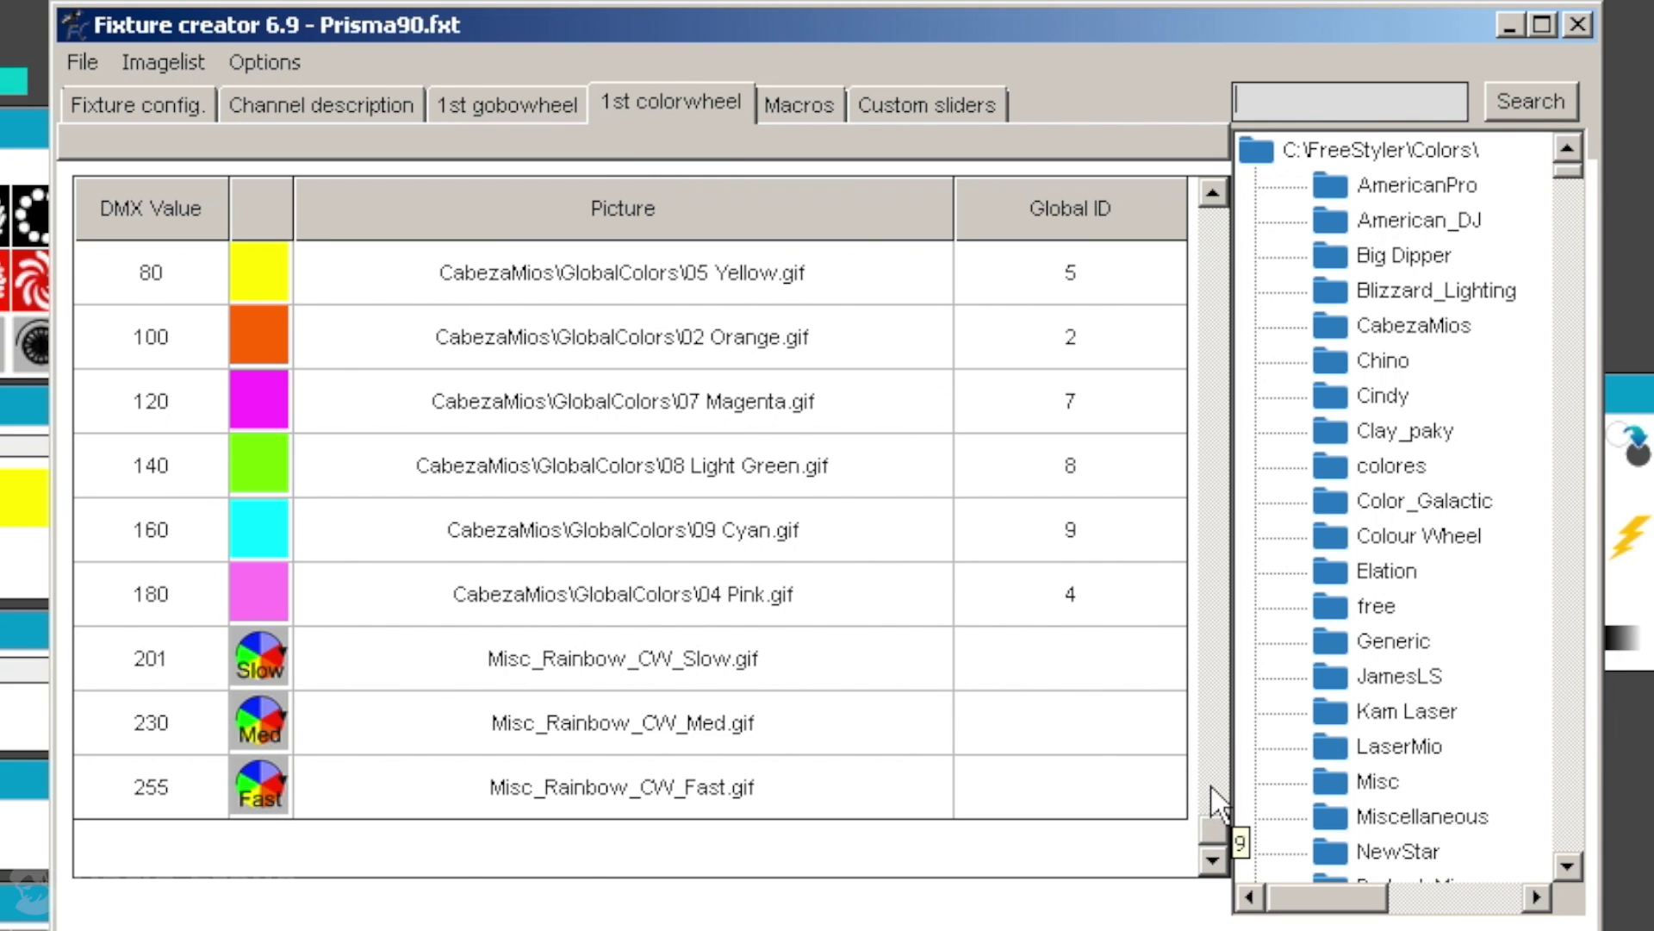
left_click(185, 668)
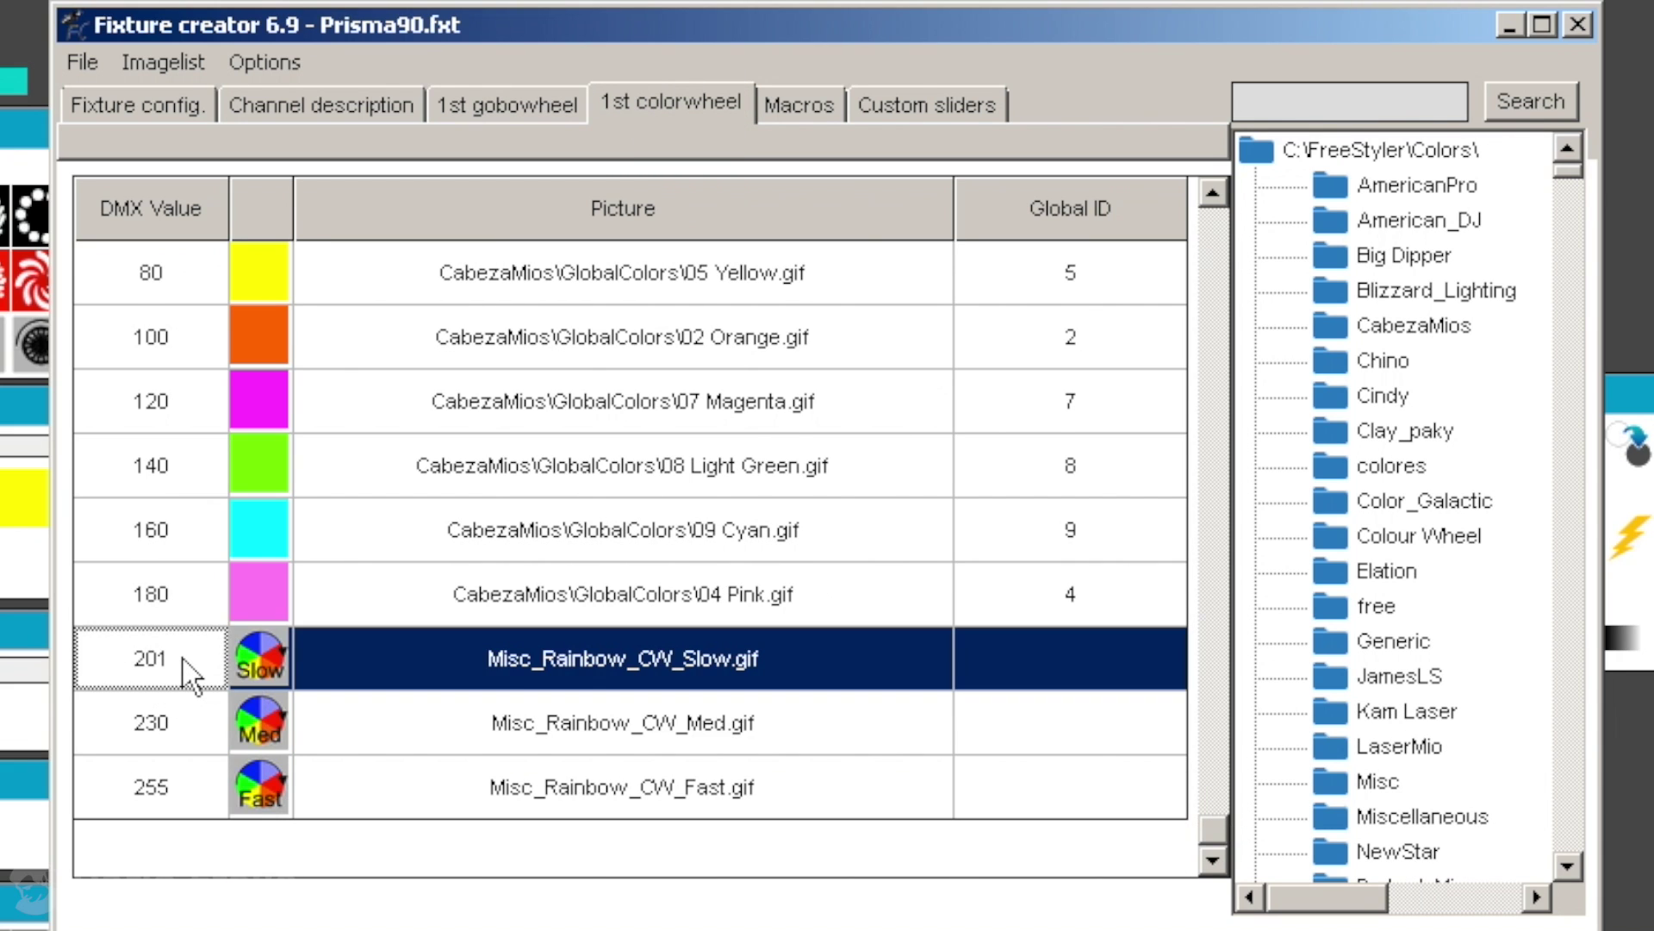
left_click(179, 719)
type("2")
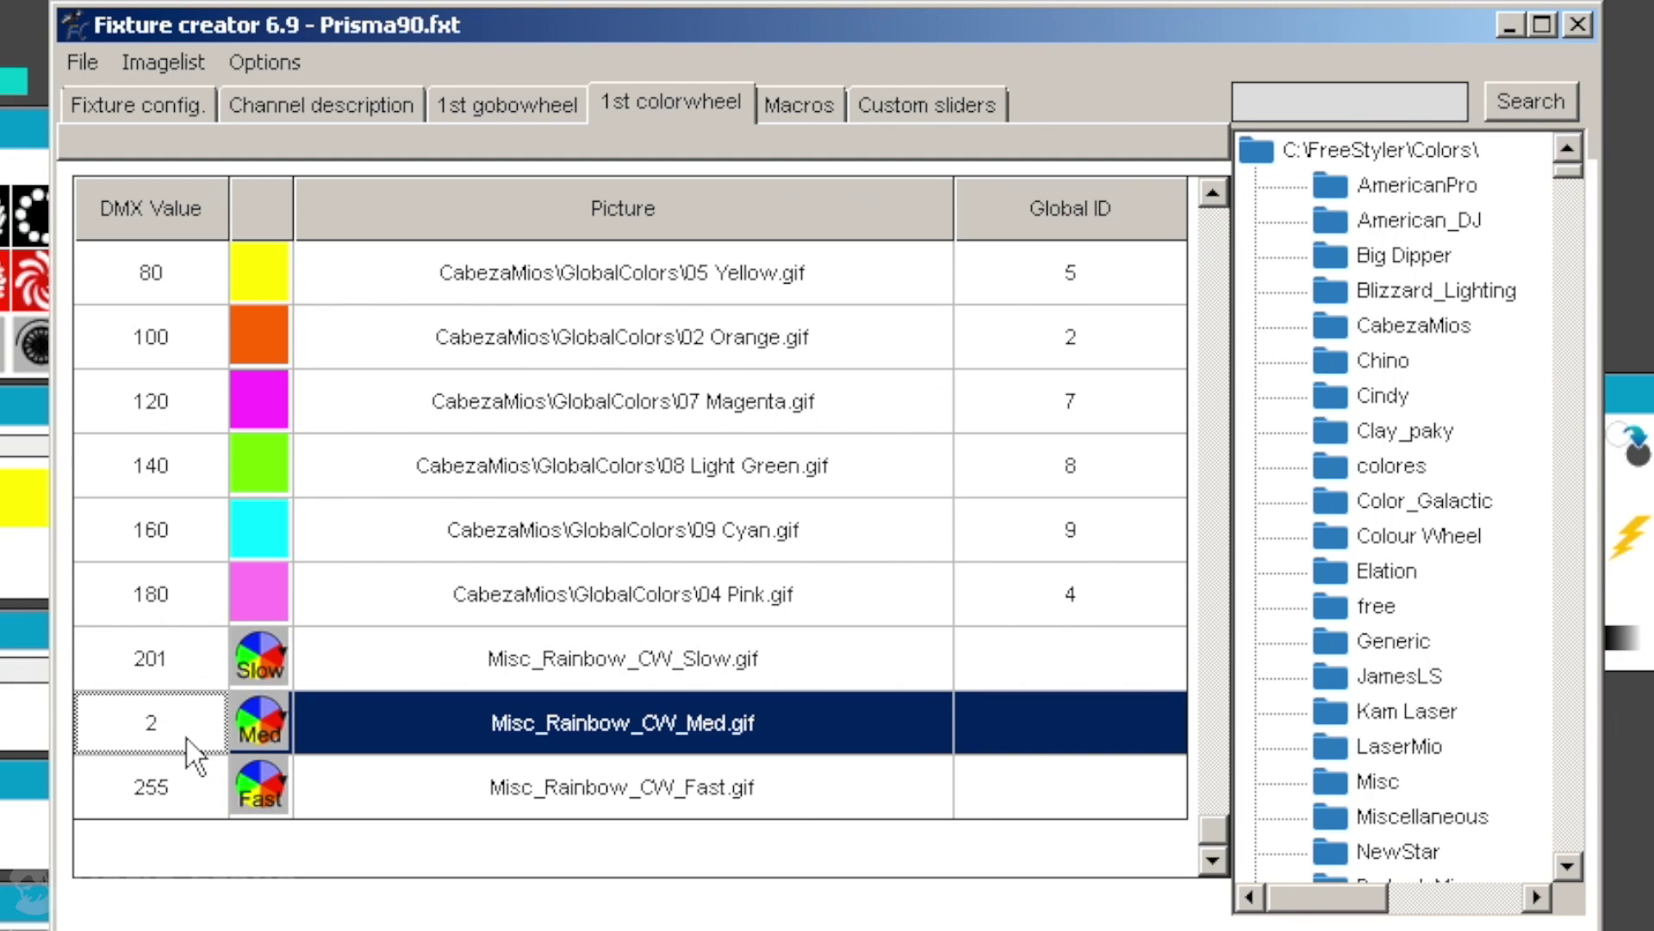
type("18")
left_click(179, 775)
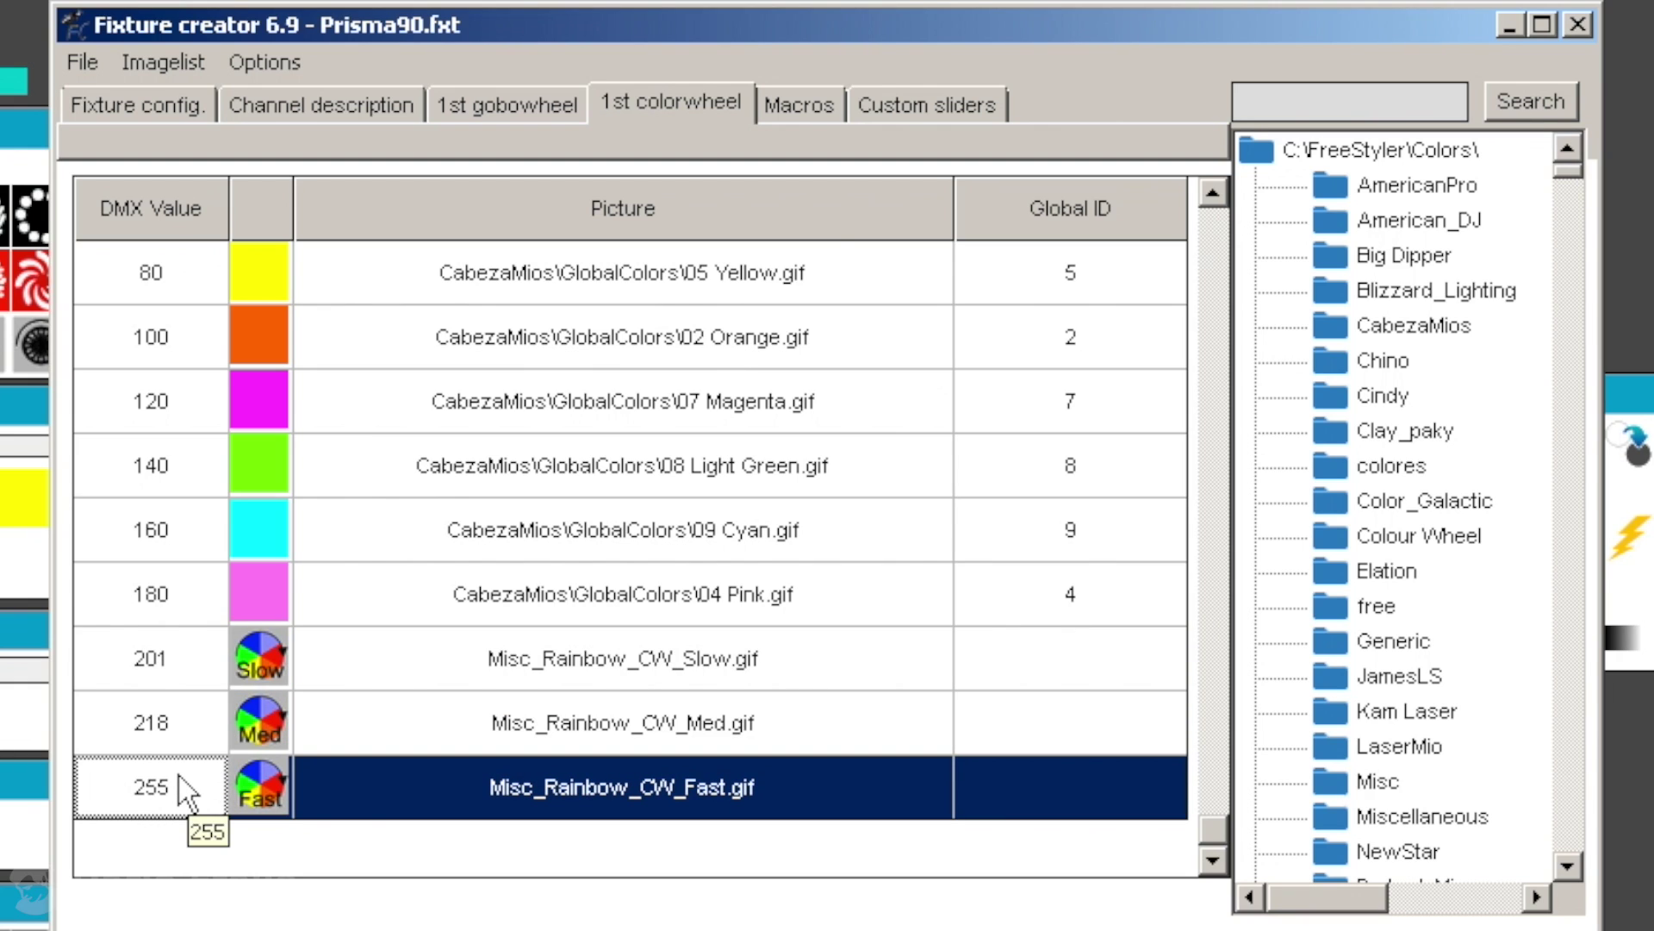
type("231")
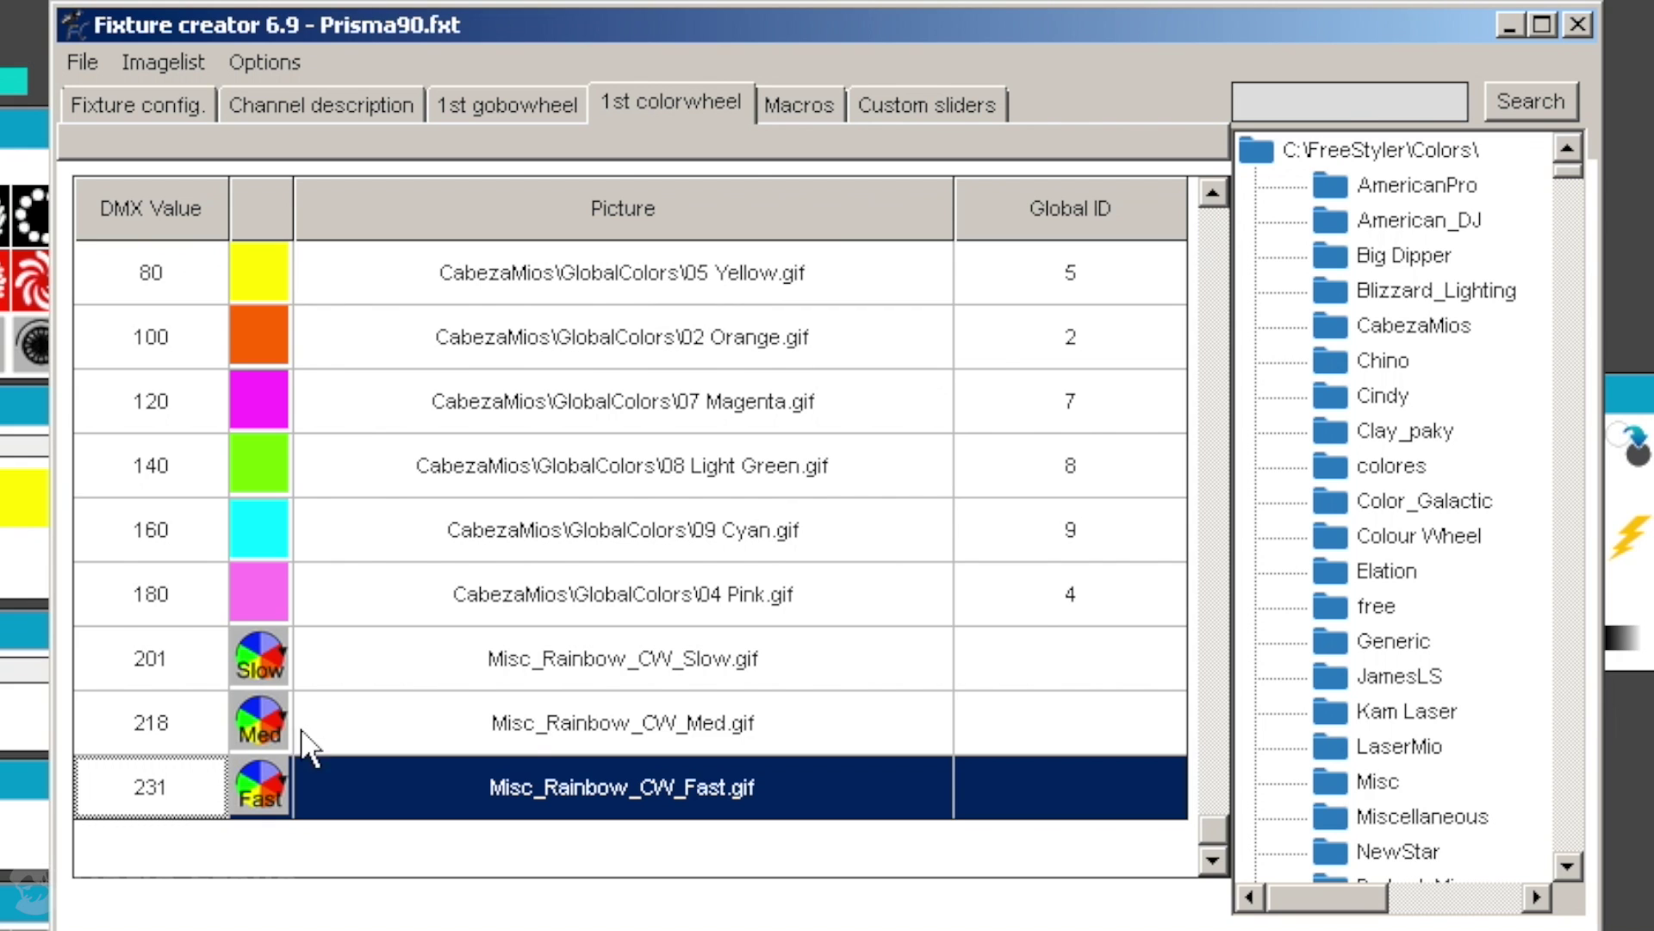
Save the edited Prisma90 fixture file, close Fixture creator, and reload the fixture
left_click(150, 101)
left_click(84, 62)
left_click(142, 176)
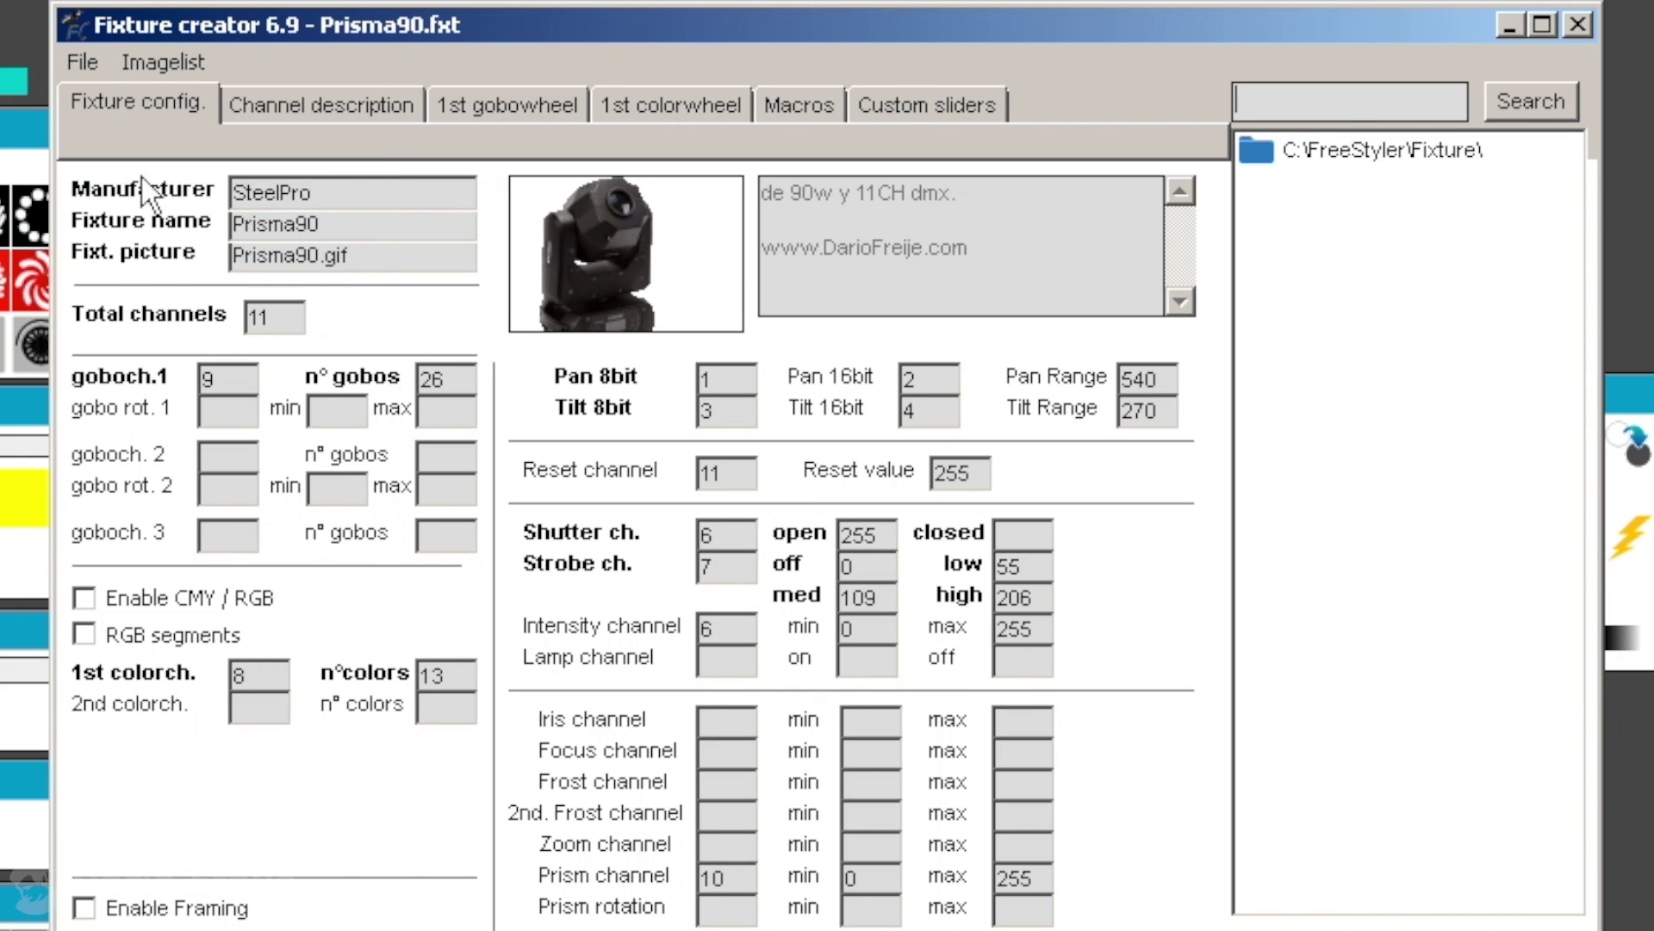
left_click(1578, 24)
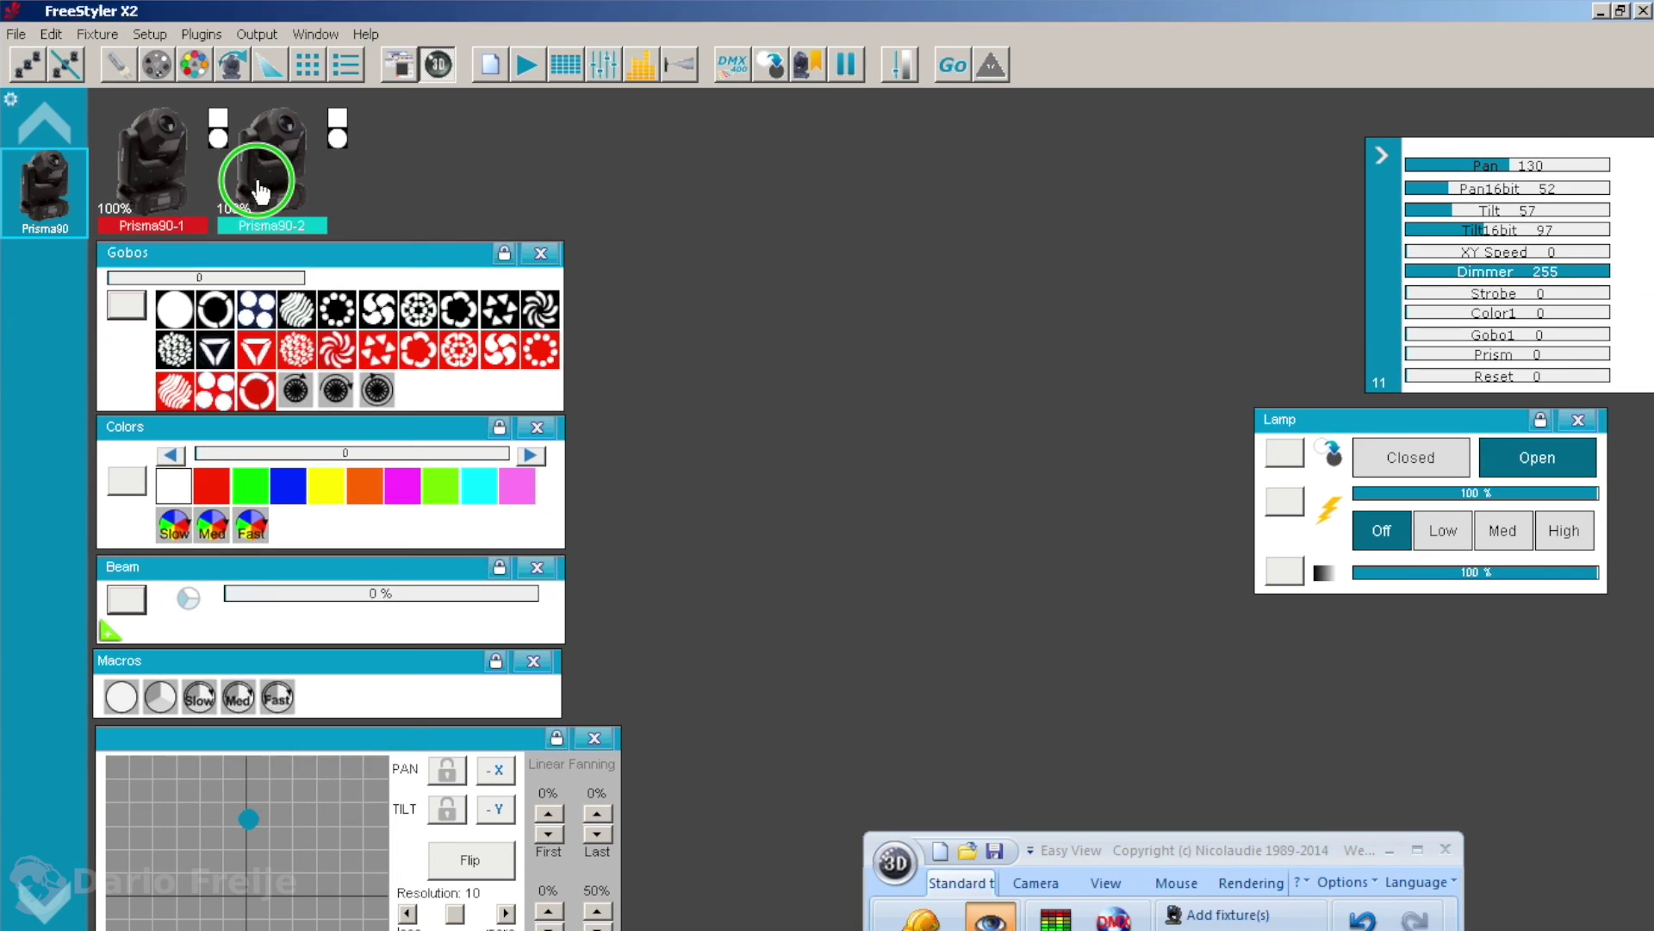
right_click(169, 183)
left_click(274, 776)
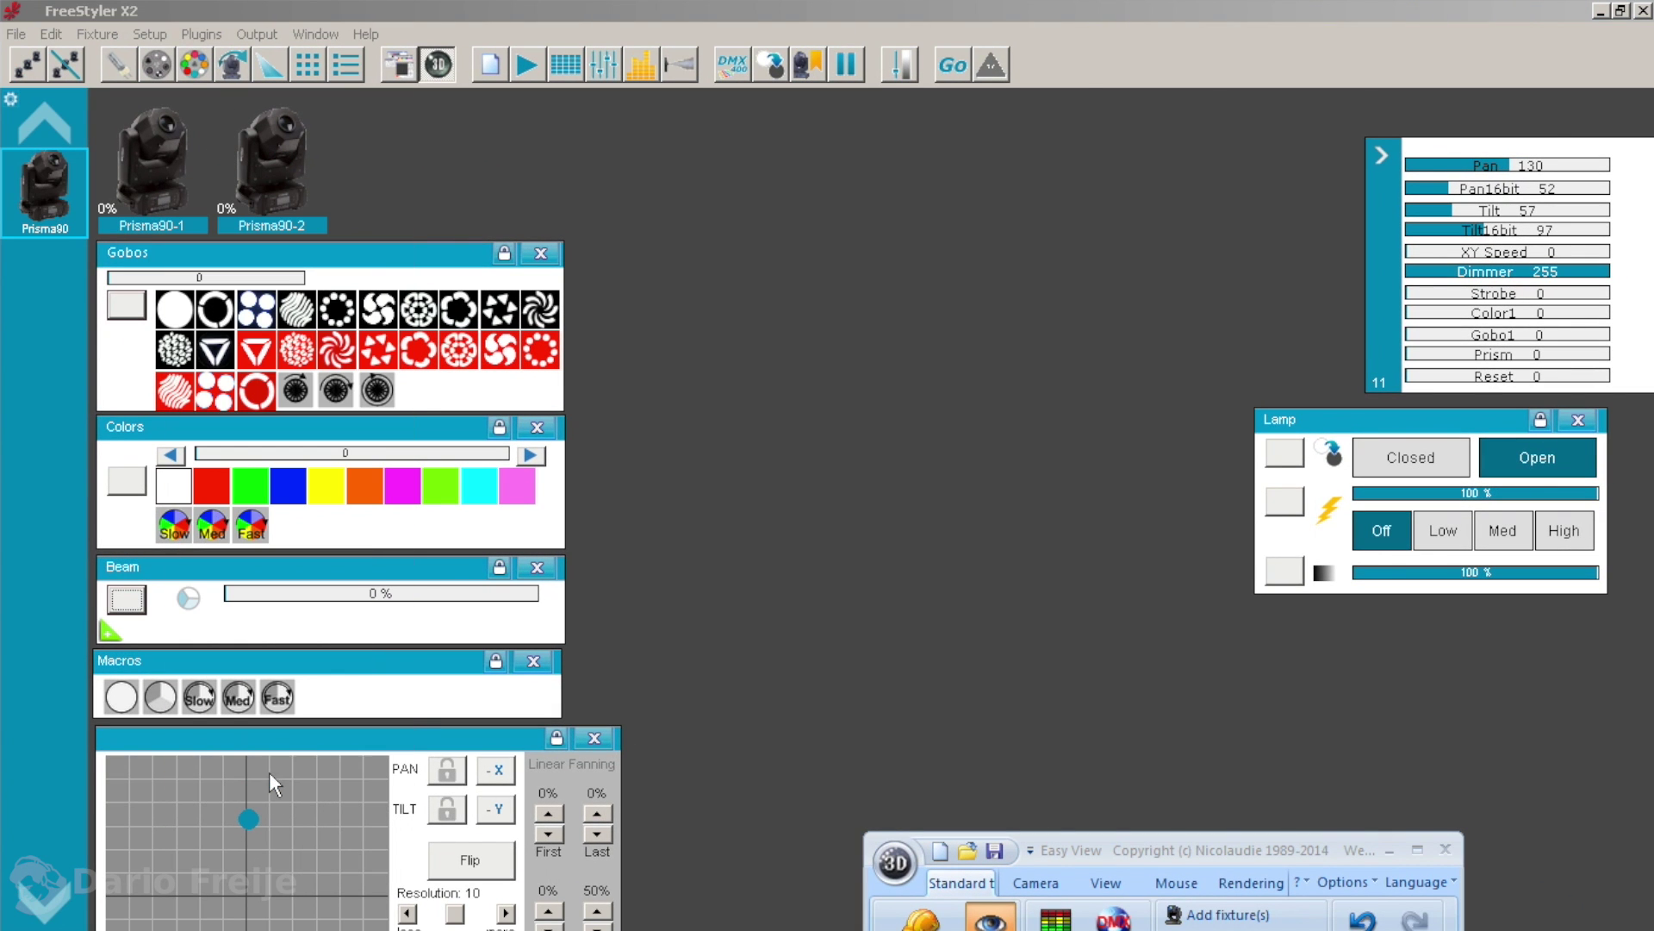
Select both Prisma90 fixtures, move the 3D view fully into sight, and open their lamp shutters
left_click(45, 185)
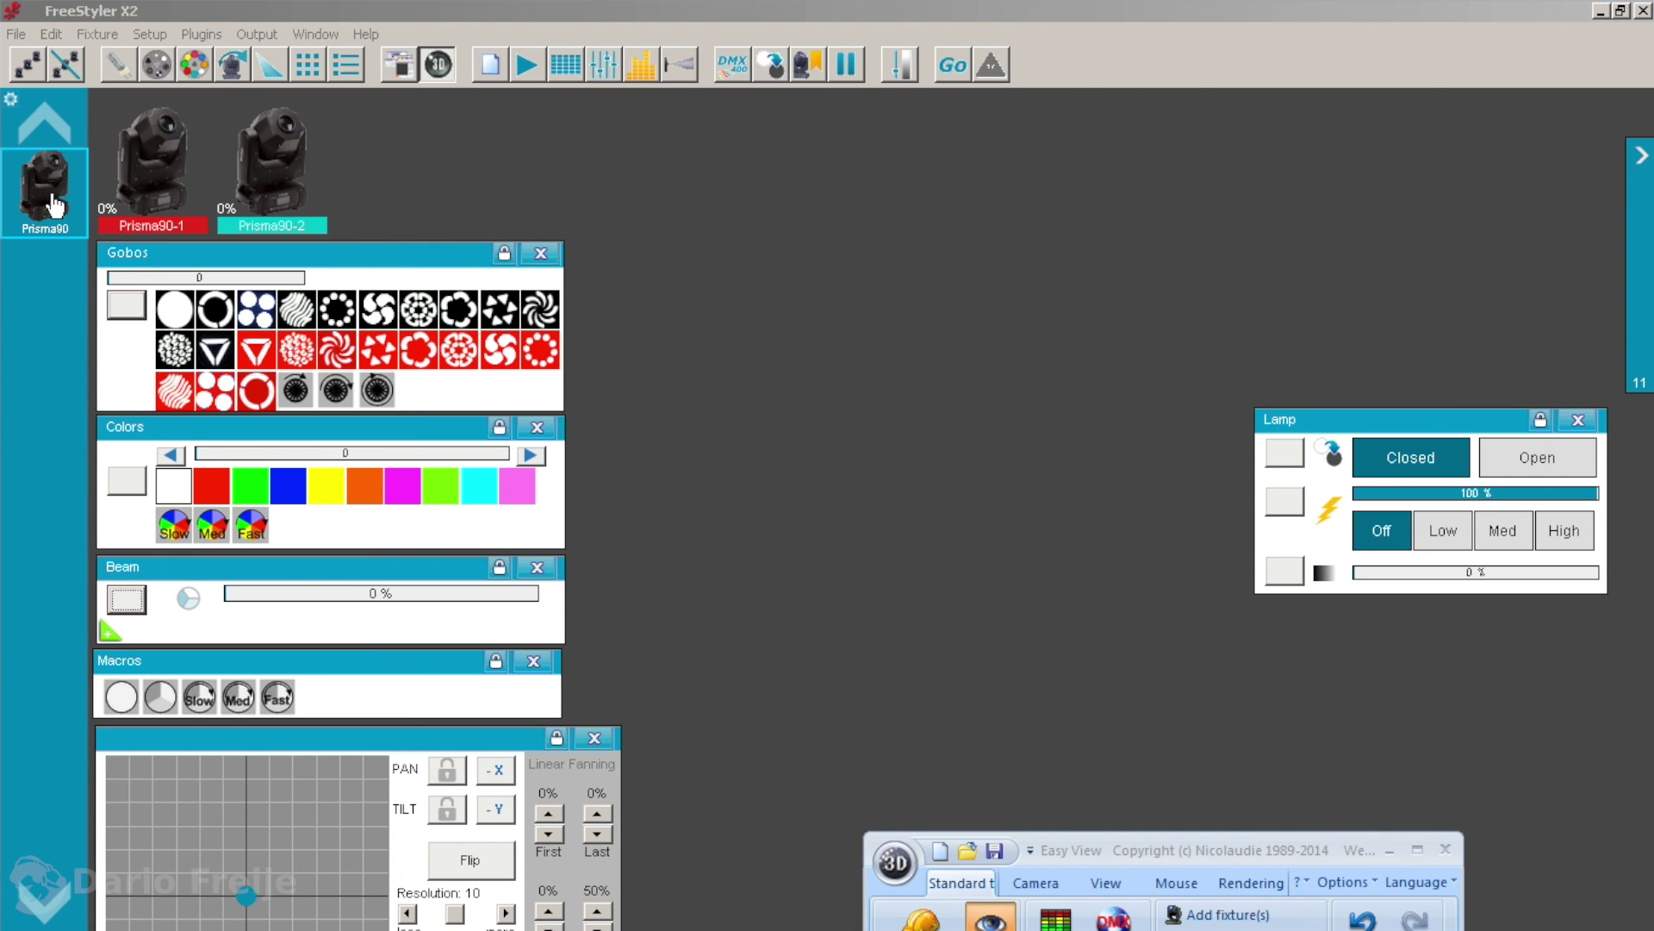
left_click_drag(1234, 850, 982, 120)
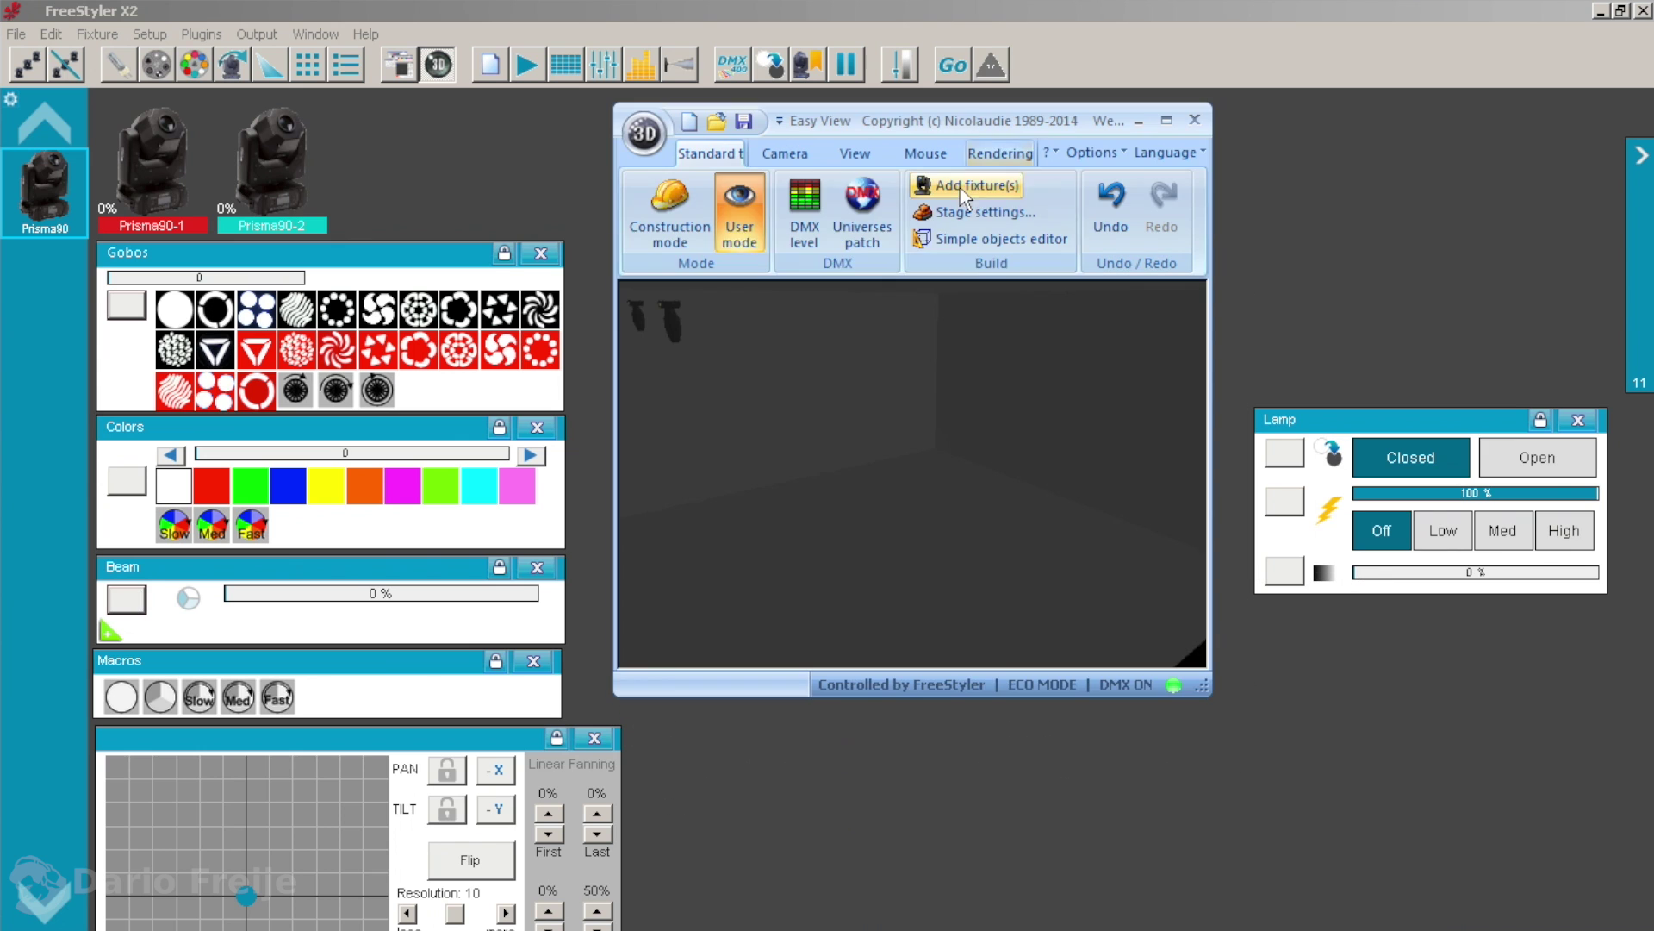
left_click(1559, 460)
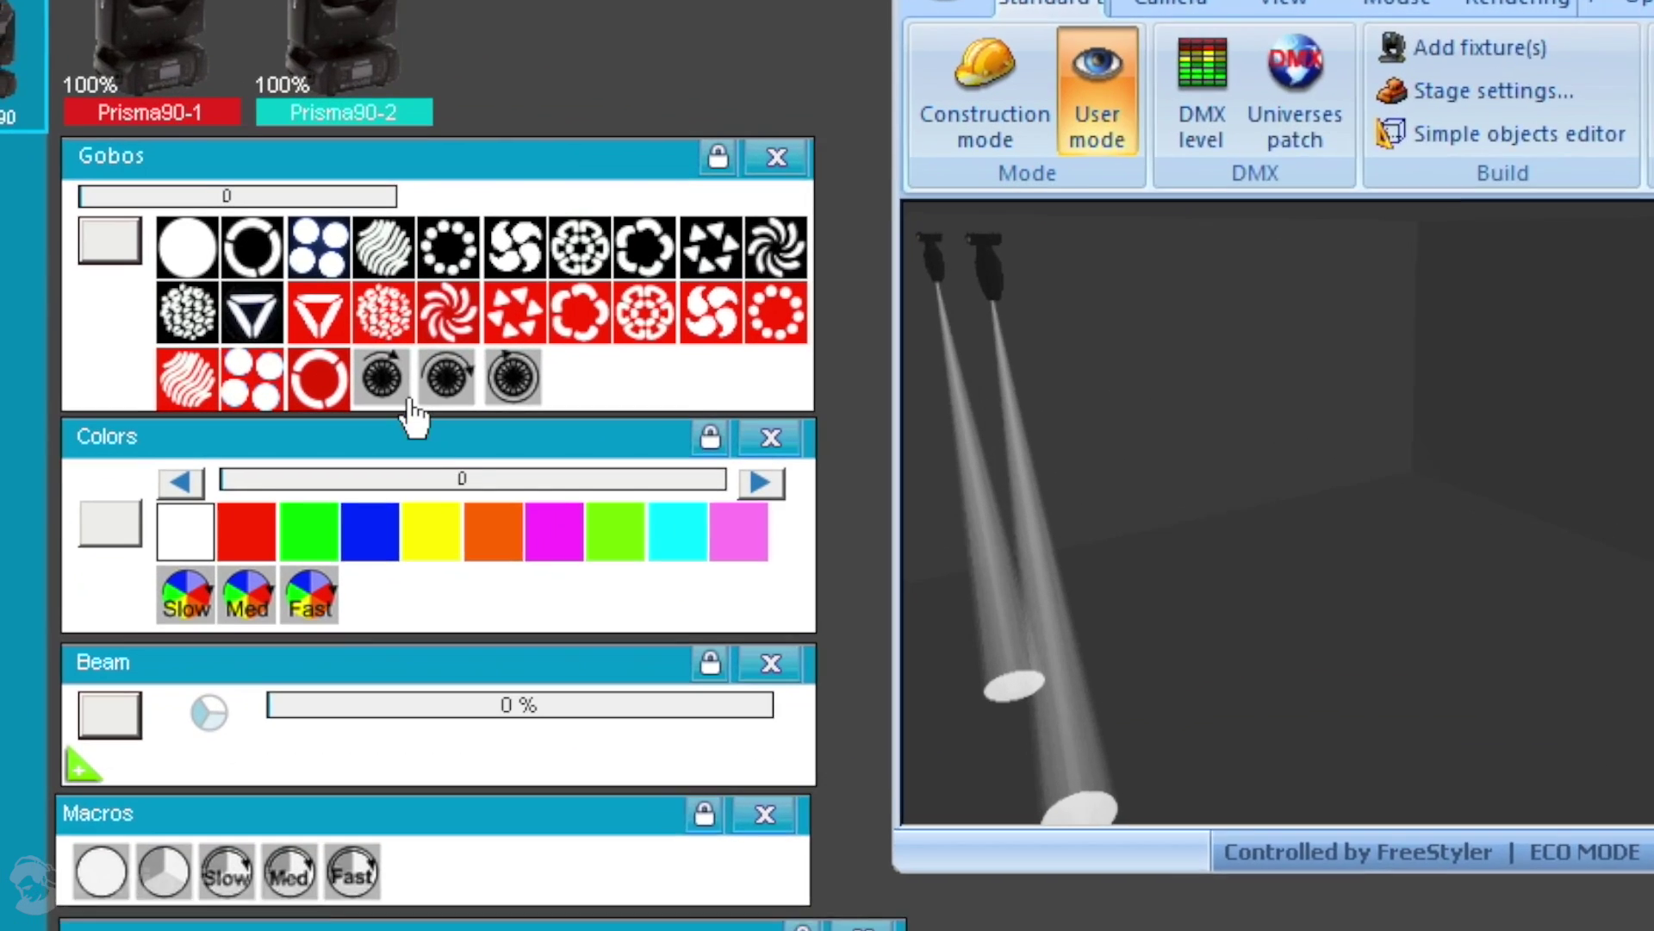
Test the second and third gobo rotation presets at 239 and 246, then restore the open gobo
left_click(336, 389)
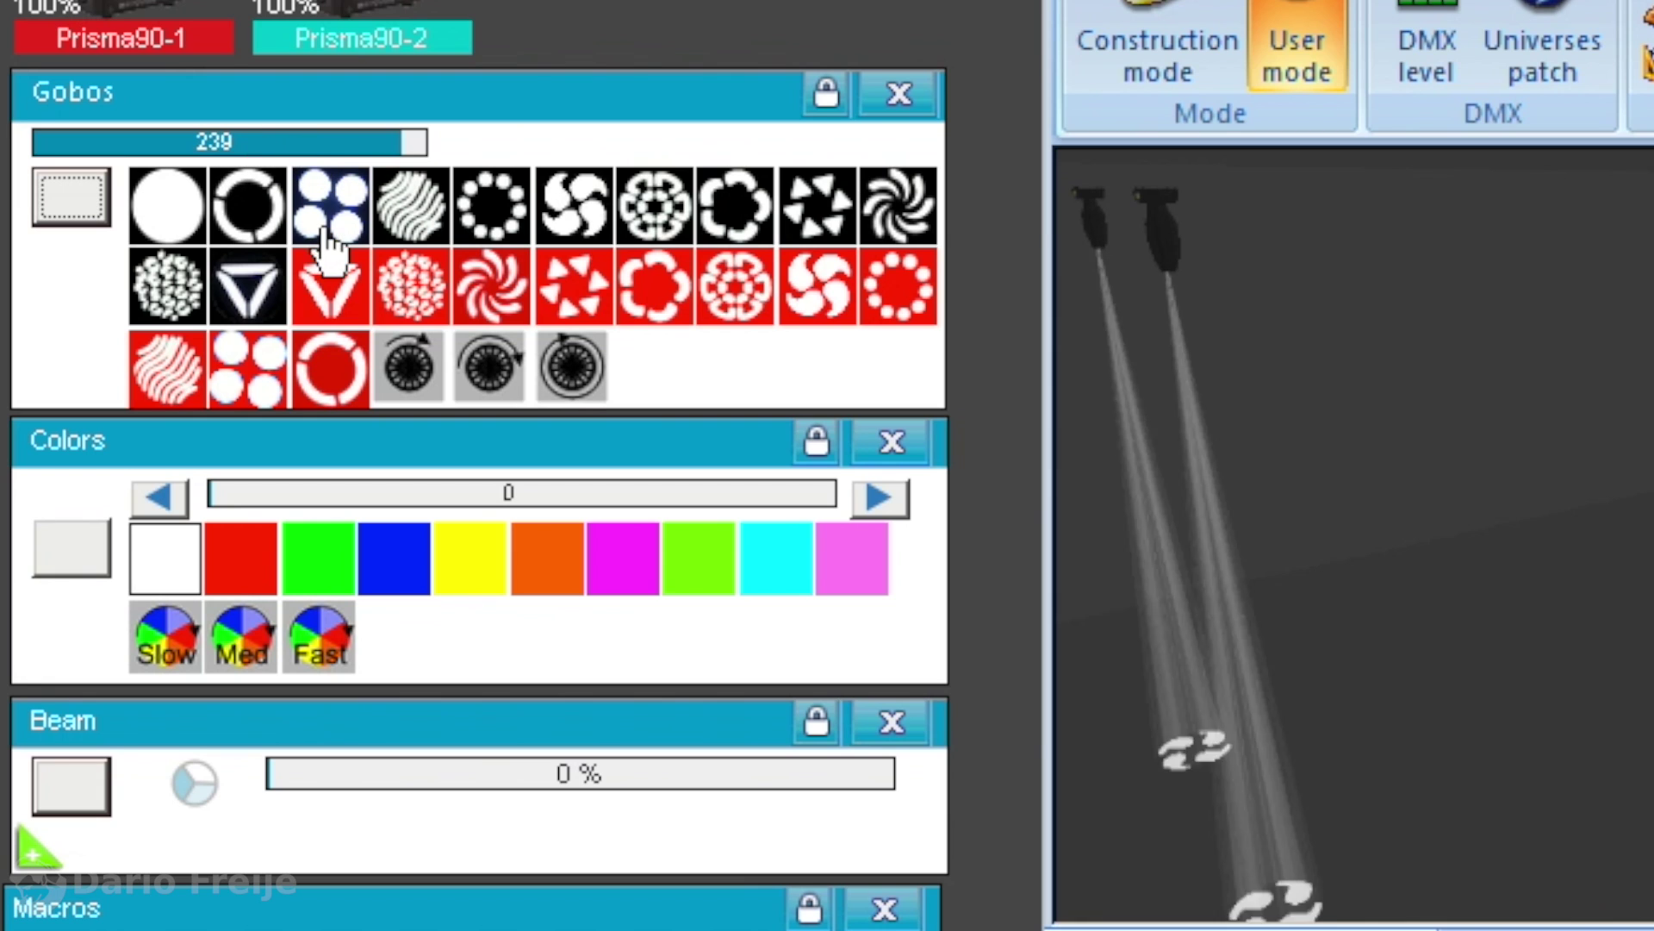
left_click(566, 375)
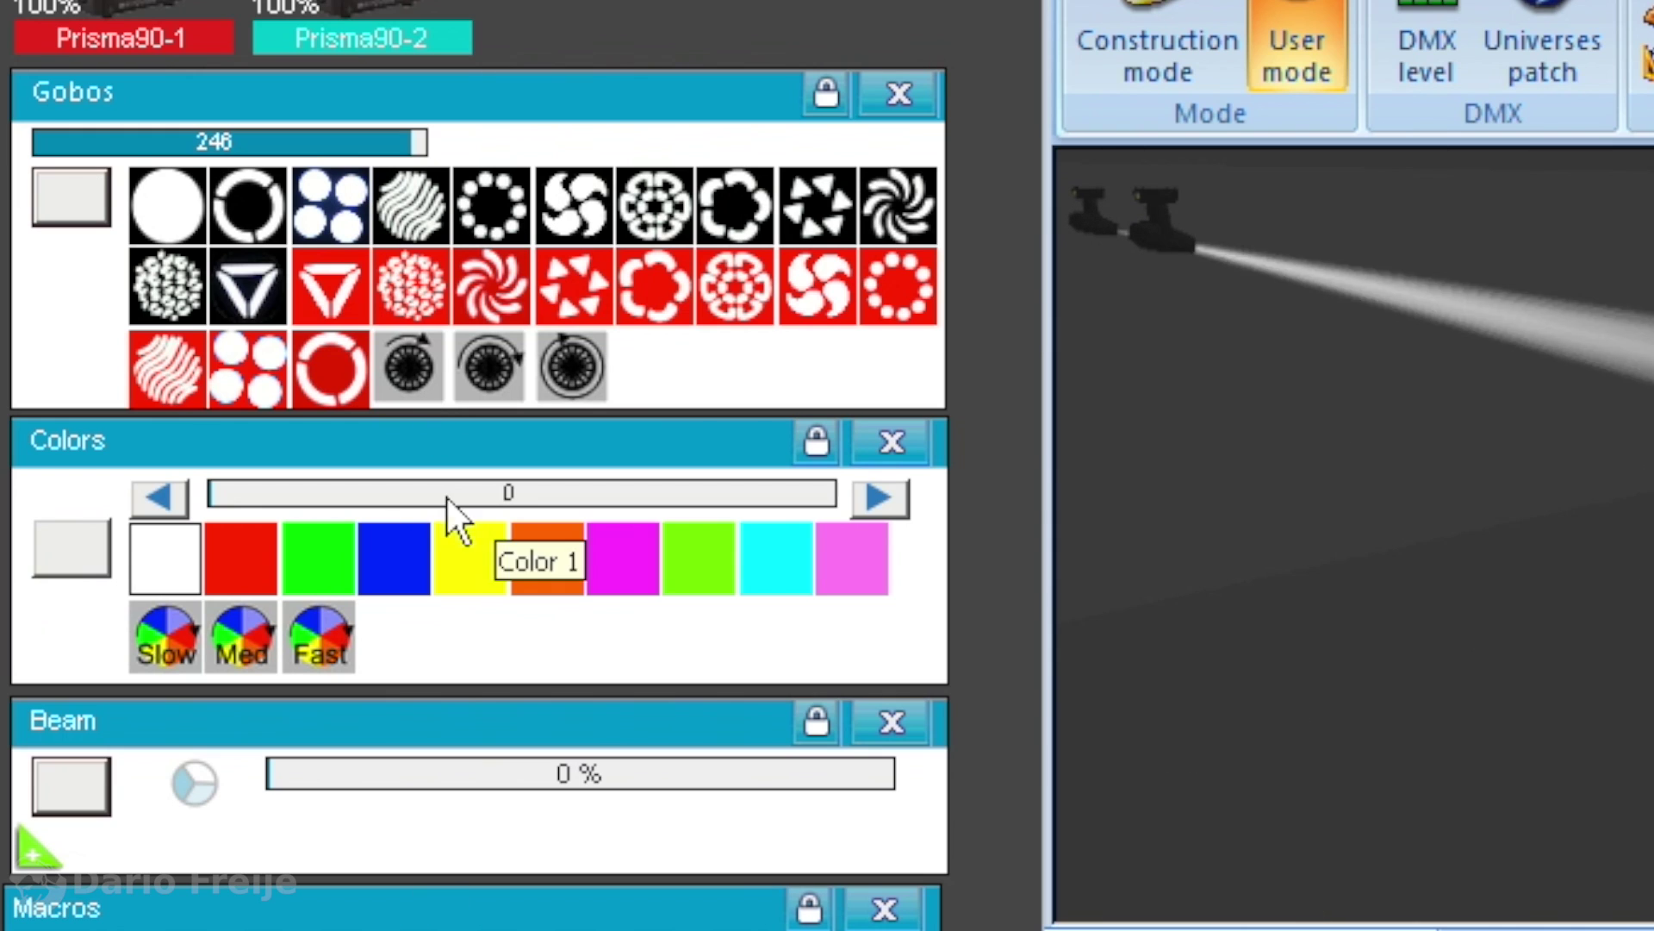
left_click(164, 207)
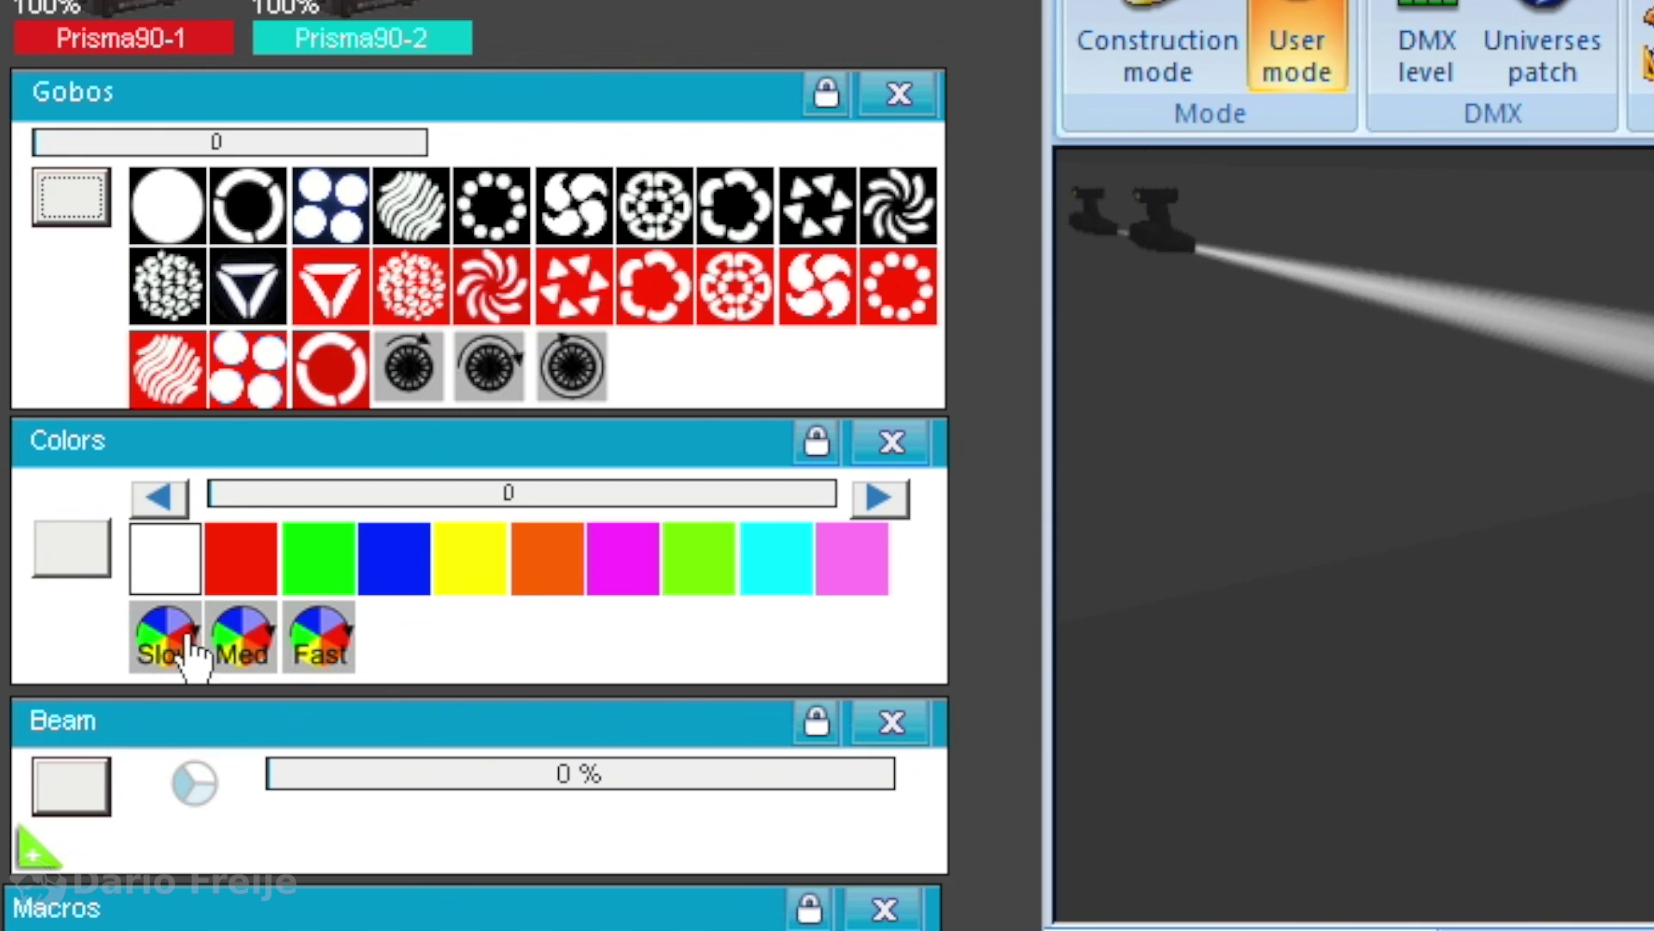
Test the medium and fast colour wheel rotations at 218 and 231, then restore white
left_click(263, 646)
left_click(257, 642)
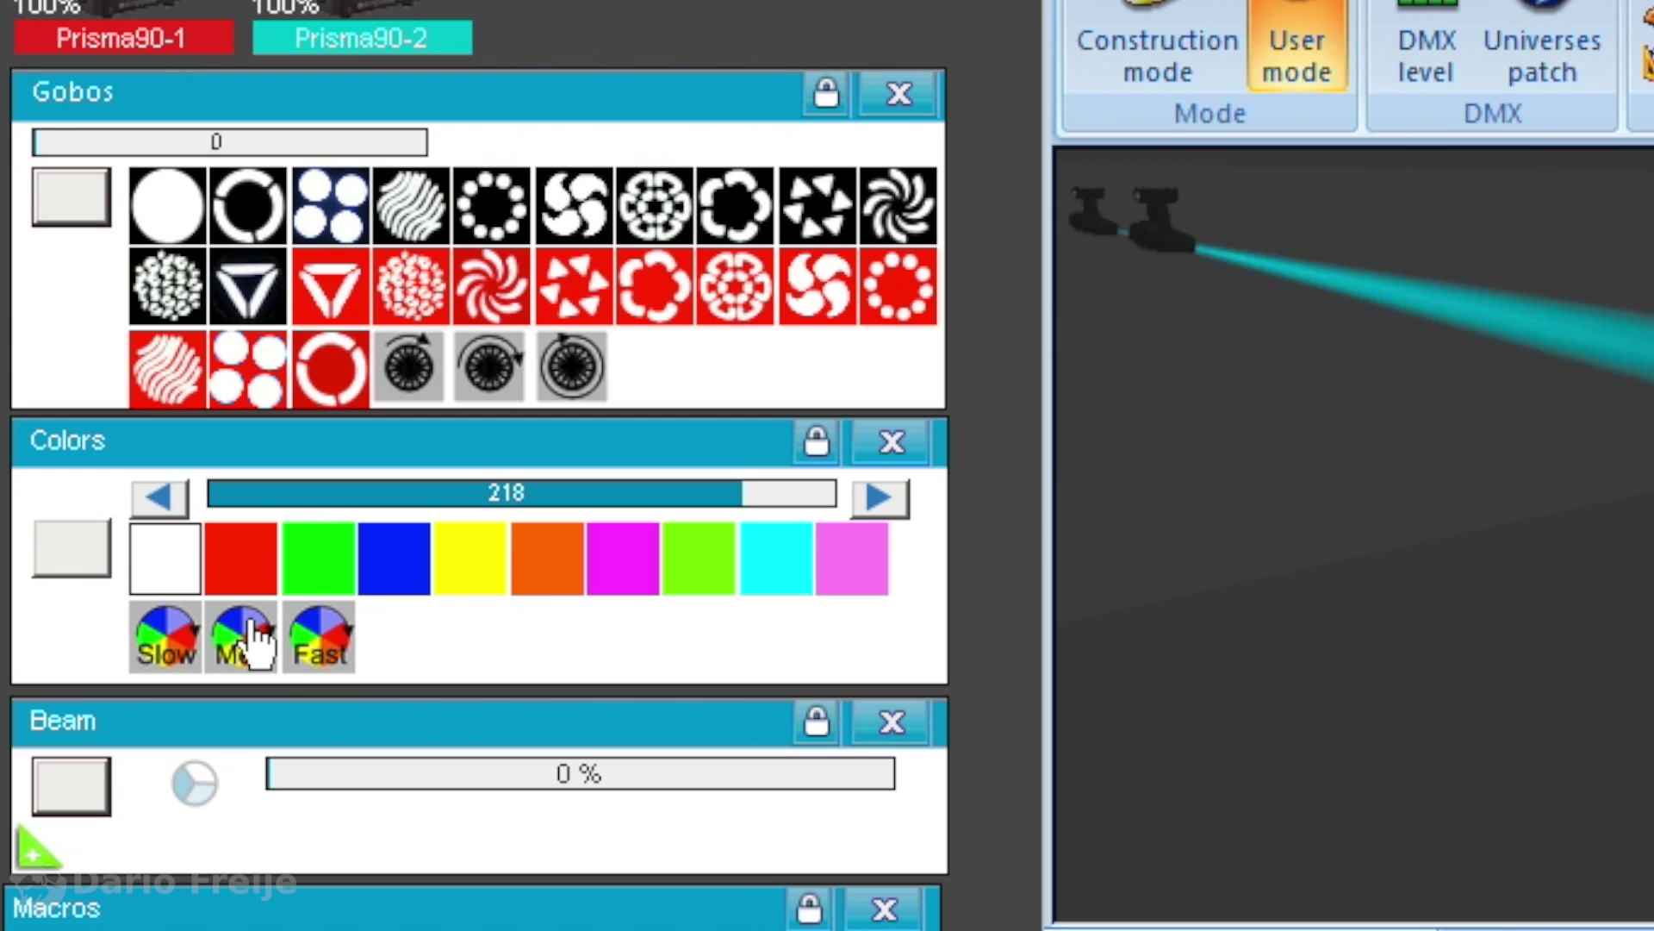
left_click(332, 647)
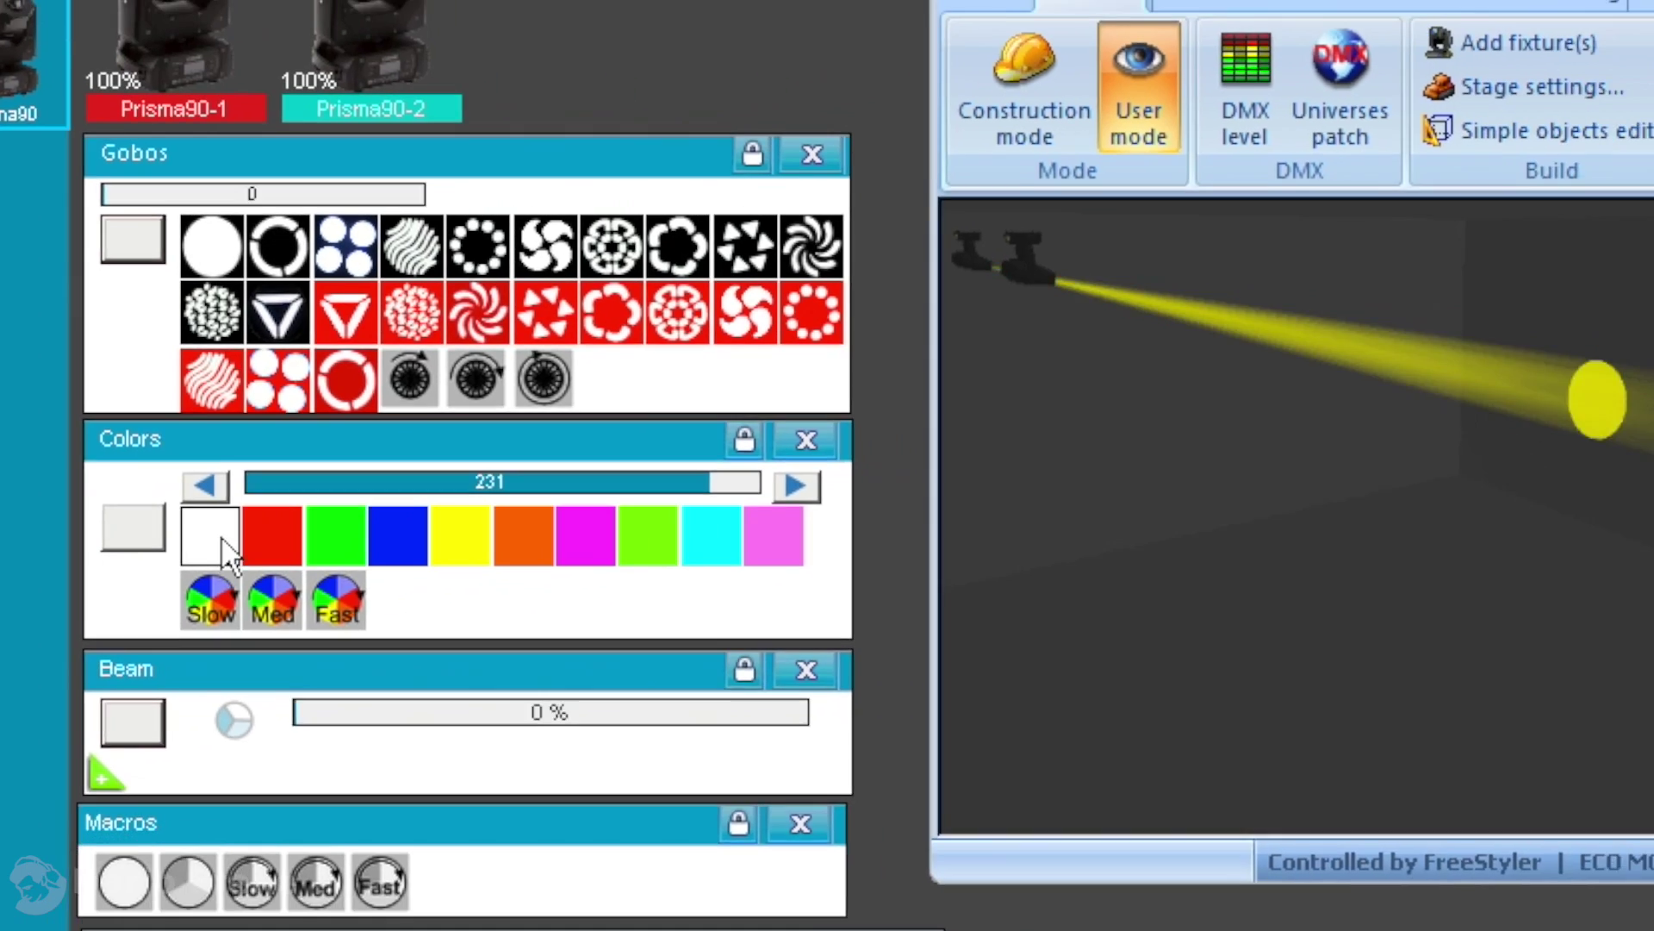
left_click(226, 556)
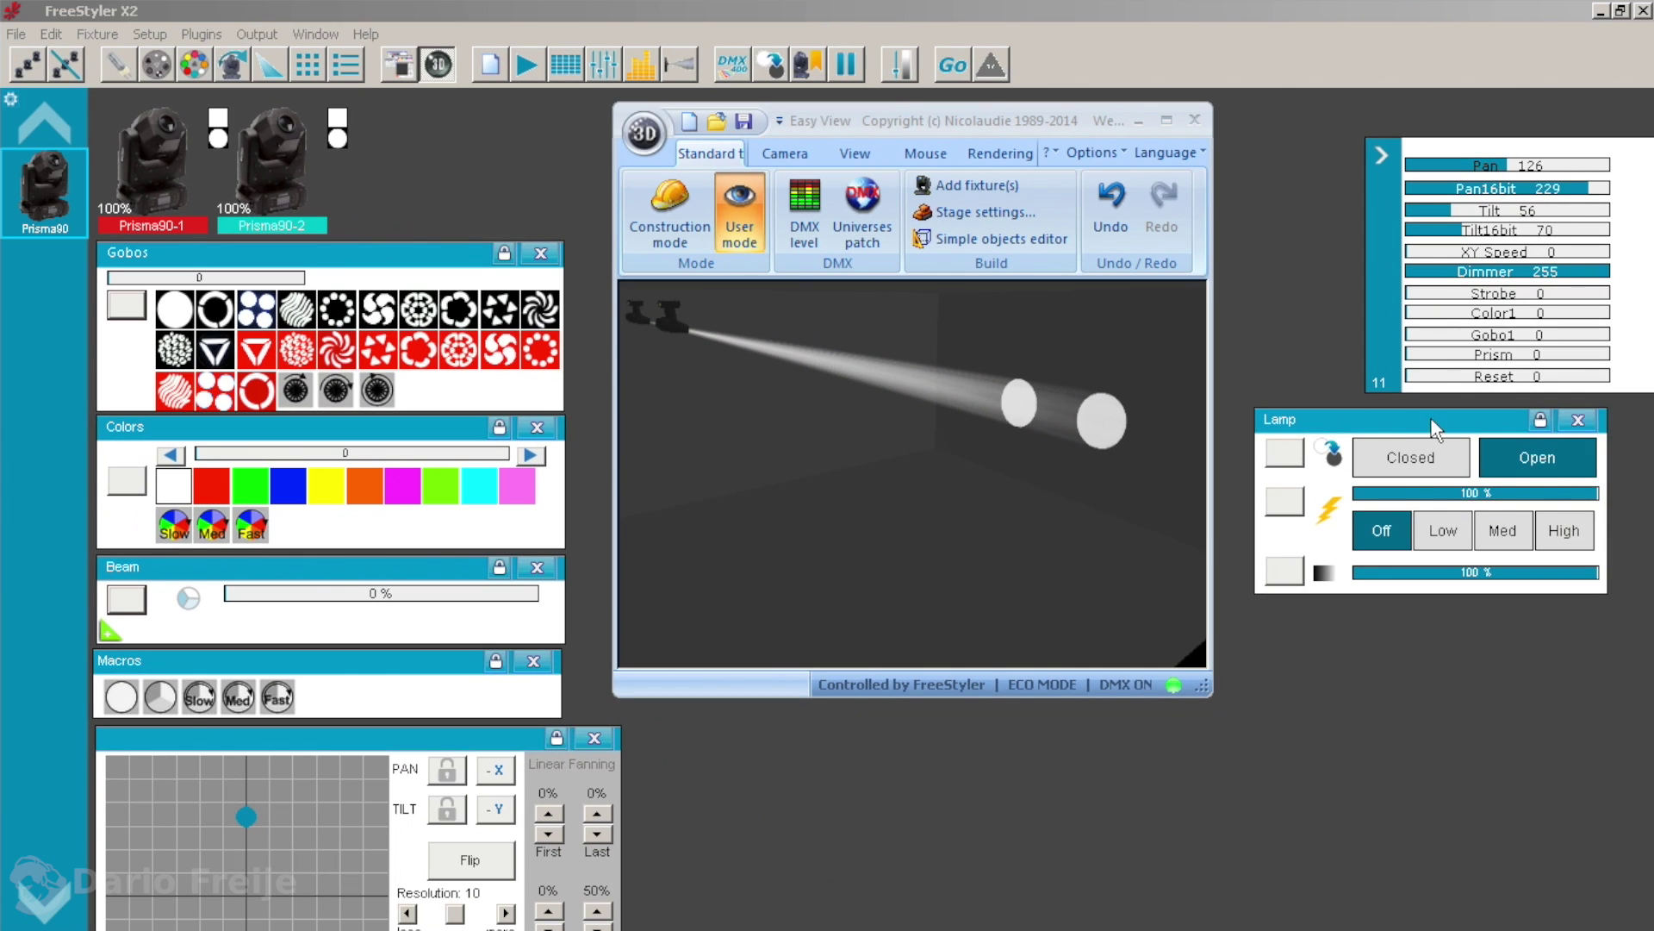
Rearrange the workspace with the Lamp window below the 3D view and the Beam and Macros windows stacked below the channel list
left_click_drag(1431, 425, 836, 738)
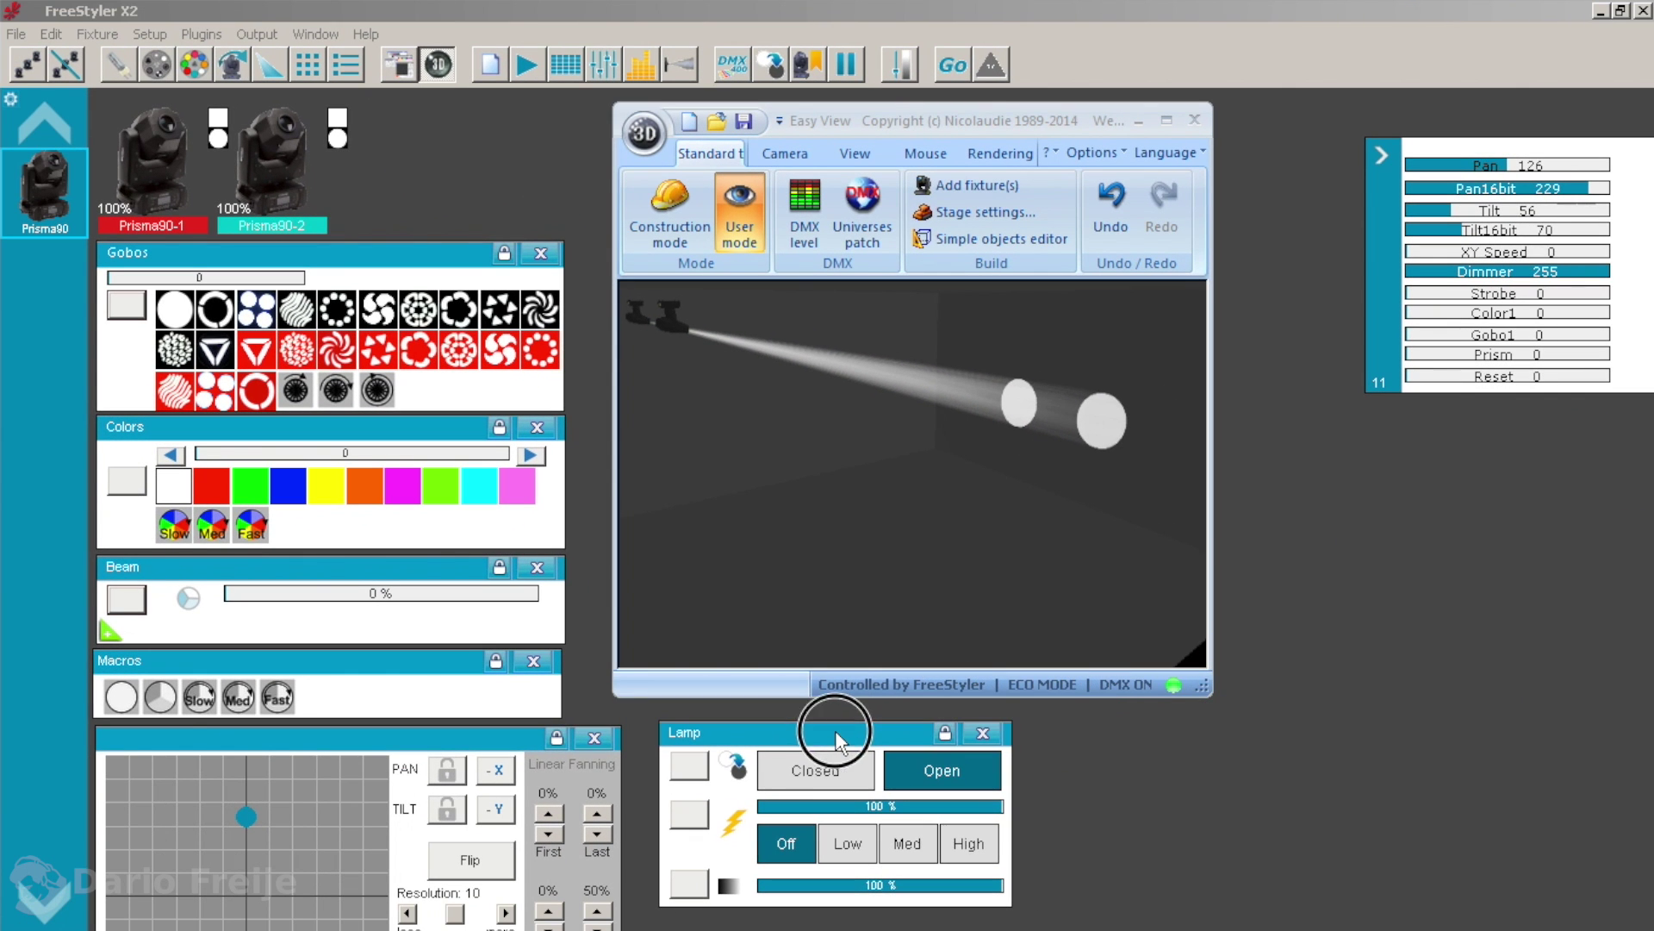
left_click_drag(193, 575, 1272, 417)
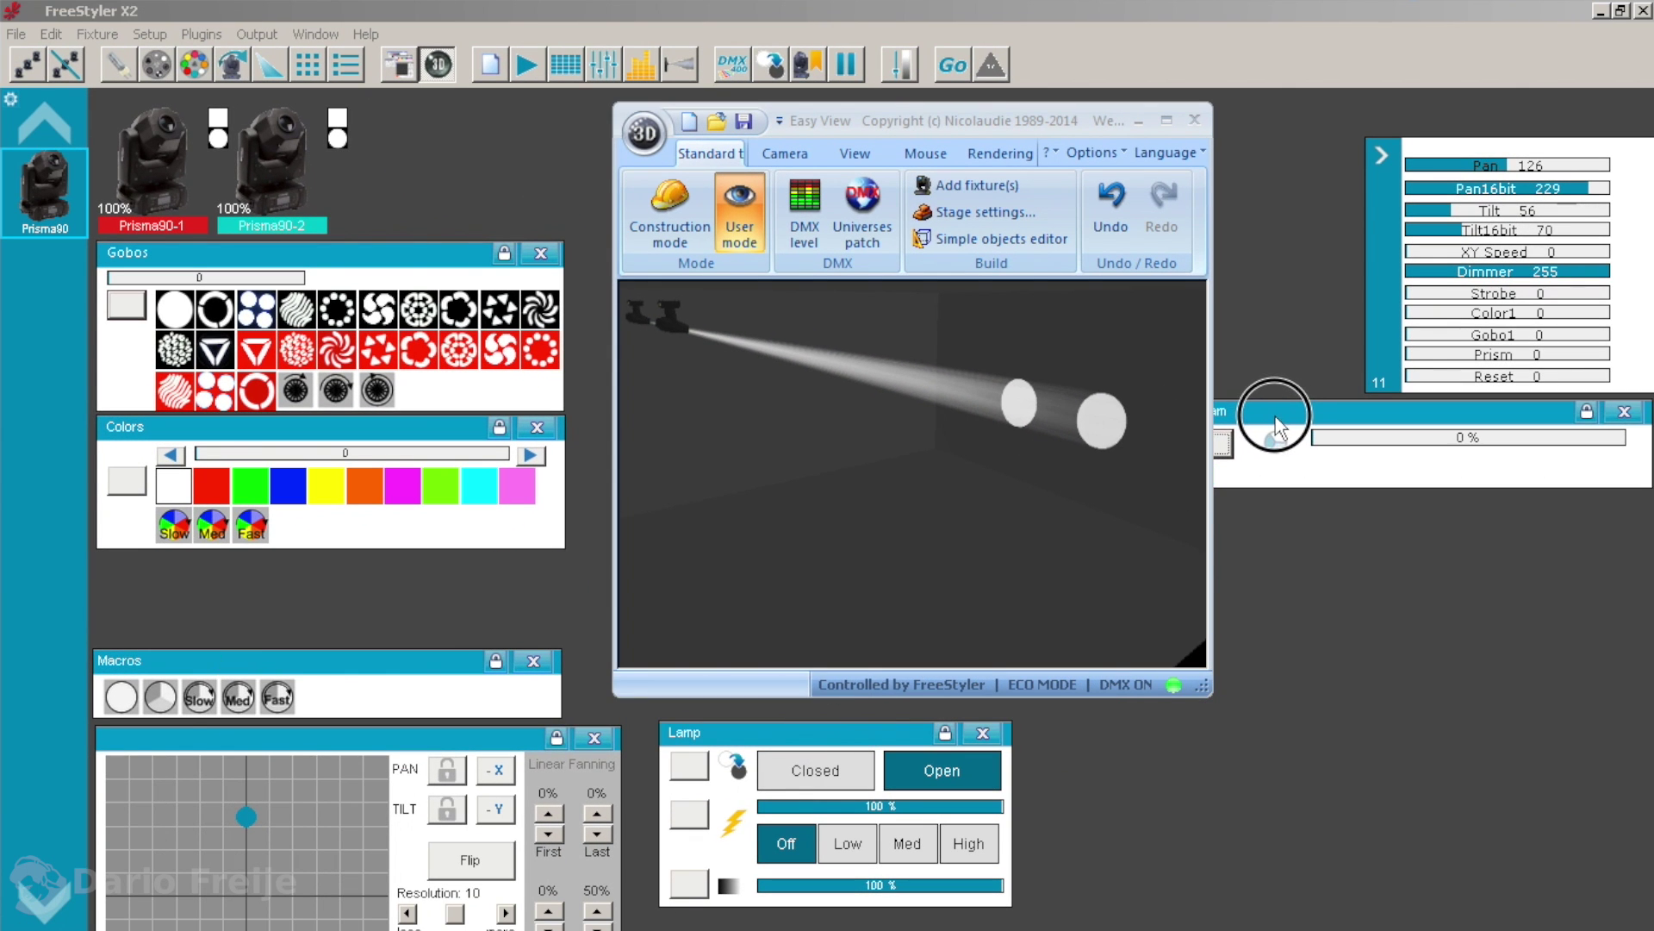
left_click(1107, 123)
left_click_drag(1106, 123, 1069, 118)
left_click_drag(552, 656, 1300, 512)
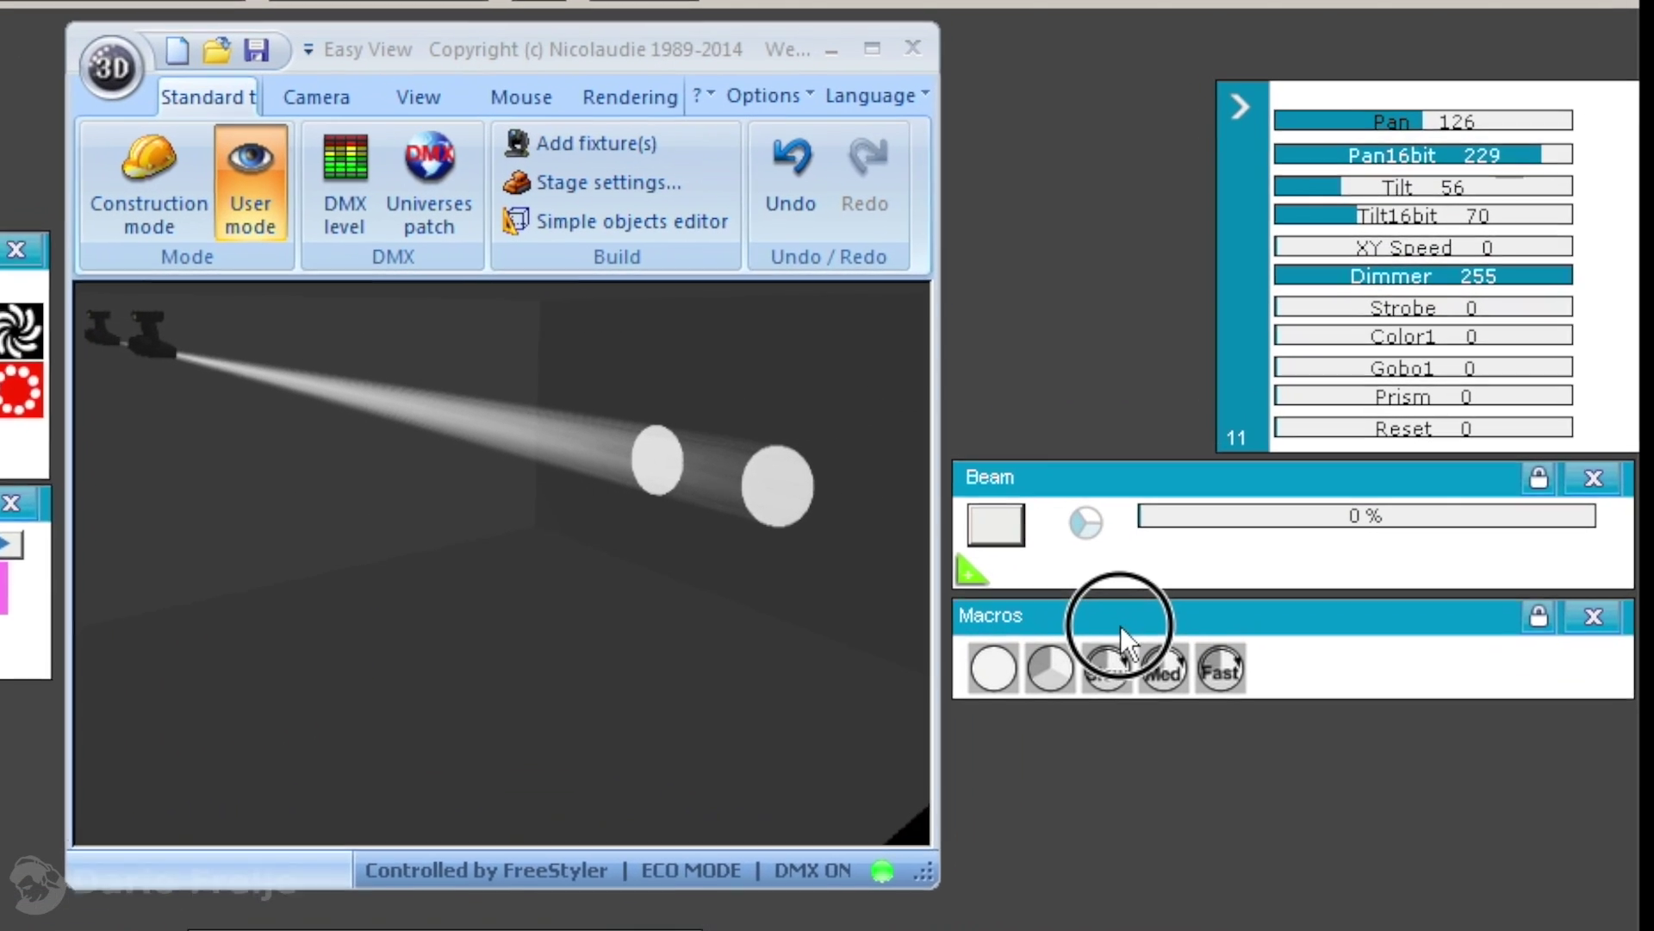
left_click_drag(1120, 626, 1120, 625)
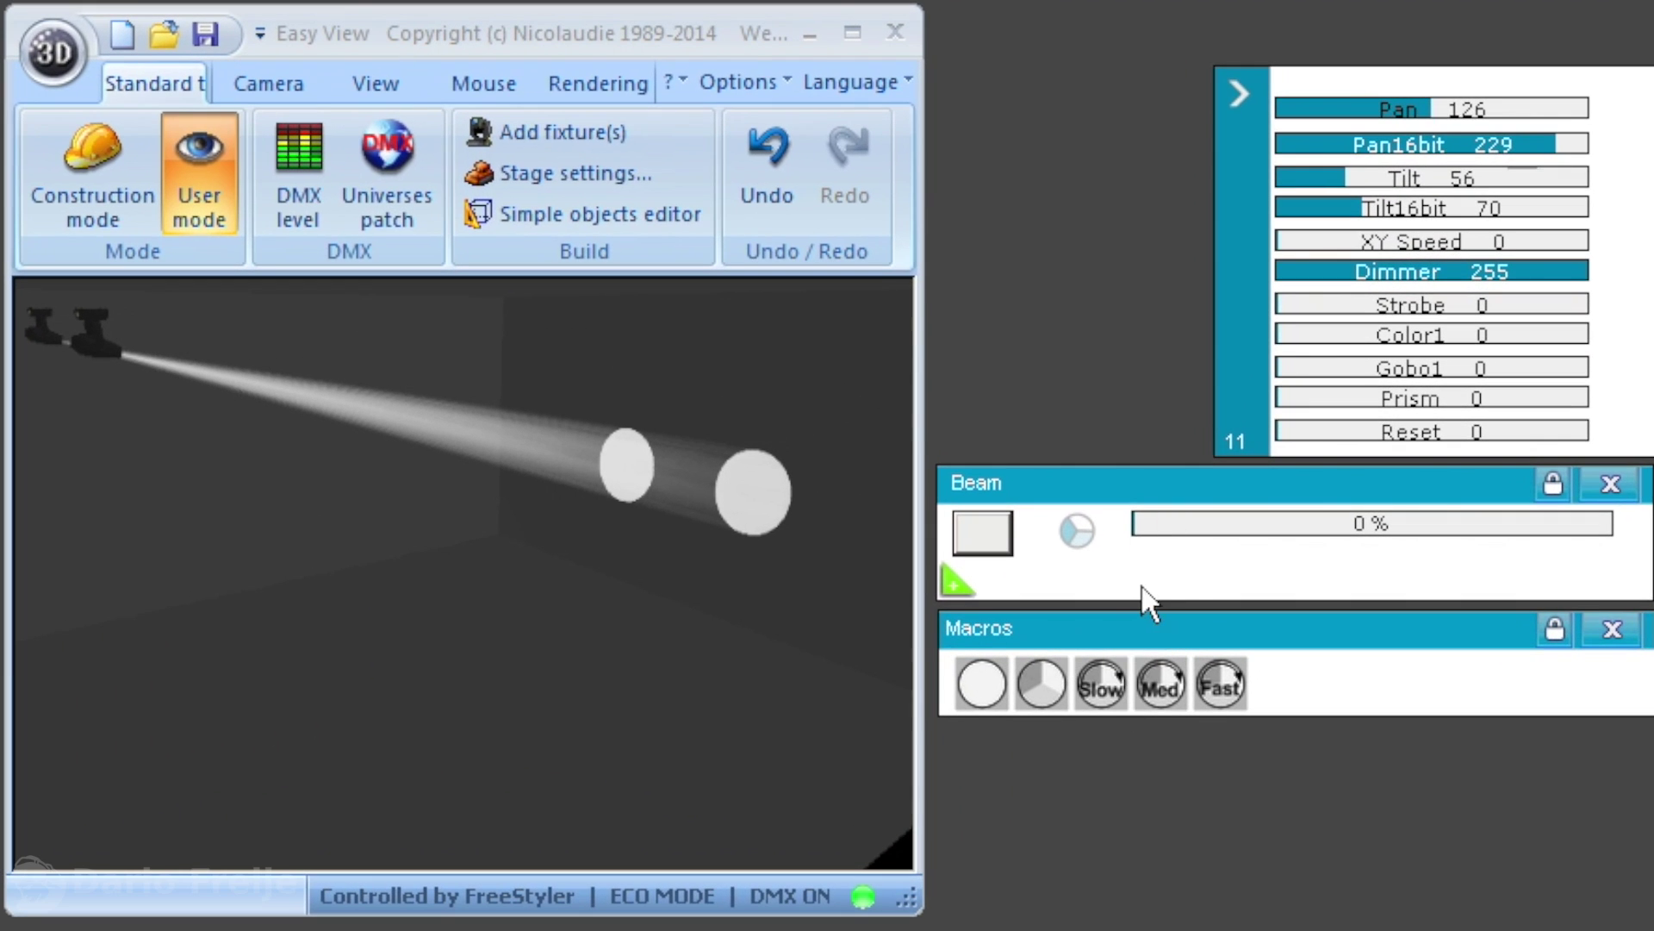
Test the prism at different levels in the 3D view, including 11 %, 52 % and 63 %
left_click(1189, 523)
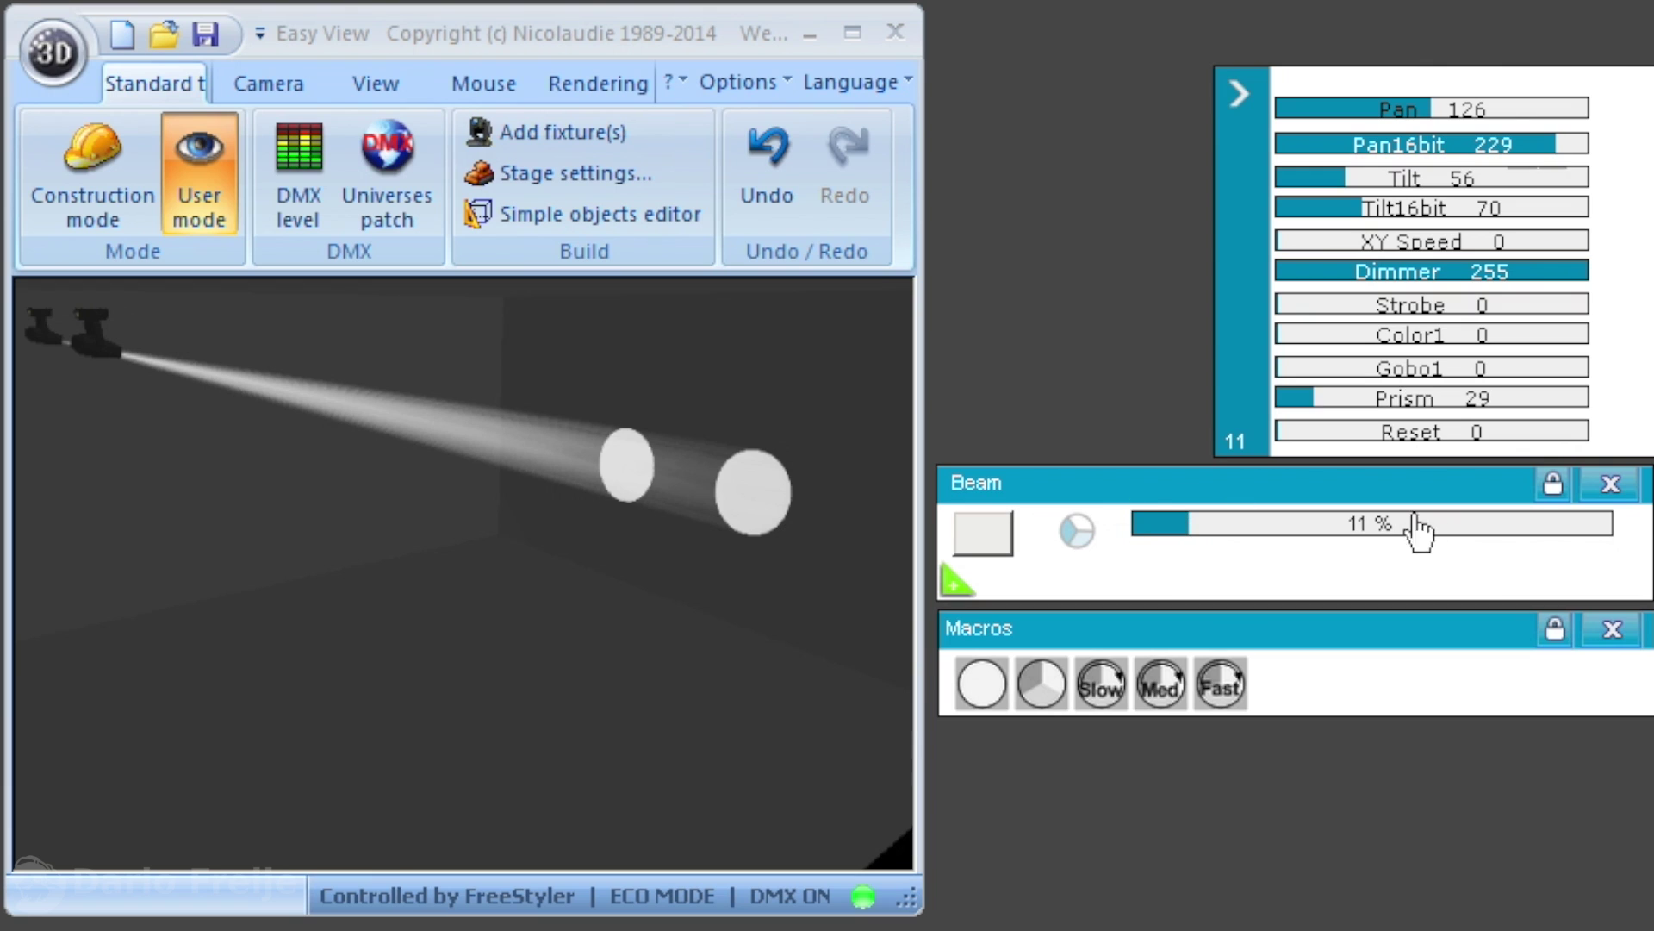
left_click(1382, 523)
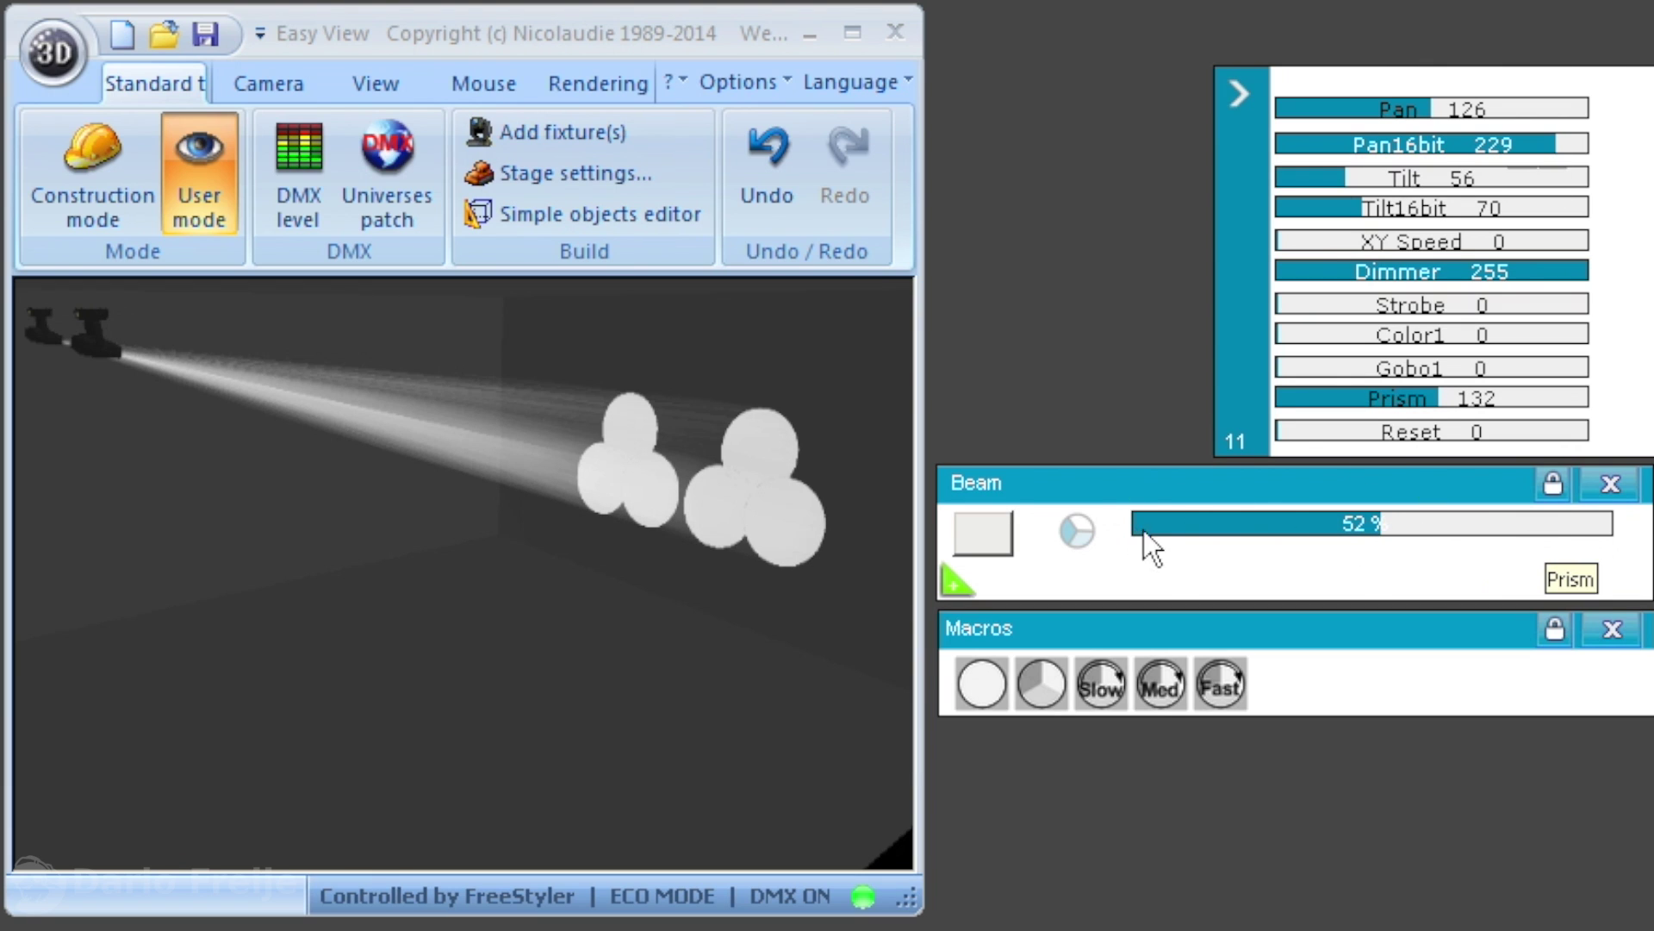
left_click_drag(1145, 530, 1532, 528)
left_click(1432, 530)
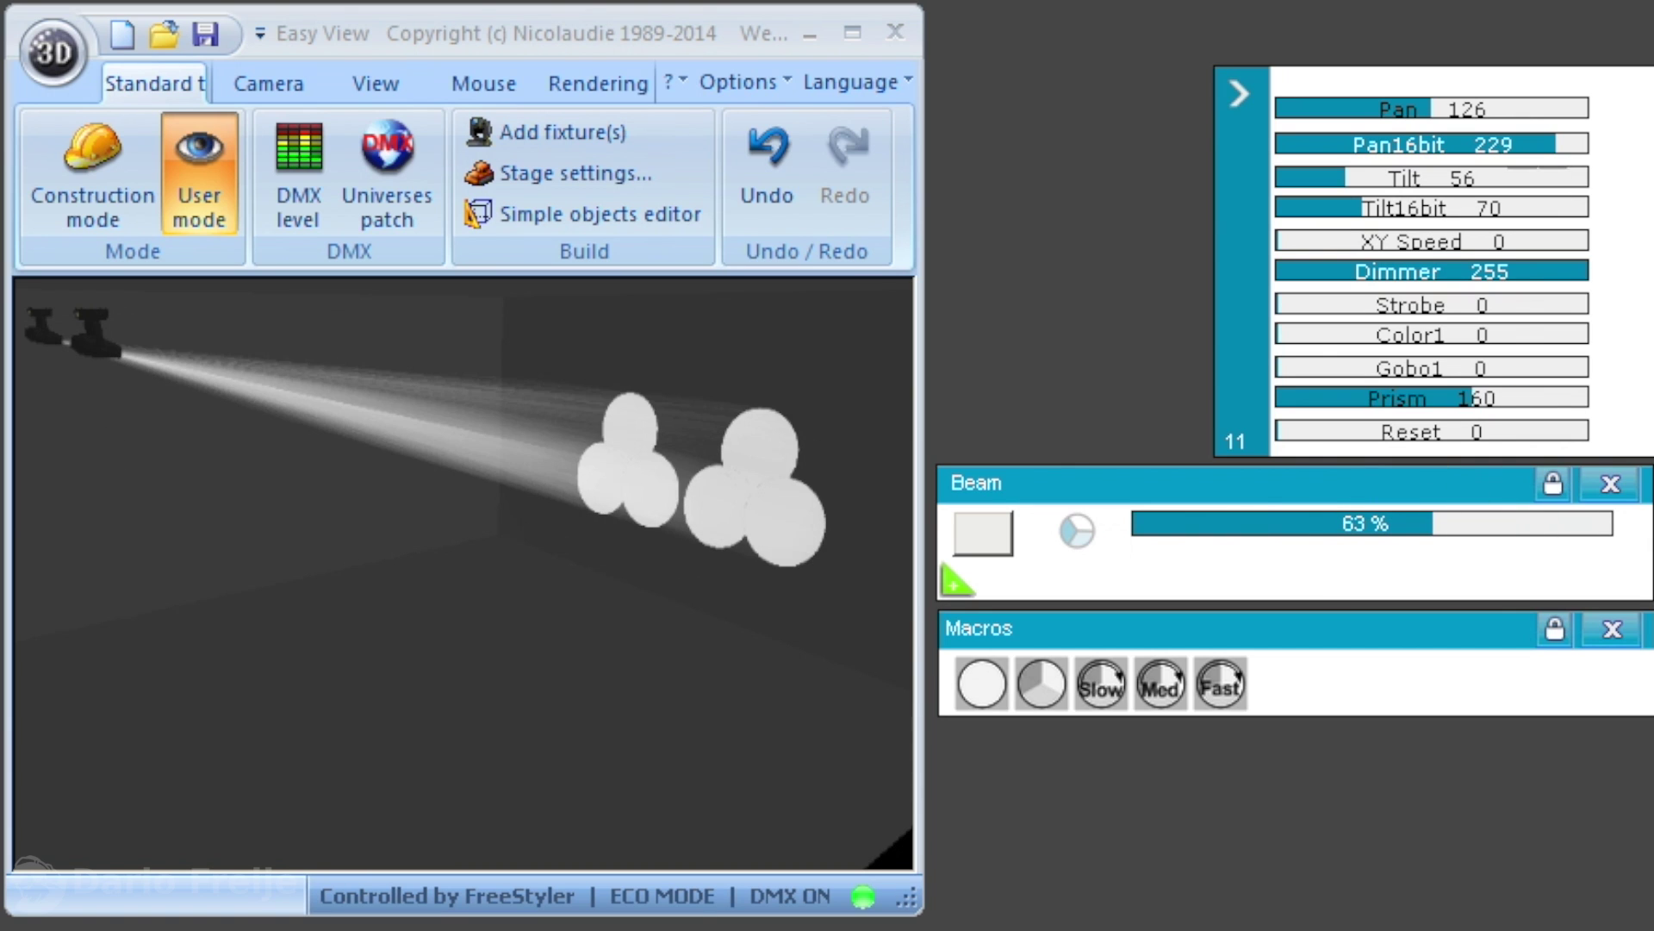
Reset the prism to 0 %, project the ring-of-dots gobo at 45, and apply the static prism macro
left_click(1060, 531)
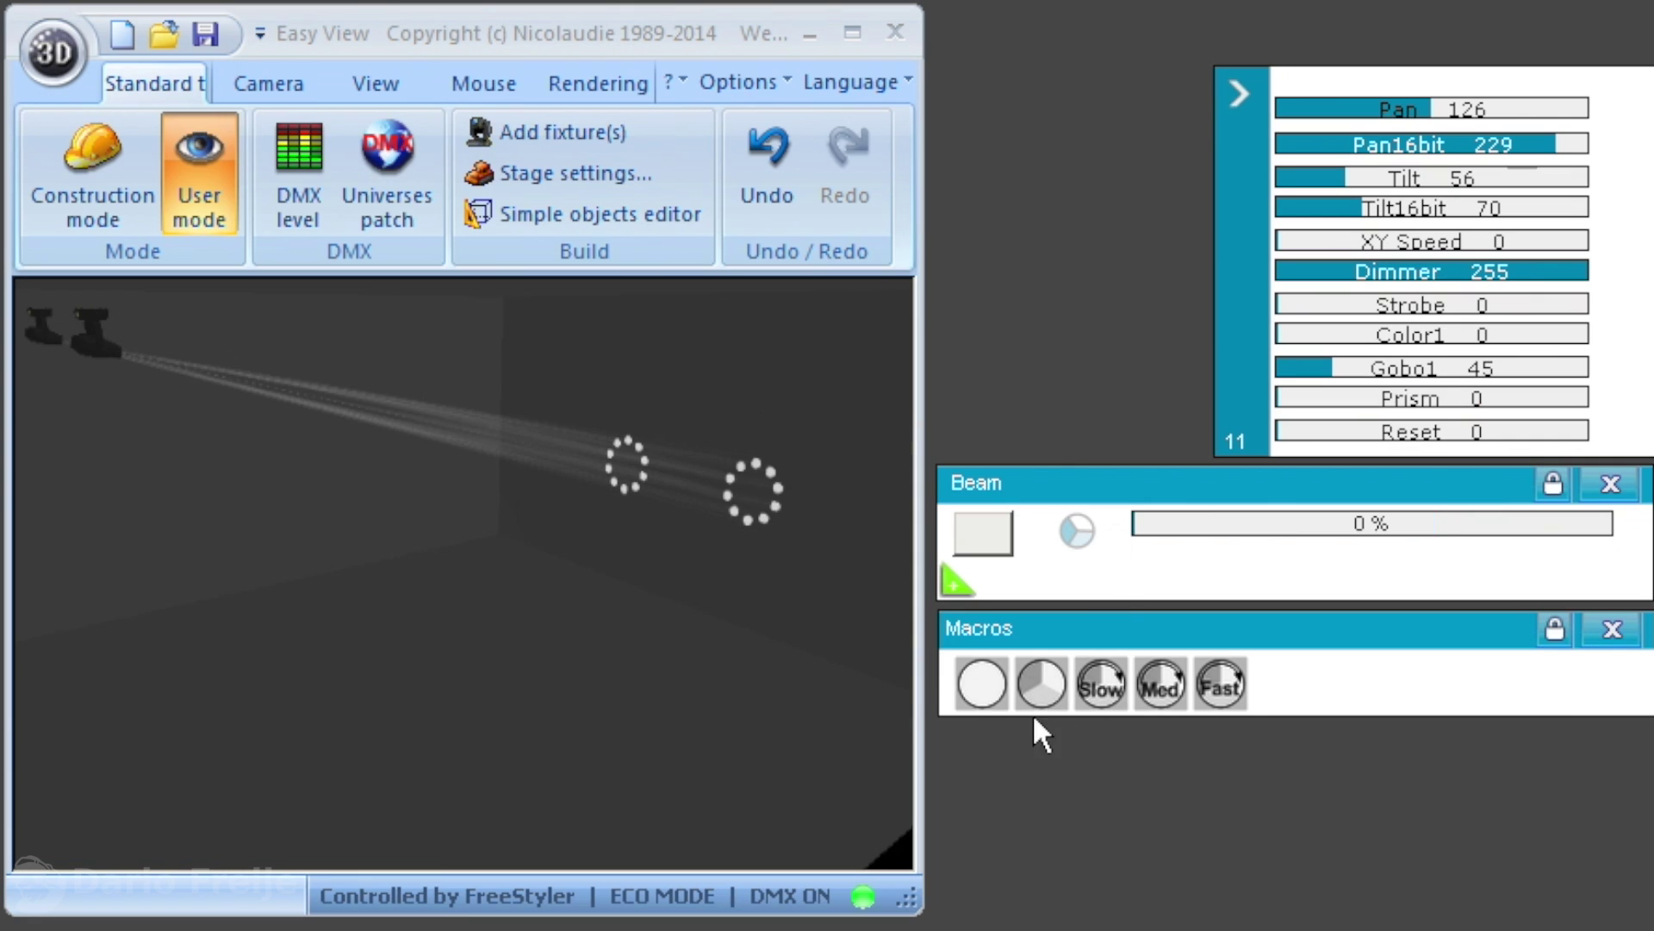
left_click(1040, 684)
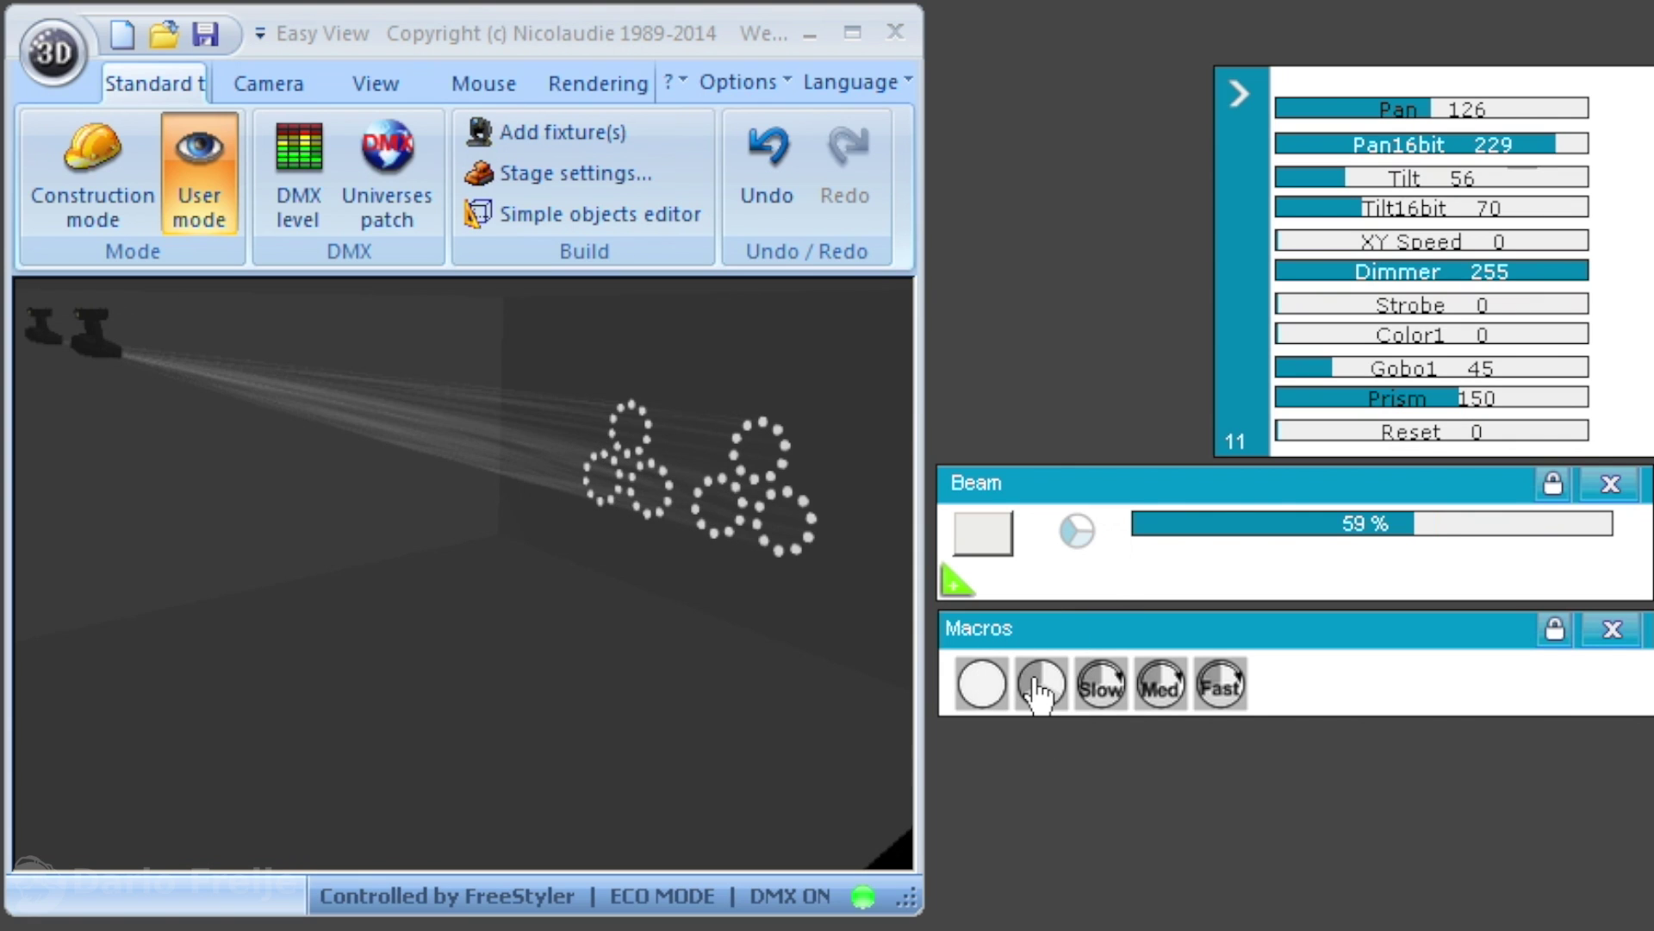
Compare the prism-off and static prism macros on the projected gobo, also lowering the prism level to about 8 %
left_click(1003, 689)
left_click(1042, 698)
left_click_drag(1276, 517, 1173, 521)
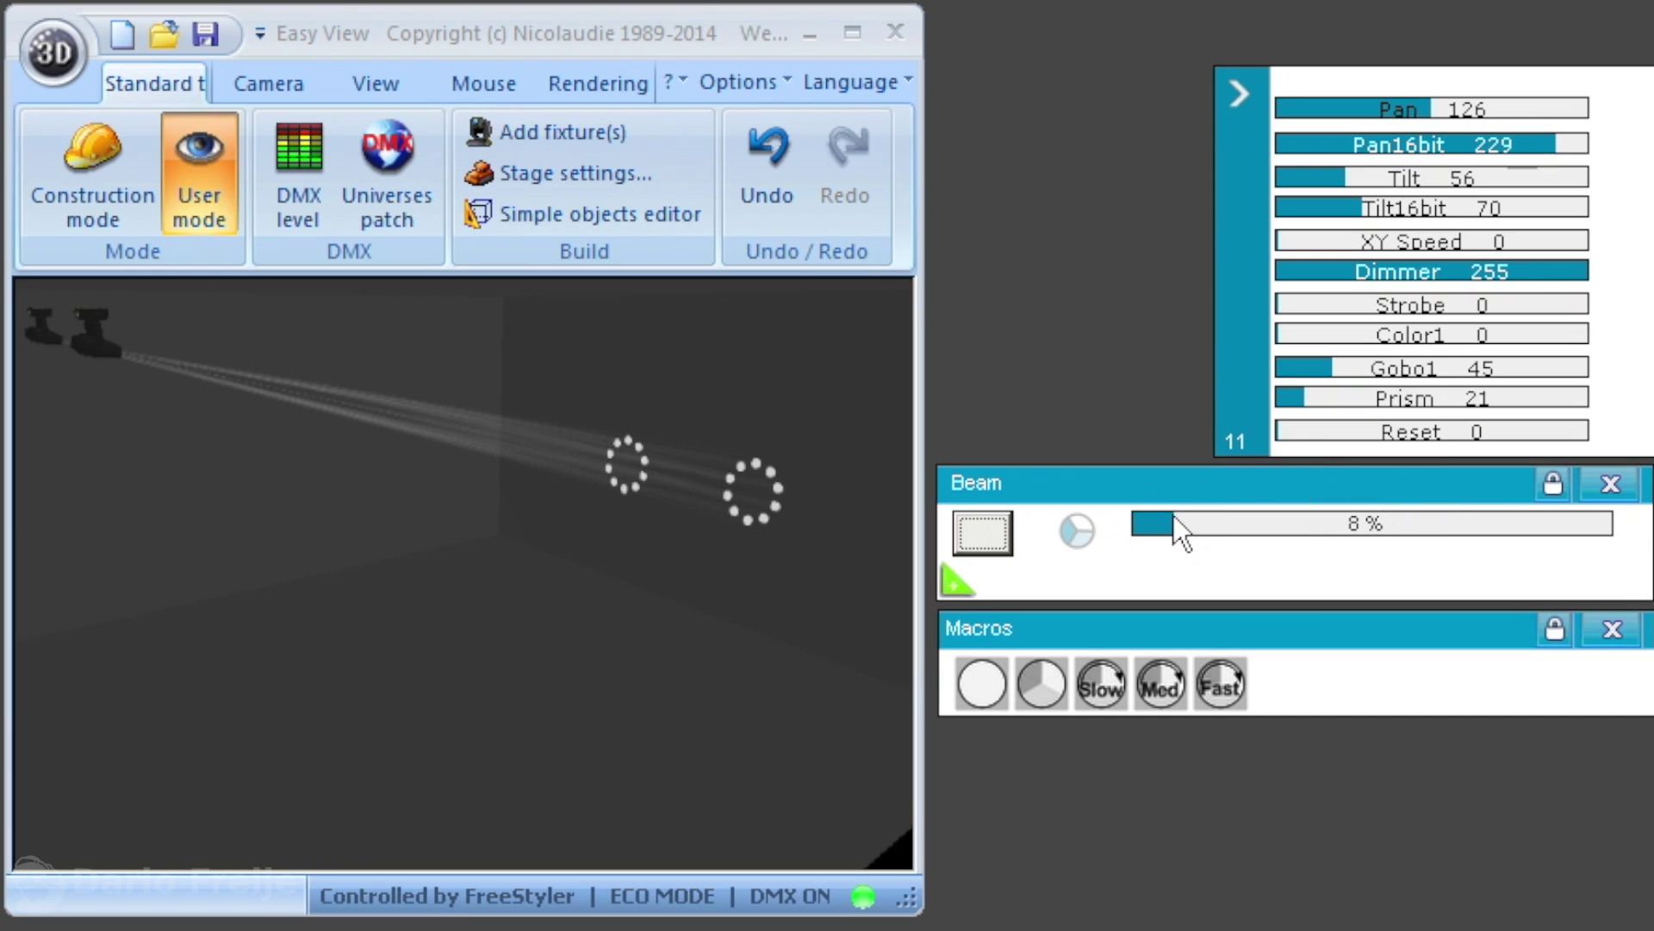
left_click(1043, 689)
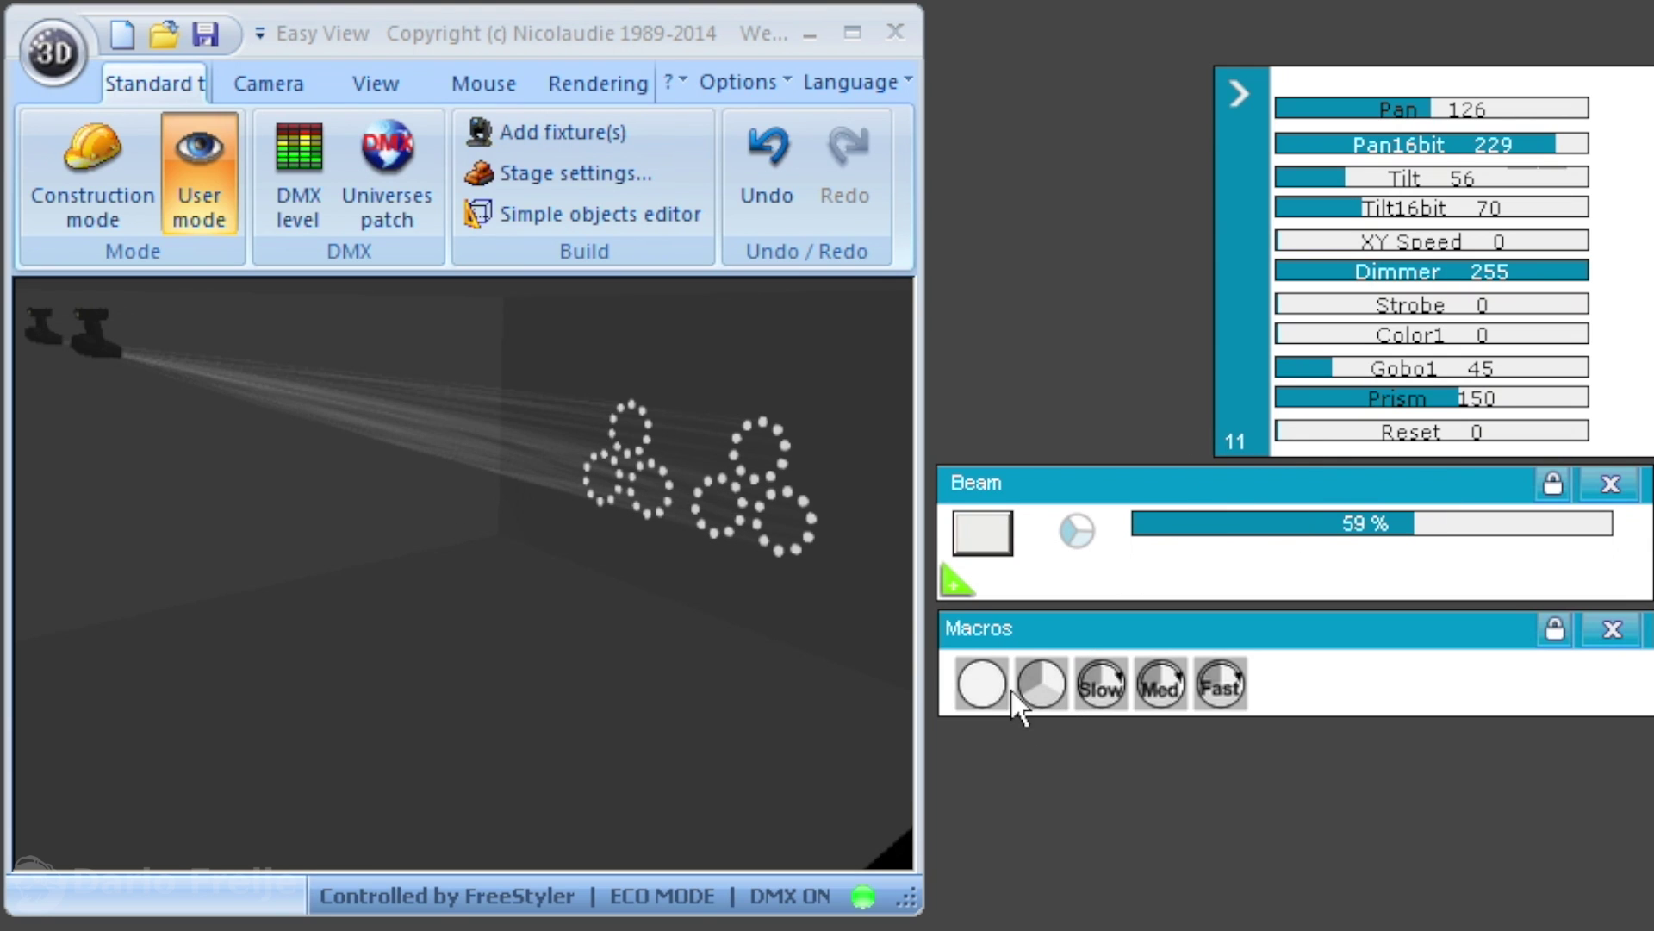
left_click(997, 687)
left_click(1060, 695)
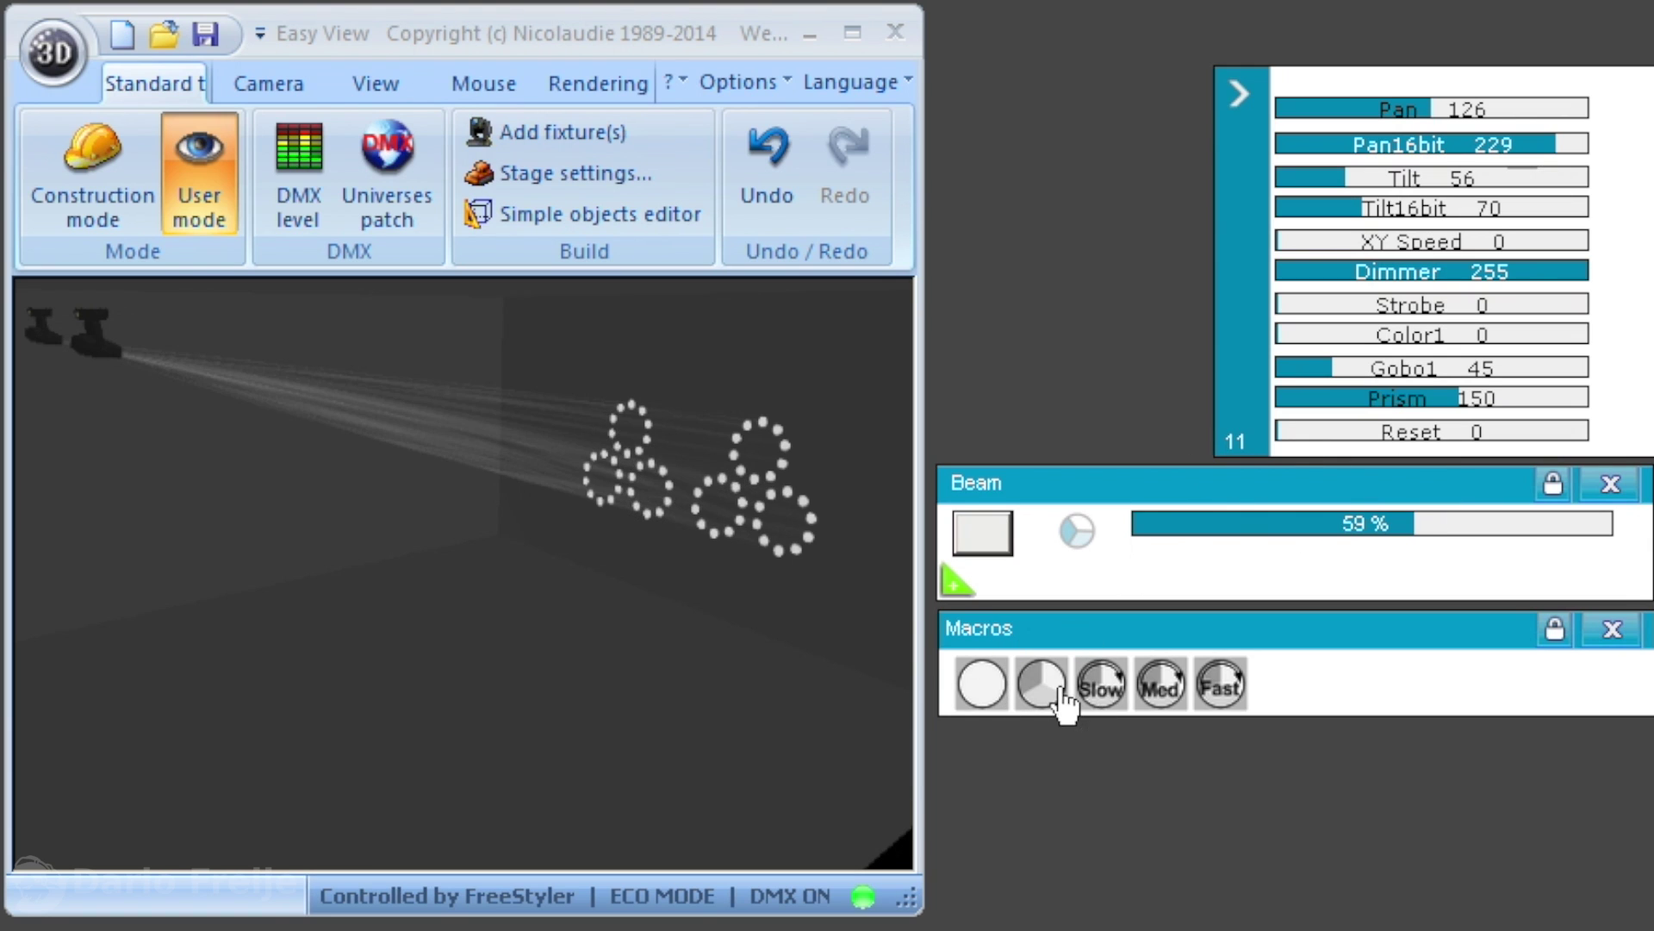
Test the slow, medium and fast prism rotation macros repeatedly, comparing their speeds in the 3D view
left_click(1106, 690)
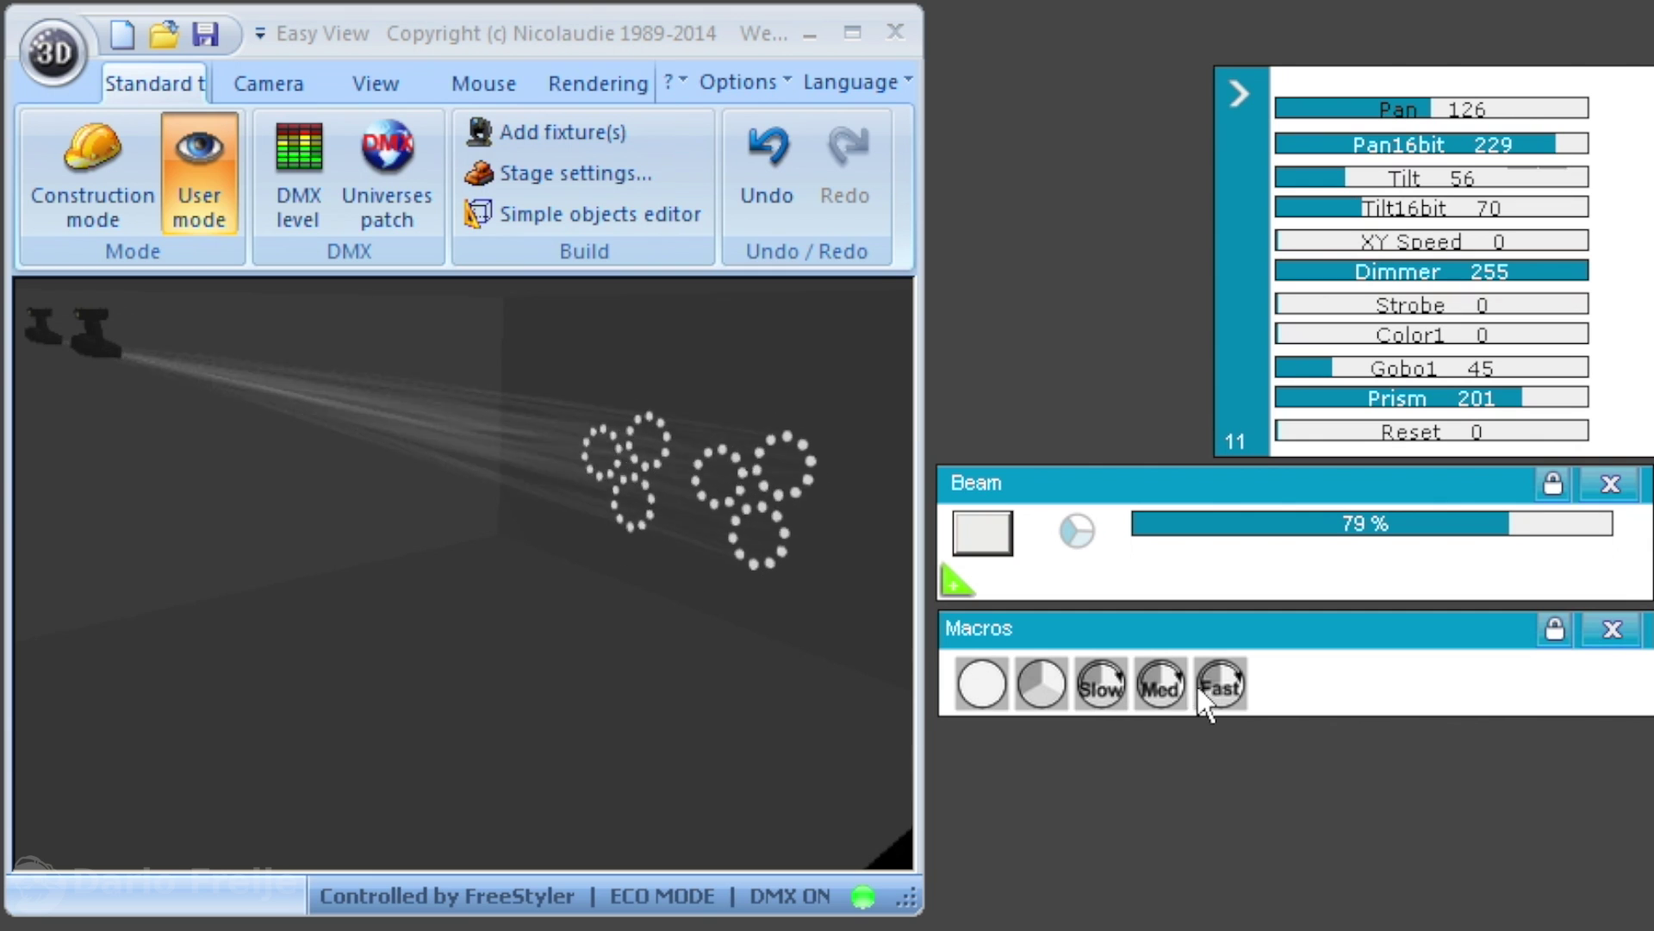
left_click(1159, 689)
left_click(1224, 693)
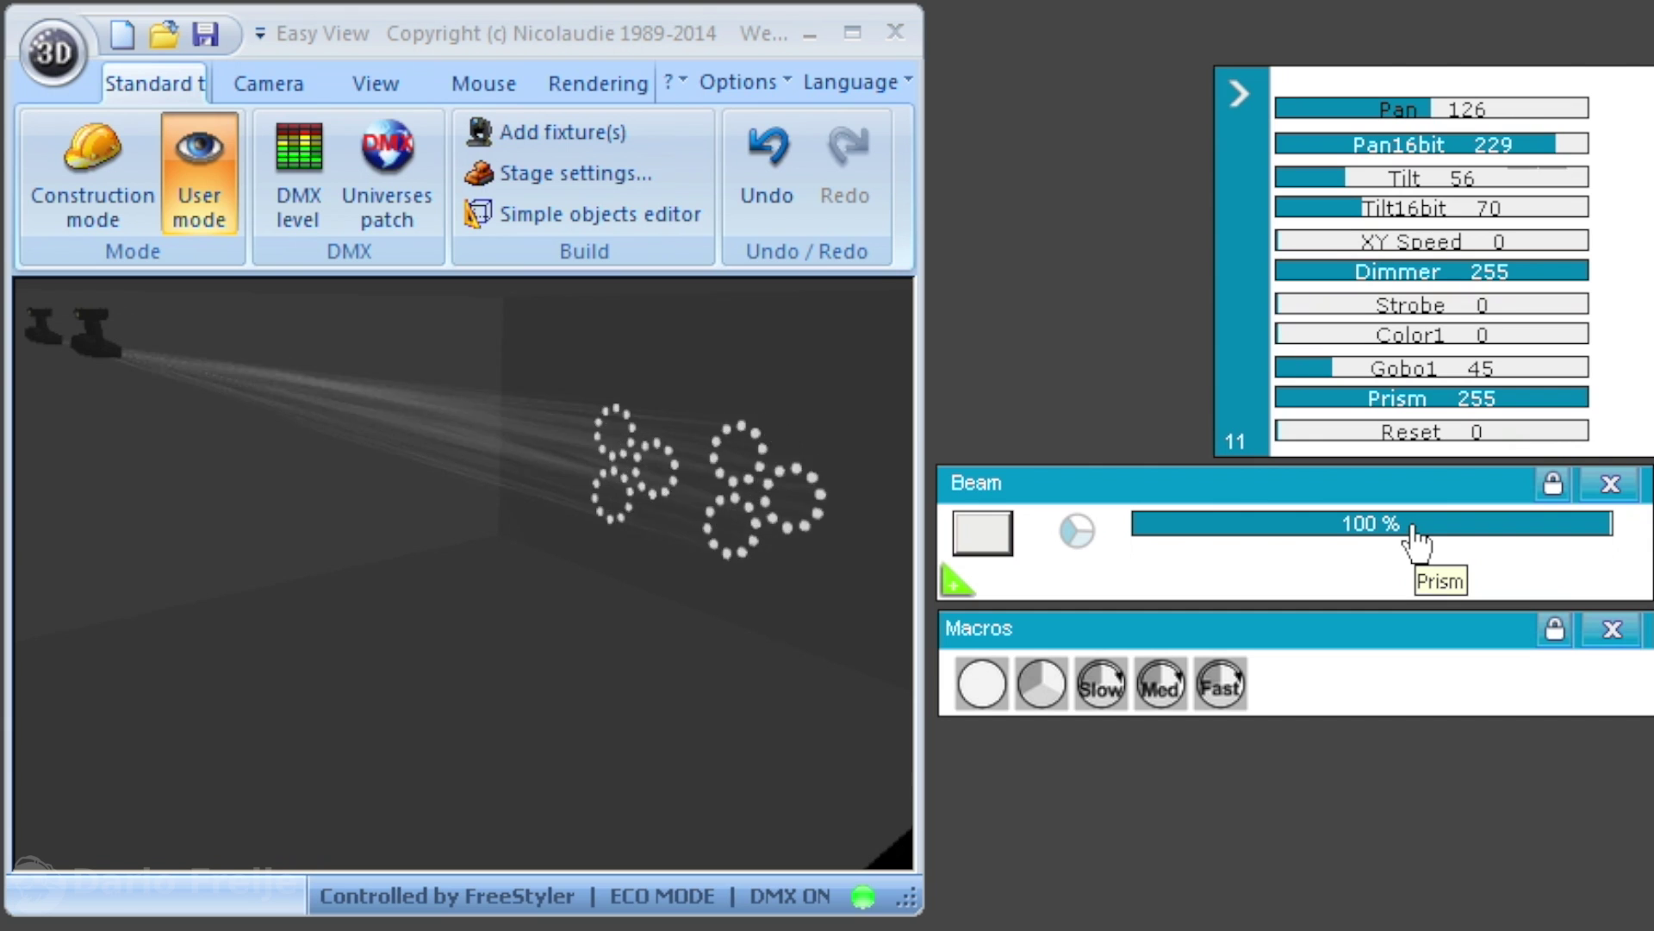
left_click(1174, 683)
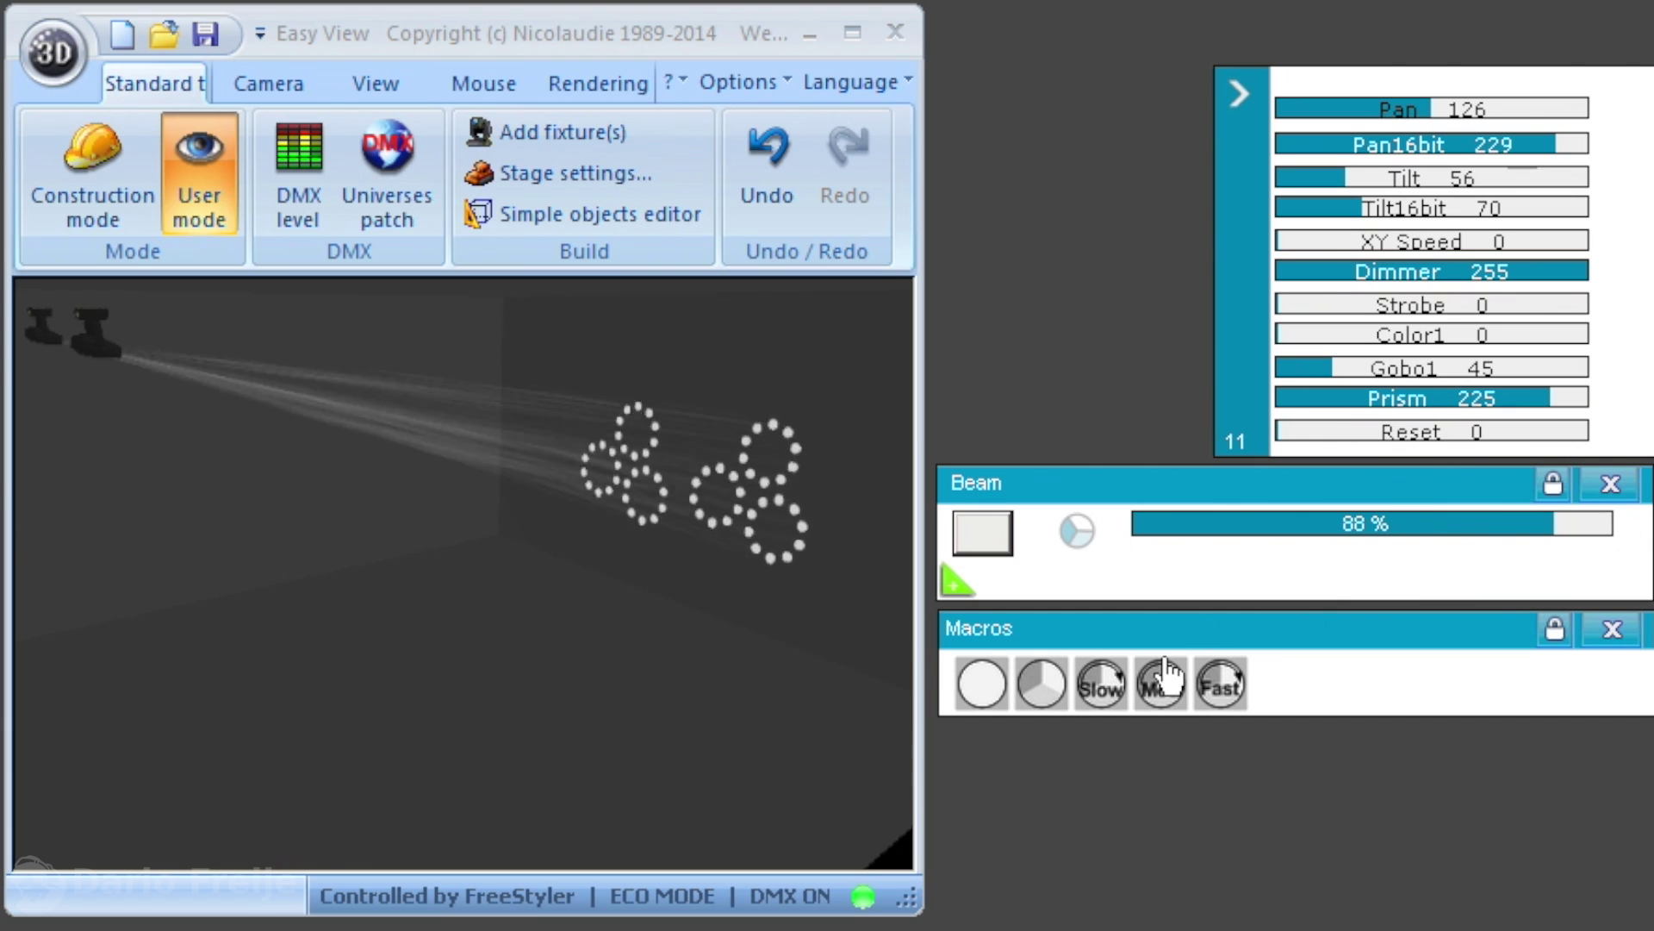
left_click(1120, 681)
left_click(1159, 682)
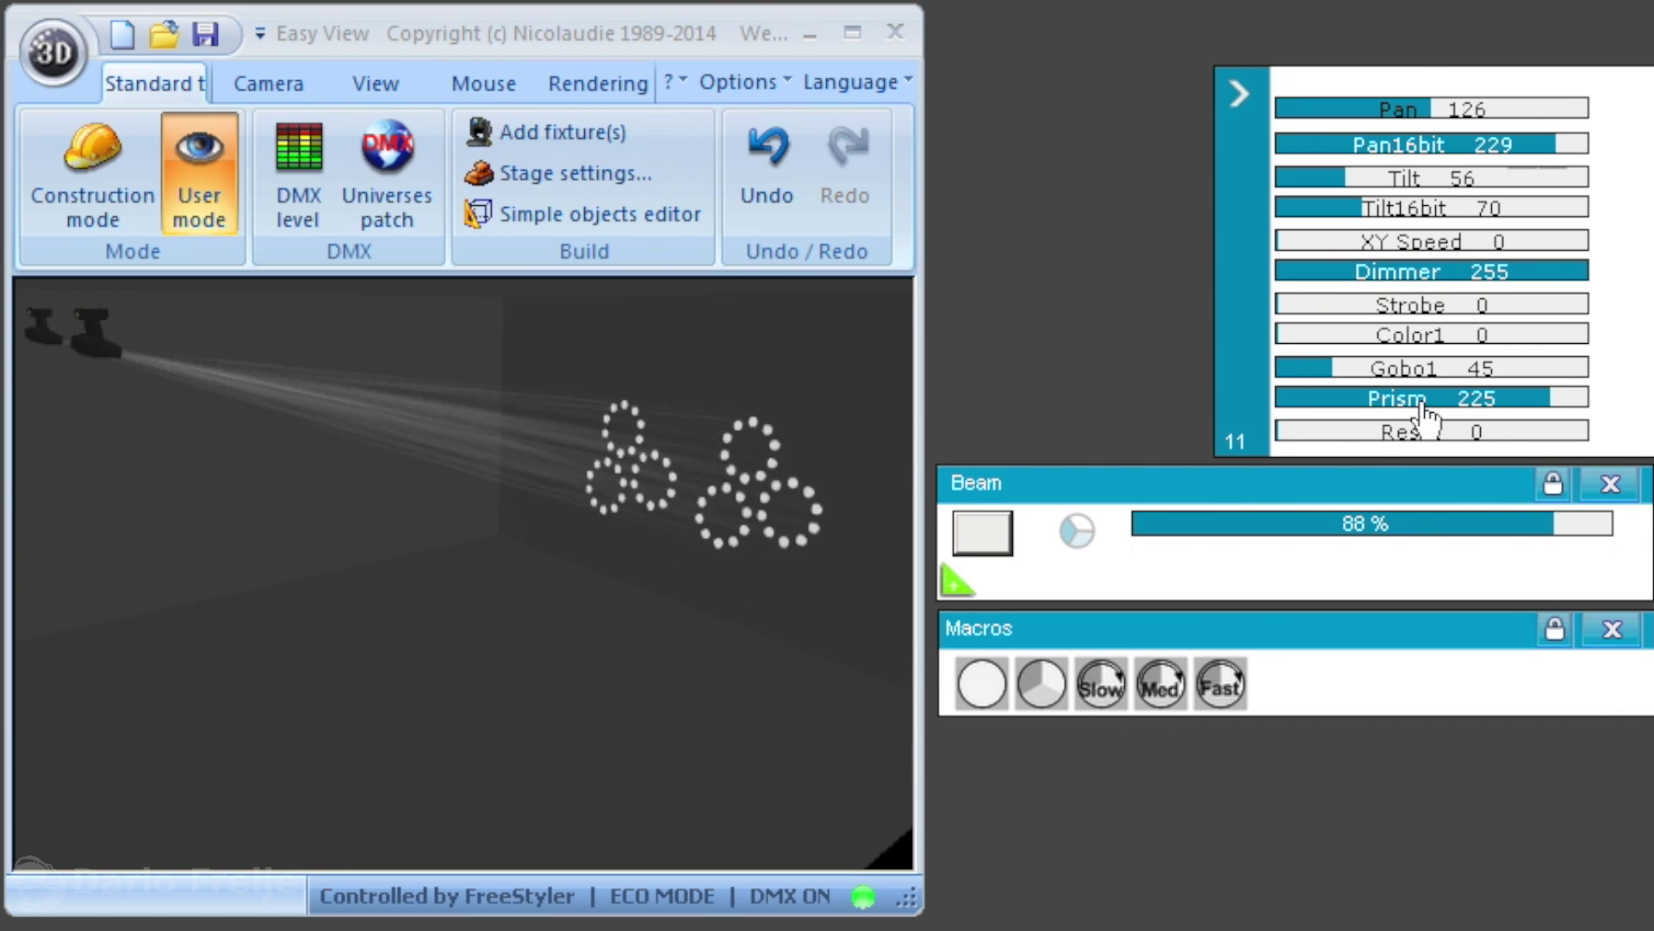
left_click(1115, 681)
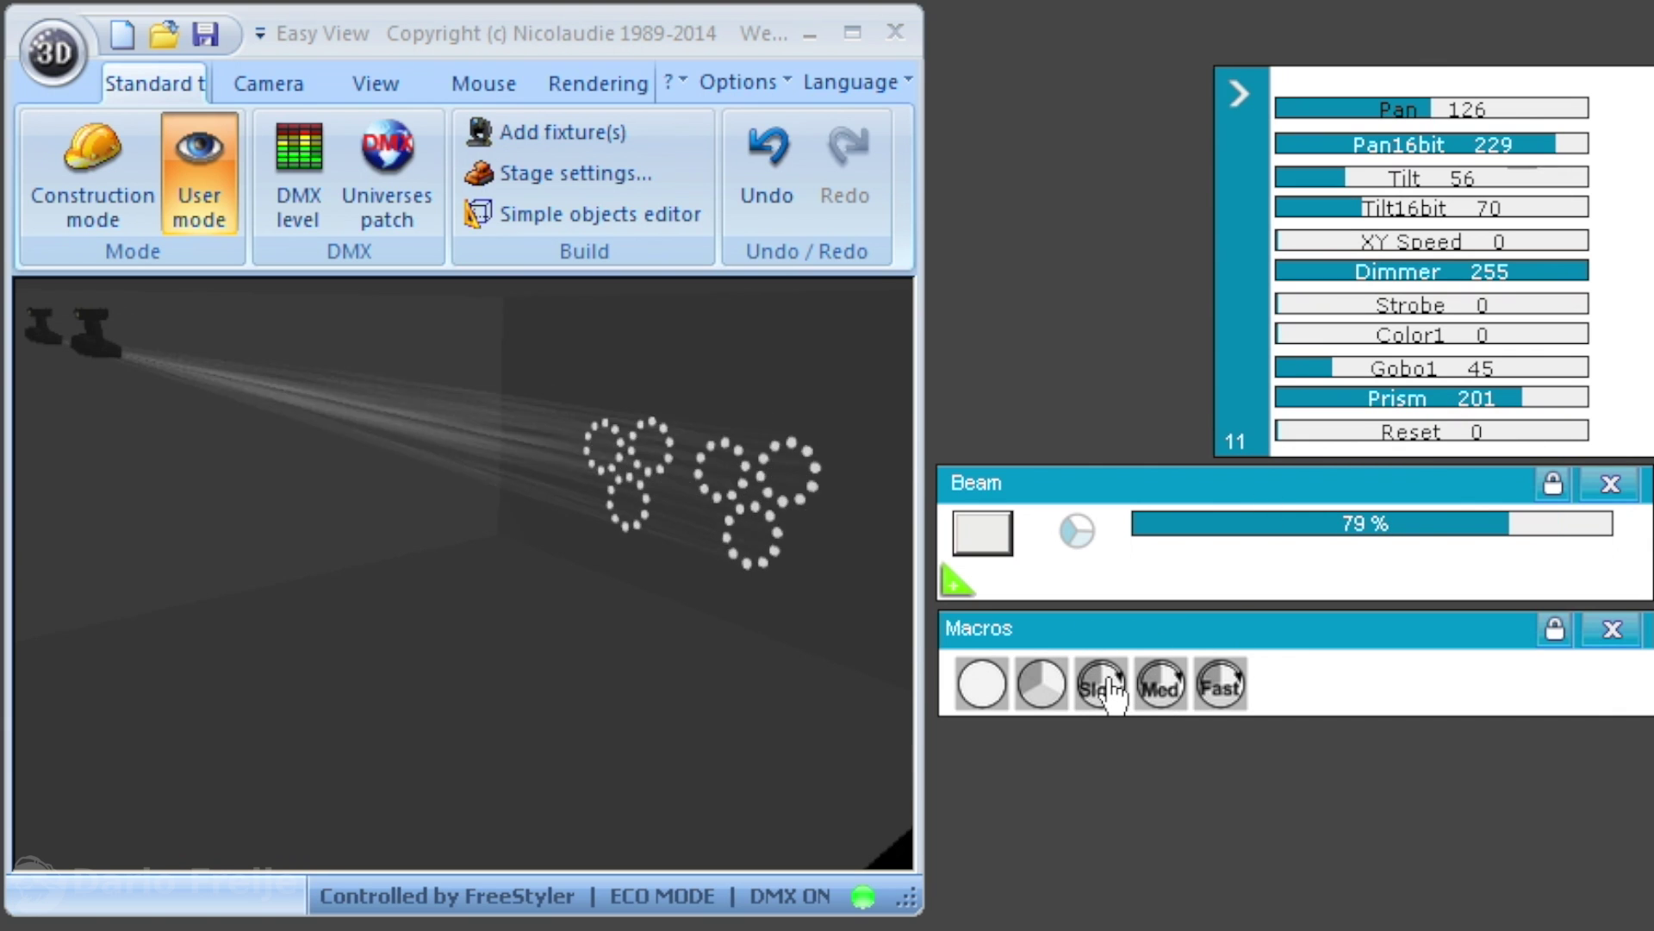
left_click(1159, 685)
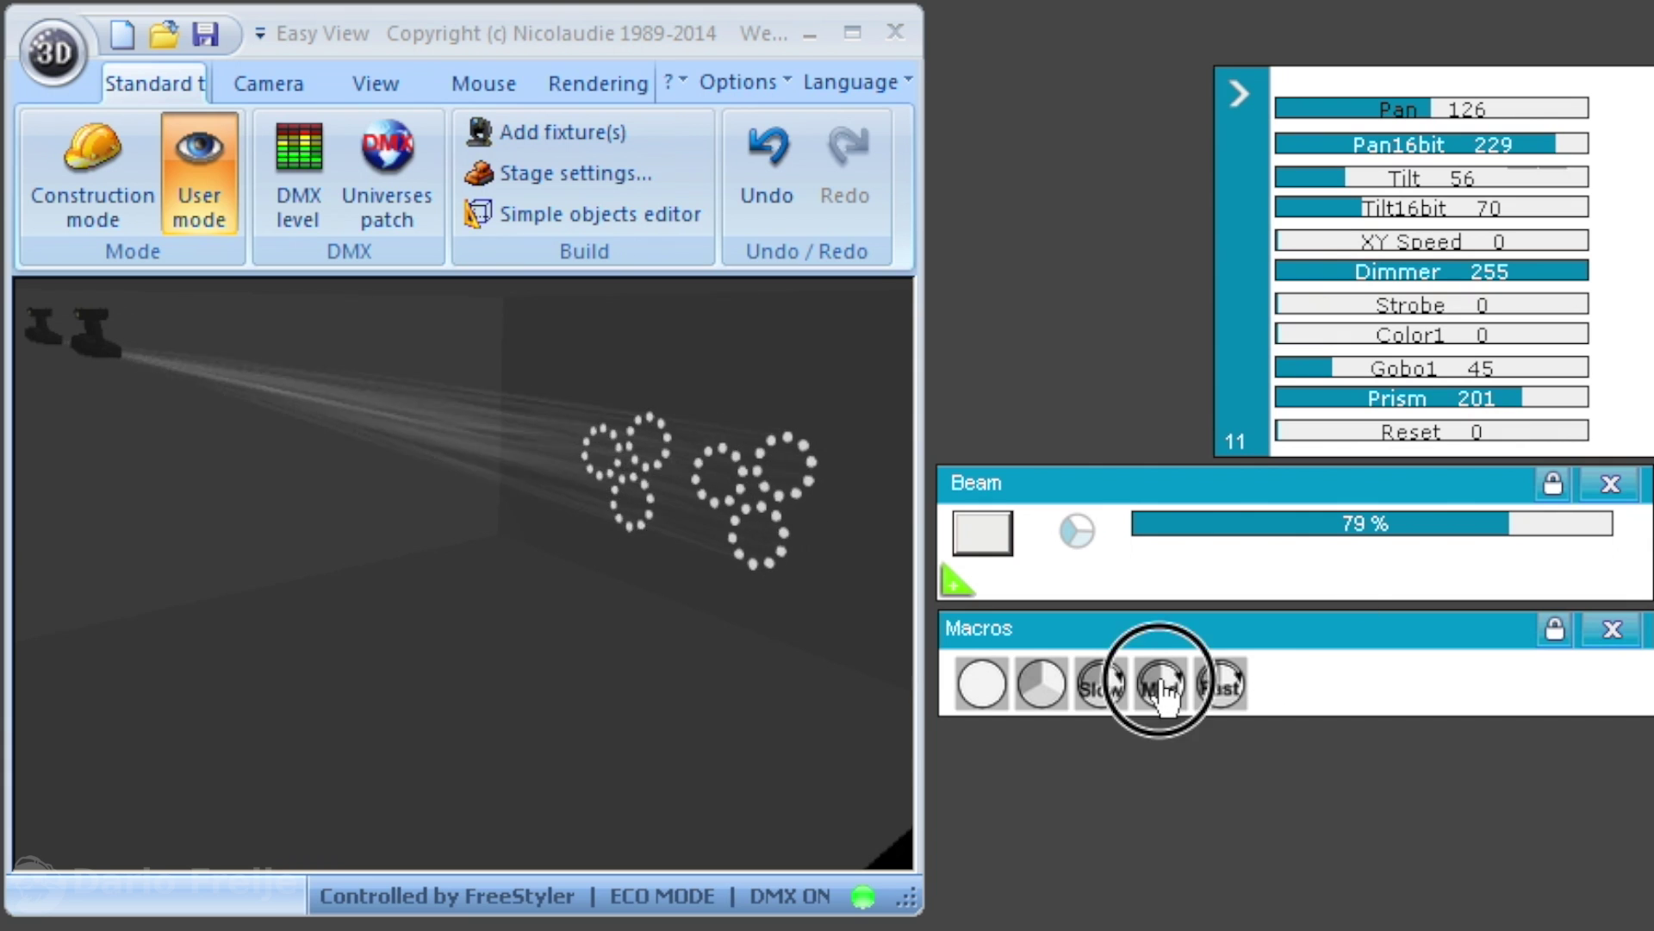
left_click(1239, 683)
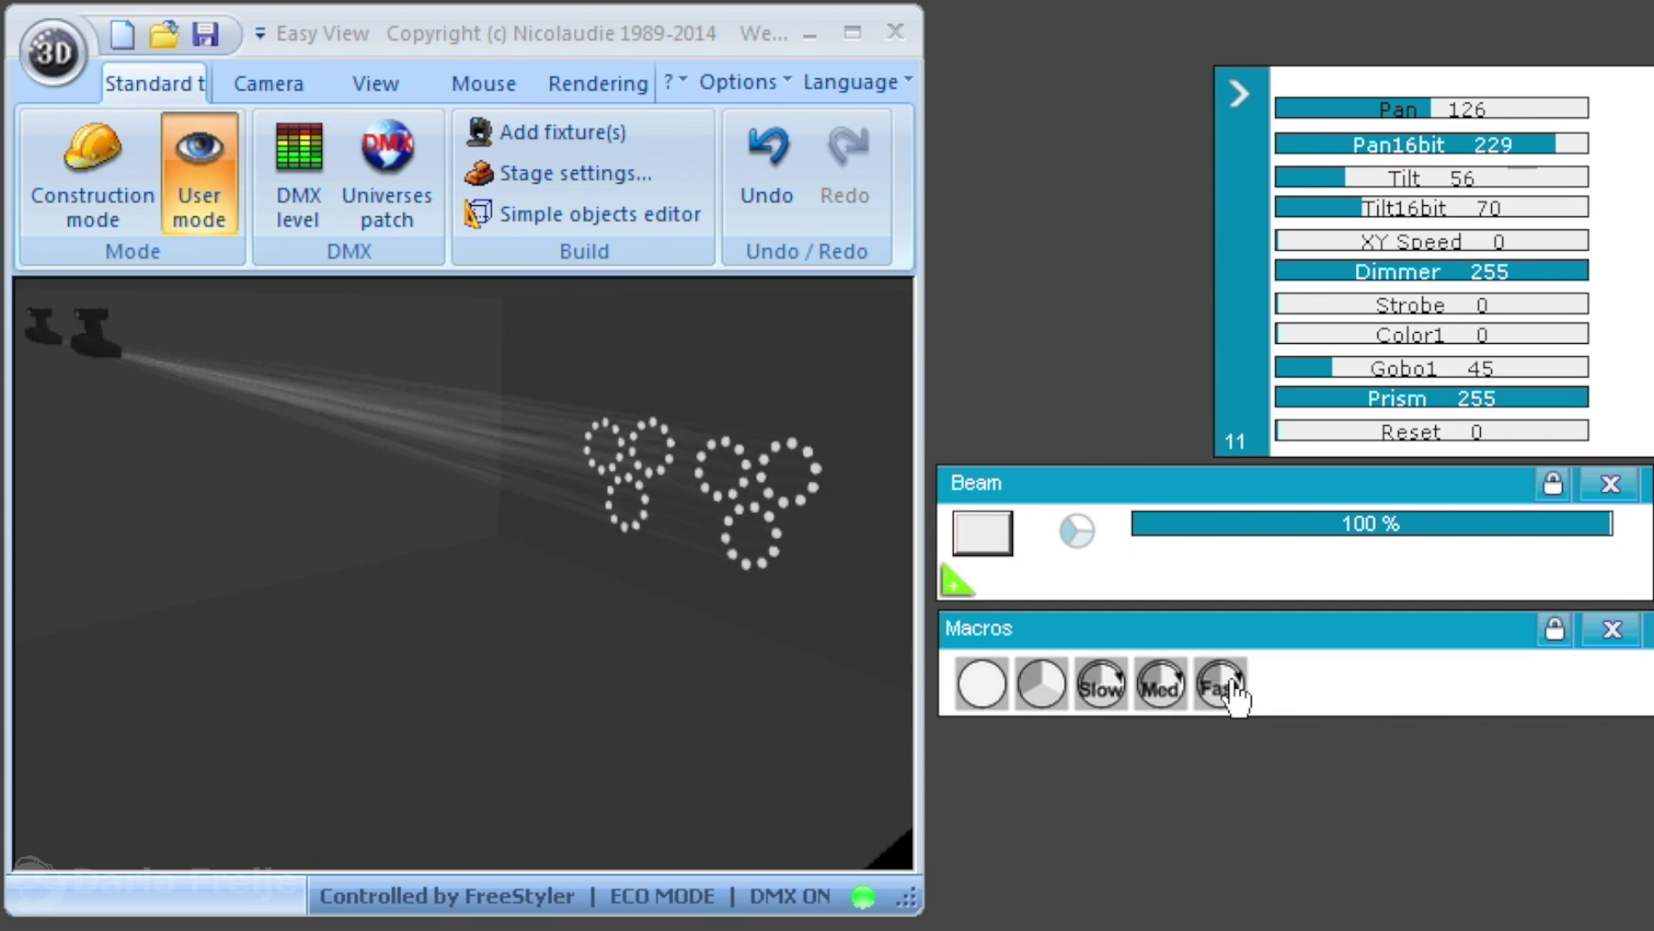
Try prism channel values of 222, 199 and 179 to find suitable fast, medium and slow rotations
left_click_drag(1587, 404, 1546, 438)
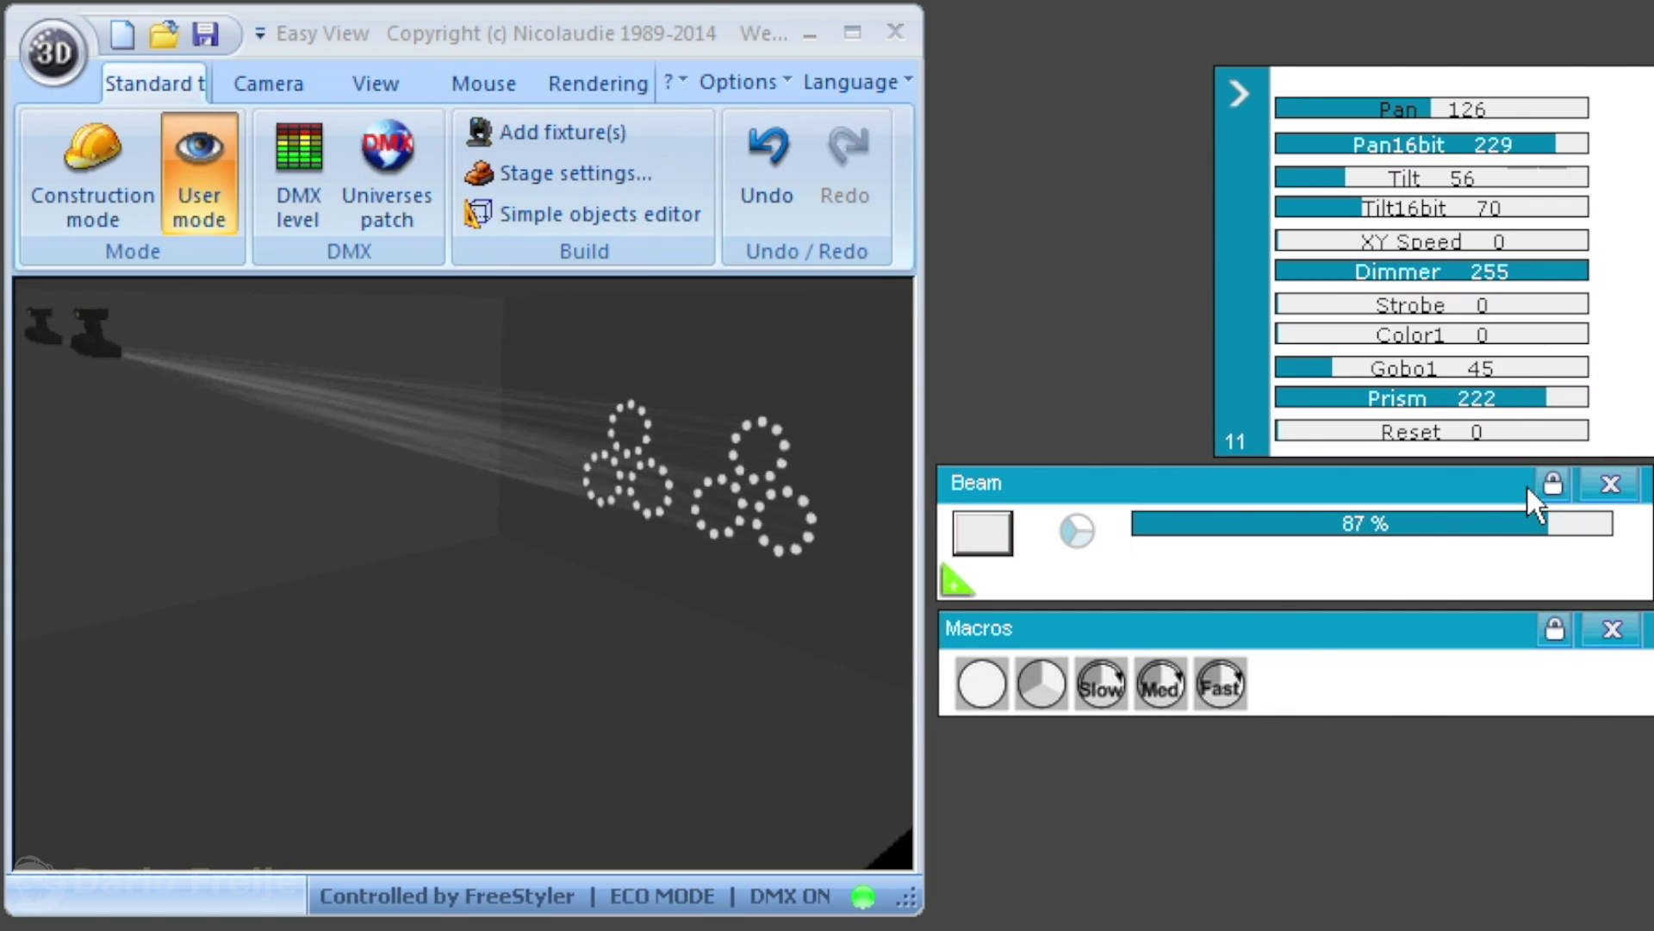
left_click_drag(1538, 406, 1522, 408)
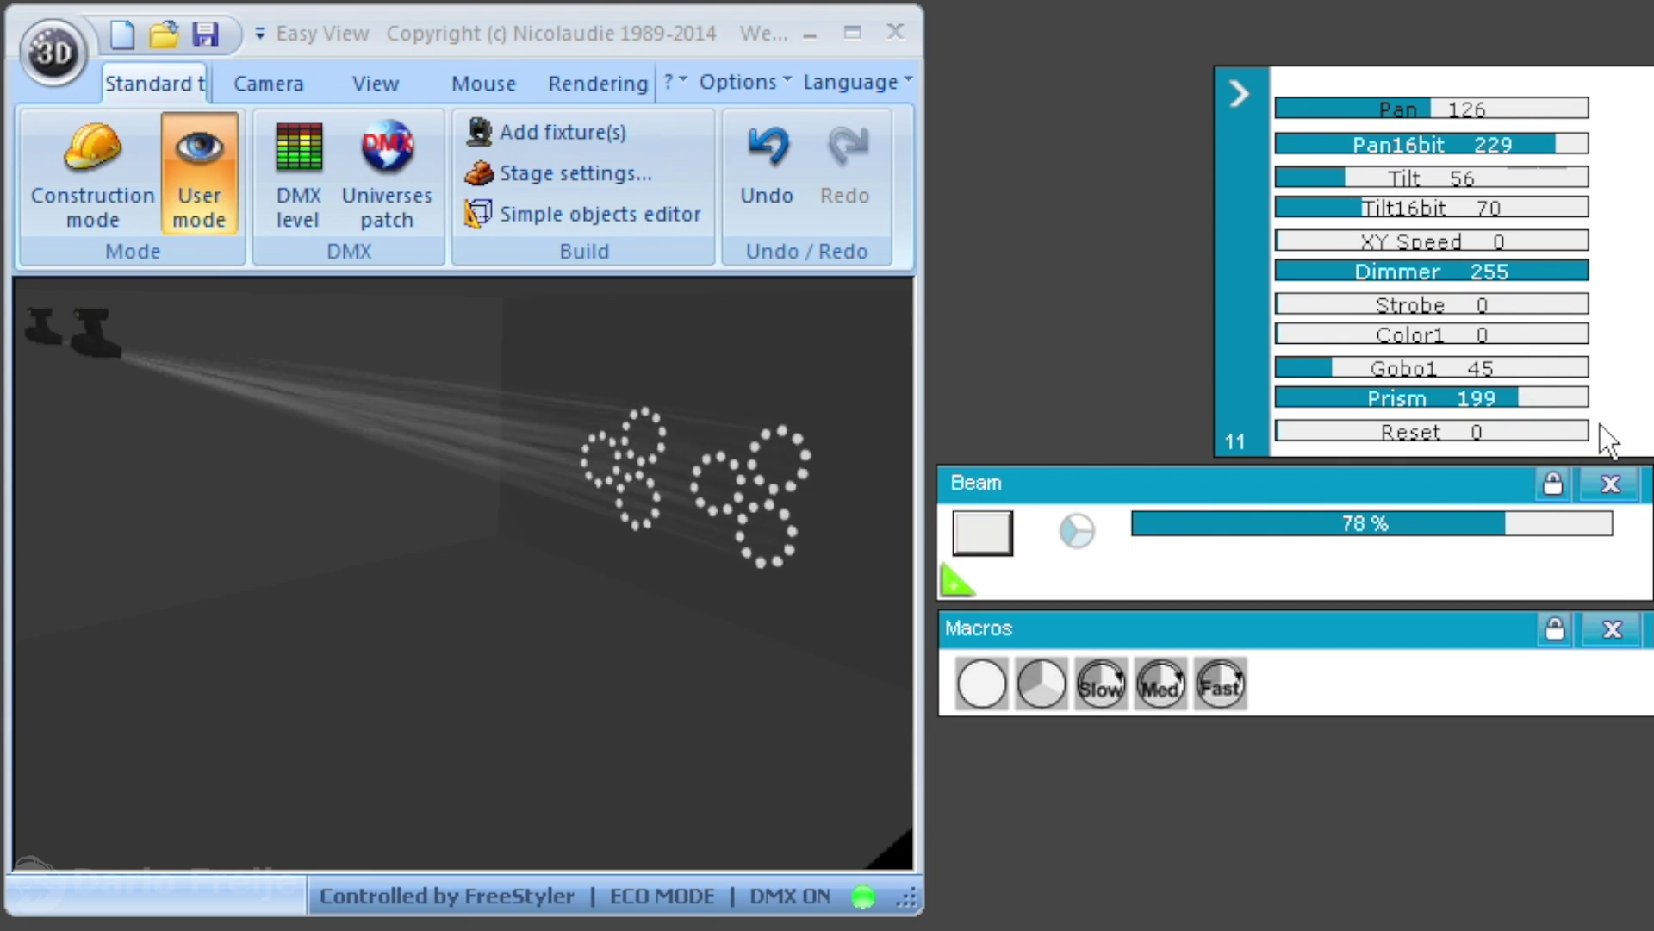
left_click(1482, 401)
left_click_drag(1484, 405, 1504, 403)
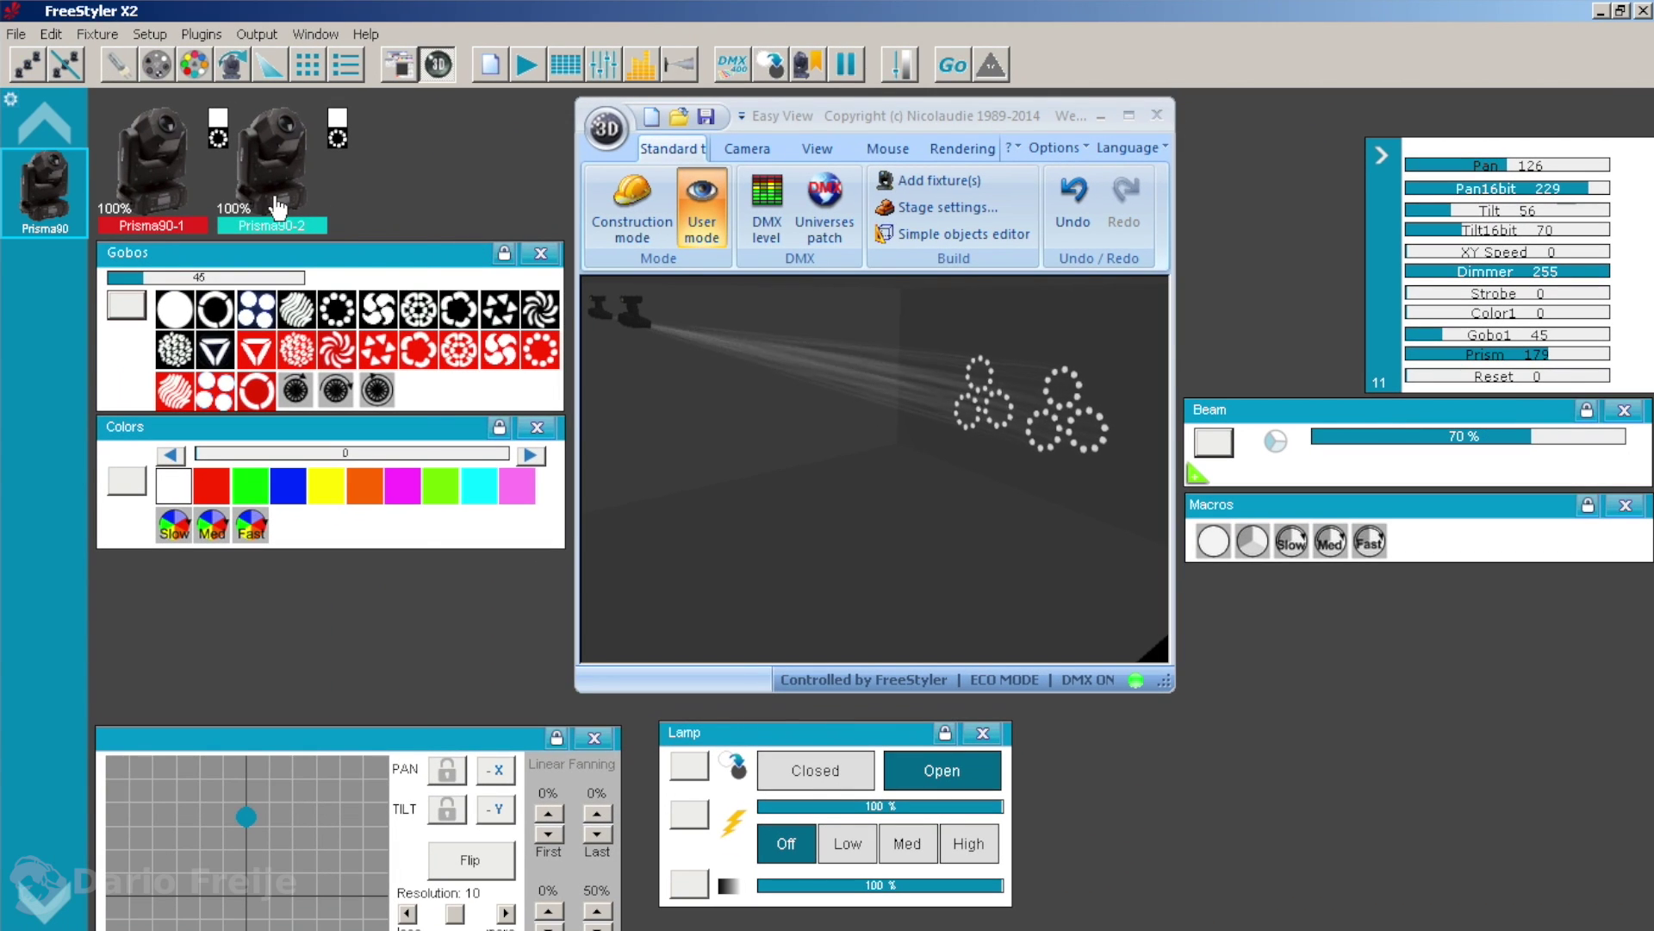
Open the Prisma90-2 fixture for editing, move the 3D view aside, and show the fixture's macro table
right_click(278, 207)
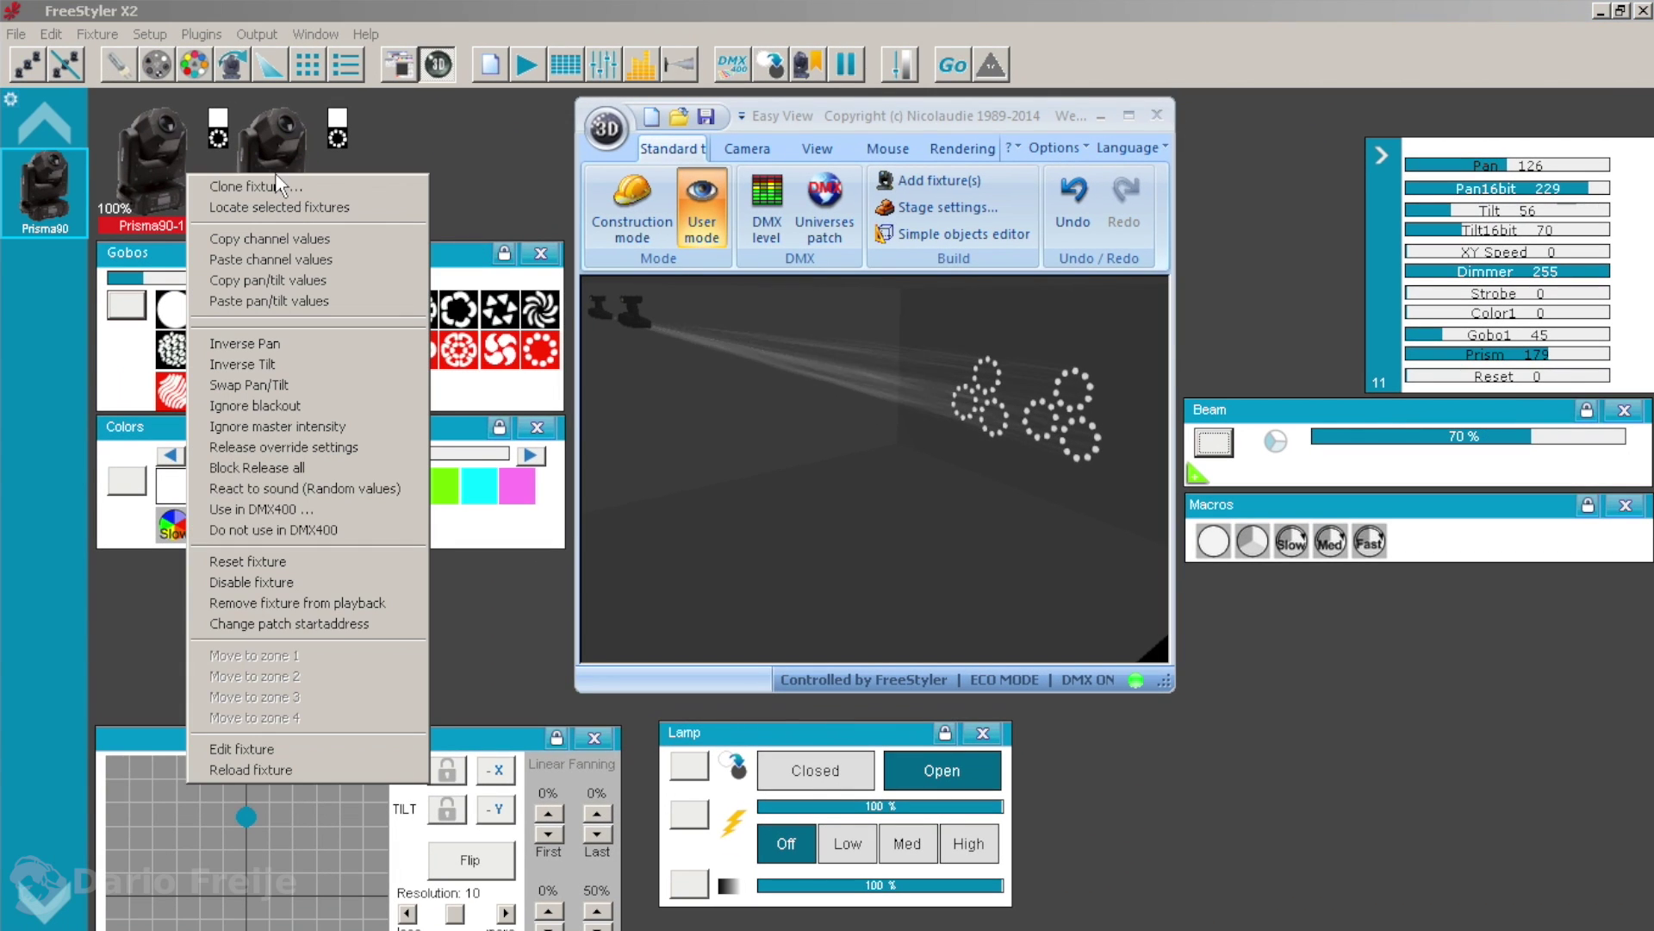
left_click(311, 749)
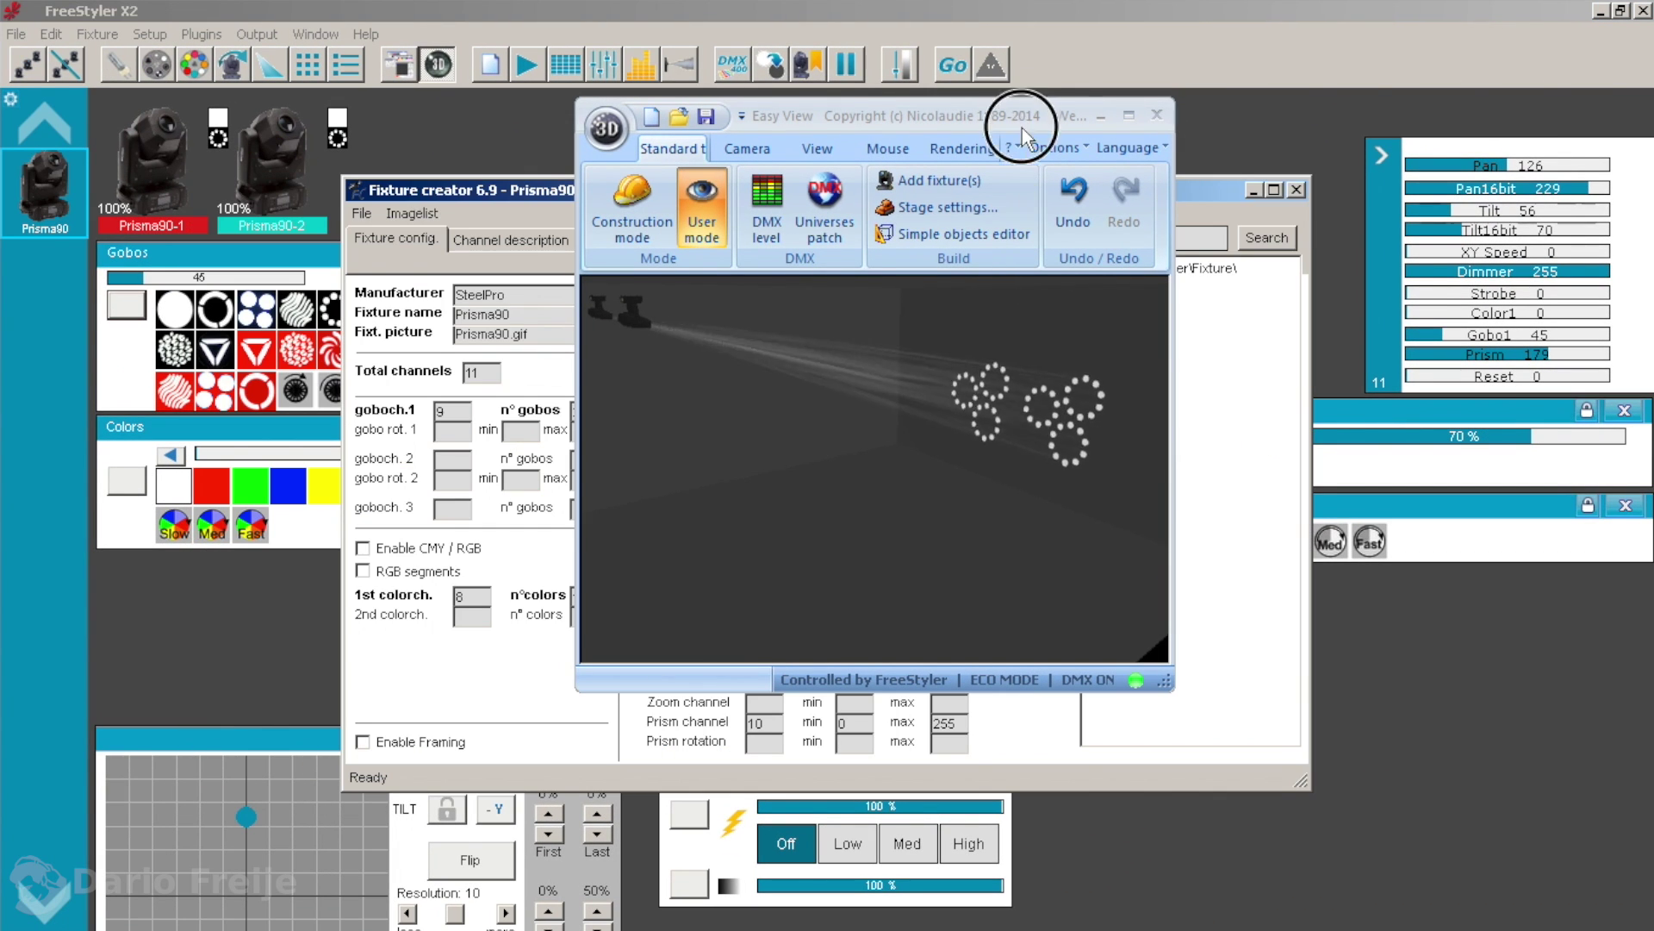
left_click(1053, 147)
left_click(857, 110)
left_click_drag(896, 517, 1034, 405)
left_click_drag(1081, 248, 1514, 887)
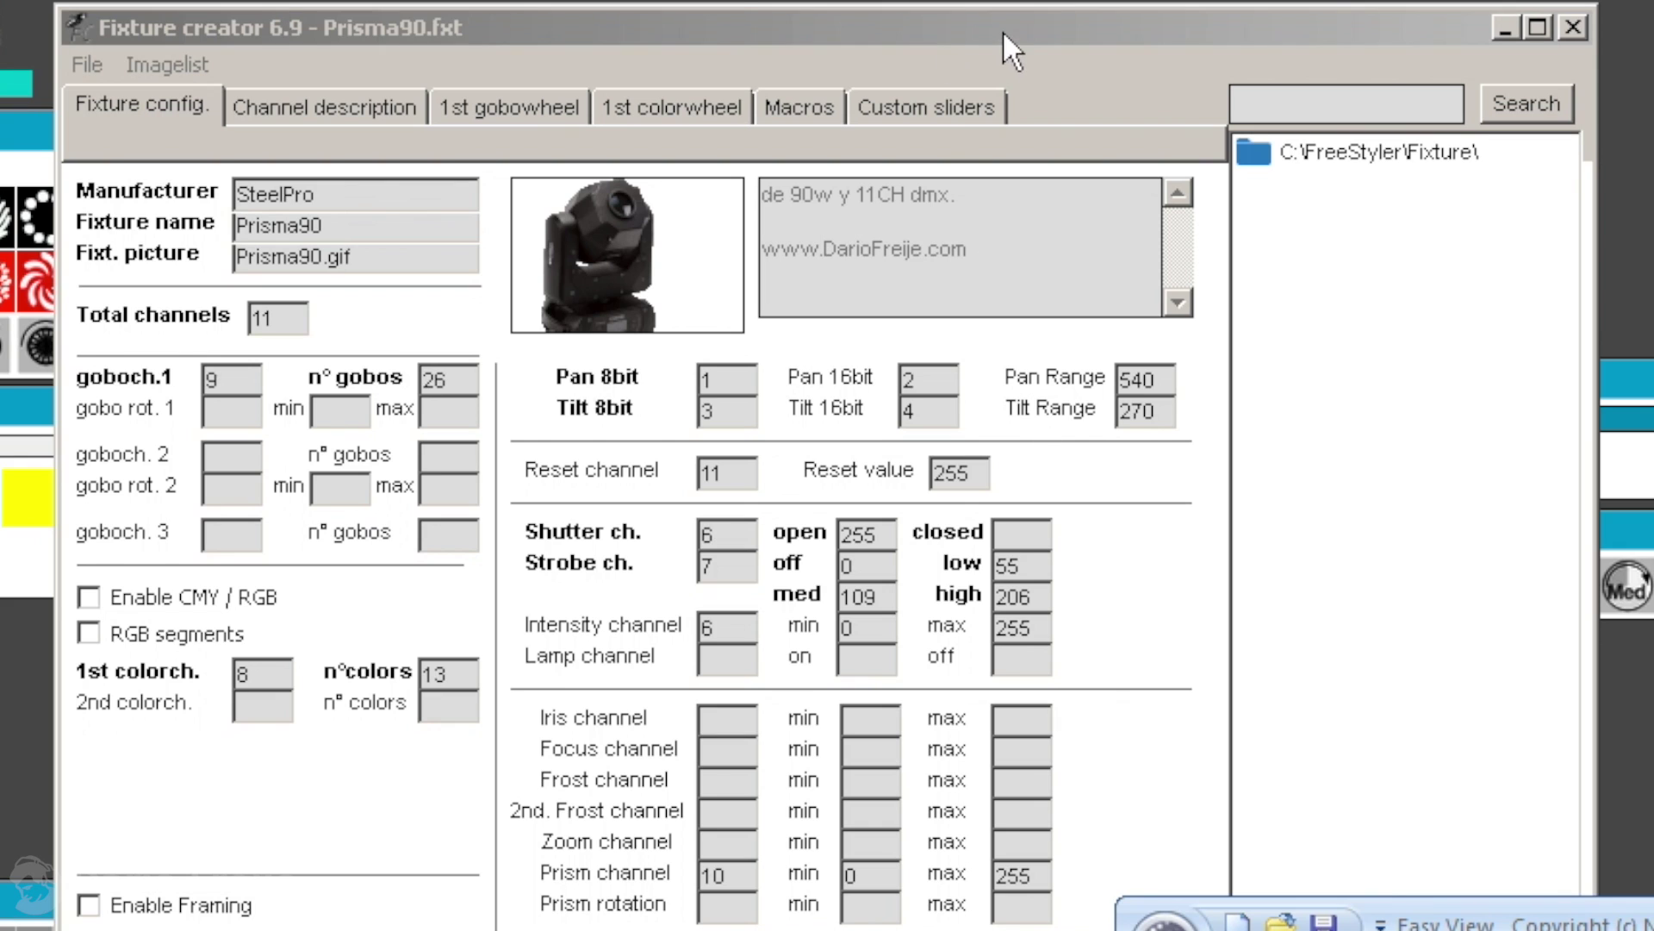
left_click_drag(1001, 30, 765, 0)
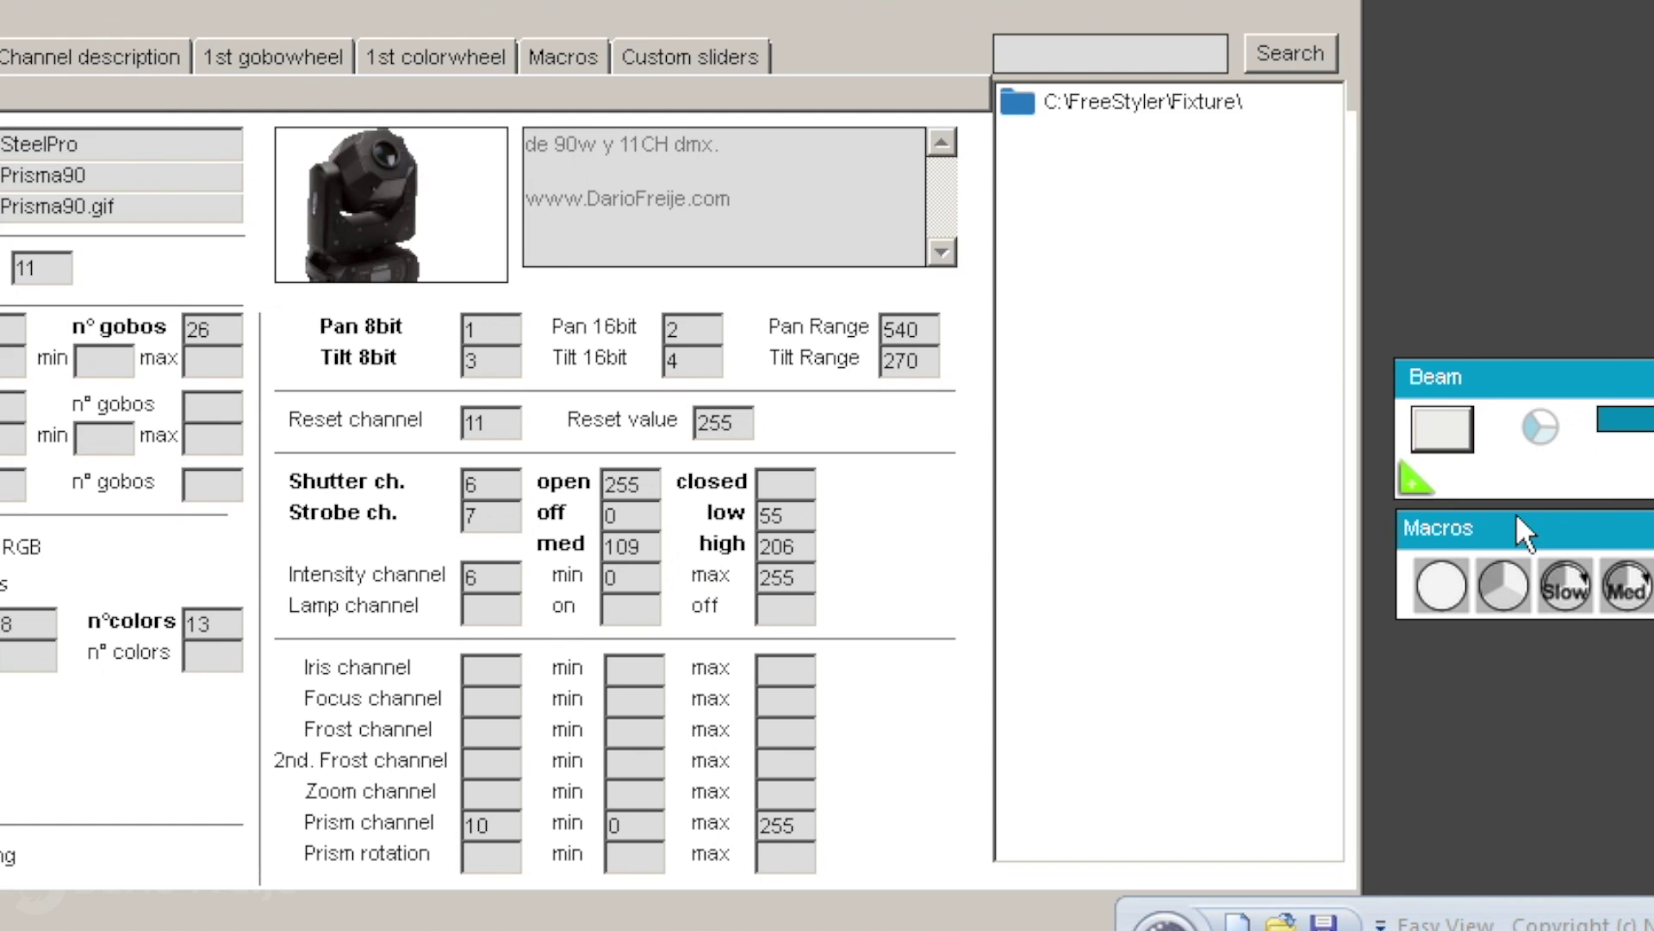
left_click(564, 59)
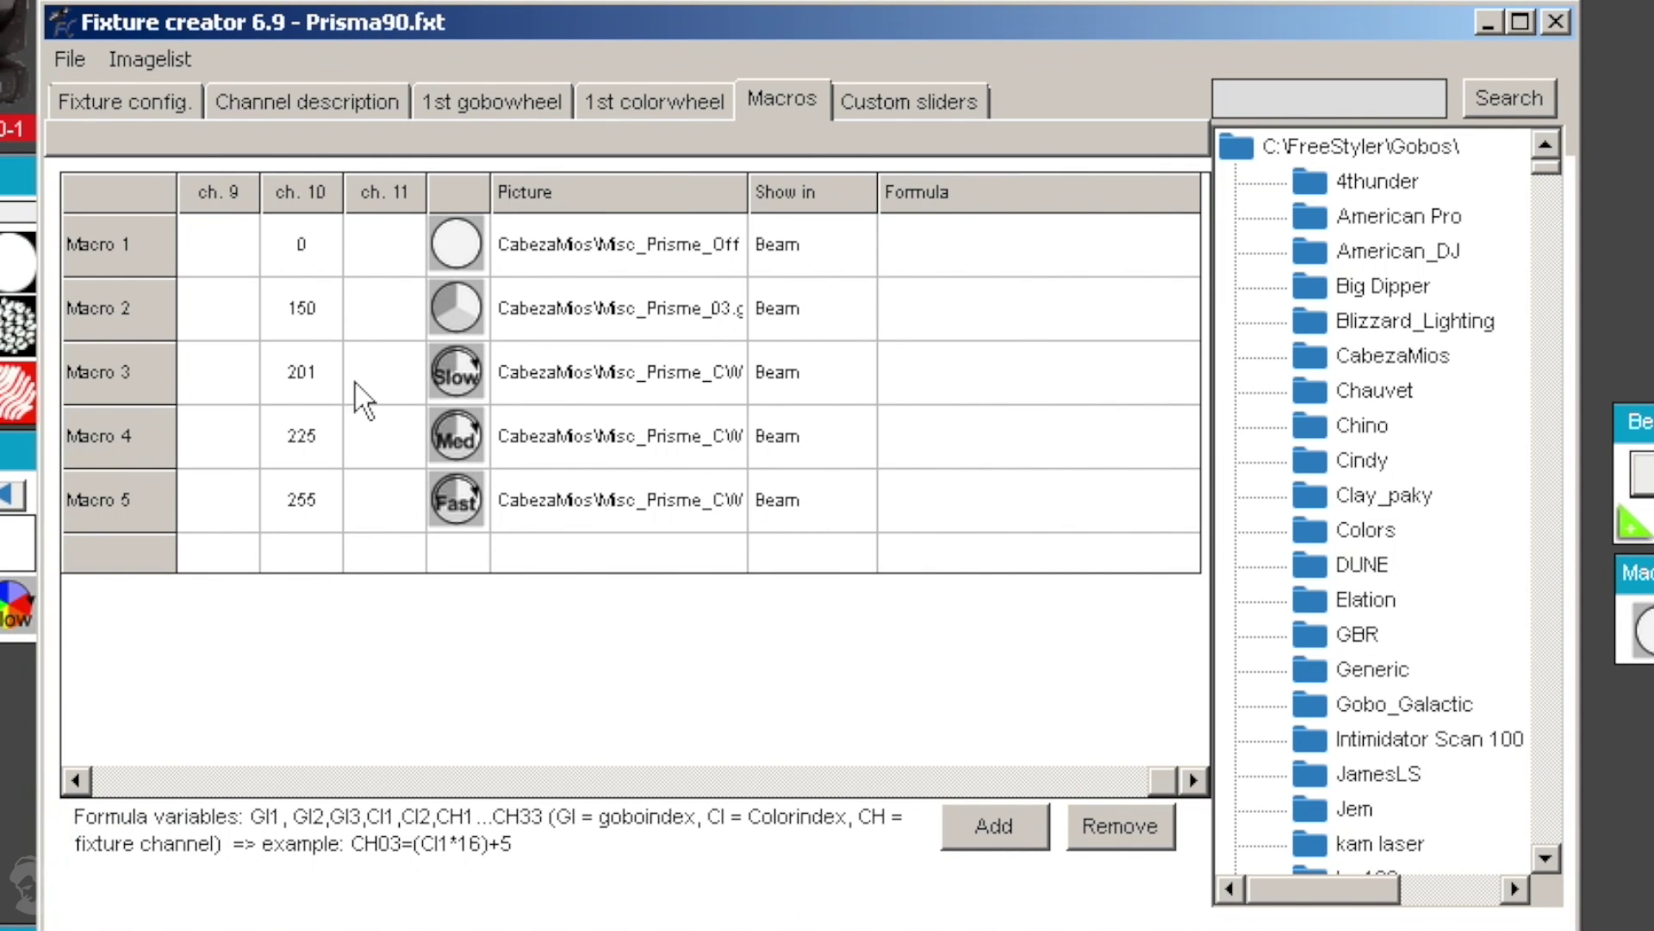
Set the channel 10 values of the slow, medium and fast prism macros to 179, 199 and 222
left_click(297, 377)
left_click(295, 449)
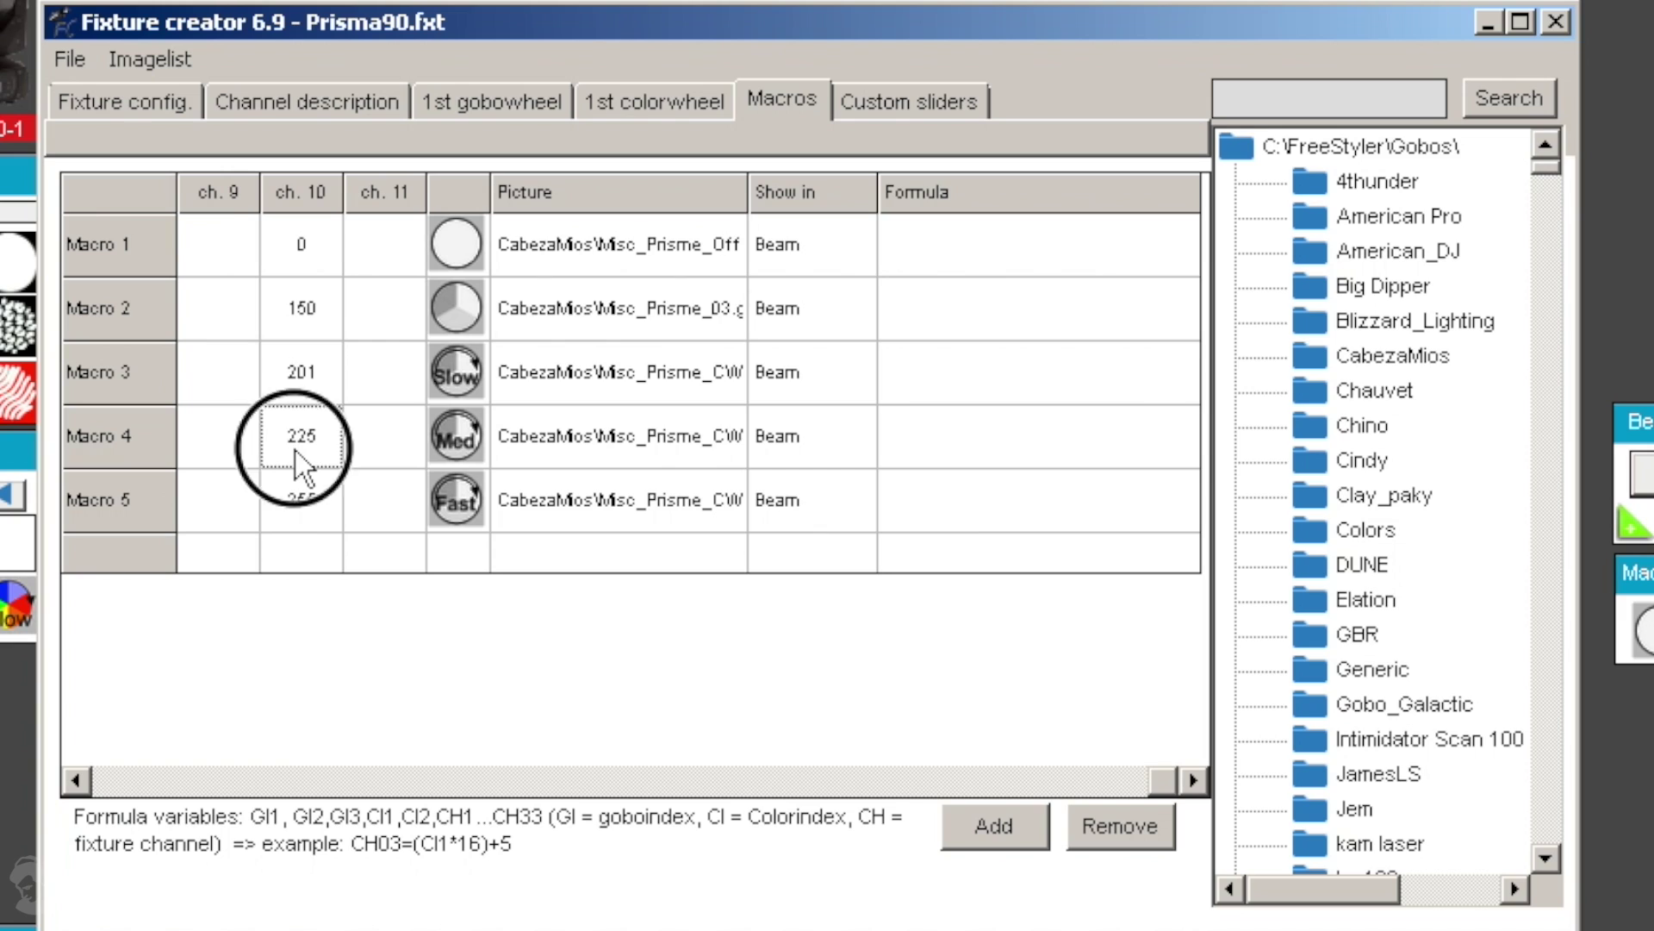
left_click(293, 512)
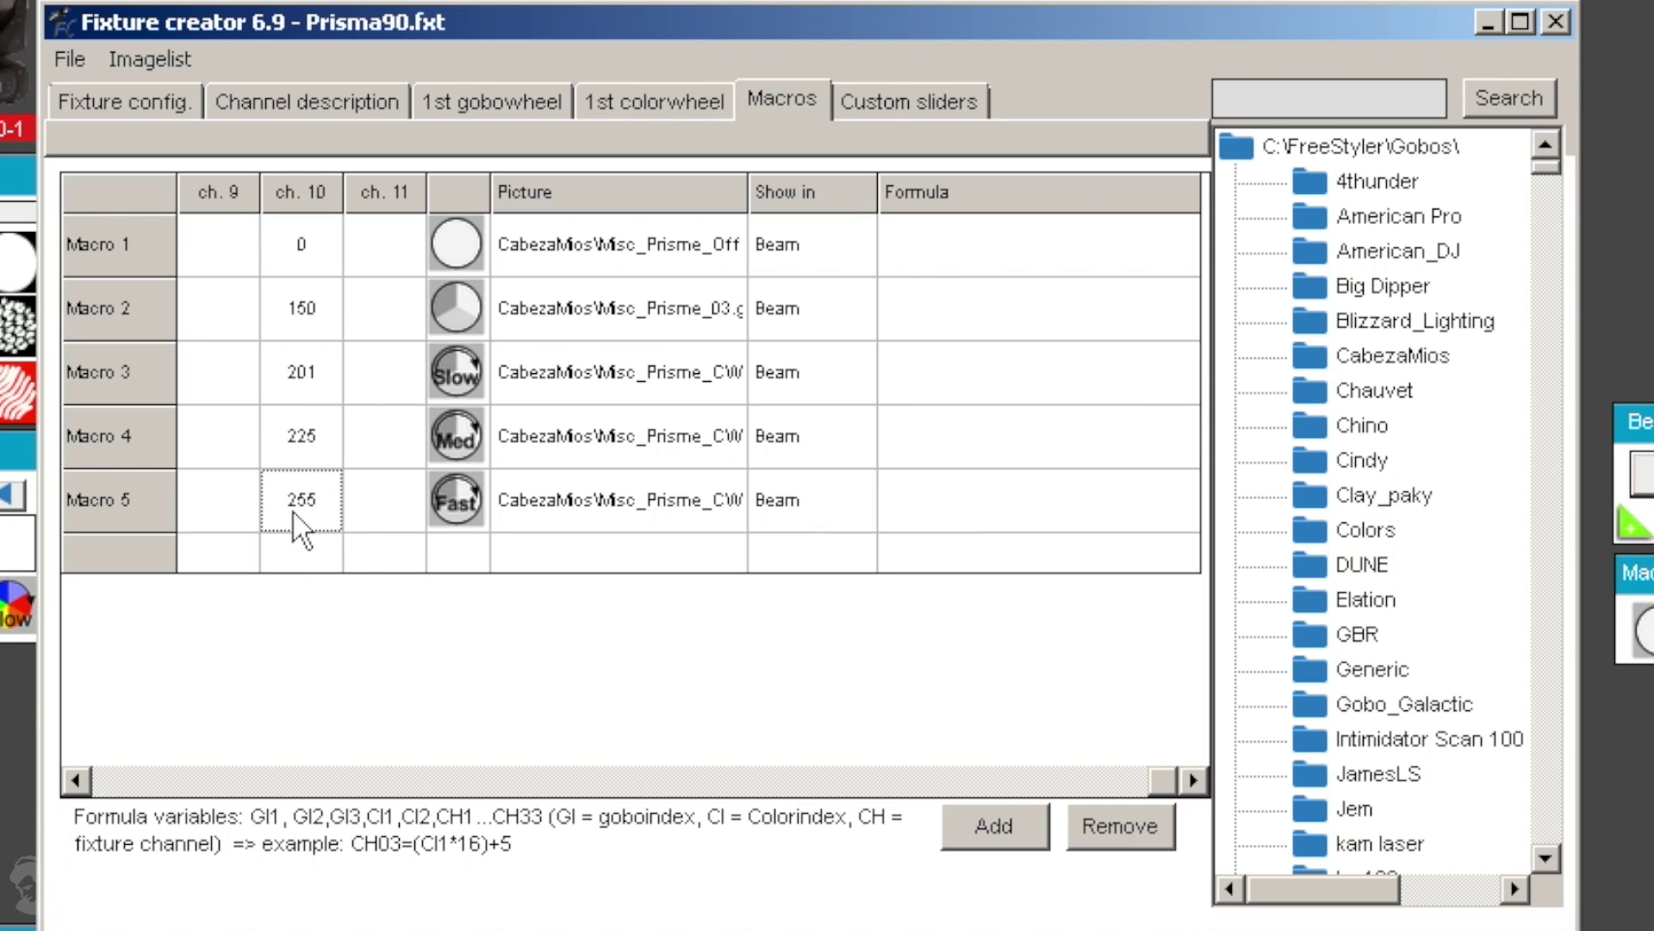
left_click(297, 379)
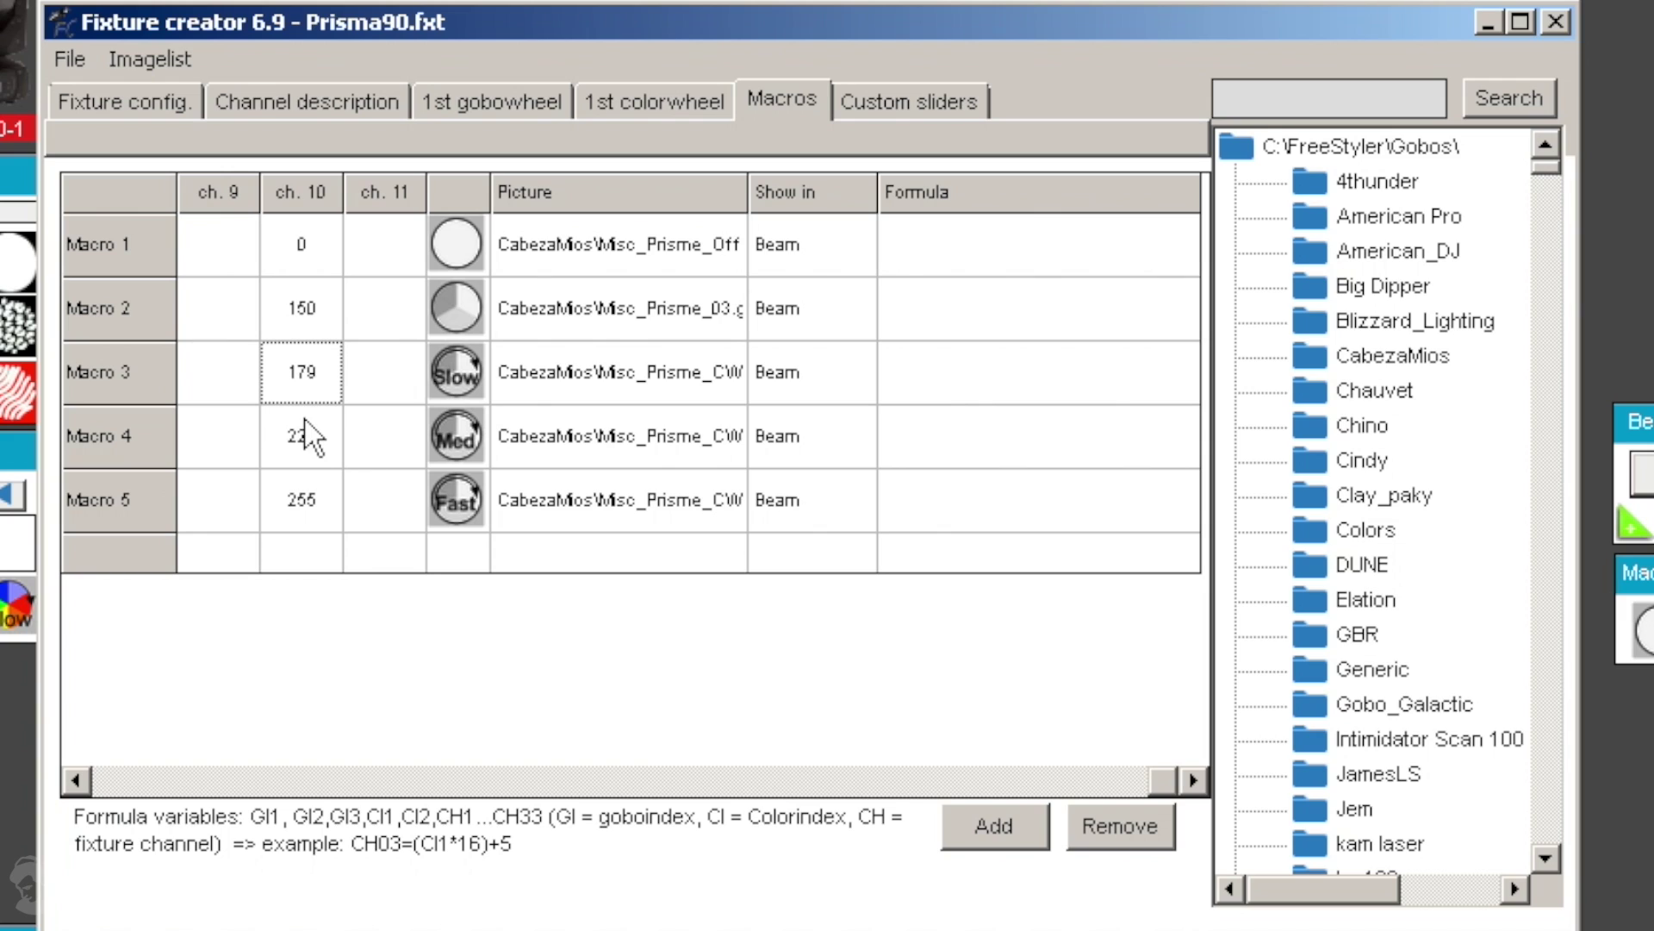
left_click(305, 422)
key("BackSpace")
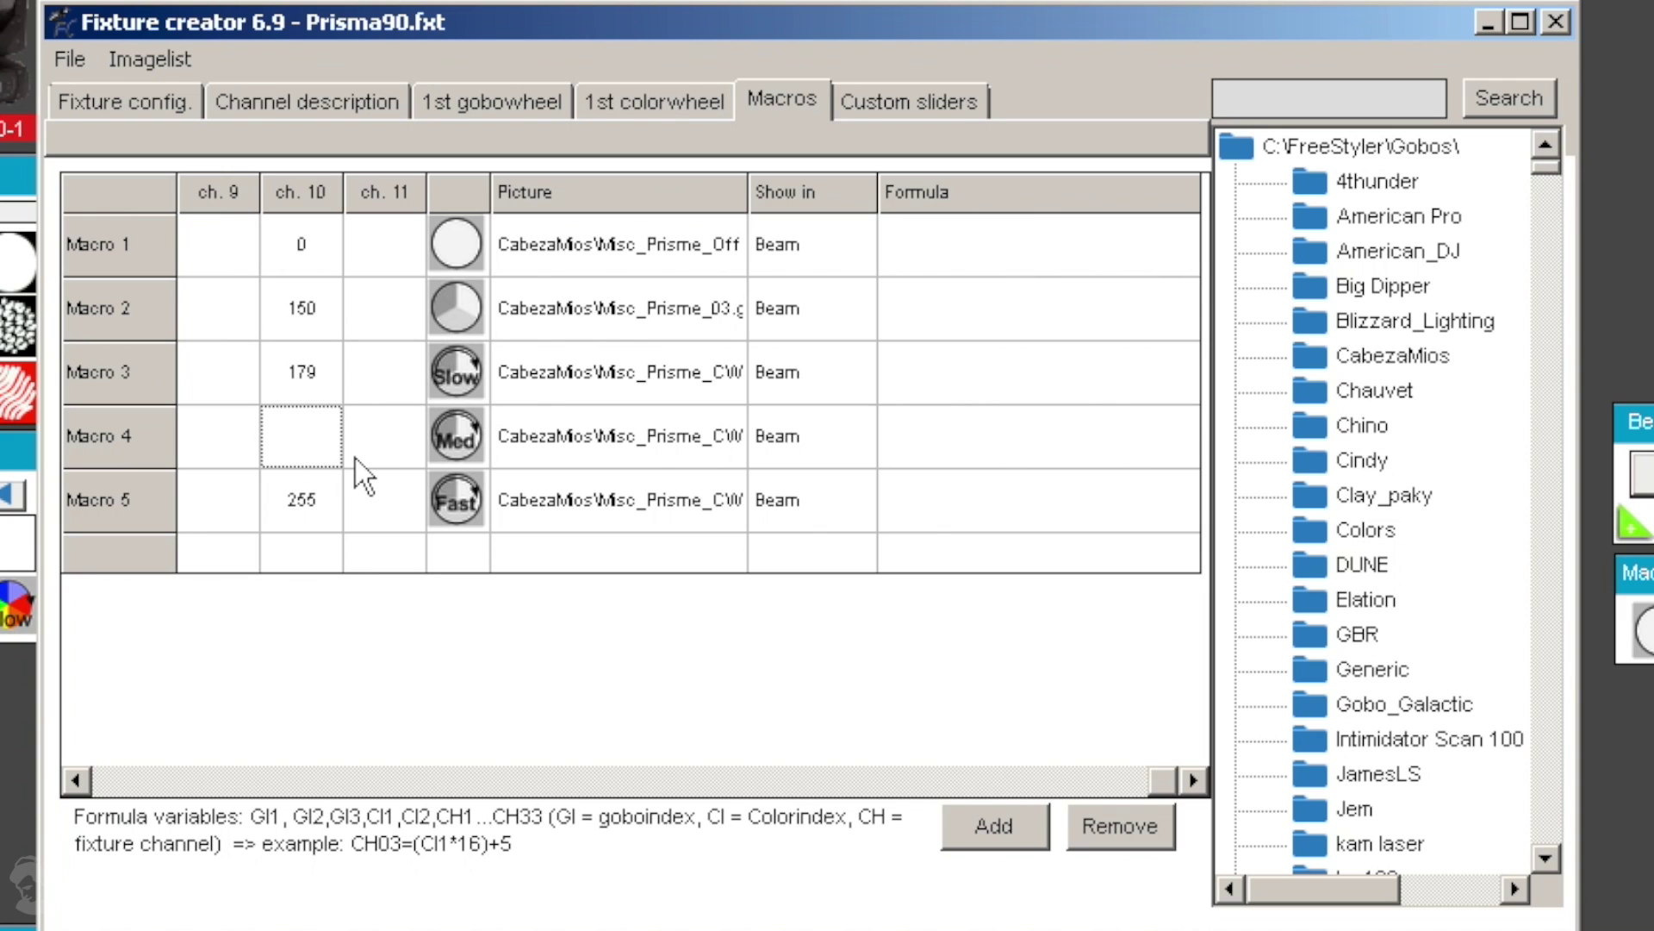
type("199")
left_click(324, 519)
key("BackSpace")
key("BackSpace")
key("BackSpace")
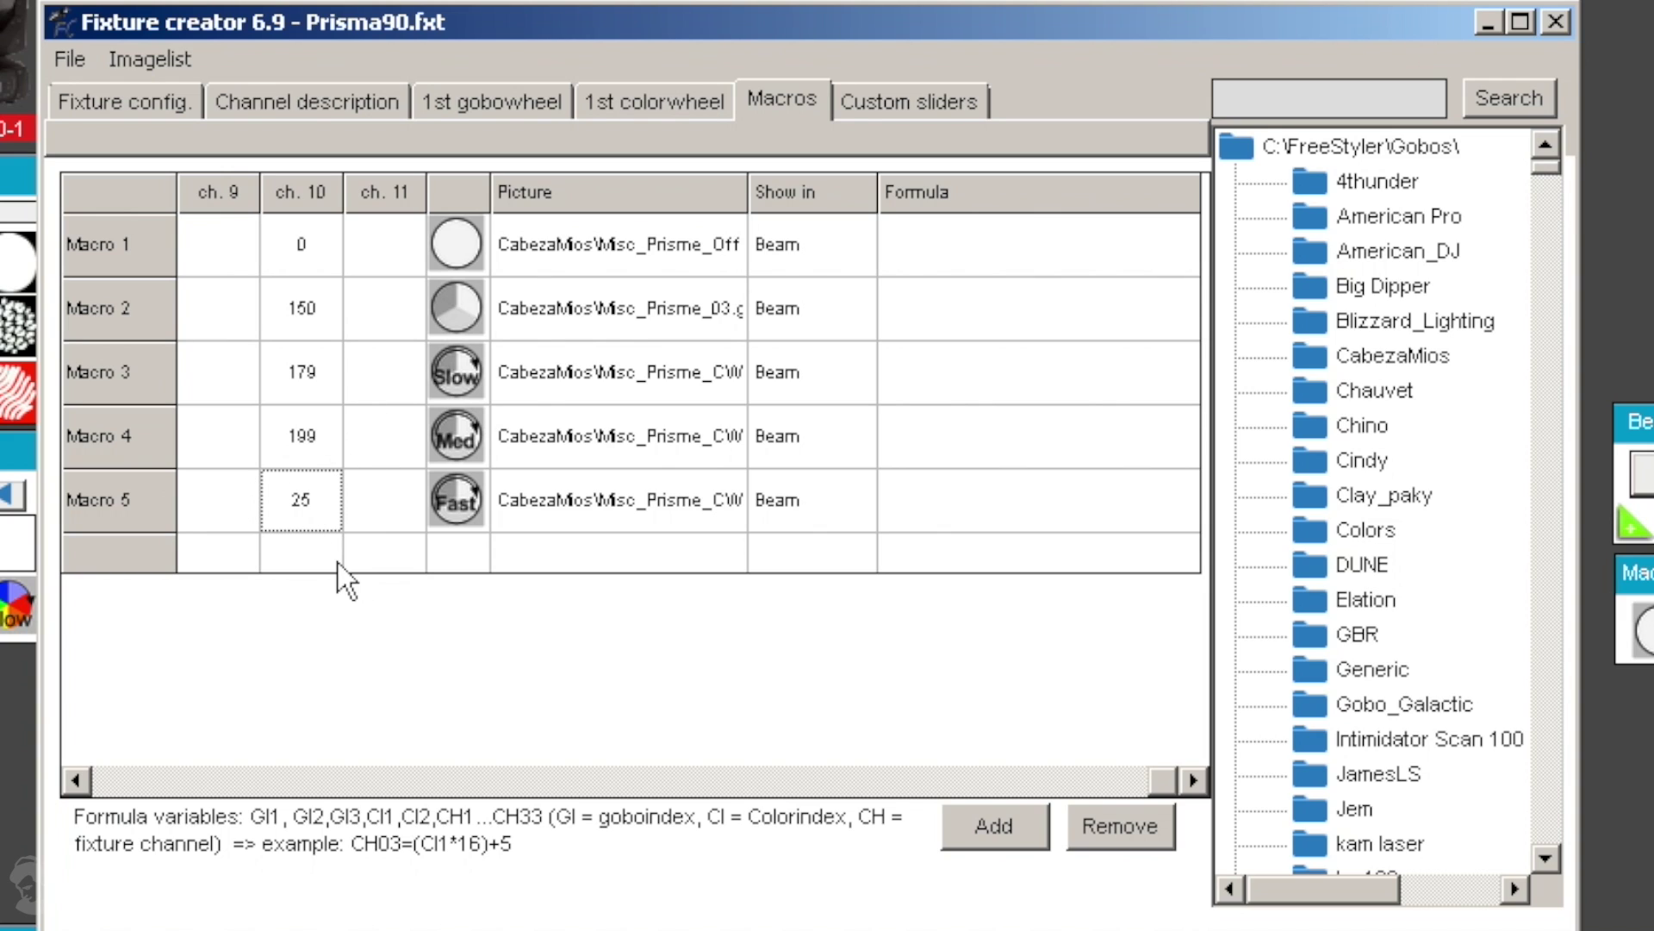
type("222")
Save the Prisma90 fixture file, close Fixture creator, and reload the fixture
left_click(74, 60)
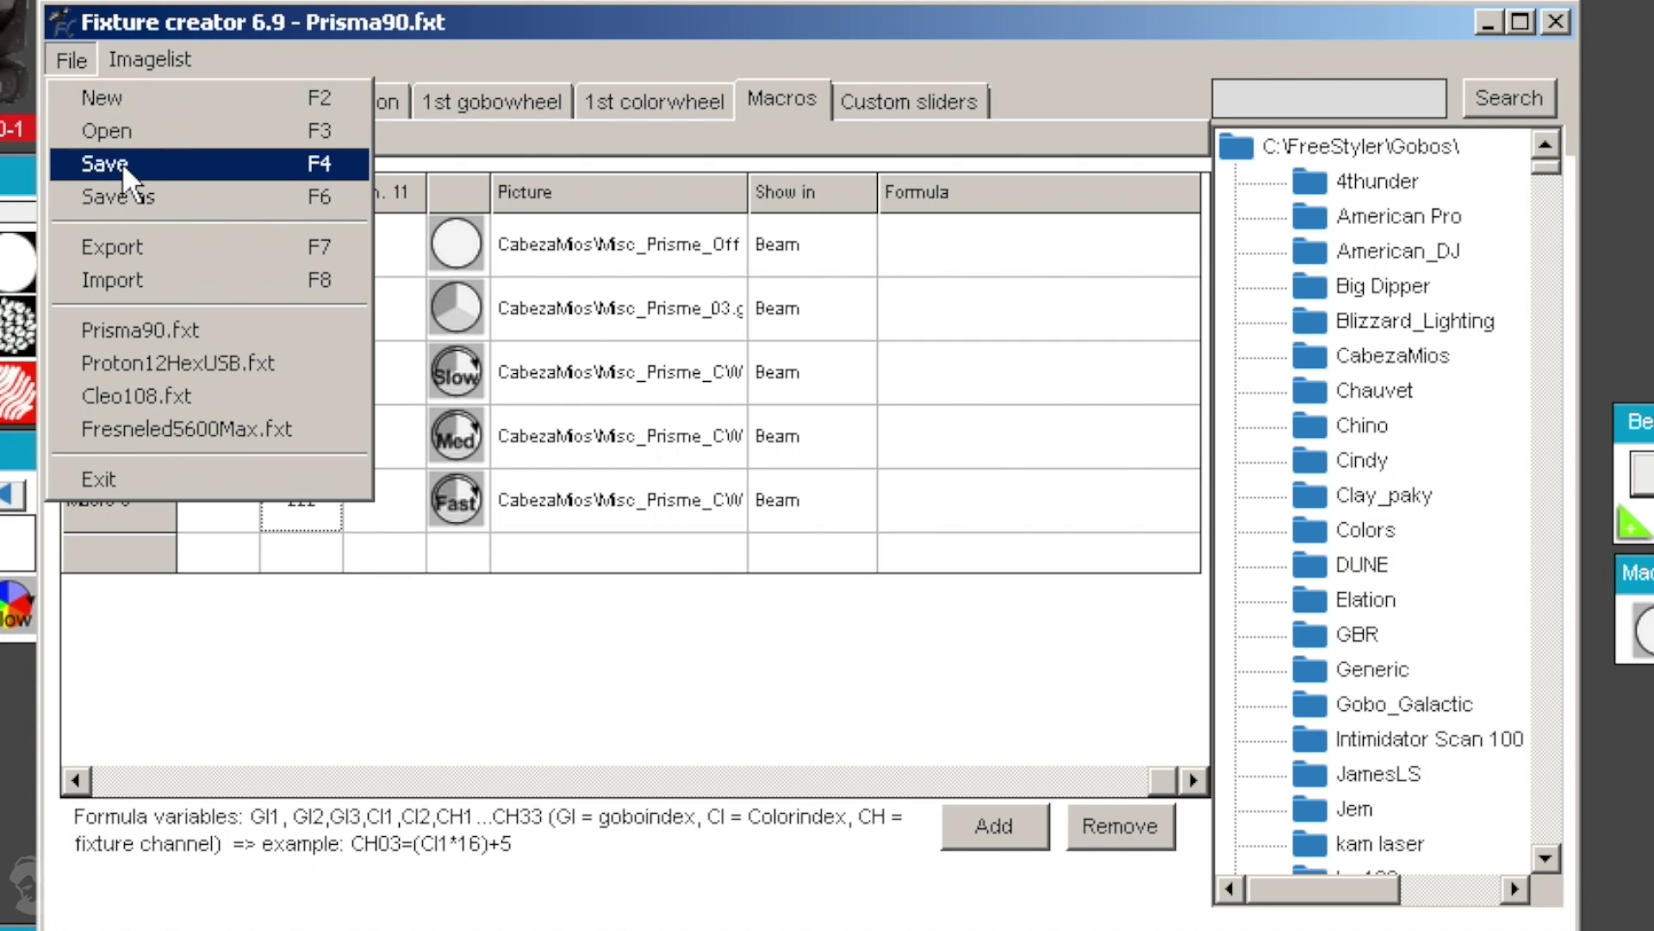
left_click(122, 162)
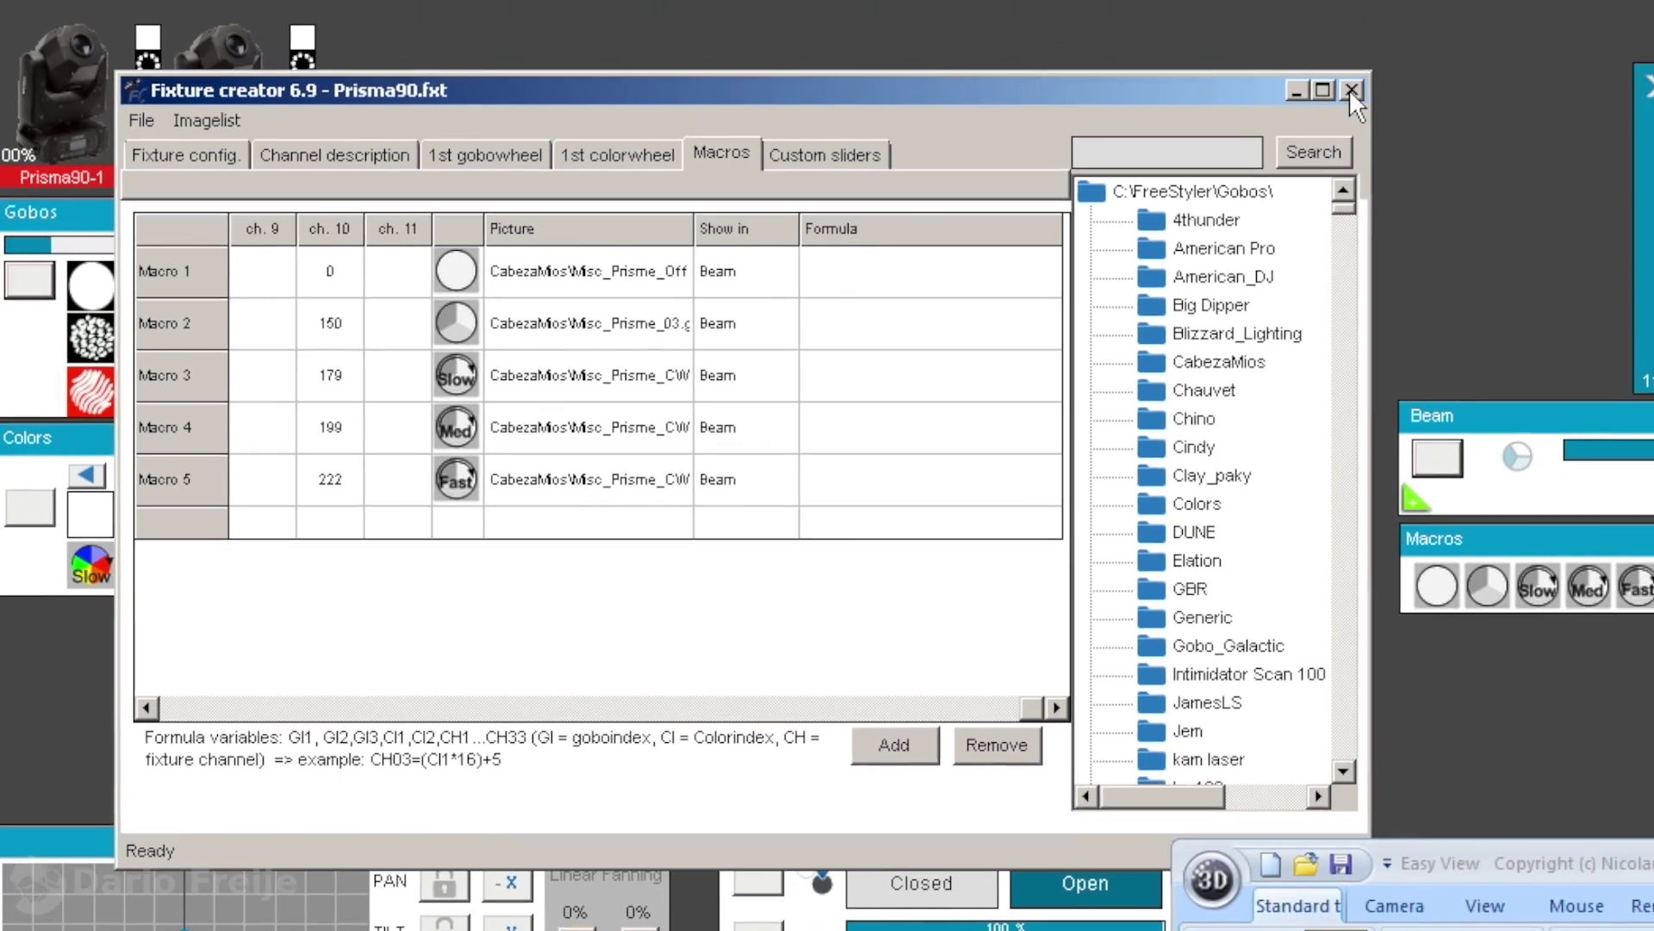
left_click(1351, 90)
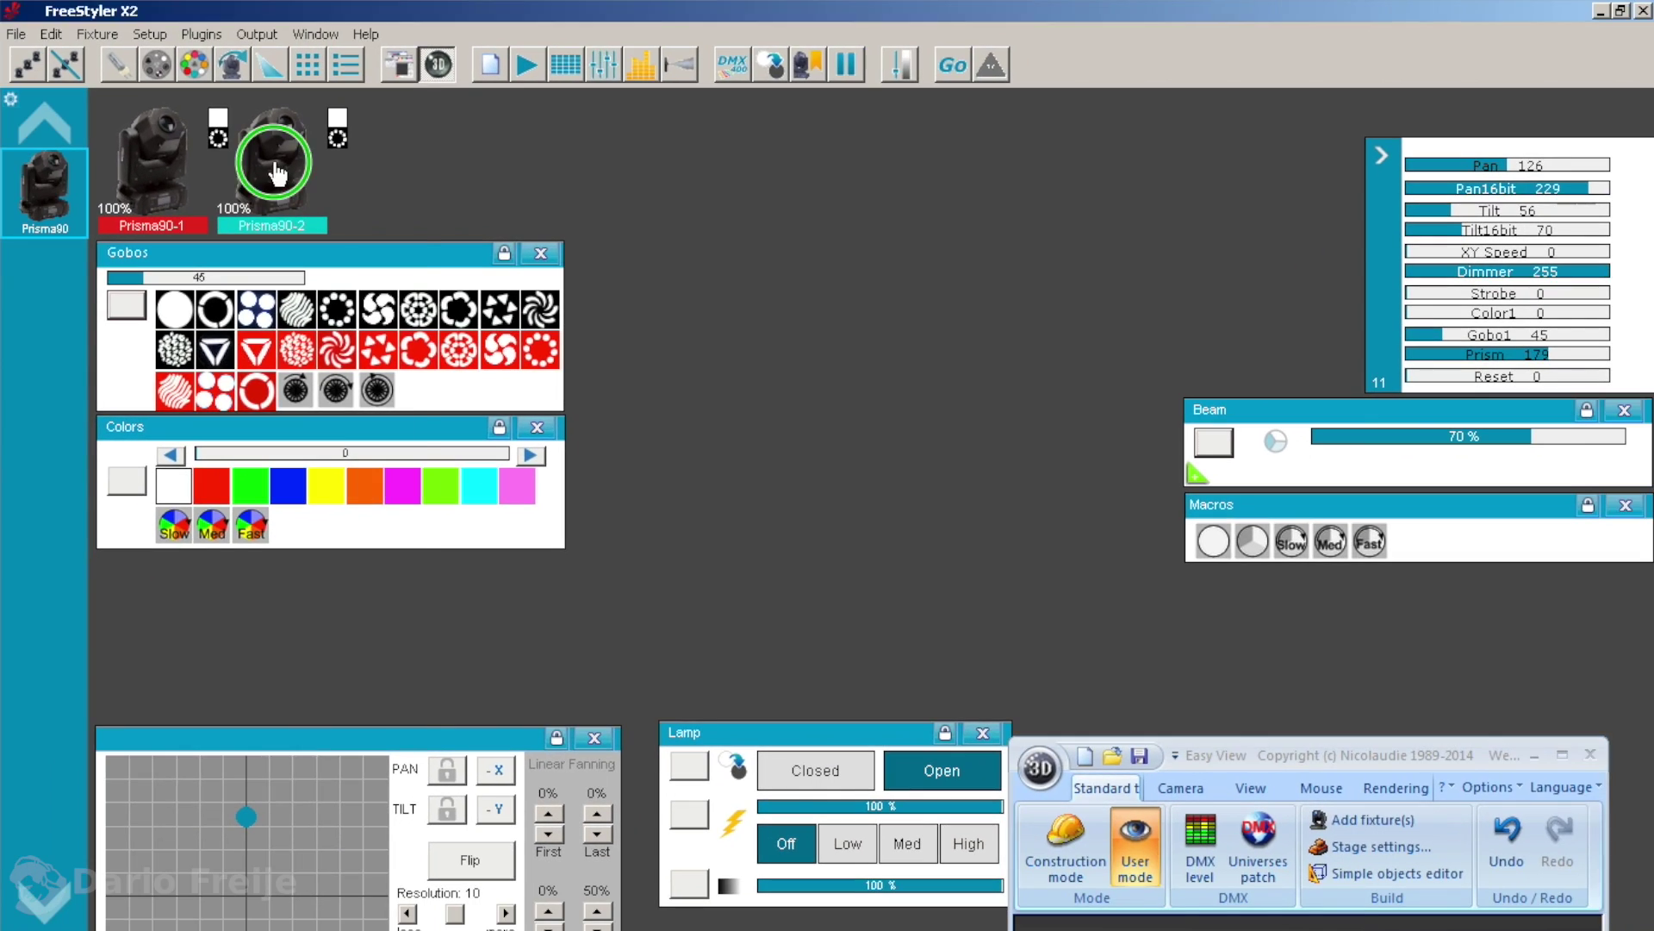
right_click(107, 96)
left_click(324, 753)
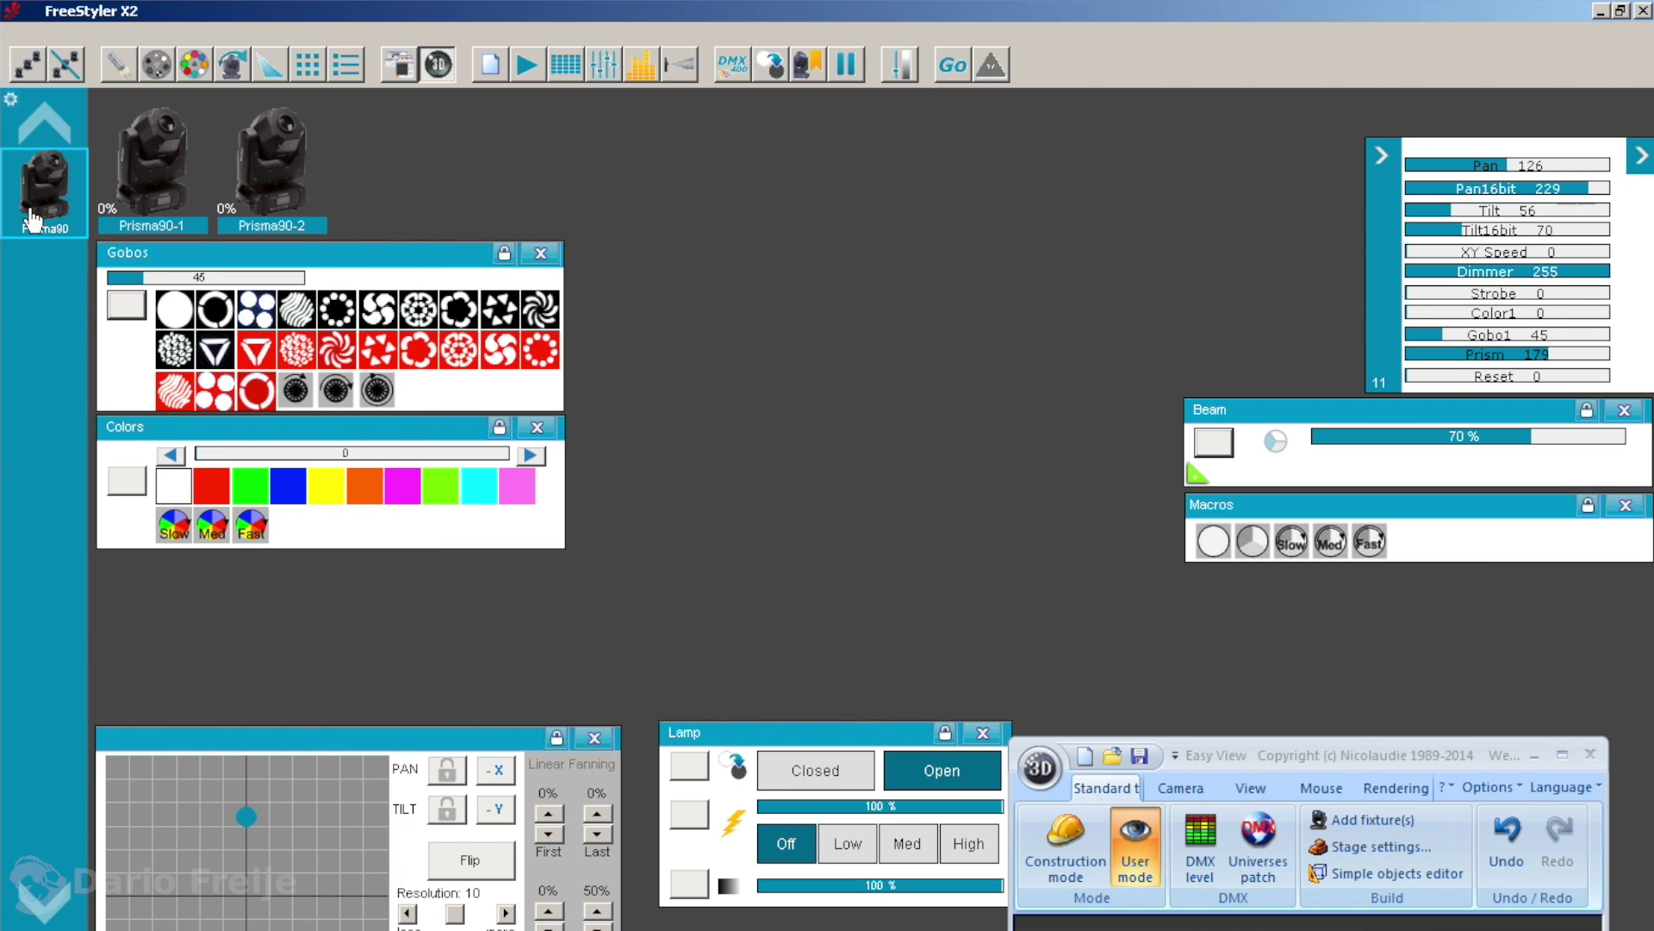
Return the 3D view to its place, open the lamp, and aim both beams at the wall
left_click_drag(1155, 739, 719, 99)
mouse_move(1610, 177)
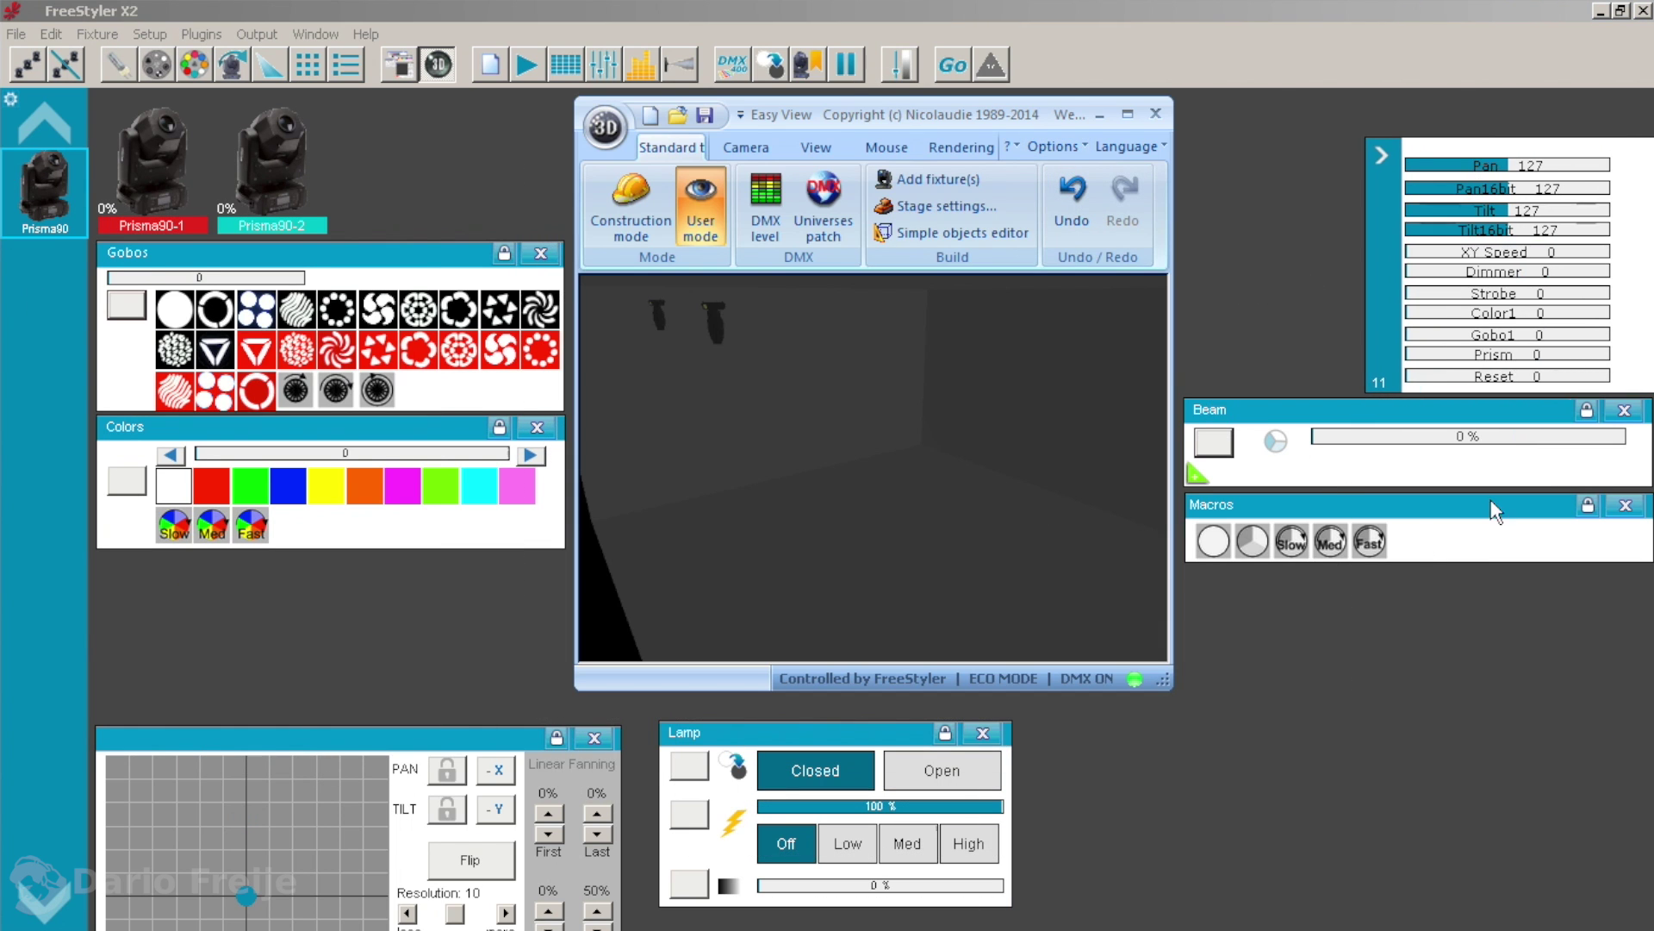
left_click(948, 769)
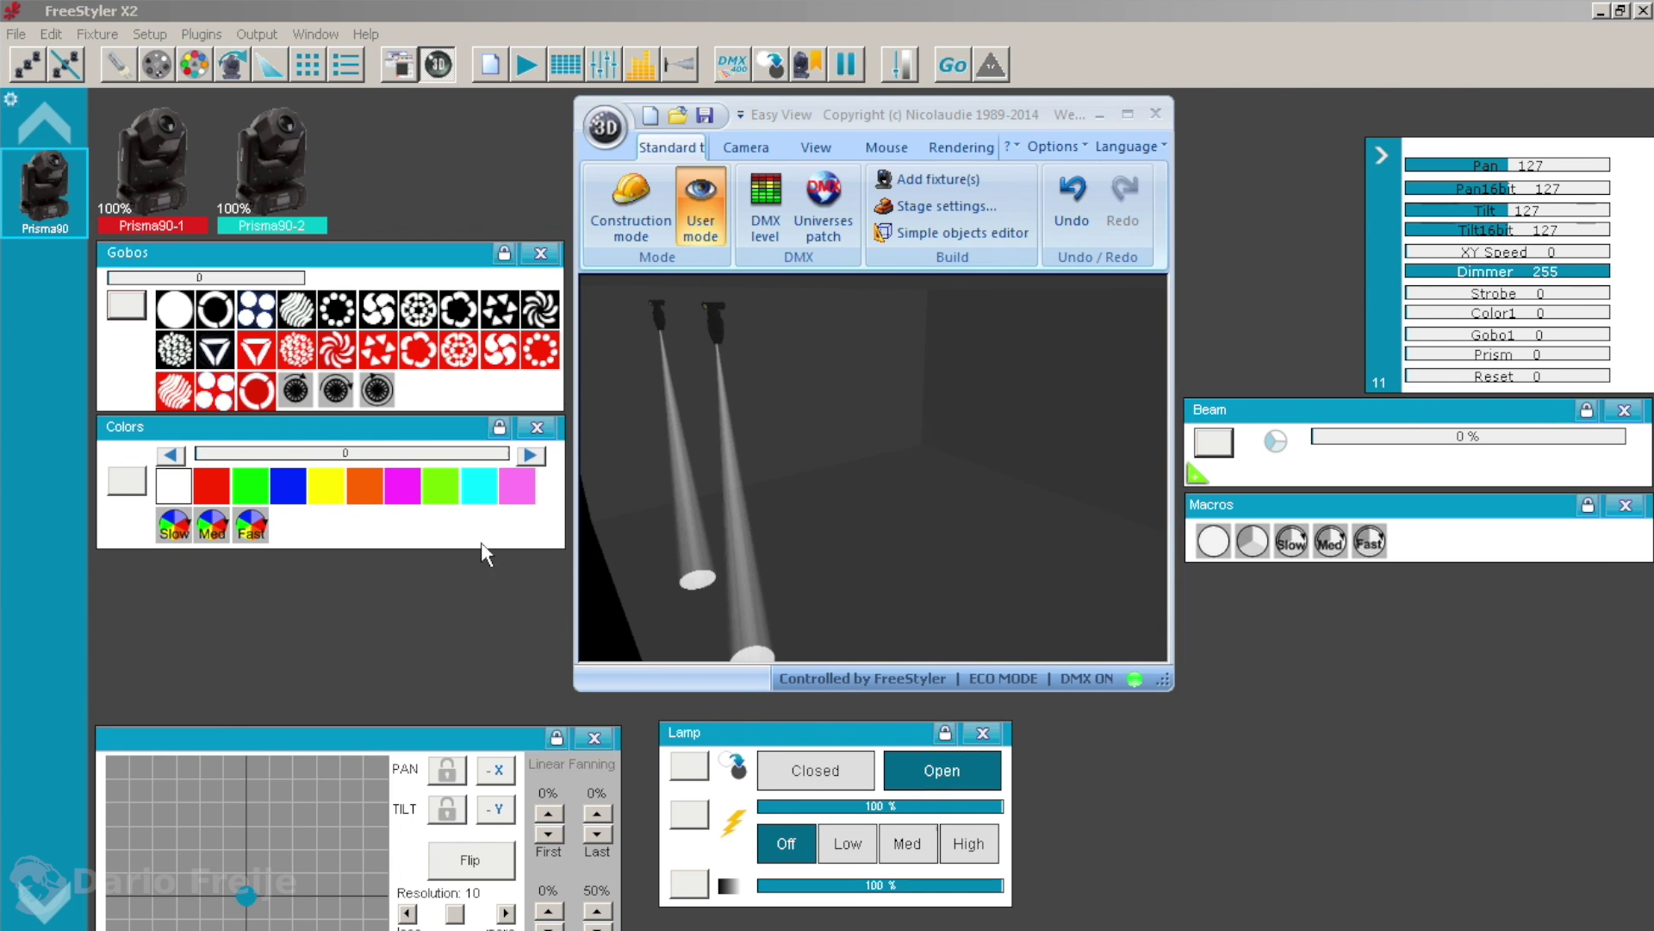
left_click_drag(213, 851, 229, 793)
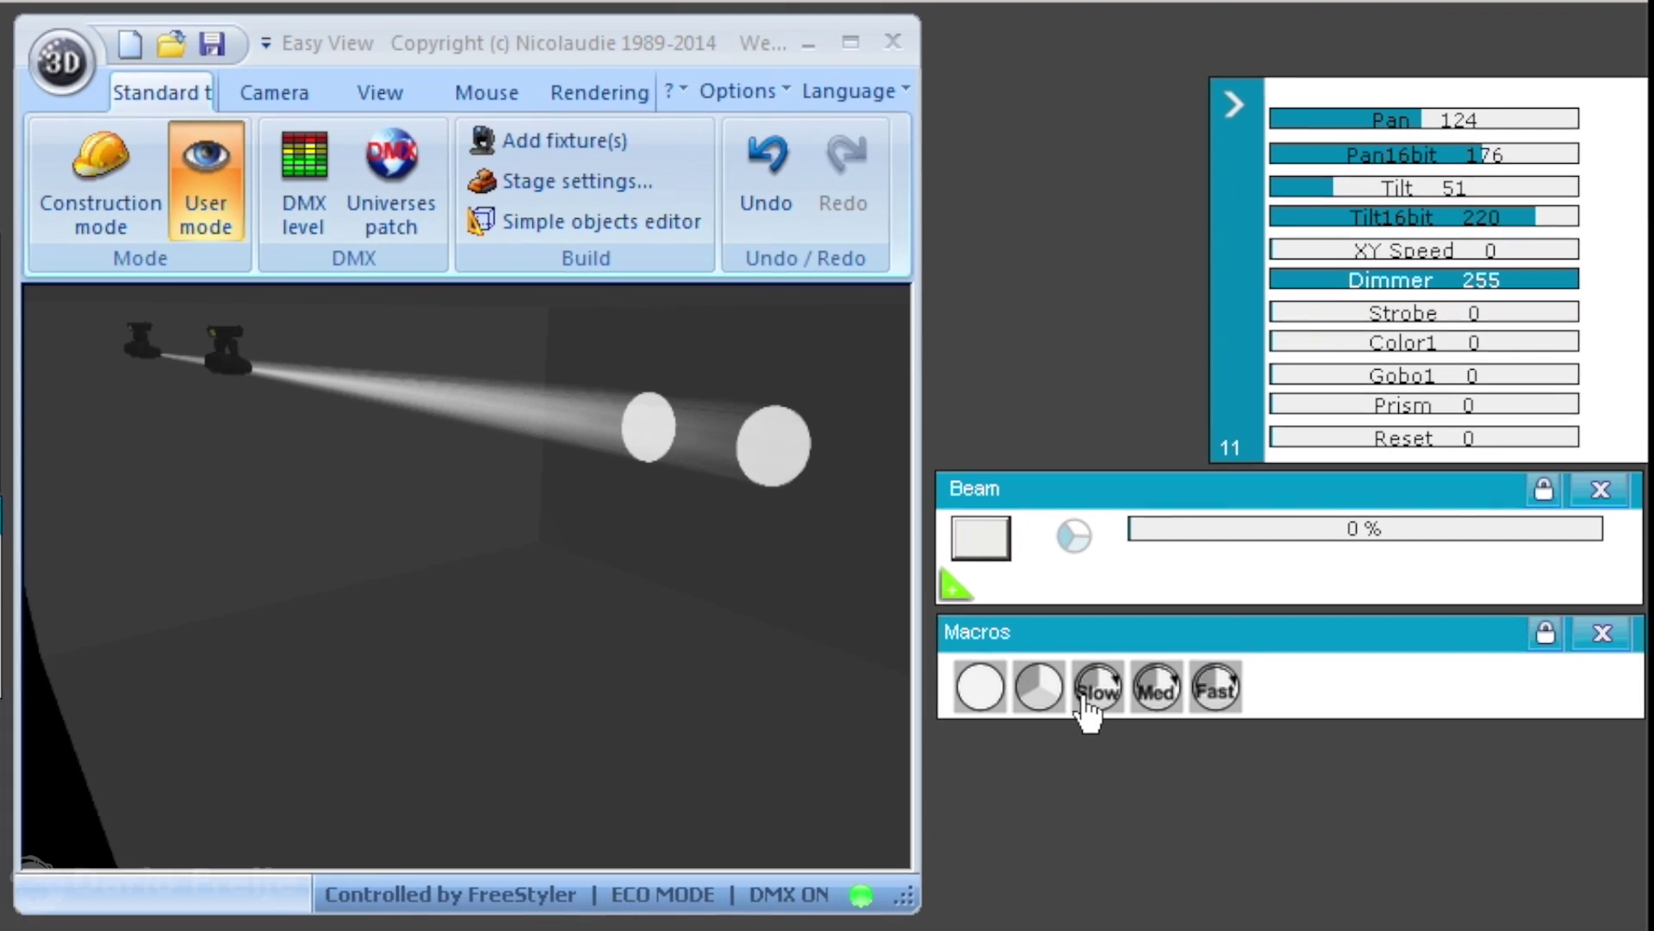
Test the corrected slow, medium and fast prism rotation macros in the 3D view
left_click(1092, 698)
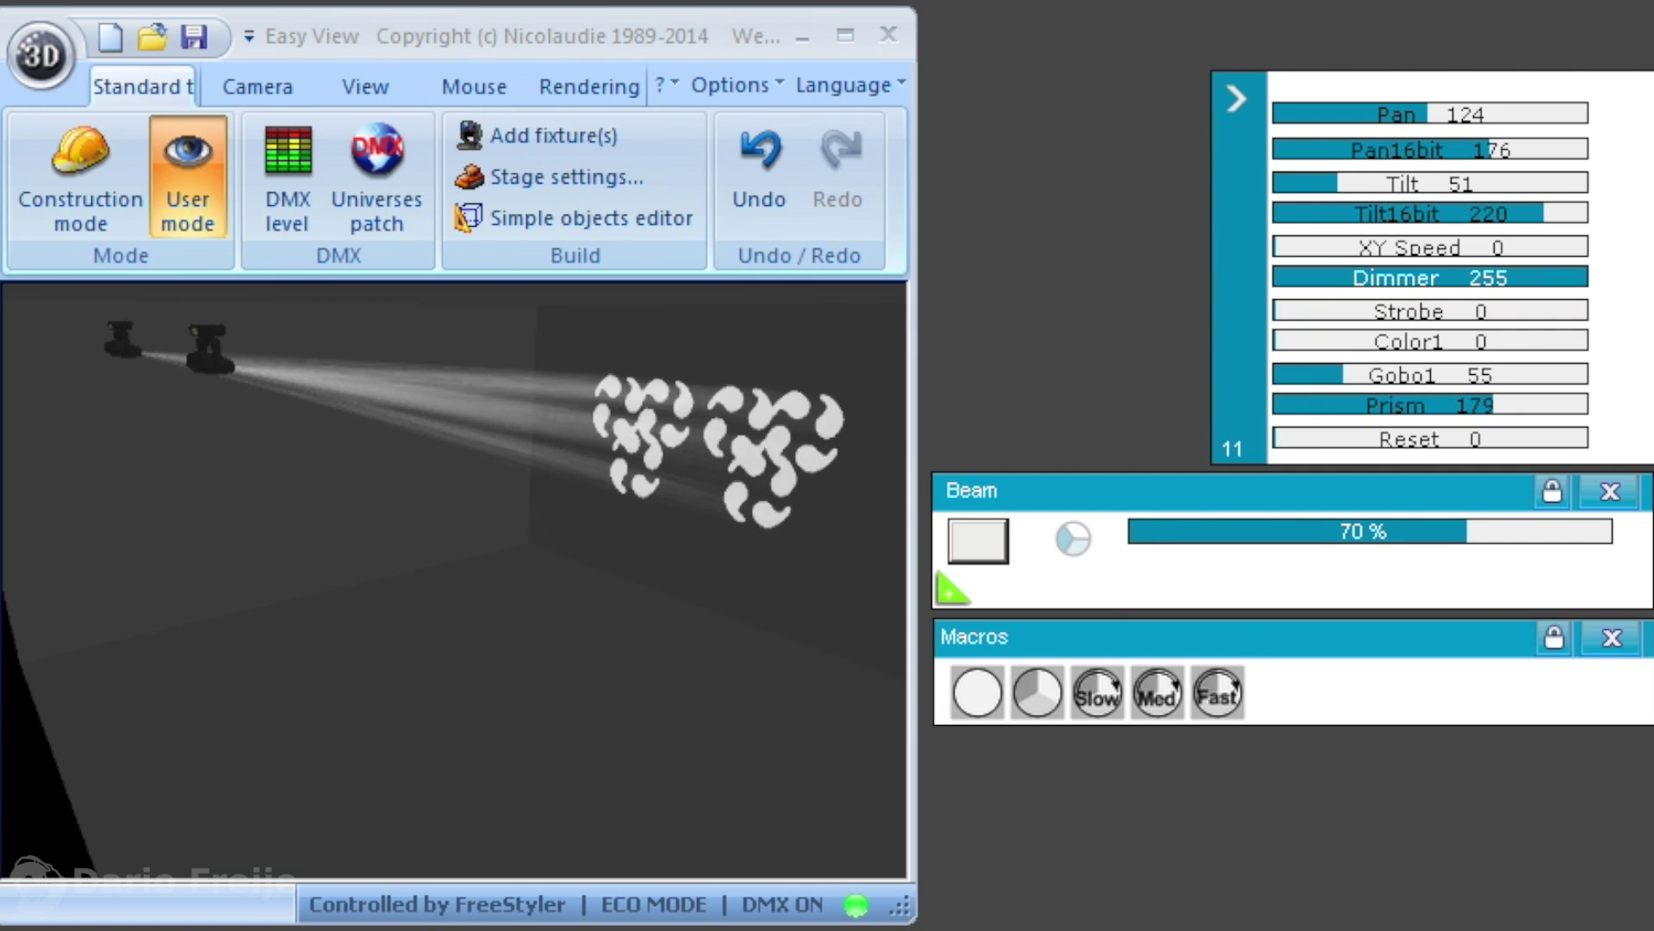
left_click(1159, 698)
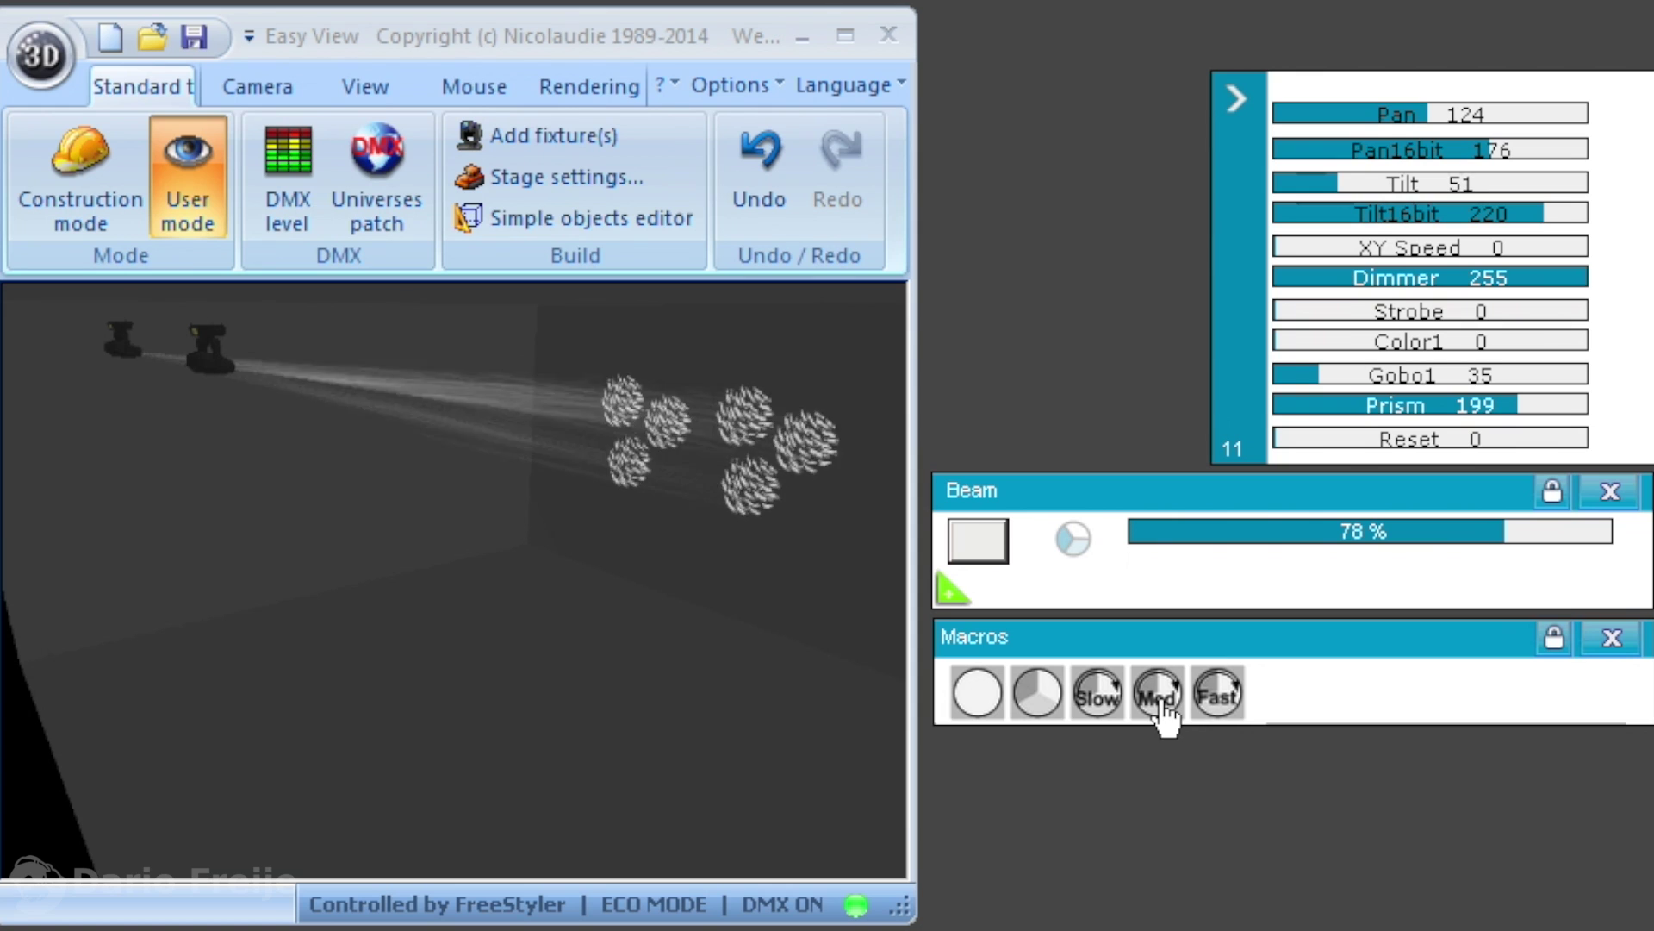
left_click(1218, 698)
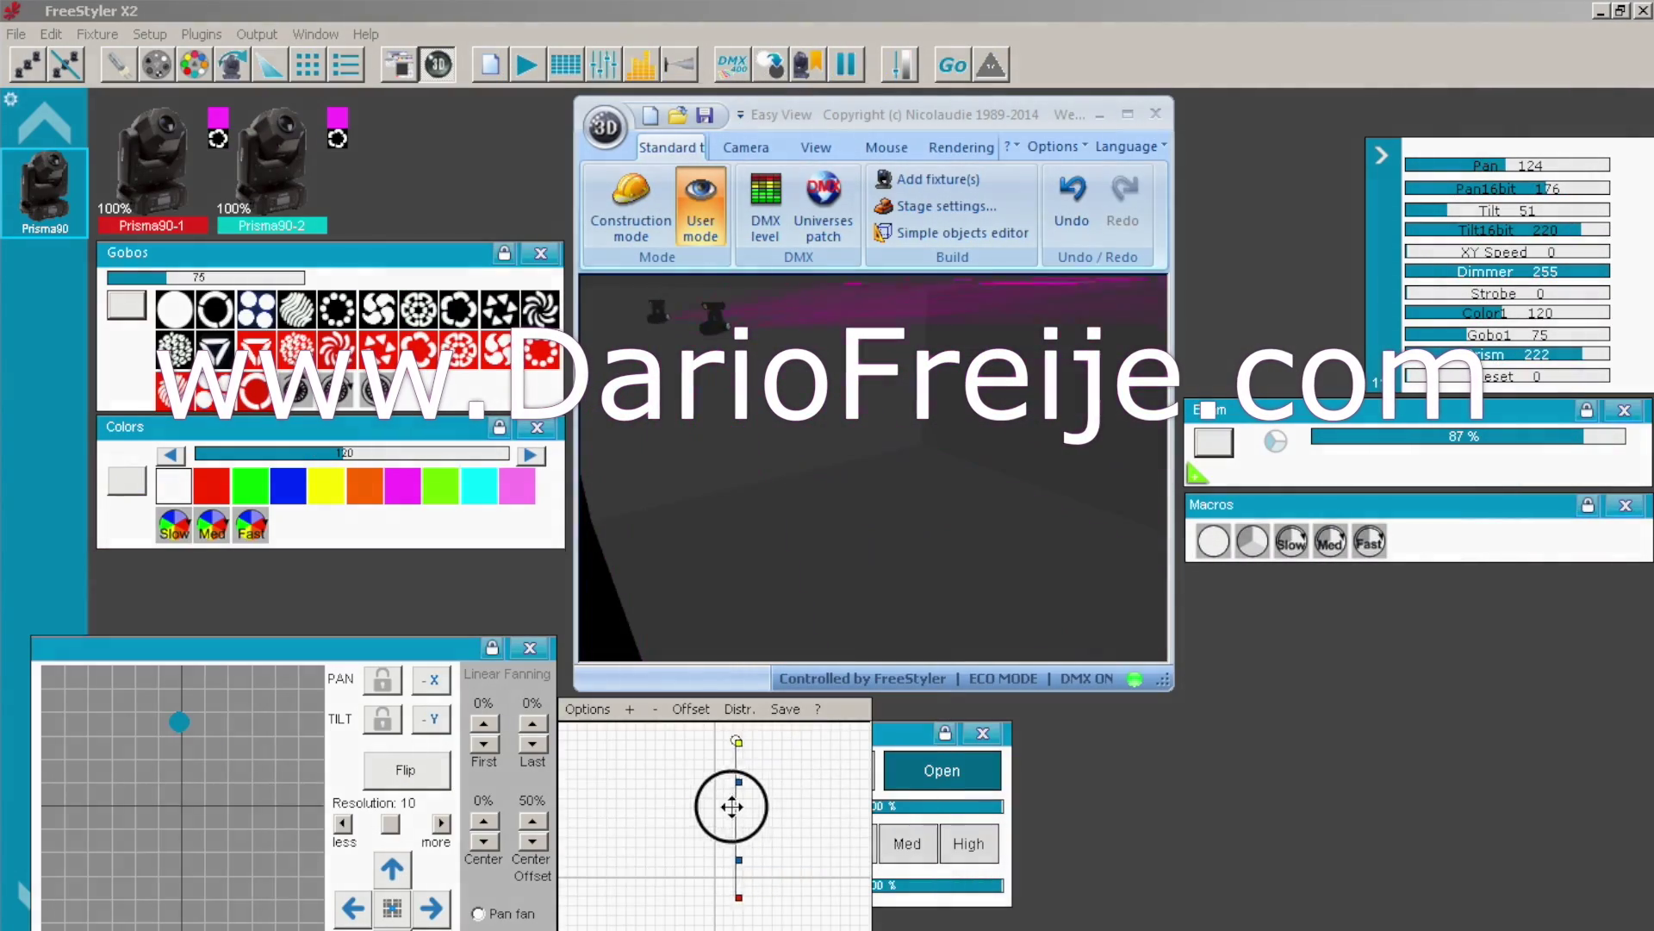
Shrink the path in the movement generator
left_click(683, 739)
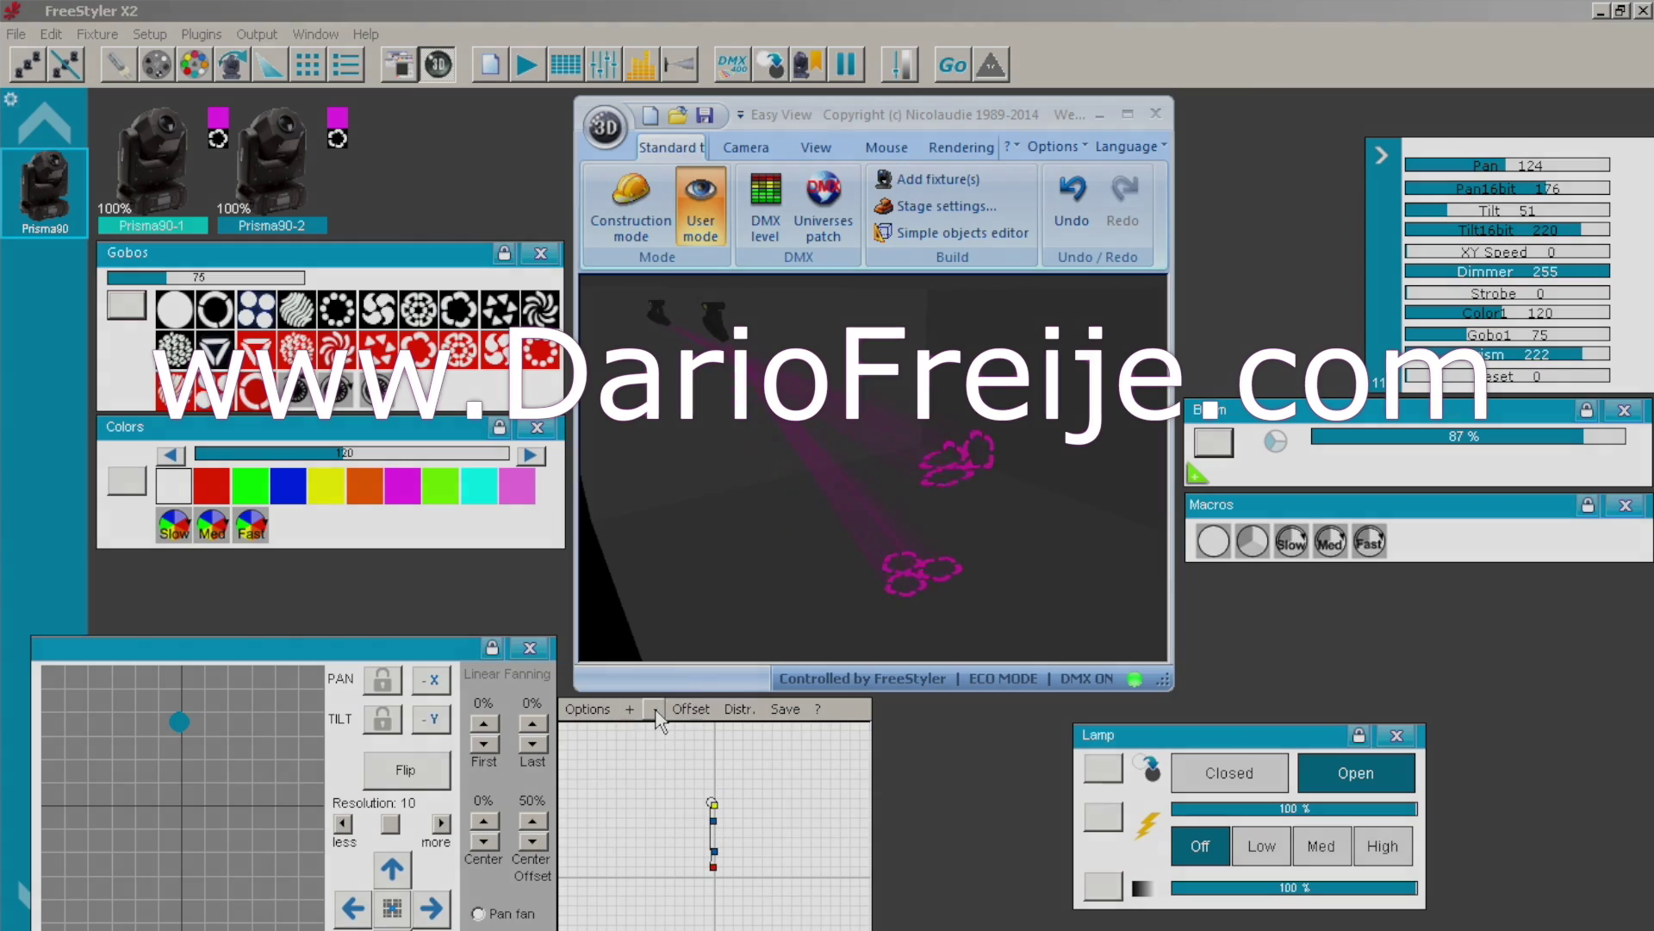